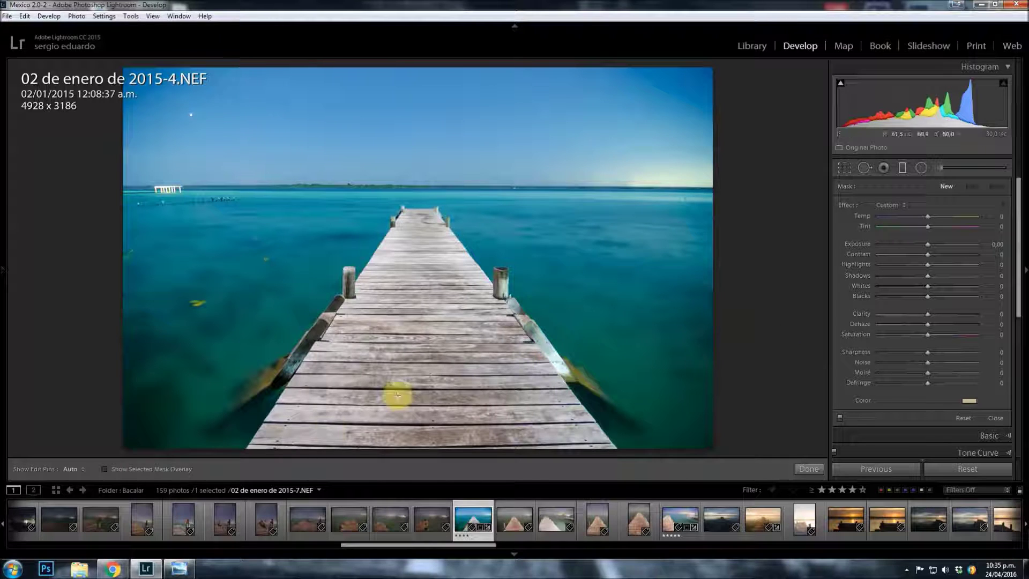
Open the exported pier photo and compare the wider edited version with the duller copy
left_click(192, 569)
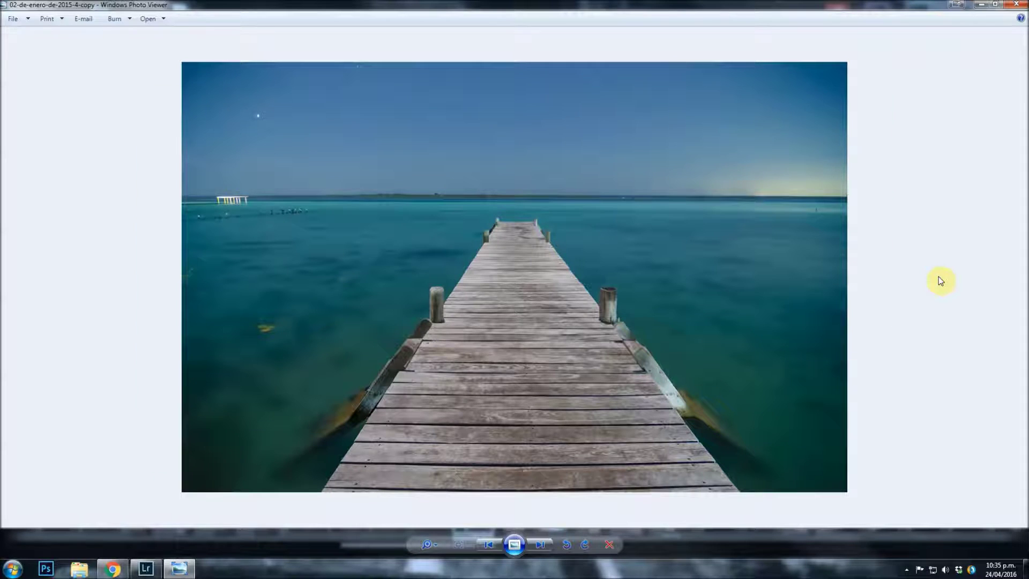
key("Right")
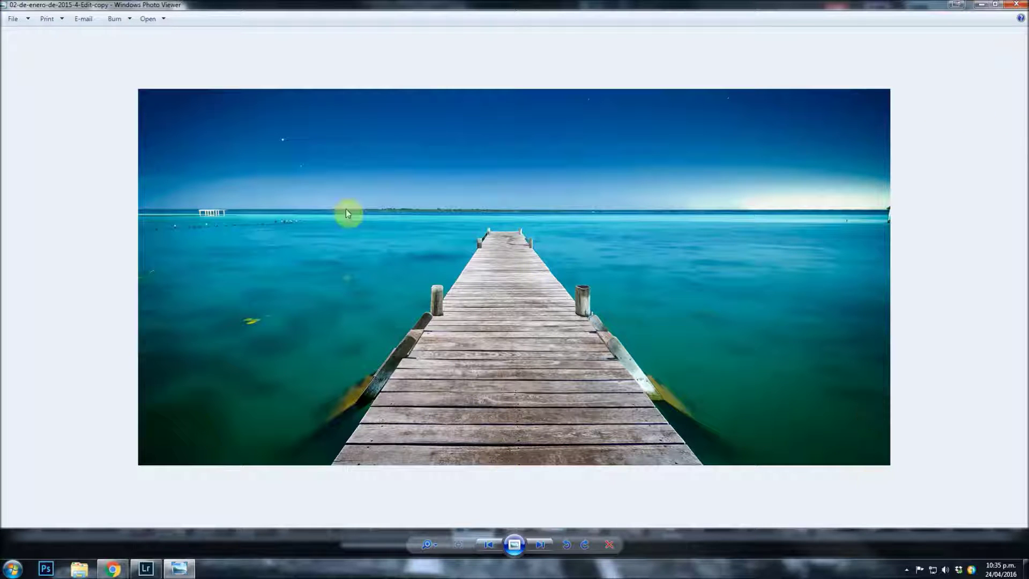
key("Left")
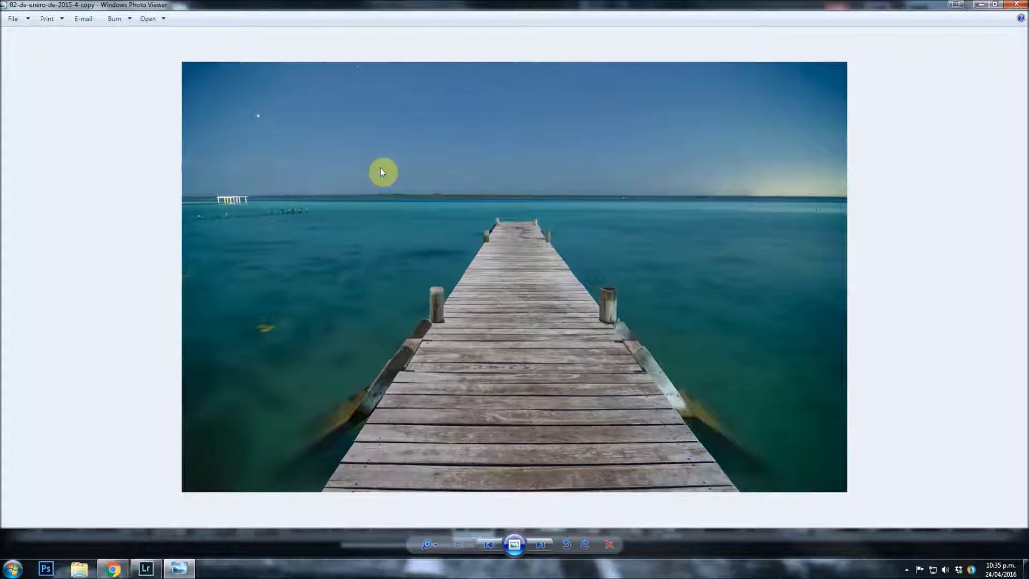
key("Right")
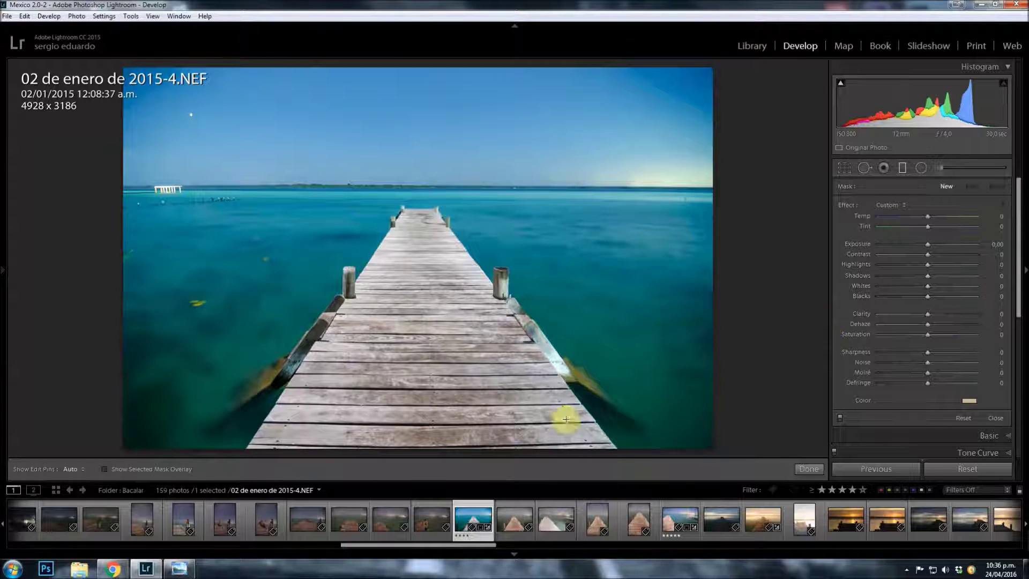
Close the radial filter, expand Basic, and start a graduated filter with all effects at zero
left_click(809, 469)
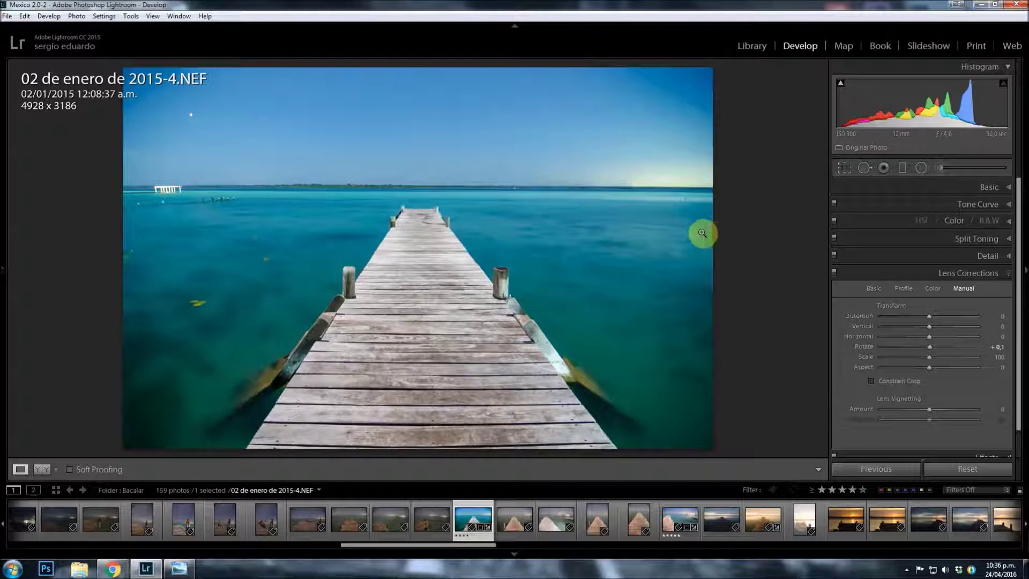
left_click(959, 189)
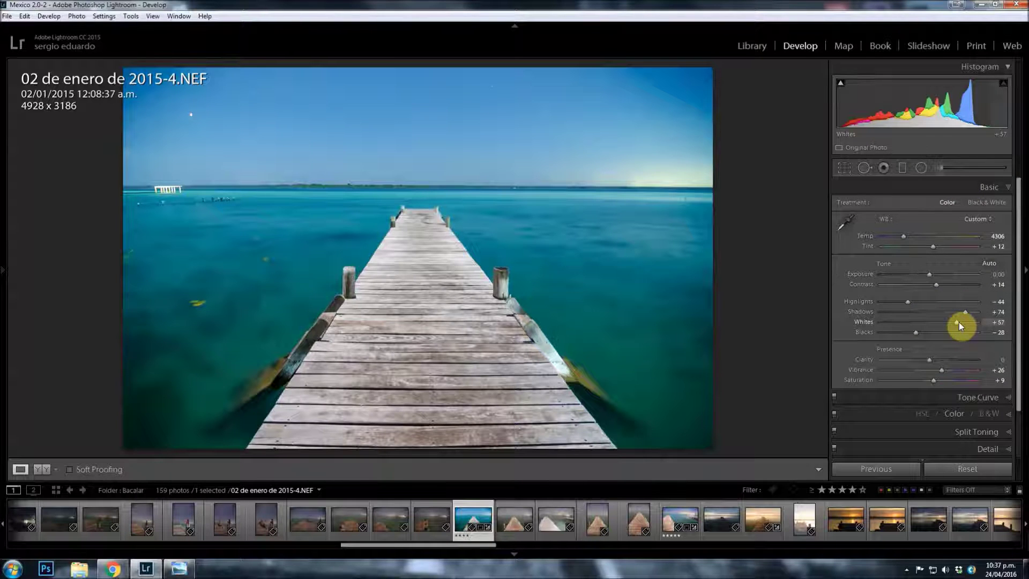
scroll(938, 375, "down", 2)
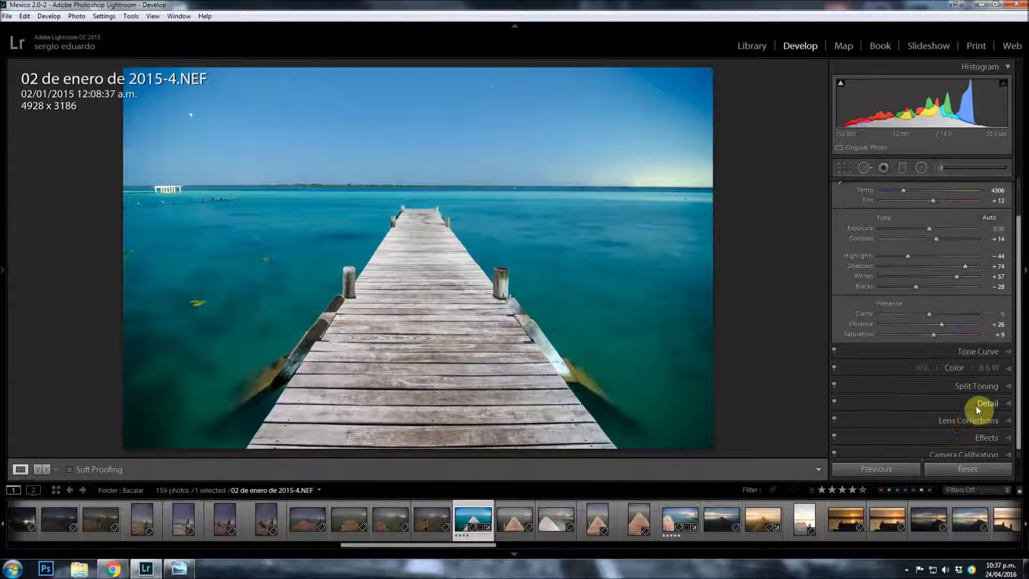
scroll(979, 324, "up", 2)
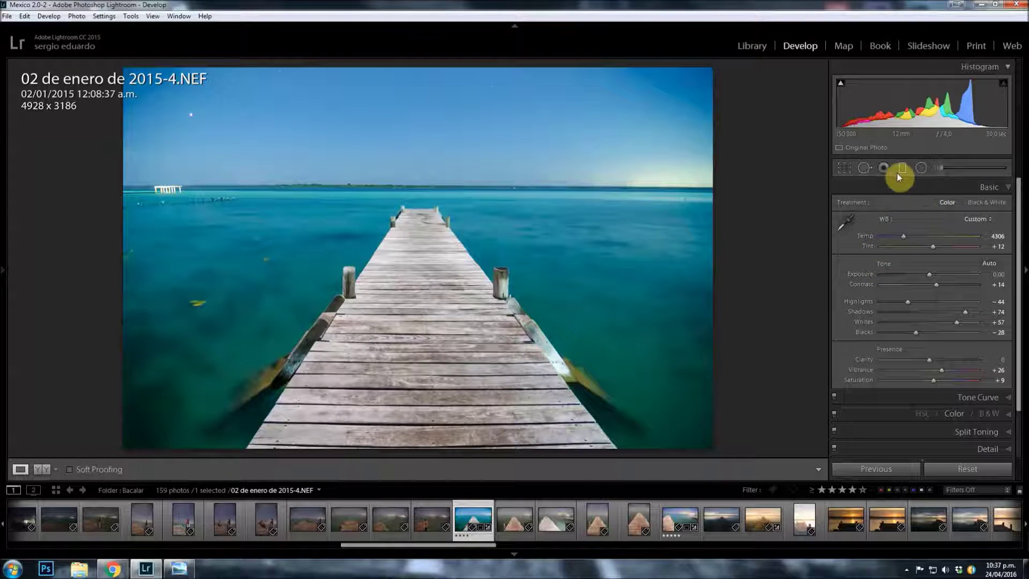
left_click(920, 167)
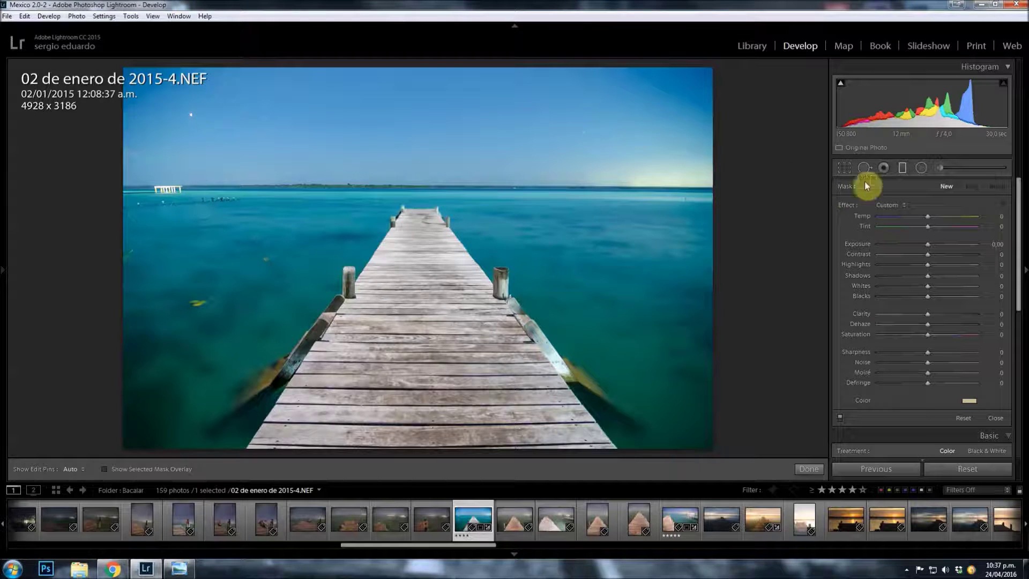
left_click(902, 168)
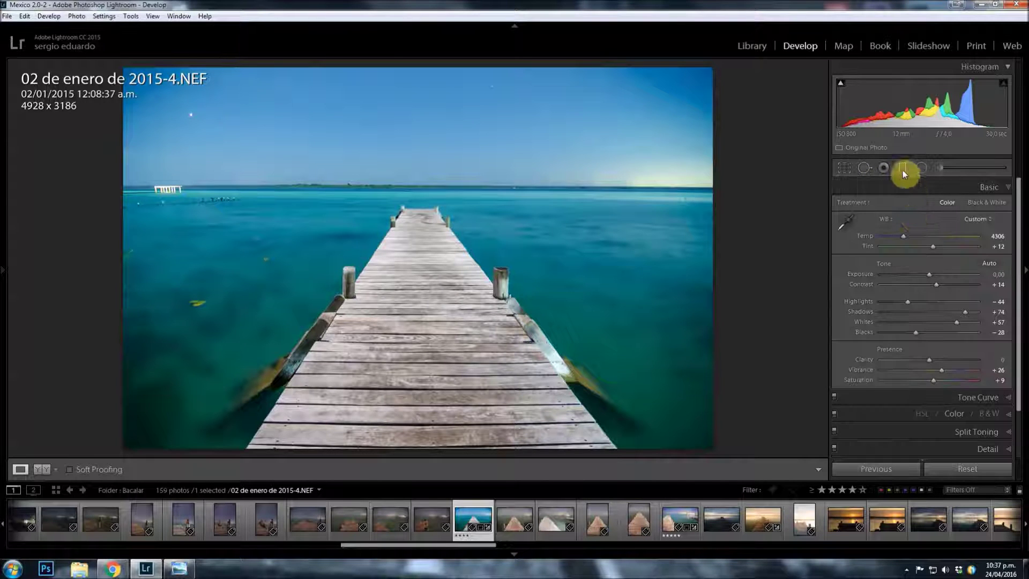
left_click(906, 168)
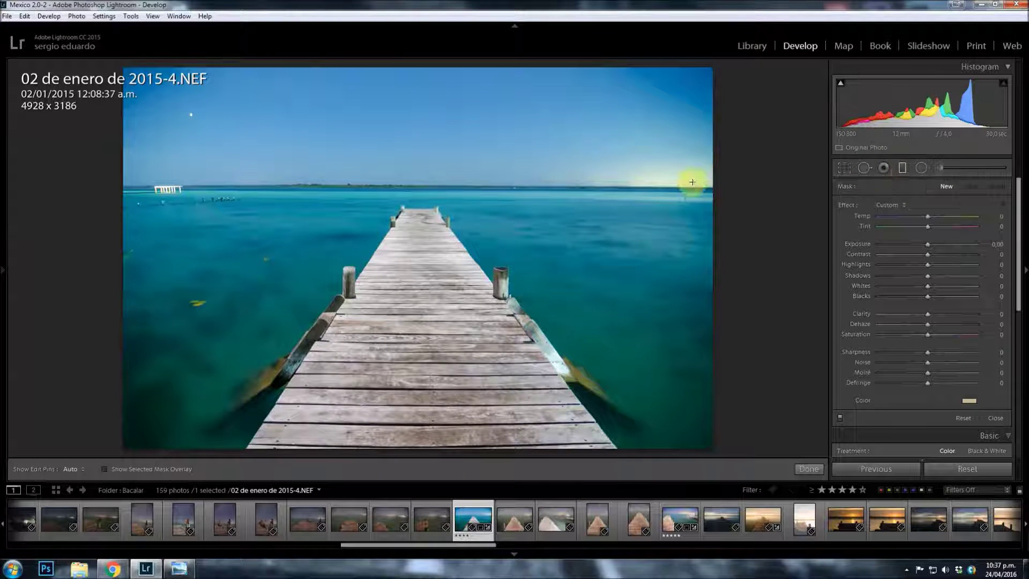
Place a graduated filter over the sky at the horizon: Exposure −0.40, Contrast 21, Highlights −27
mouse_move(420, 149)
left_mouse_down()
mouse_move(420, 203)
mouse_move(433, 212)
mouse_move(414, 219)
mouse_move(420, 202)
mouse_move(529, 212)
mouse_move(389, 239)
mouse_move(391, 221)
left_mouse_up()
left_click_drag(422, 186, 422, 166)
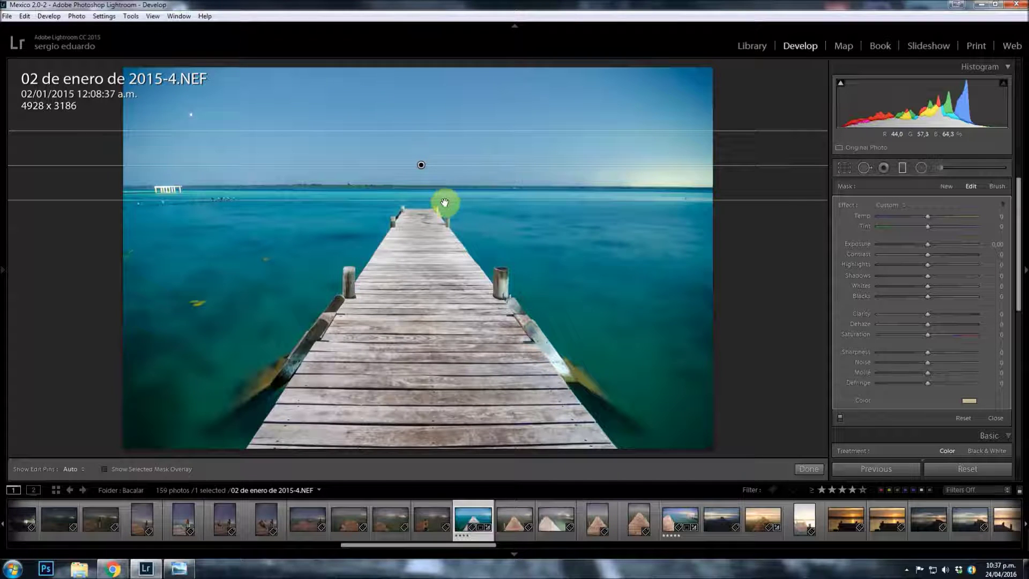
left_click_drag(421, 164, 421, 170)
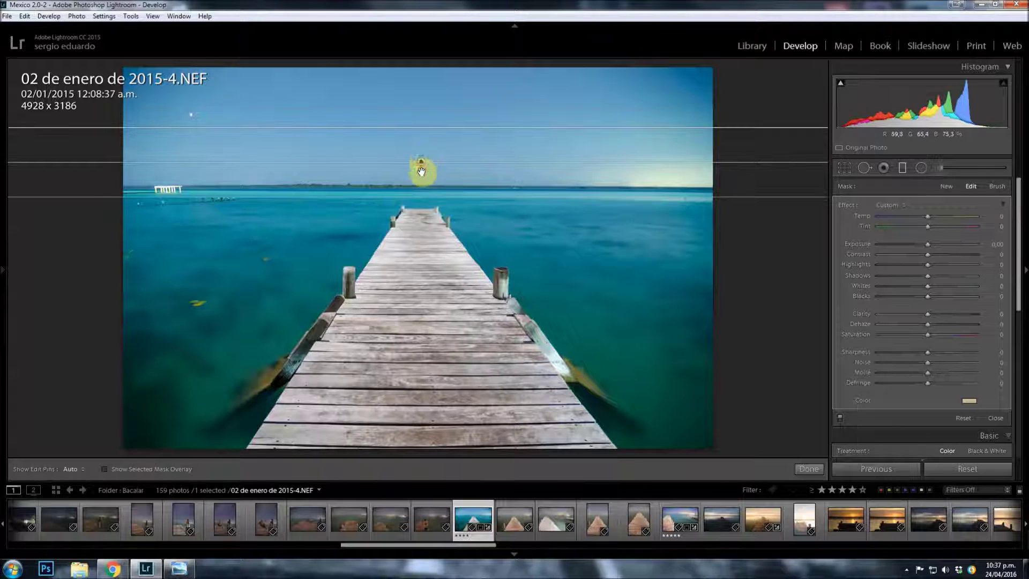
left_click_drag(936, 246, 929, 247)
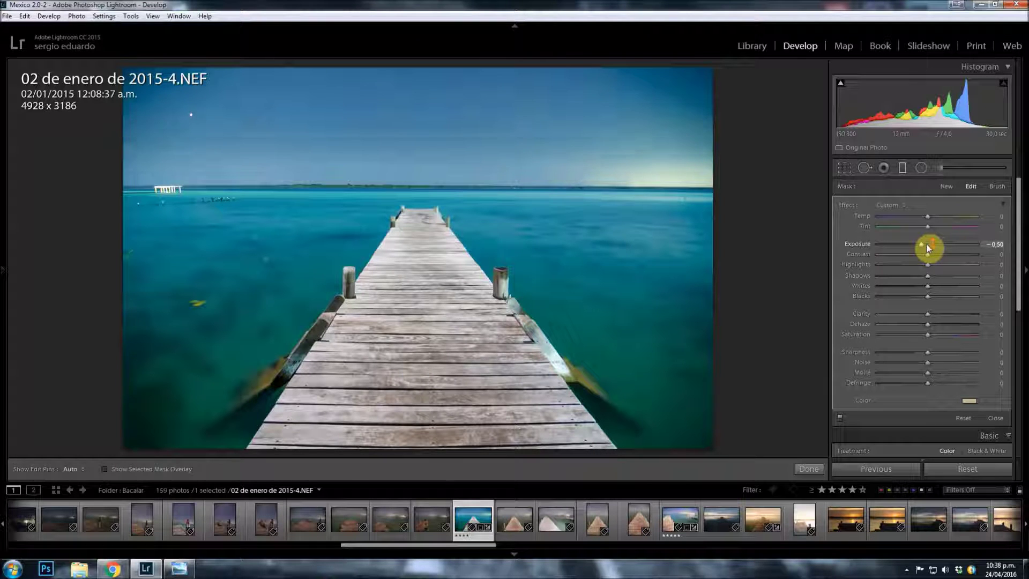
left_click_drag(927, 244, 938, 254)
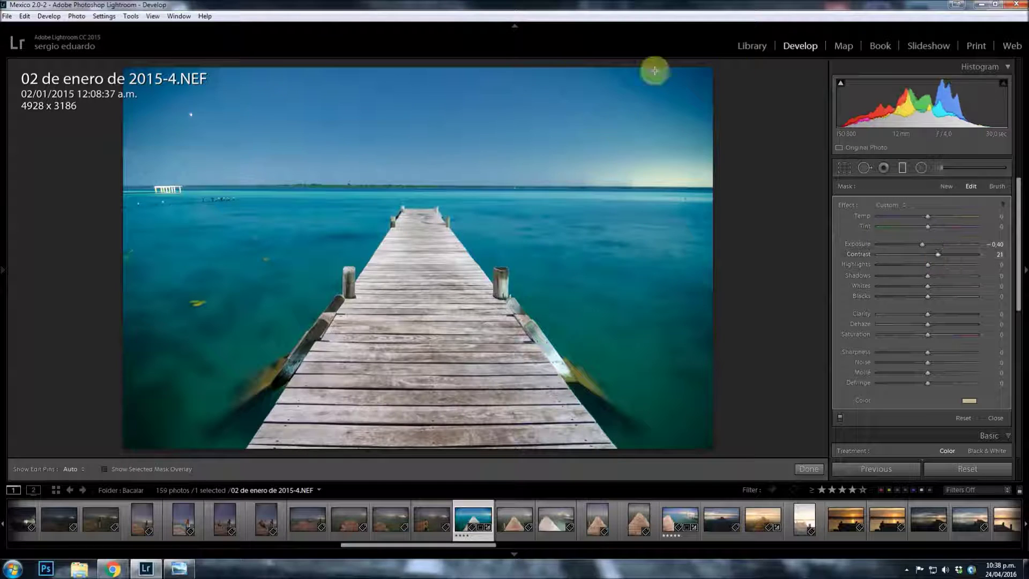
left_click_drag(905, 266, 914, 266)
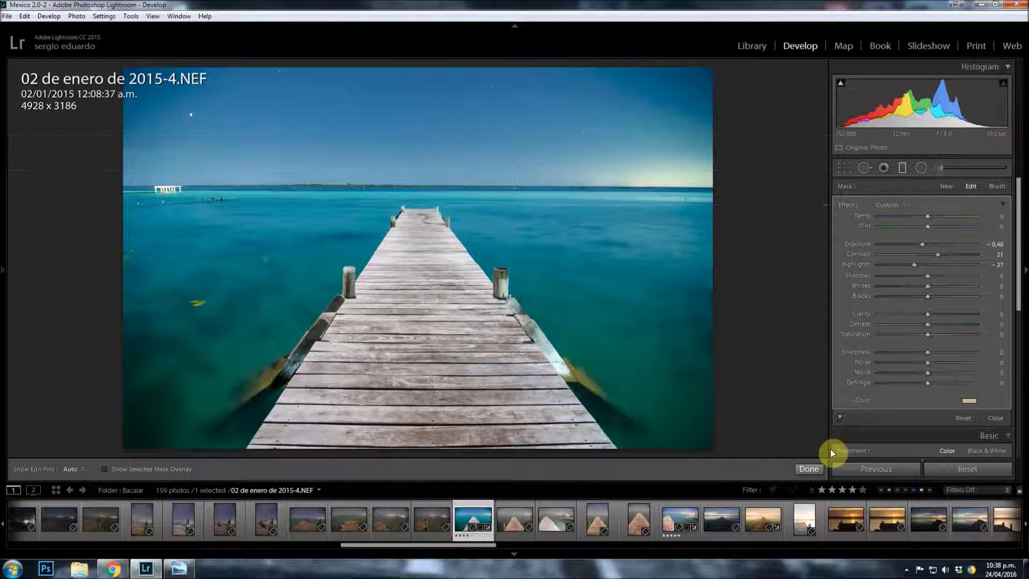
left_click(840, 418)
left_click(809, 468)
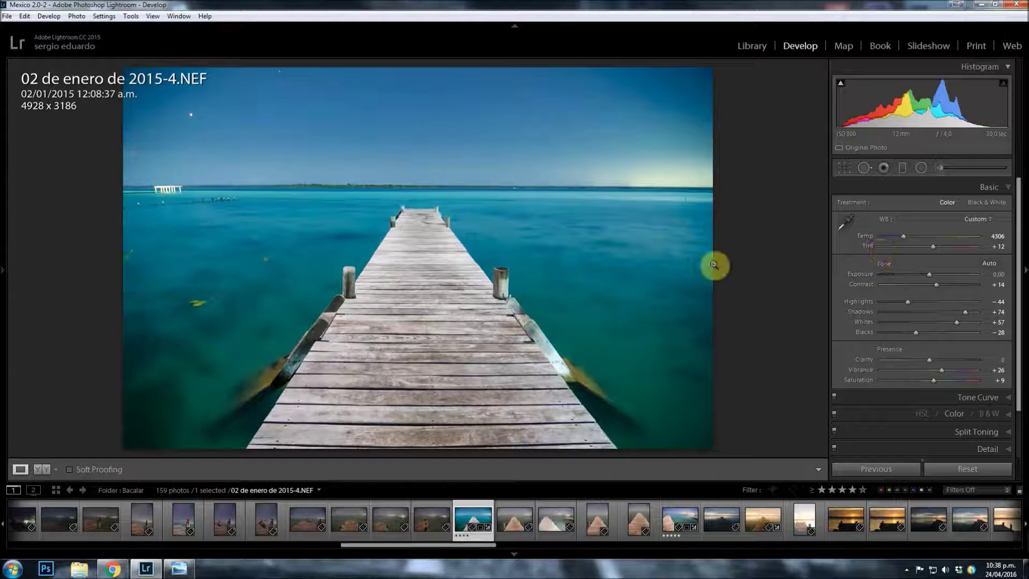
Review the Detail and Effects panels, then show Lens Corrections Manual settings (Rotate +0.1, Scale 100)
scroll(901, 361, "down", 1)
scroll(901, 370, "down", 2)
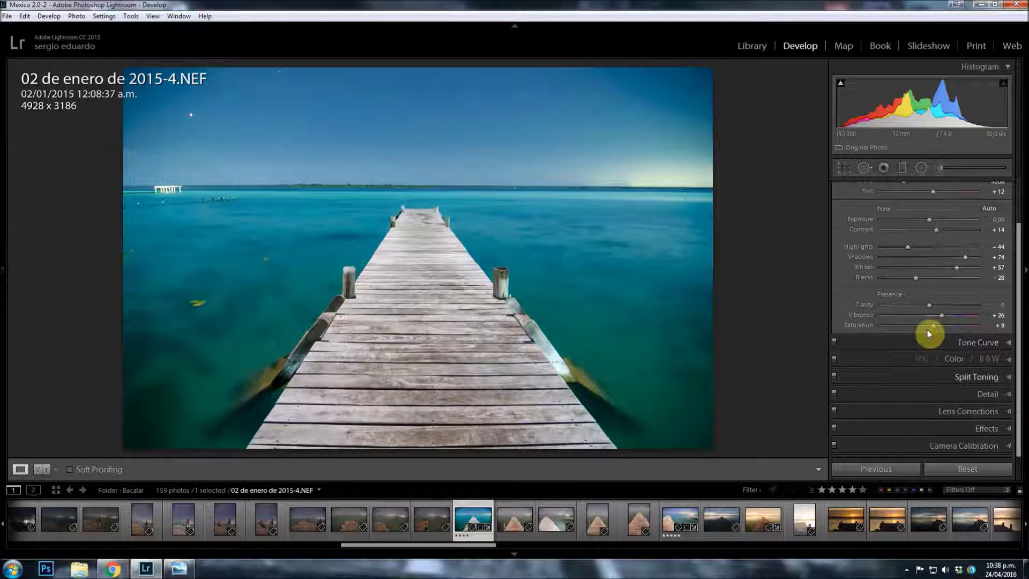
left_click(976, 401)
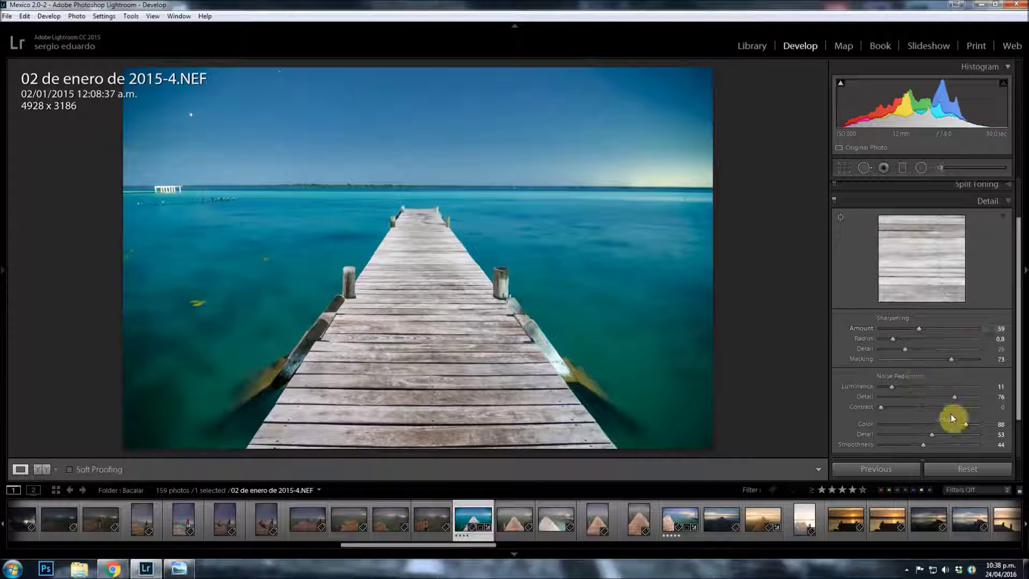
scroll(1013, 332, "down", 1)
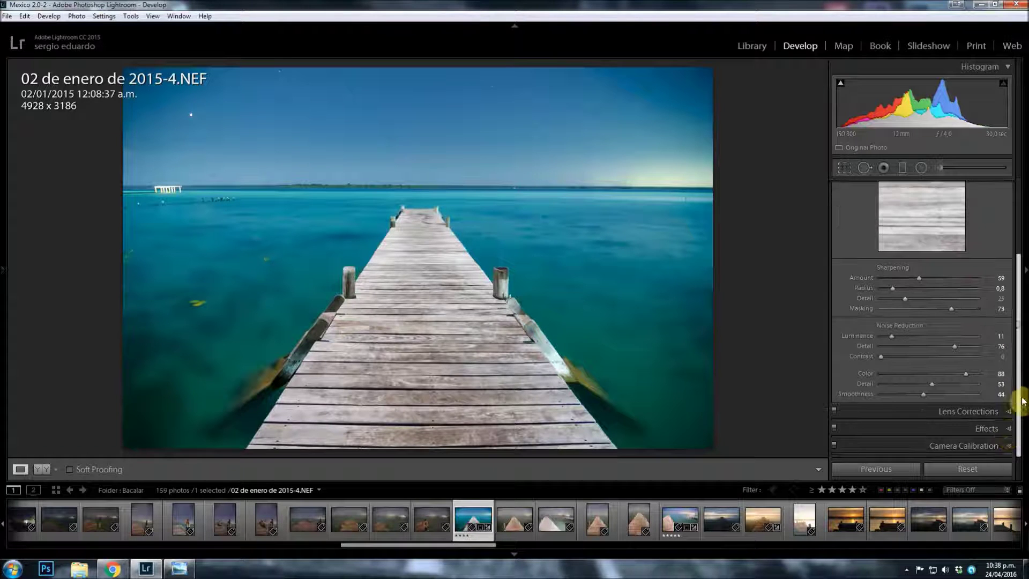
left_click(978, 432)
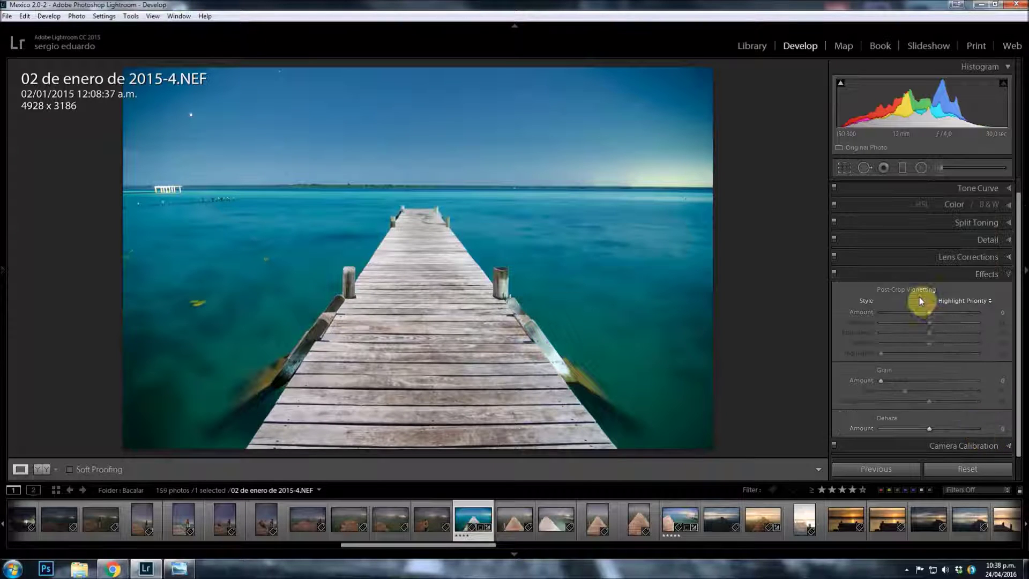
left_click(955, 259)
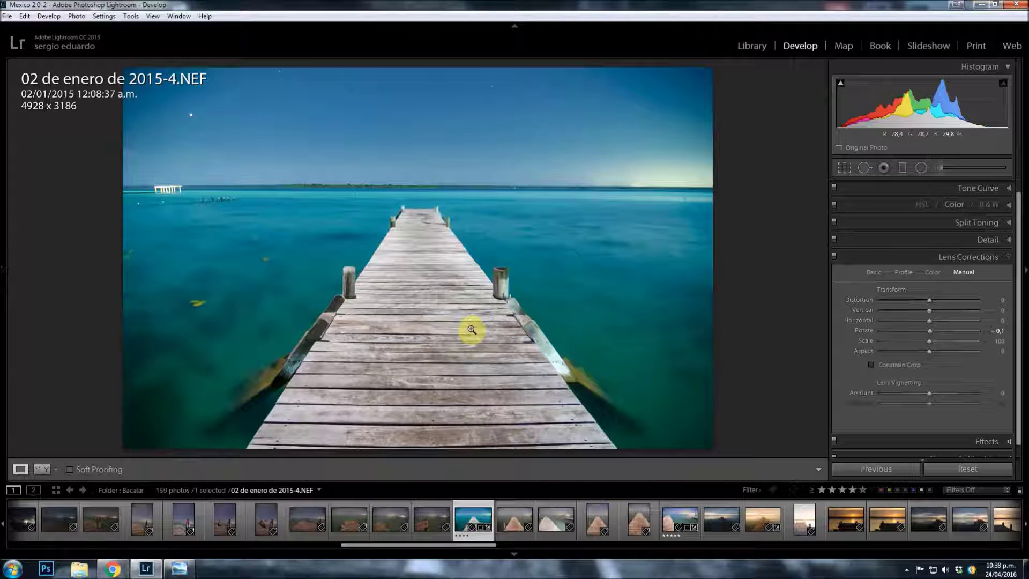
Try lens profile corrections with the lens maker left at None, then switch them back off
left_click(935, 273)
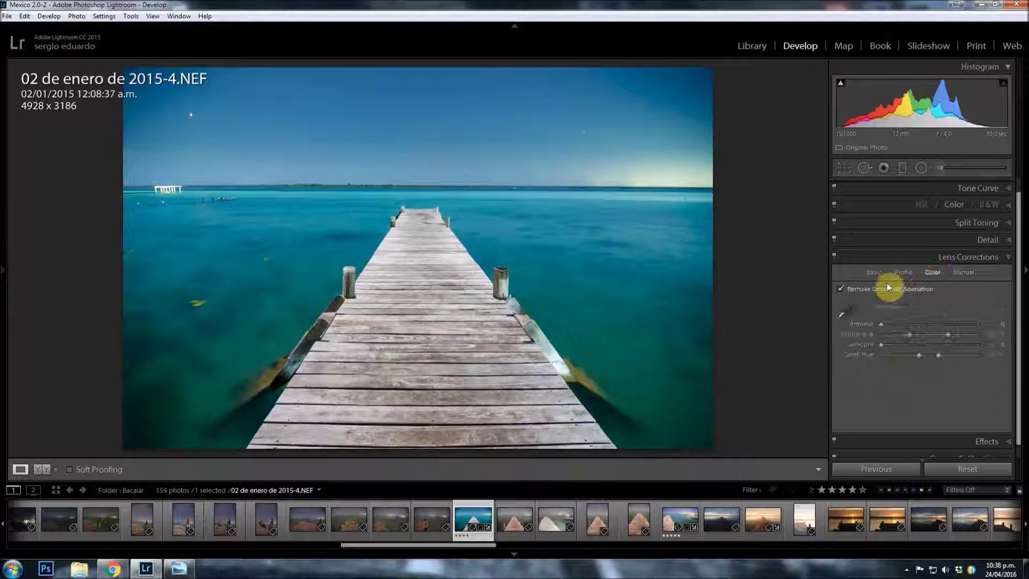
left_click(903, 273)
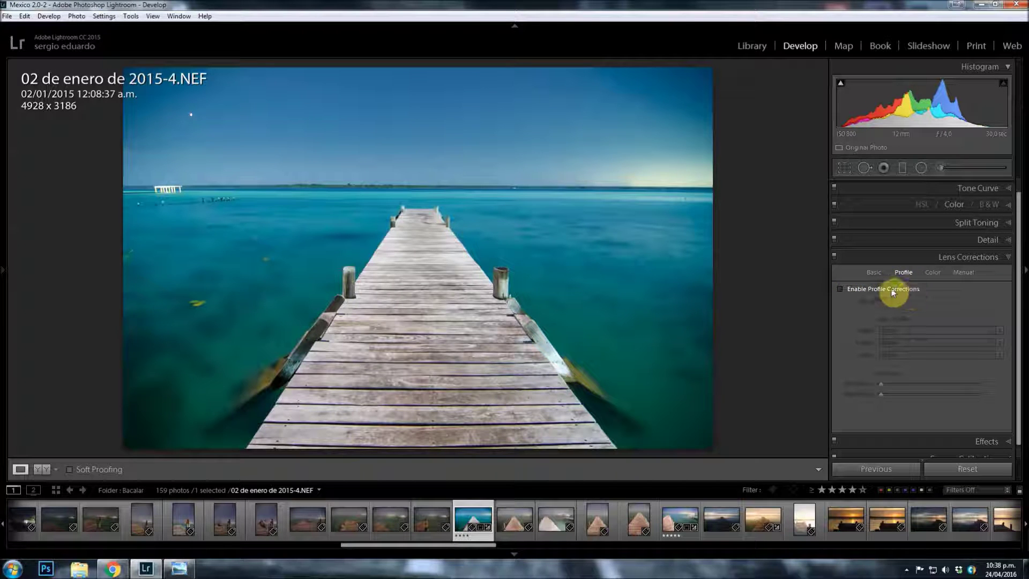
left_click(882, 290)
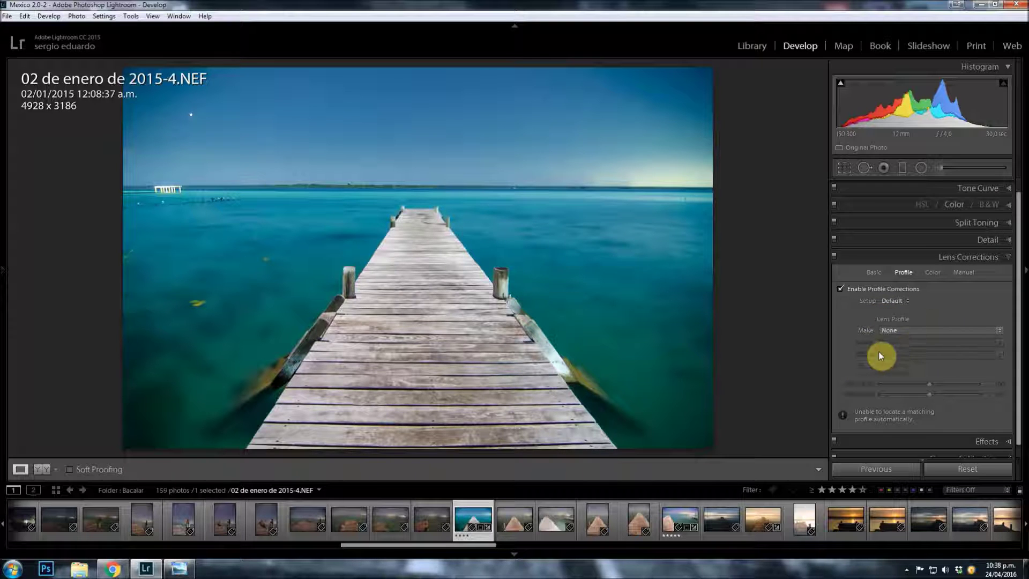
left_click(903, 331)
left_click(879, 324)
left_click(859, 290)
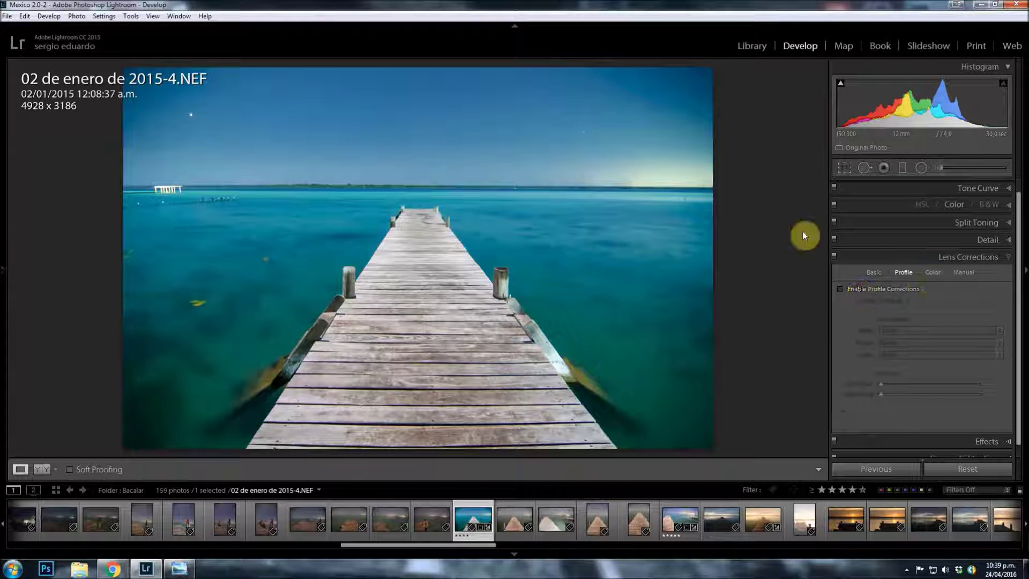
left_click(933, 272)
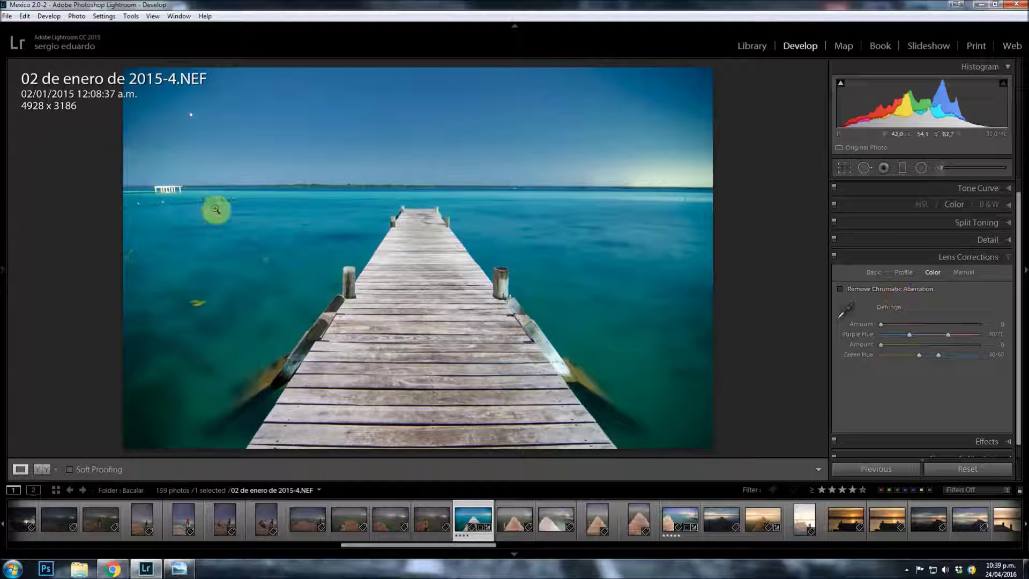
Zoom 1:1 on the distant pier, enable Remove Chromatic Aberration, and zoom back out to fit
left_click(142, 189)
mouse_move(278, 232)
left_mouse_down()
mouse_move(332, 274)
mouse_move(368, 166)
left_mouse_up()
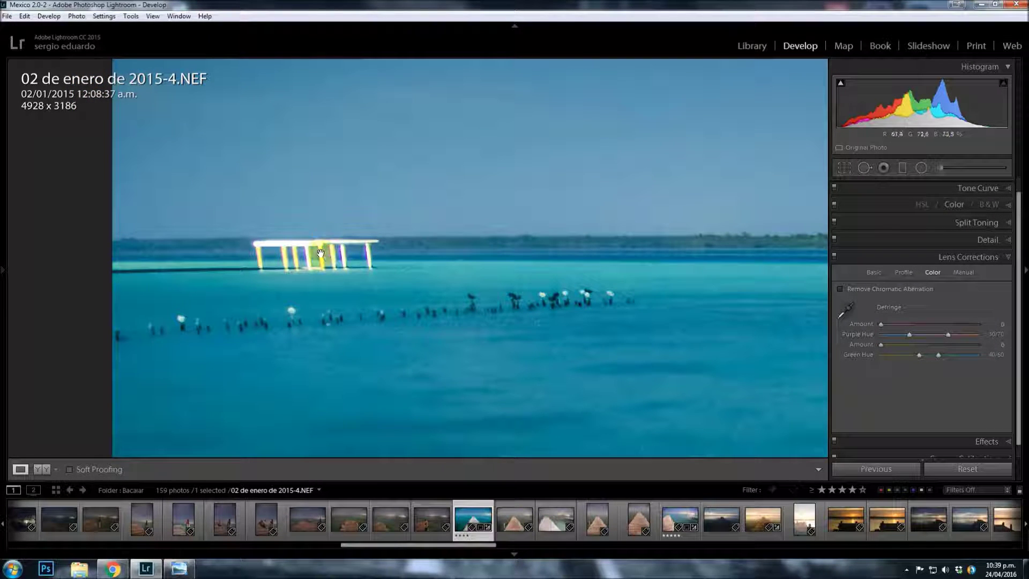
mouse_move(294, 259)
left_mouse_down()
mouse_move(321, 264)
mouse_move(309, 246)
left_mouse_up()
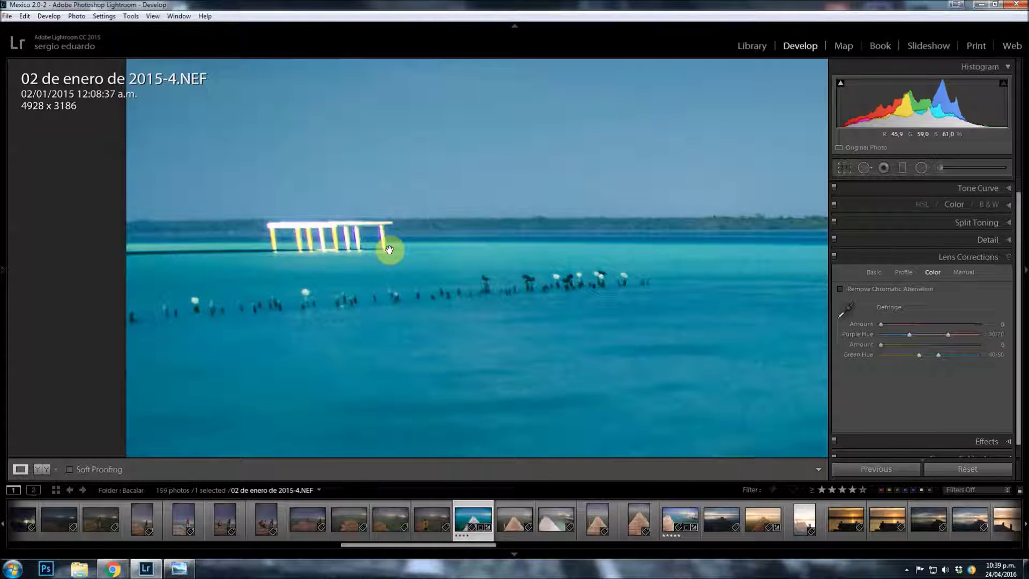
left_click(907, 274)
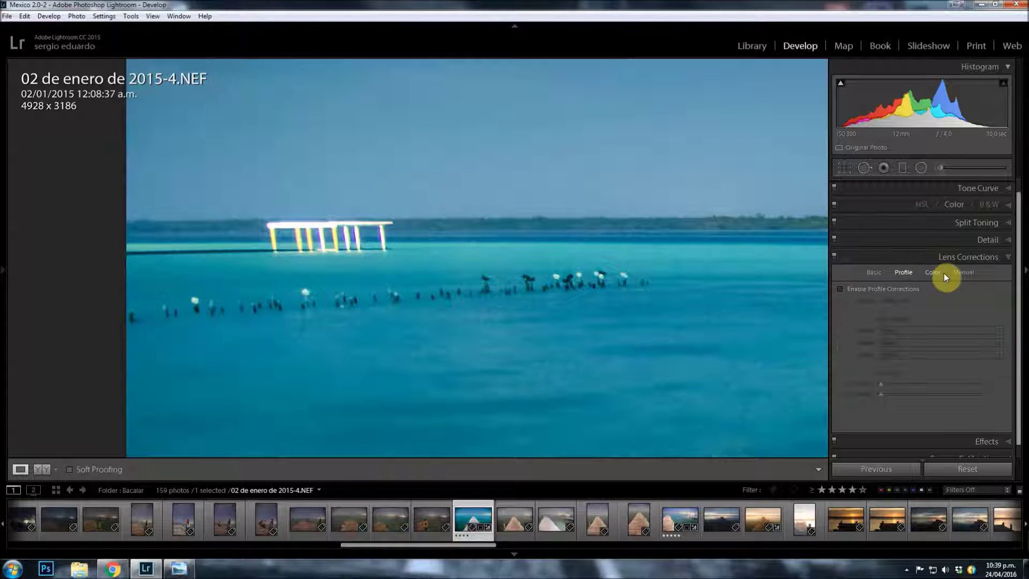
left_click(934, 272)
left_click(859, 289)
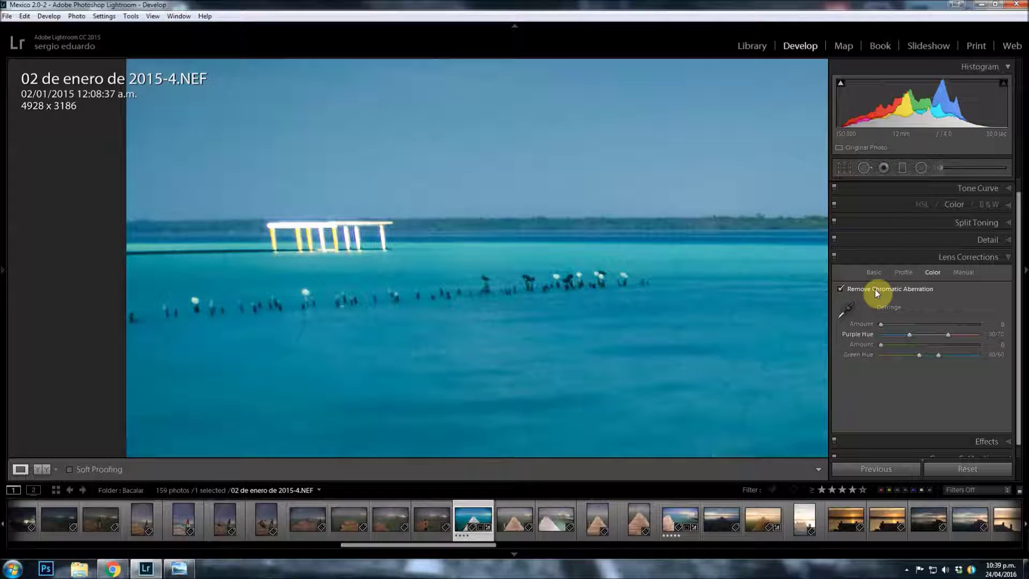
left_click(797, 274)
left_click(841, 289)
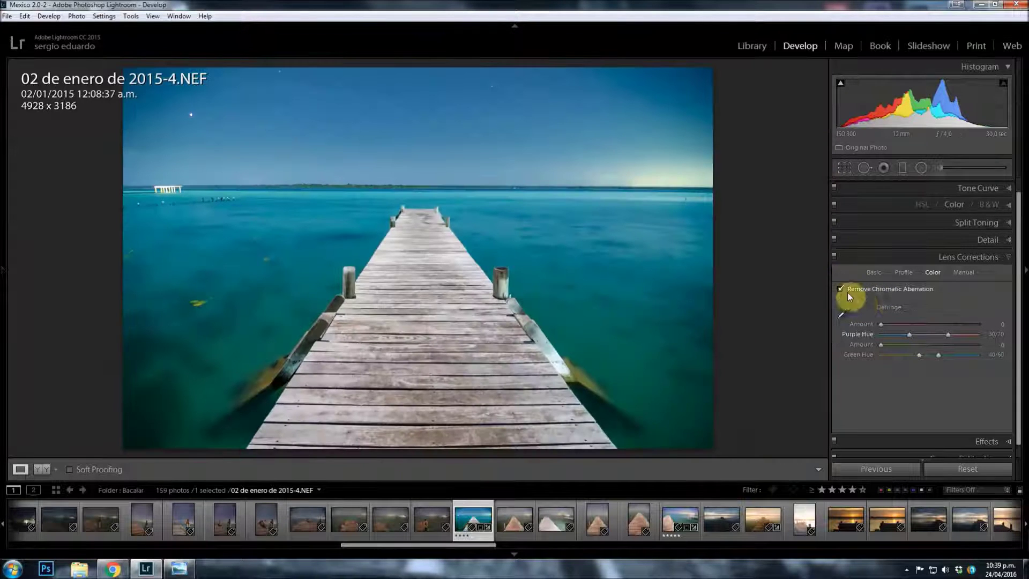
Check Constrain Crop and reset the crop to the full Original-aspect frame, 4928 x 3264
left_click(964, 273)
left_click(899, 366)
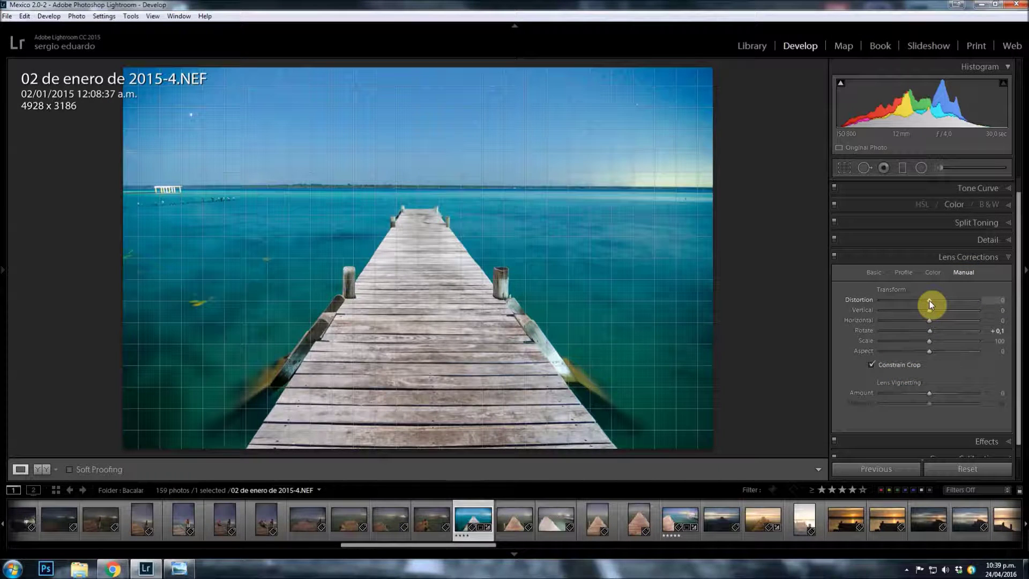
left_click_drag(930, 302, 931, 302)
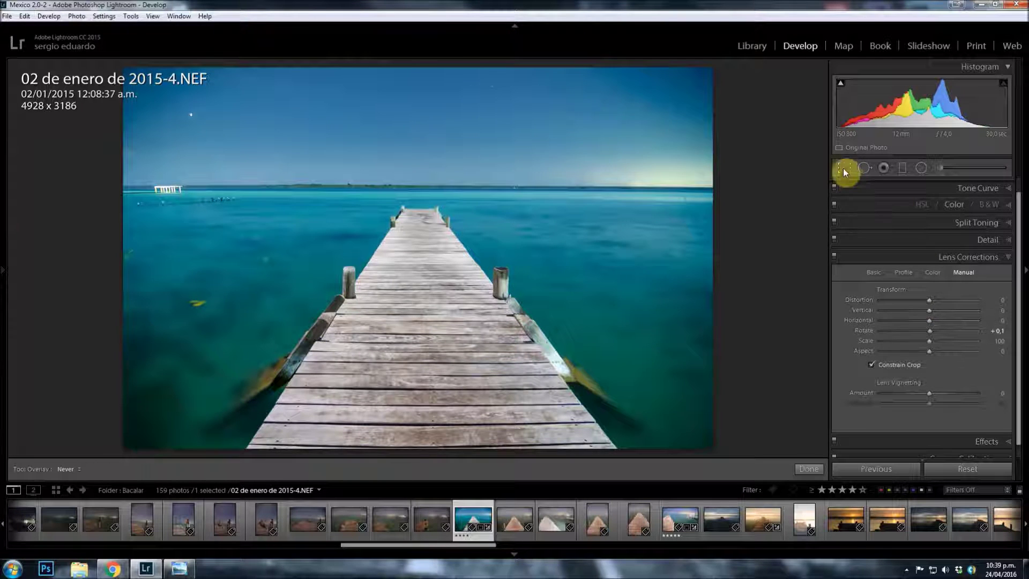
left_click(844, 168)
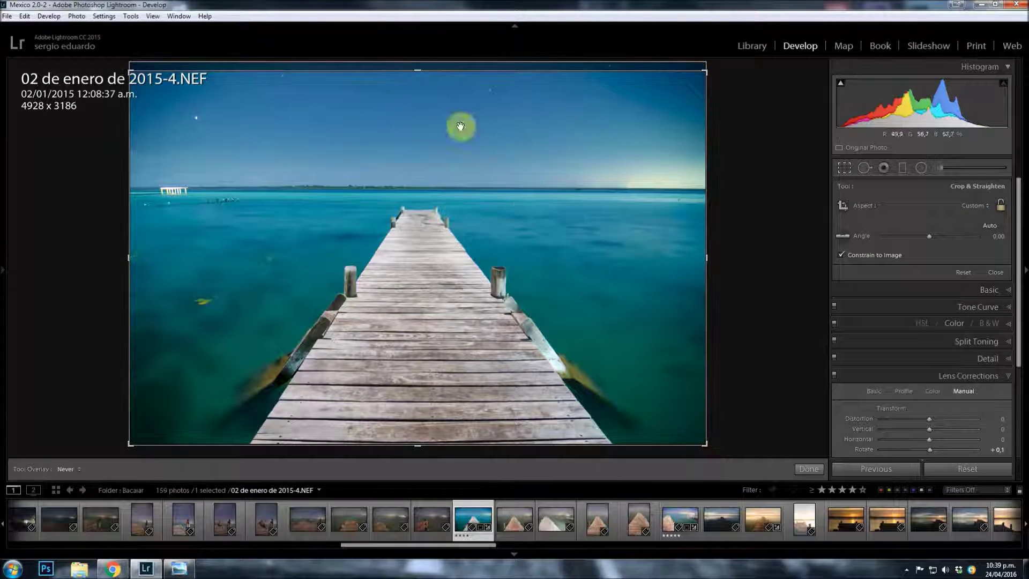
left_click_drag(416, 69, 419, 41)
key("Return")
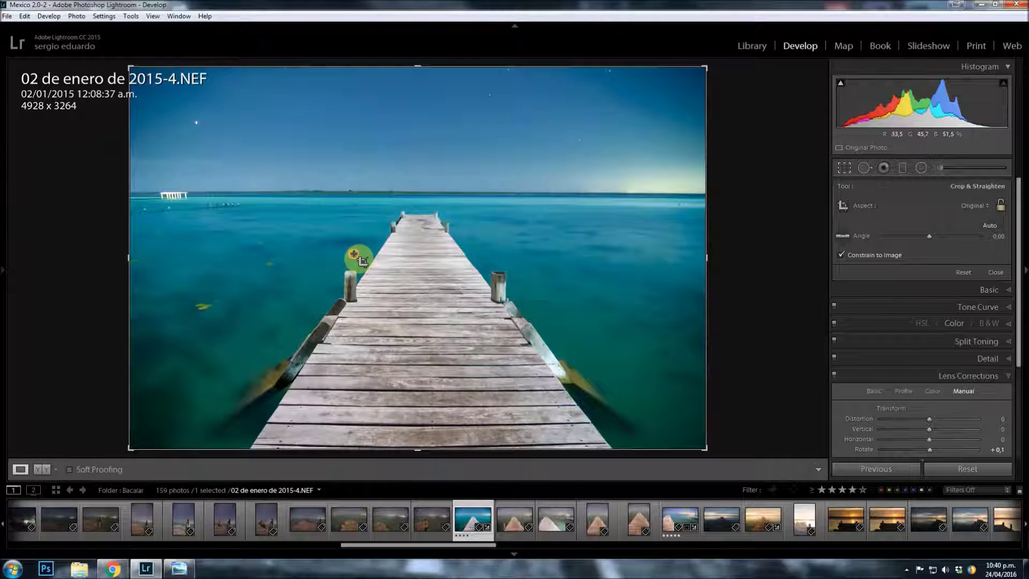
left_click(866, 371)
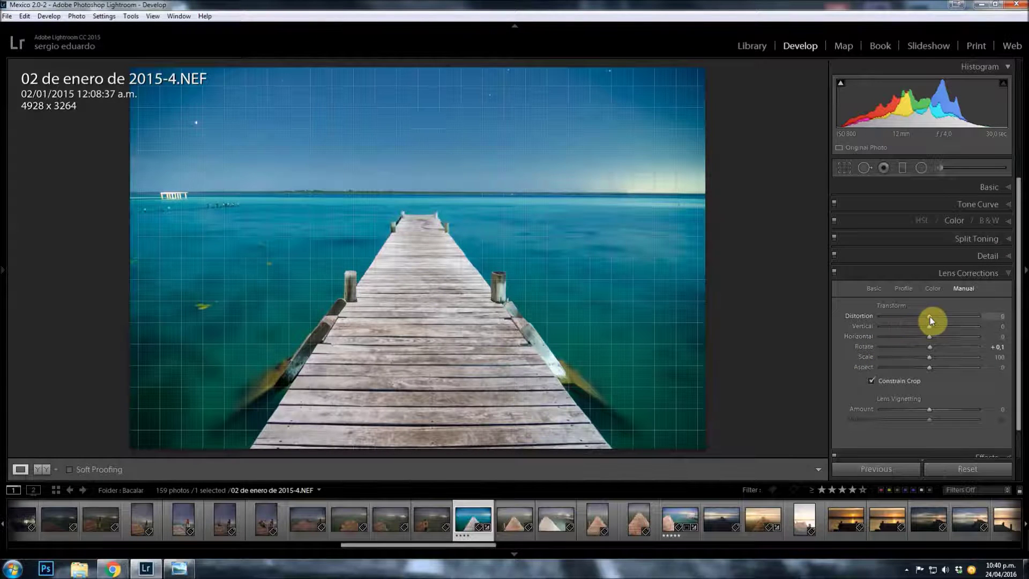
Set Distortion +10 and Vertical +20, keeping Rotate +0,1 with Constrain Crop, giving 4698 x 3111
left_click(930, 317)
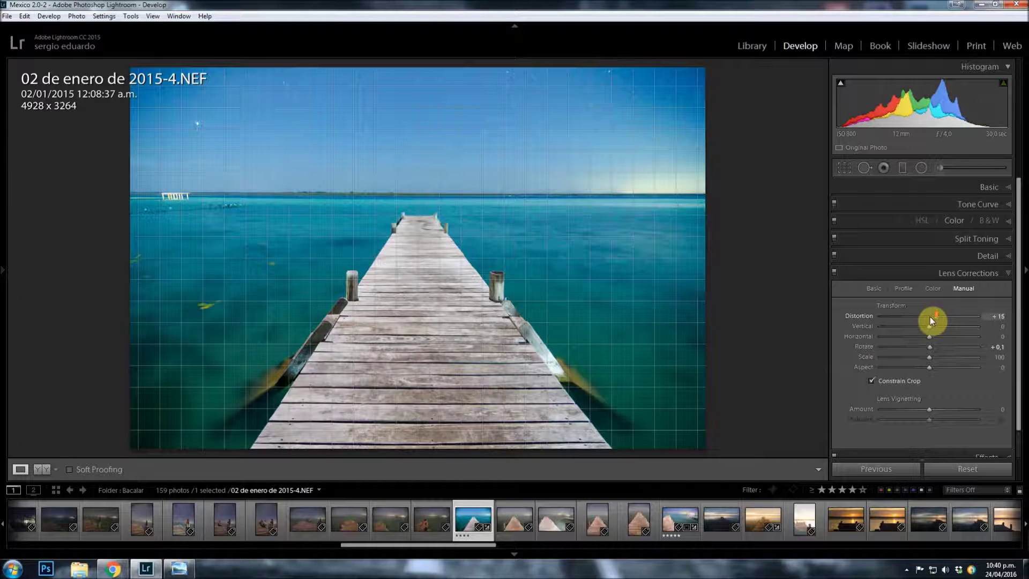
left_click_drag(931, 317, 931, 317)
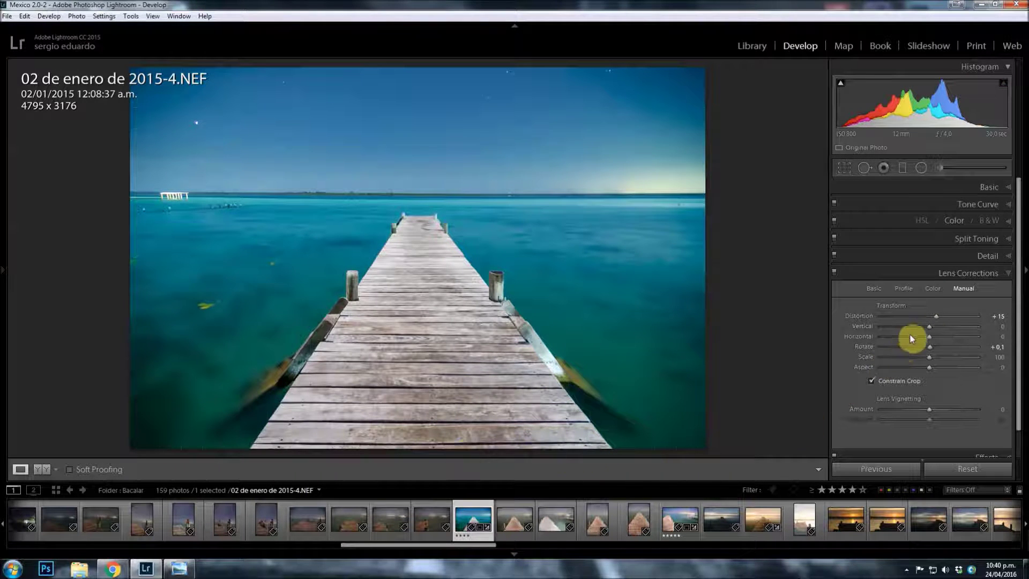
left_click_drag(937, 316, 937, 317)
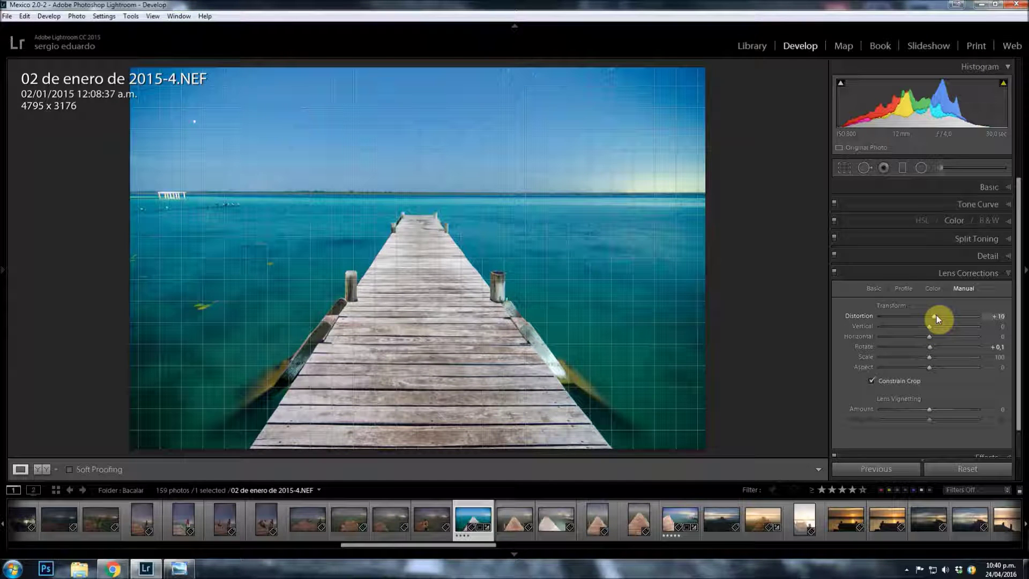
double_click(929, 348)
left_click(929, 348)
left_click_drag(930, 328, 932, 333)
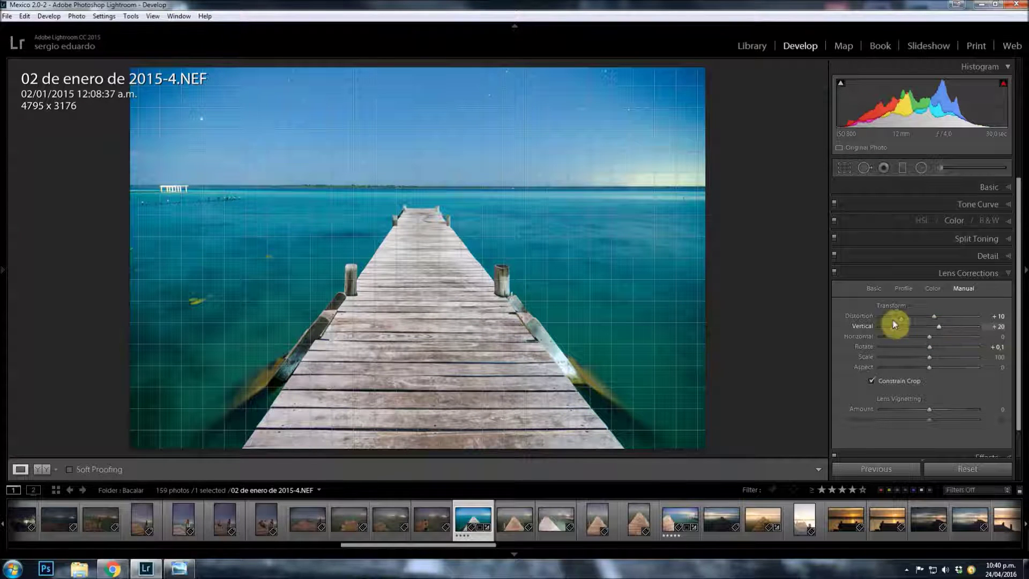
left_click_drag(931, 332, 932, 332)
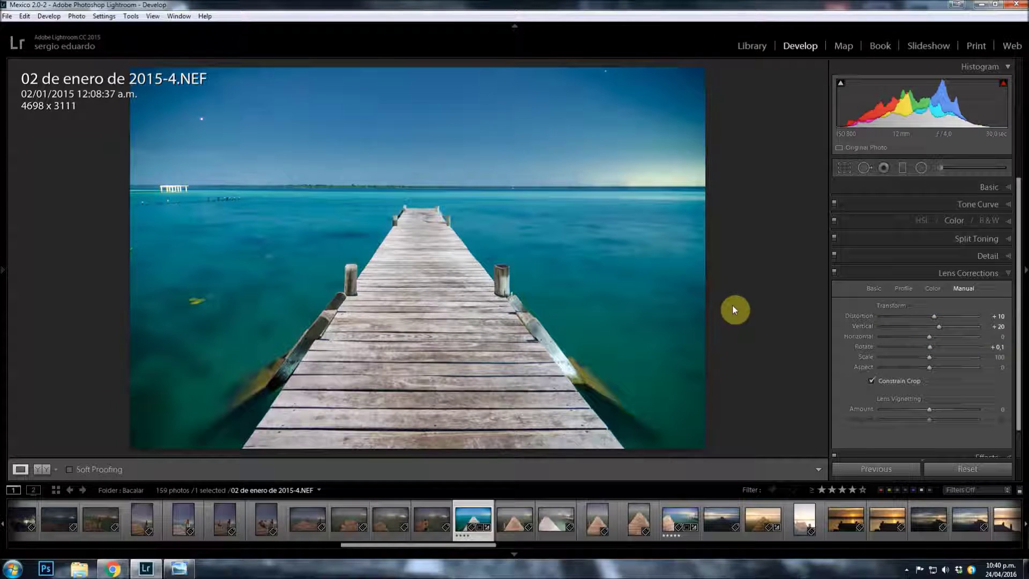
left_click(918, 381)
left_click(872, 382)
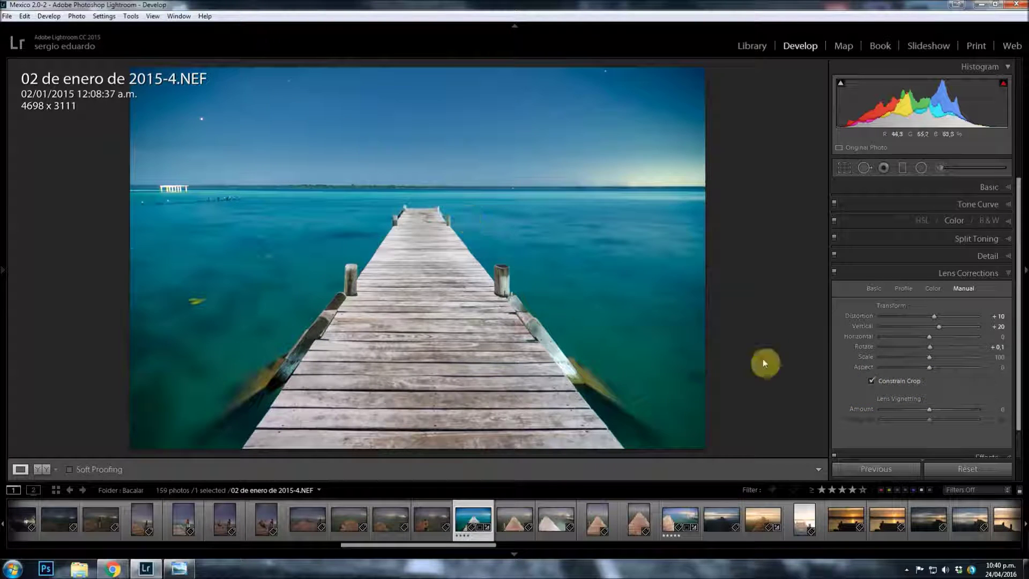
left_click(847, 168)
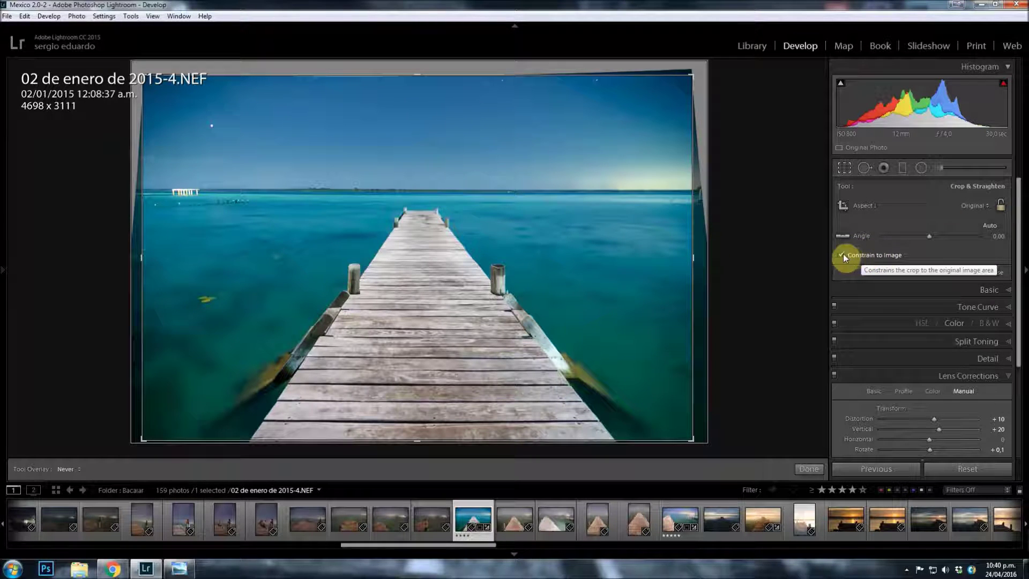
Adjust the constrained crop's right and bottom edges and reposition the photo inside it
left_click_drag(691, 258, 731, 267)
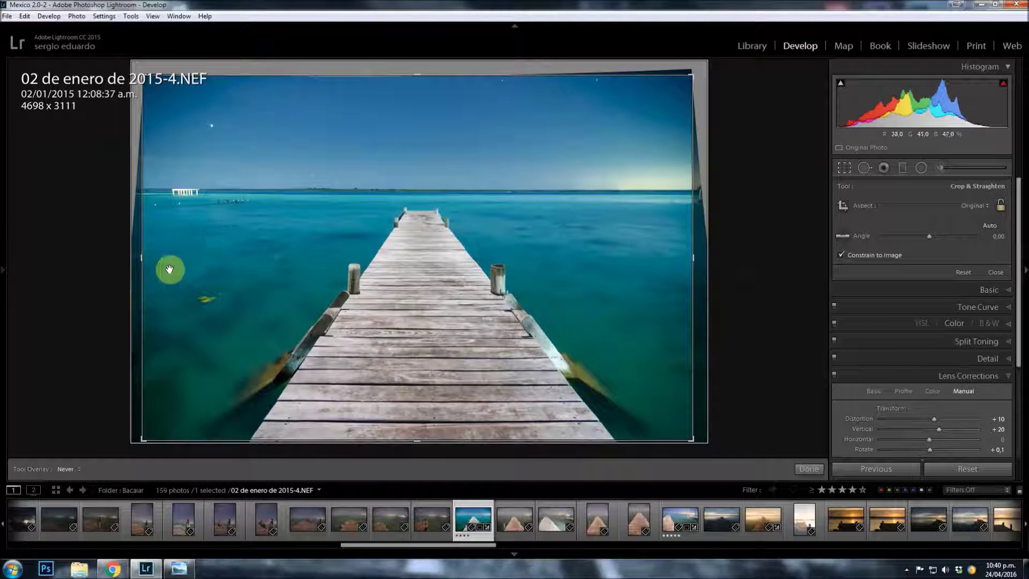
left_click_drag(169, 269, 115, 259)
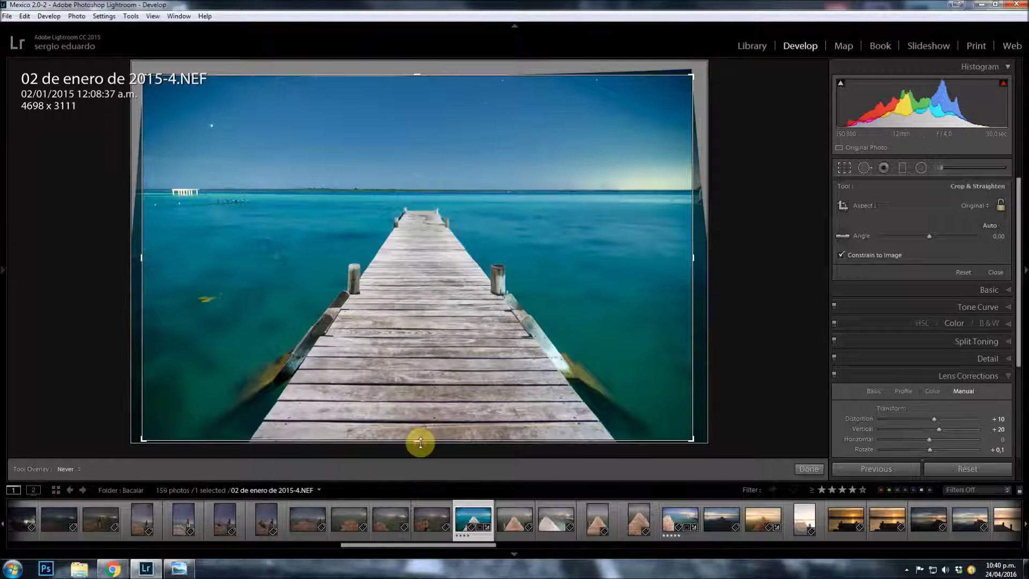
left_click_drag(420, 443, 420, 457)
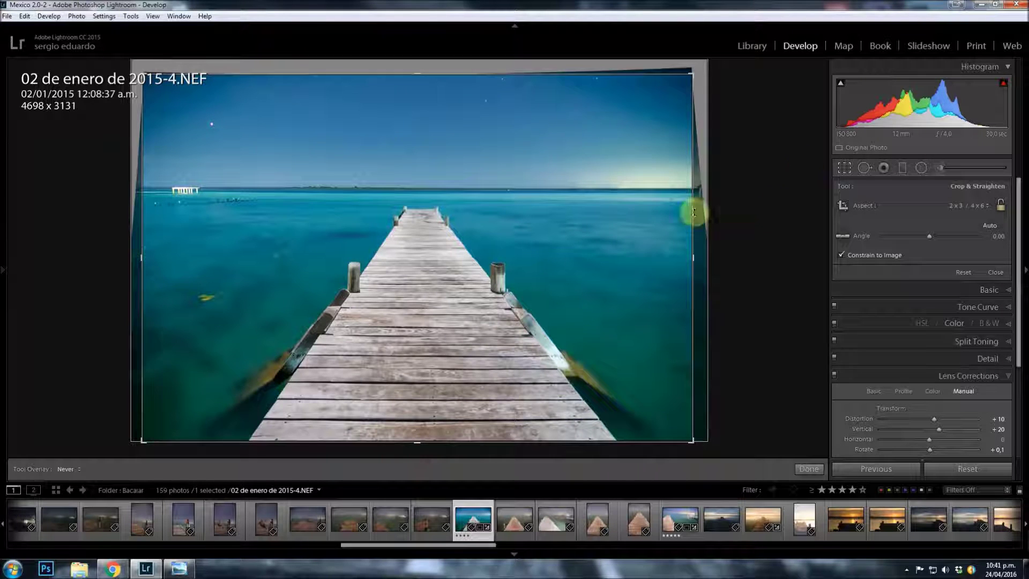
left_click_drag(421, 440, 419, 456)
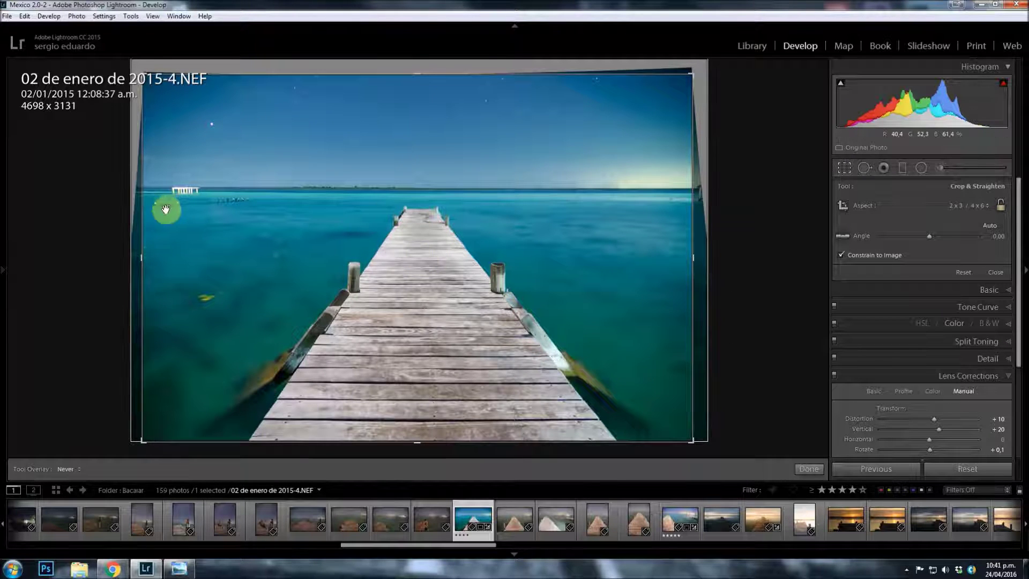
left_click(139, 244)
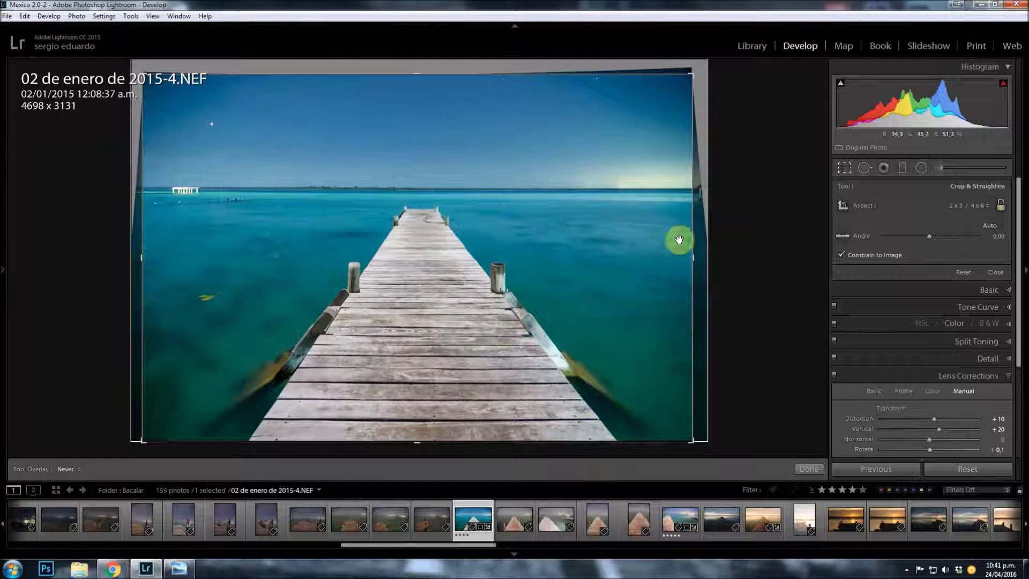
left_click(698, 259)
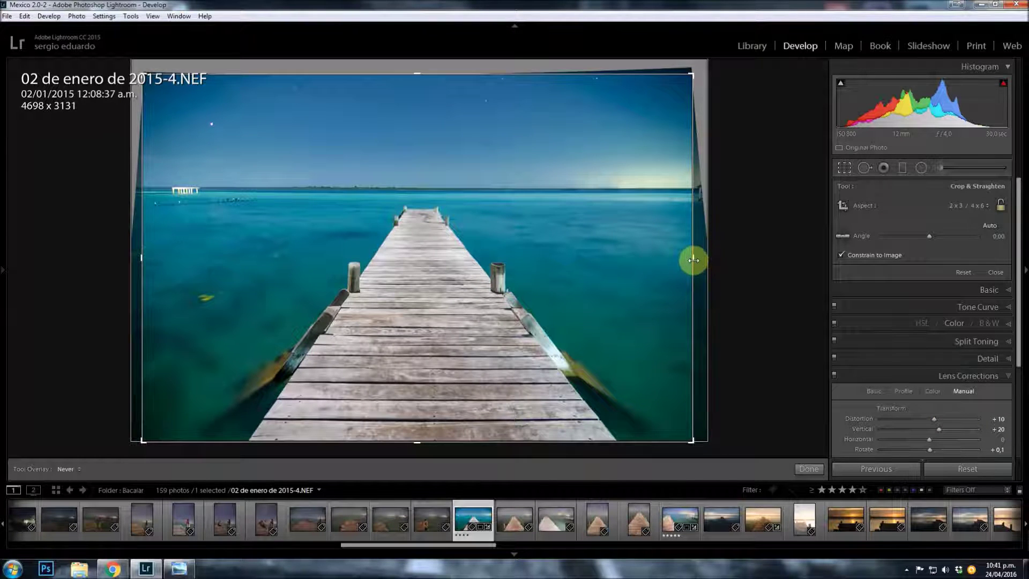
Turn off Constrain to Image and widen the crop on all sides to 4928 x 3186
left_click(892, 259)
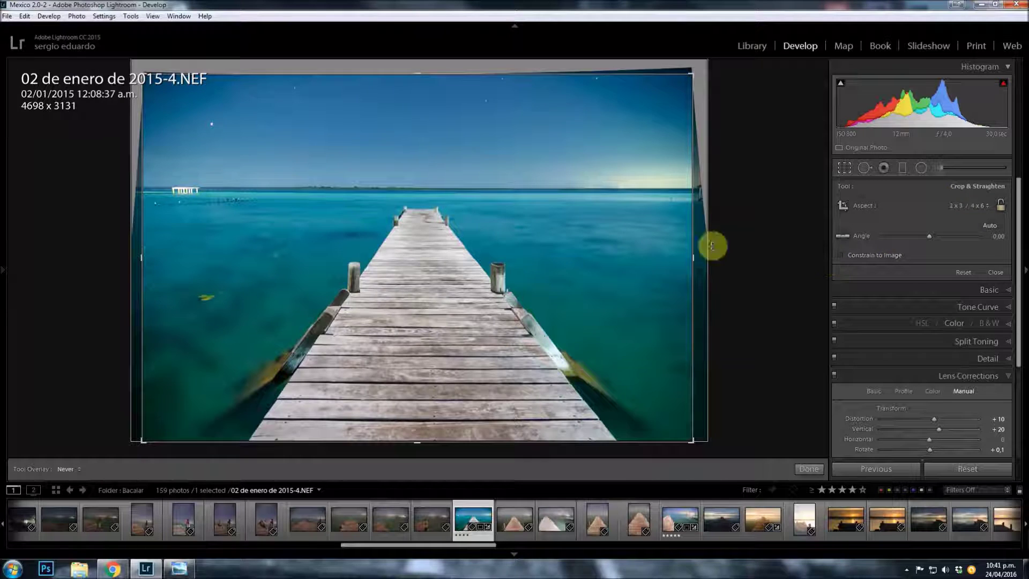
left_click_drag(694, 257, 712, 257)
left_click_drag(122, 255, 113, 258)
left_click_drag(417, 442, 417, 444)
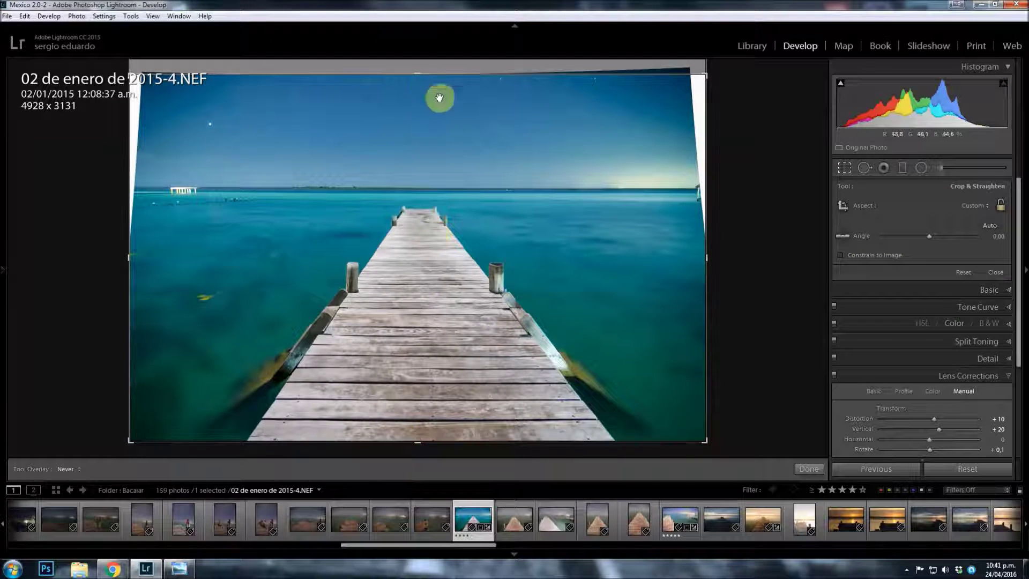
left_click_drag(424, 71, 424, 65)
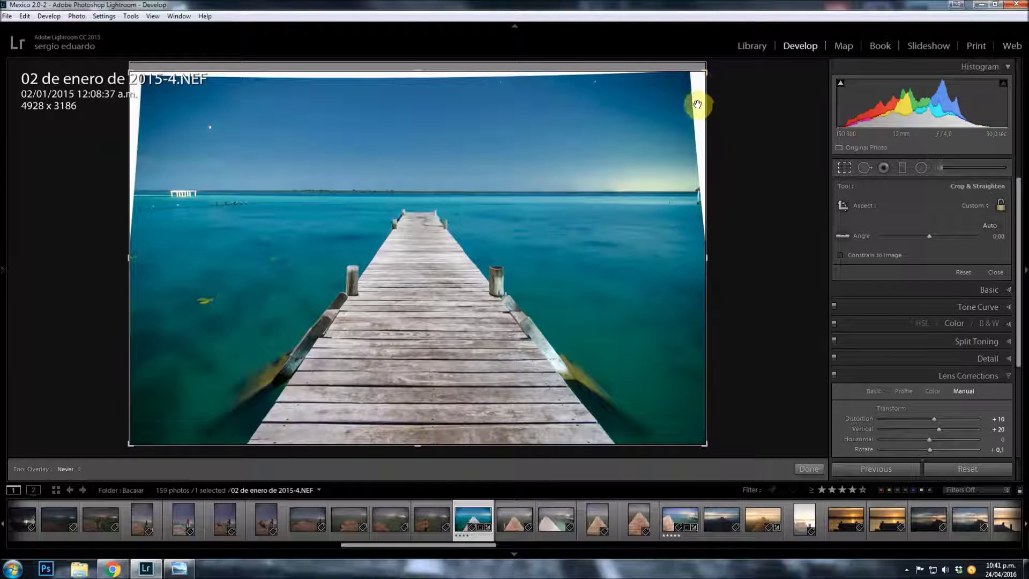
left_click(811, 470)
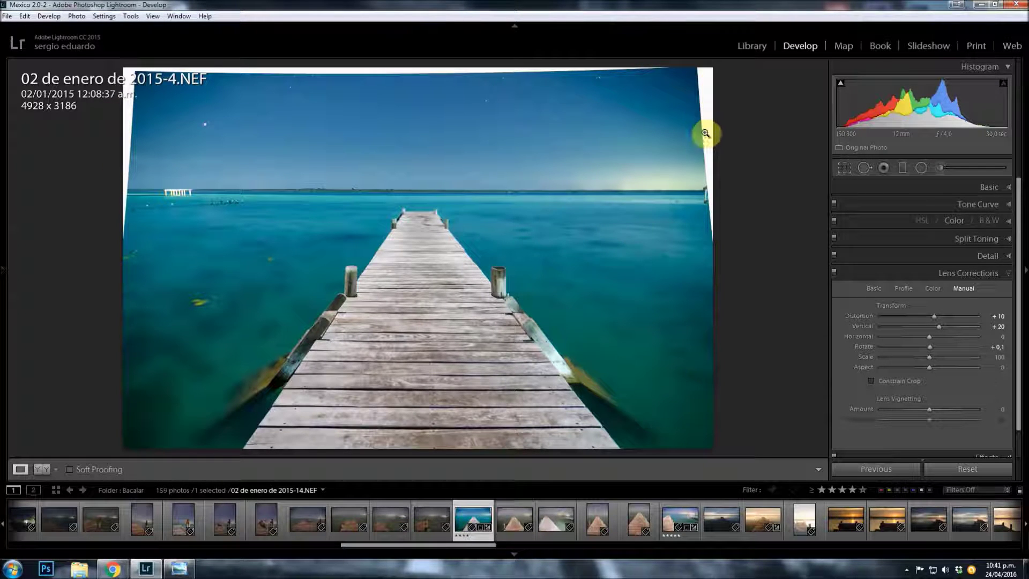
Send the pier photo from the right-click menu to Edit in Adobe Photoshop CC 2015
right_click(491, 228)
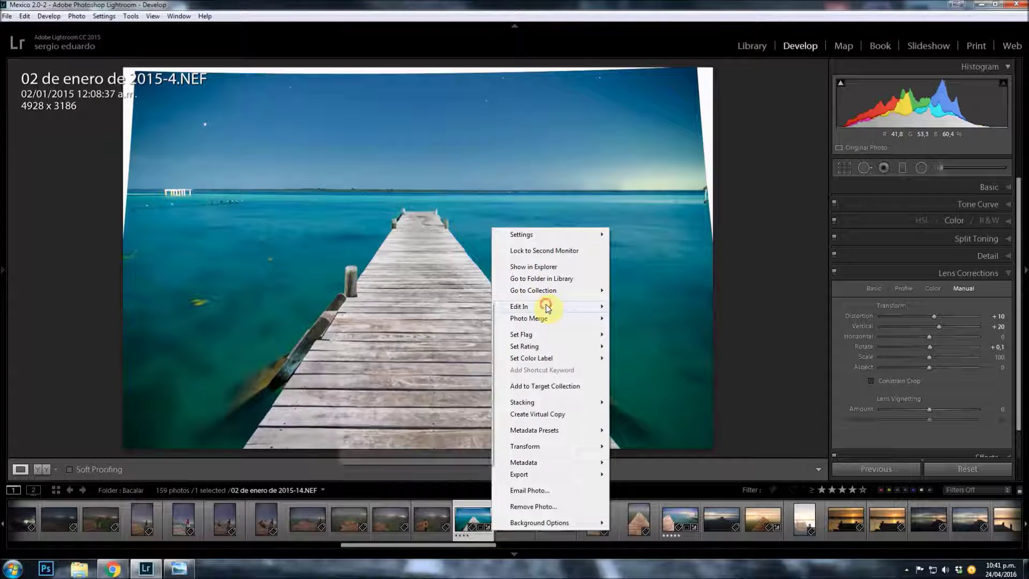
mouse_move(520, 306)
left_click(435, 305)
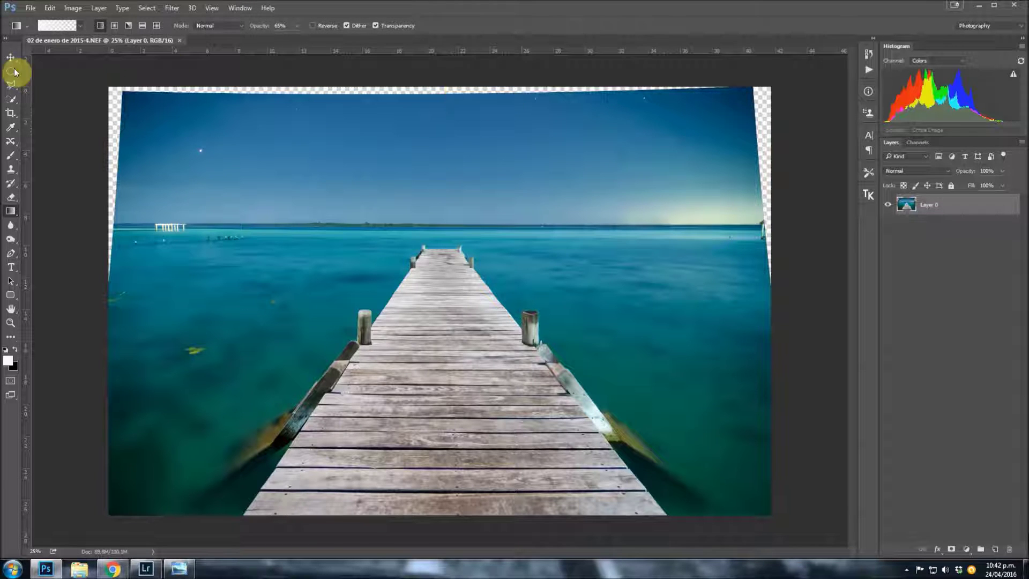
Start trimming the empty left, top and right edges with Crop, then cancel it
left_click(12, 114)
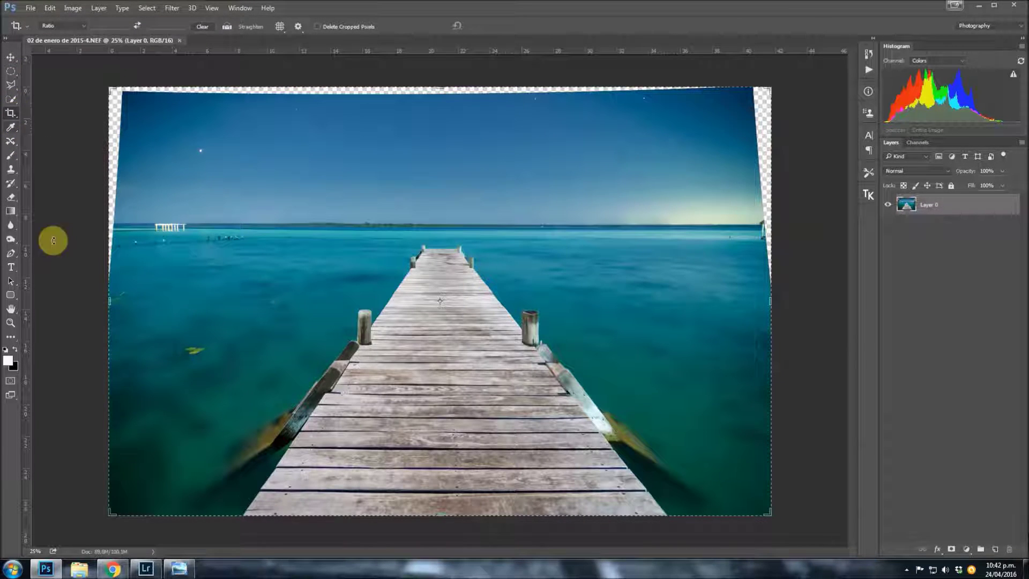
left_click_drag(109, 303, 124, 305)
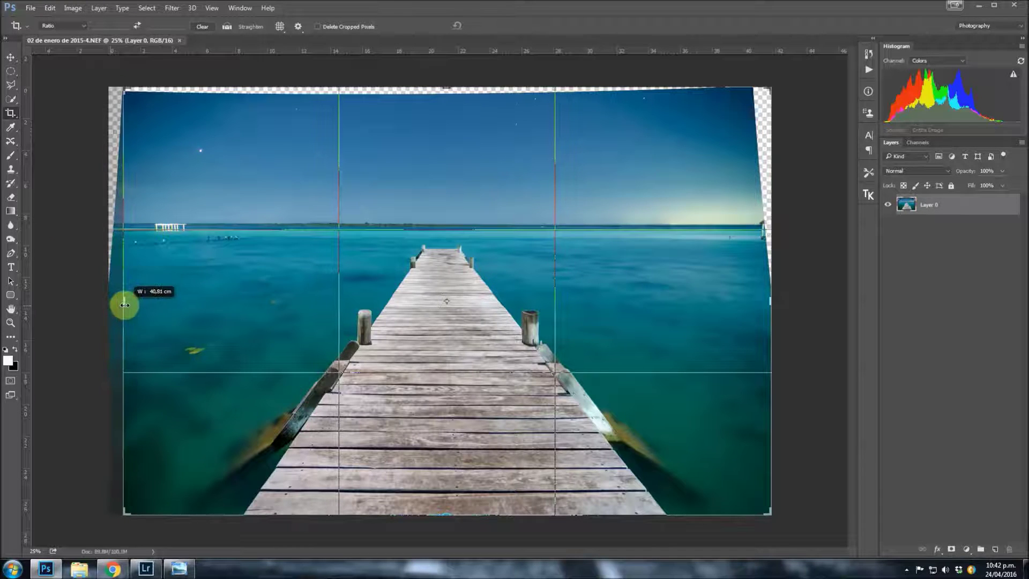
left_click_drag(448, 88, 449, 95)
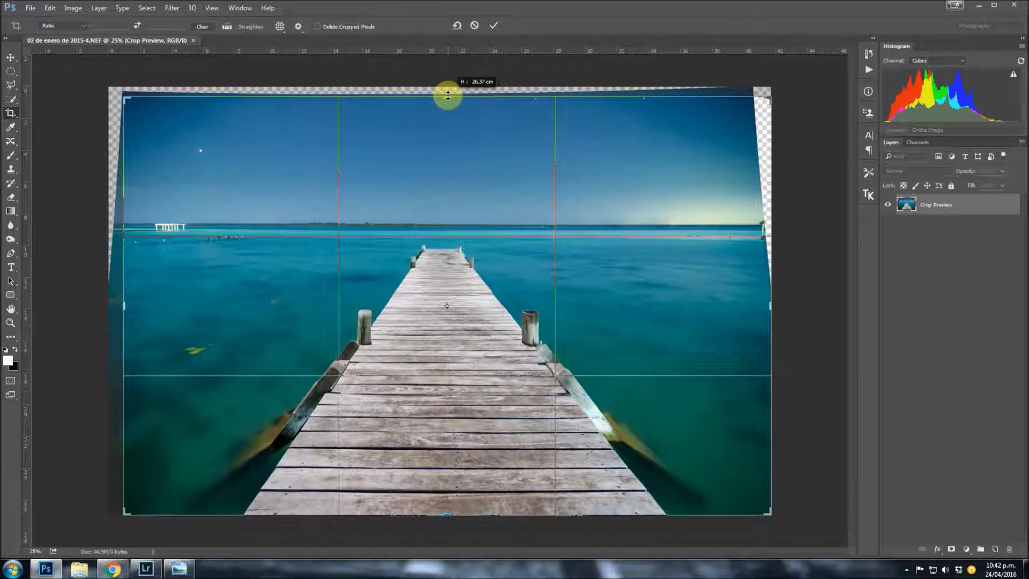
left_click_drag(771, 306, 753, 306)
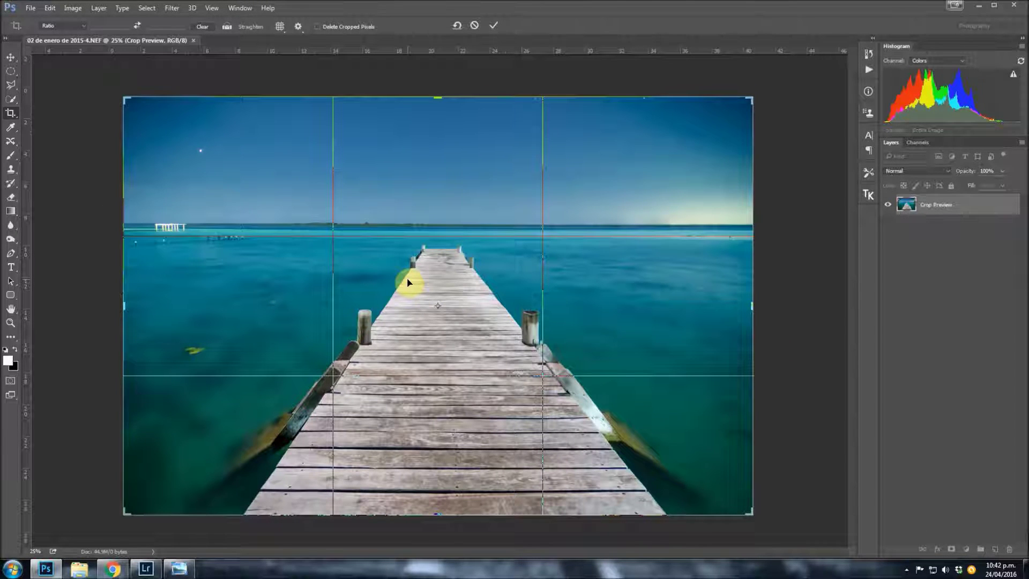
key("Escape")
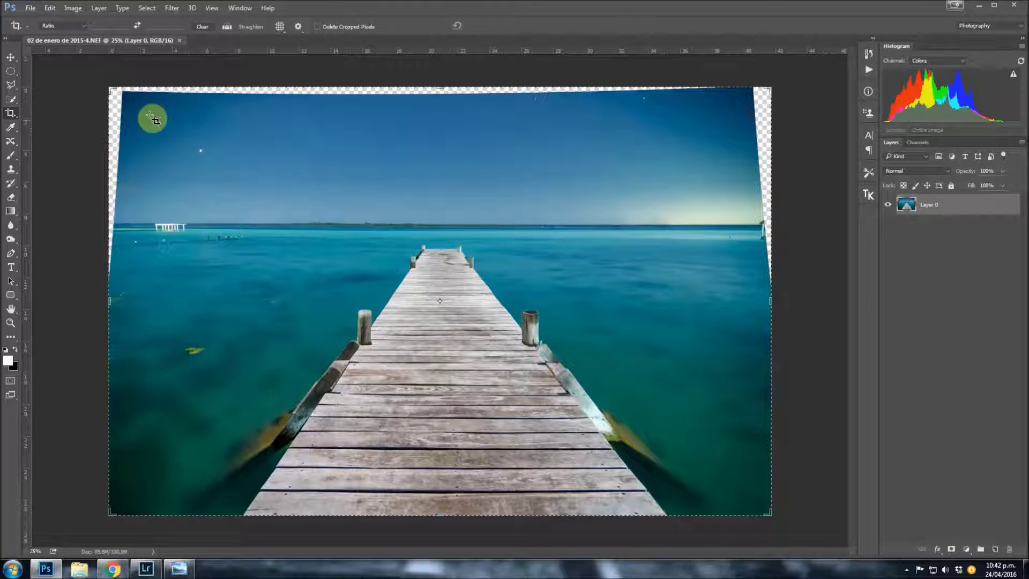
Select the Rectangular Marquee tool, then switch to the Clone Stamp tool at 100% opacity and flow
left_click(10, 73)
left_click(42, 74)
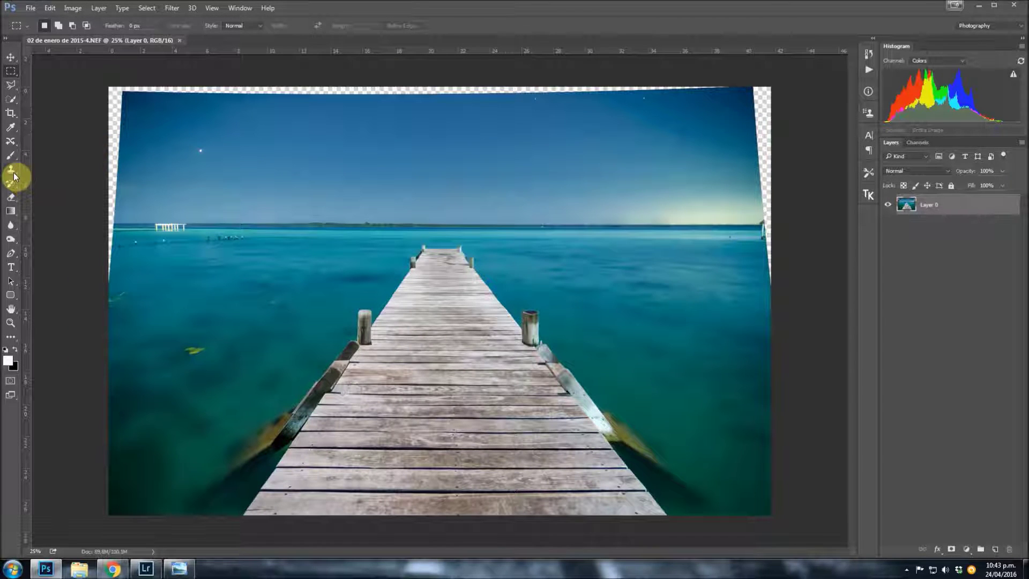
left_click_drag(14, 174, 53, 179)
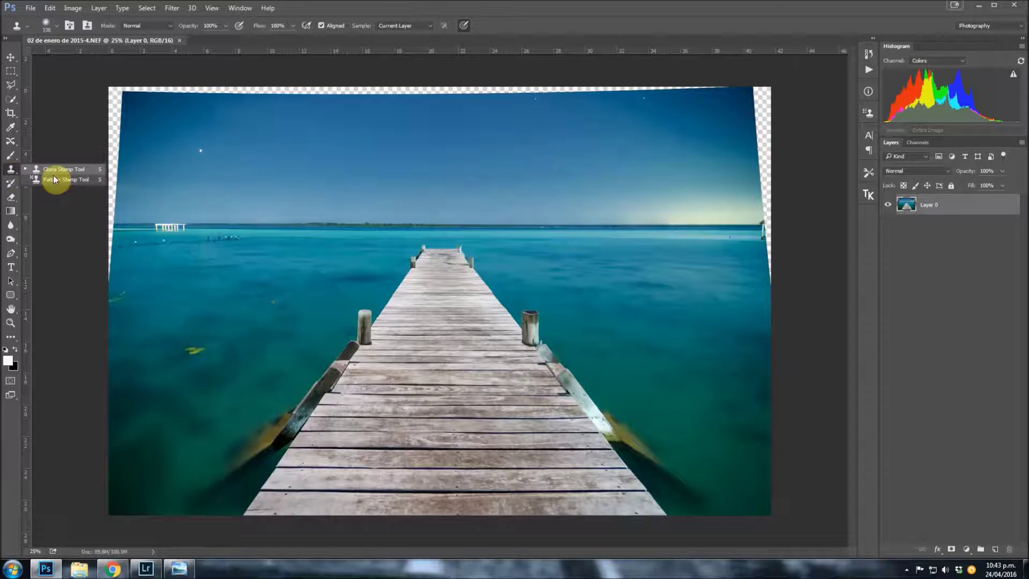
Keep the Clone Stamp active and reduce its brush size from 338 px to 168 px
left_click(64, 169)
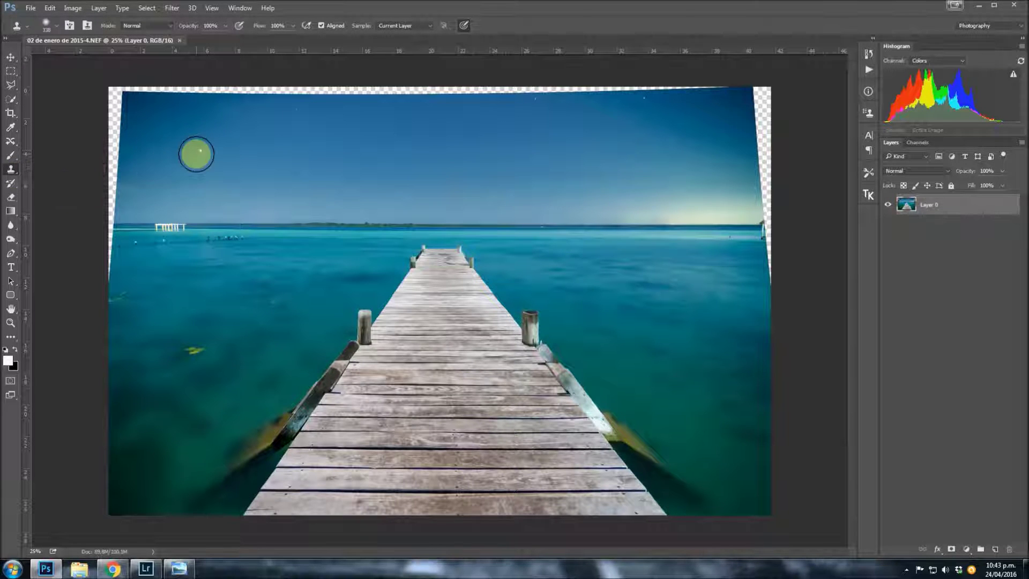
scroll(112, 143, "up", 1)
scroll(112, 142, "up", 1)
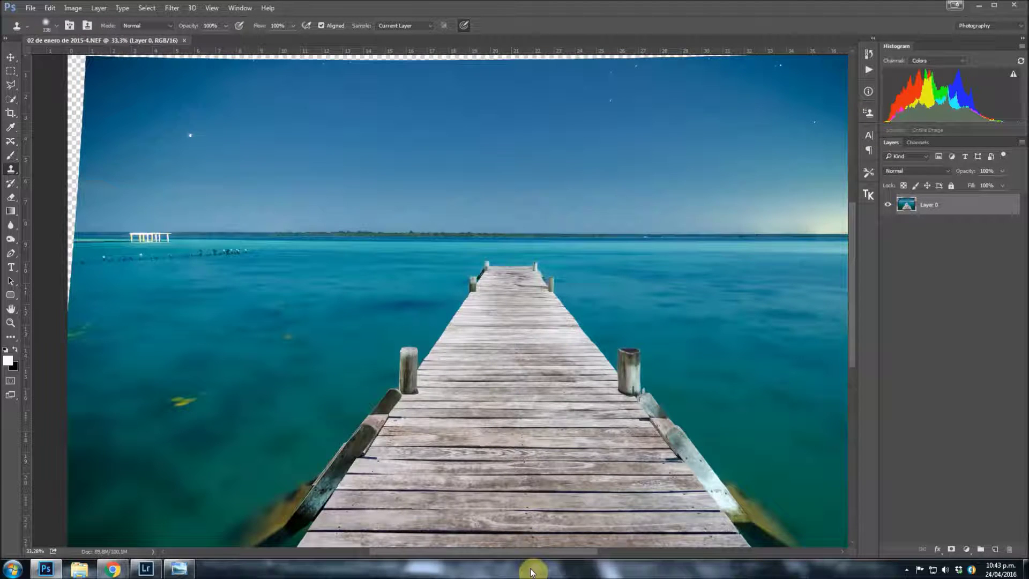
left_click_drag(530, 552, 489, 553)
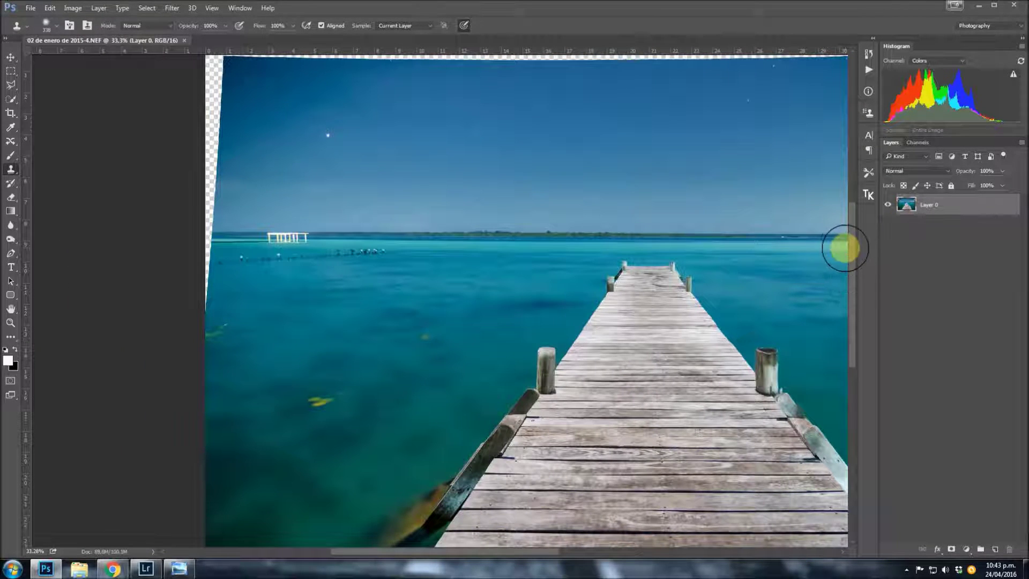
scroll(363, 177, "up", 2)
scroll(234, 168, "up", 3)
right_click(202, 229)
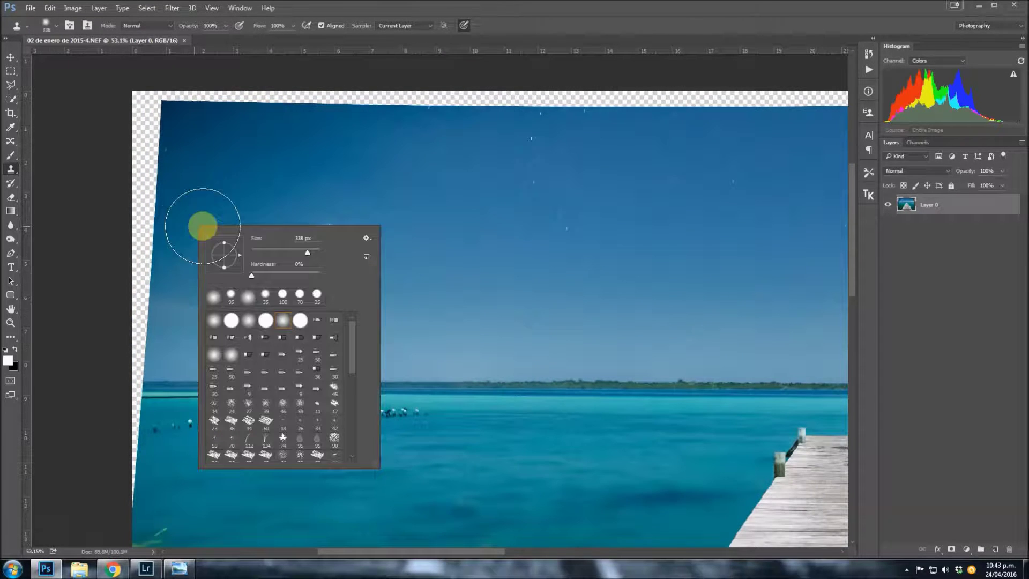
left_click_drag(305, 255, 298, 252)
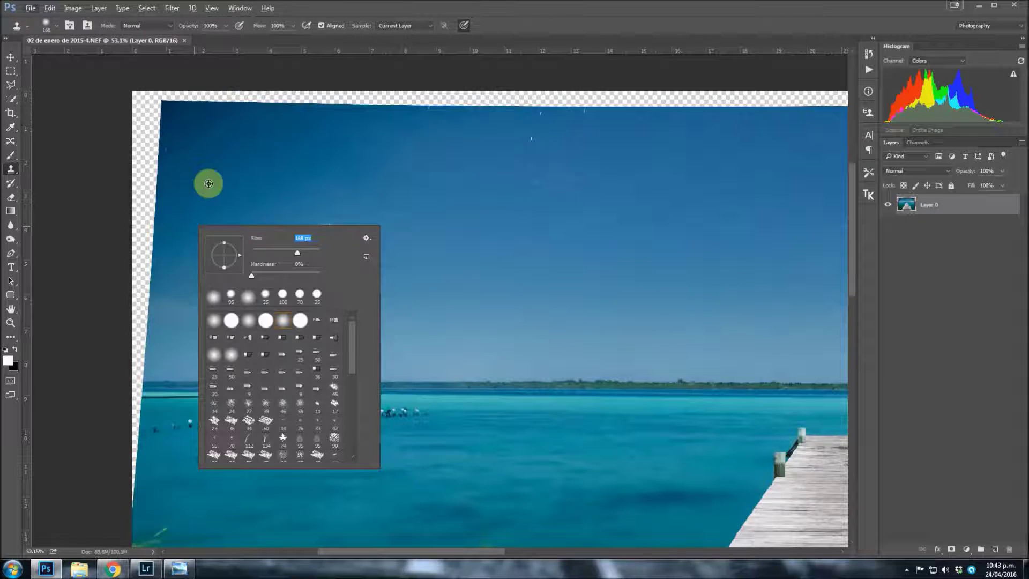
key("Return")
Sample the sky and clone it over the transparent strips along the left and top edges
left_click(221, 182)
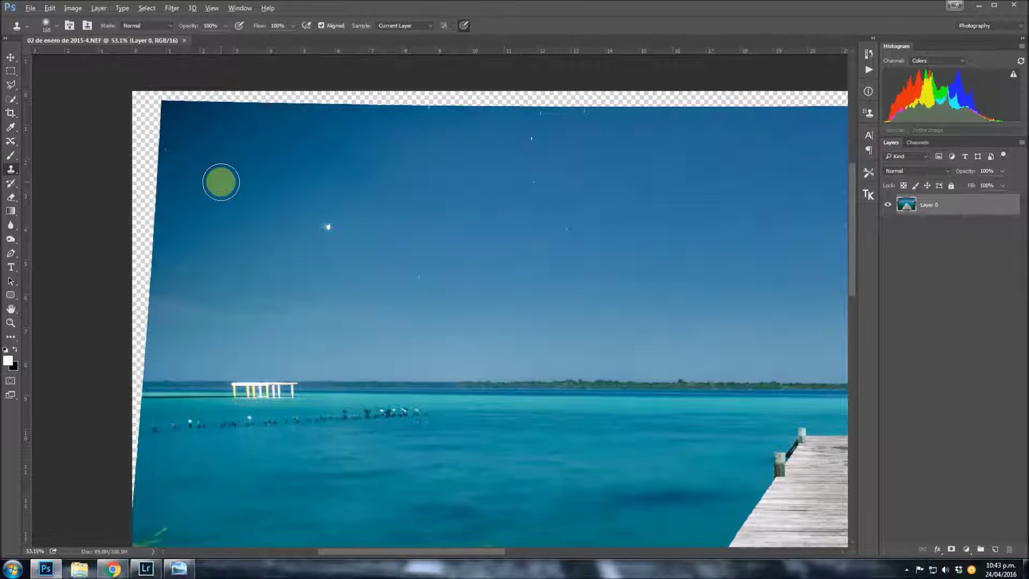
left_click(233, 210)
mouse_move(233, 210)
left_mouse_down()
mouse_move(227, 225)
mouse_move(228, 211)
left_mouse_up()
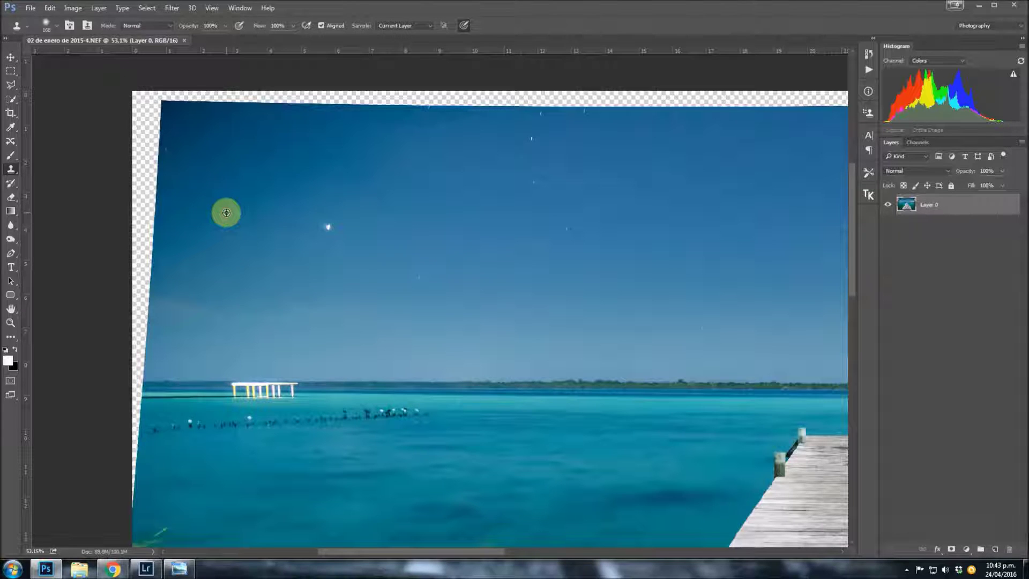
mouse_move(223, 213)
left_mouse_down()
mouse_move(228, 193)
mouse_move(231, 220)
mouse_move(152, 202)
mouse_move(140, 186)
mouse_move(177, 229)
mouse_move(163, 92)
mouse_move(134, 195)
mouse_move(135, 136)
mouse_move(138, 372)
mouse_move(140, 361)
left_mouse_up()
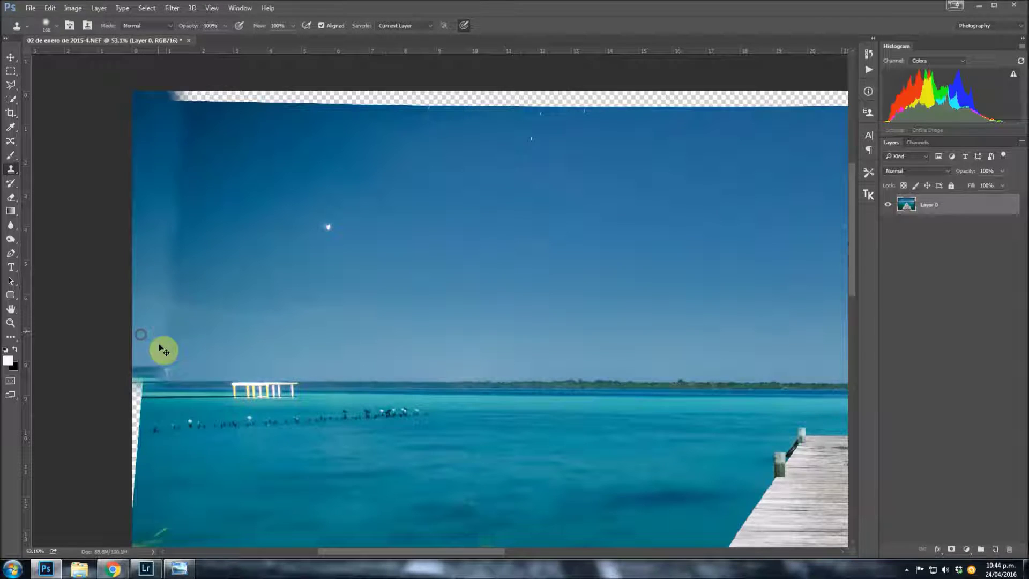
key("ctrl+z")
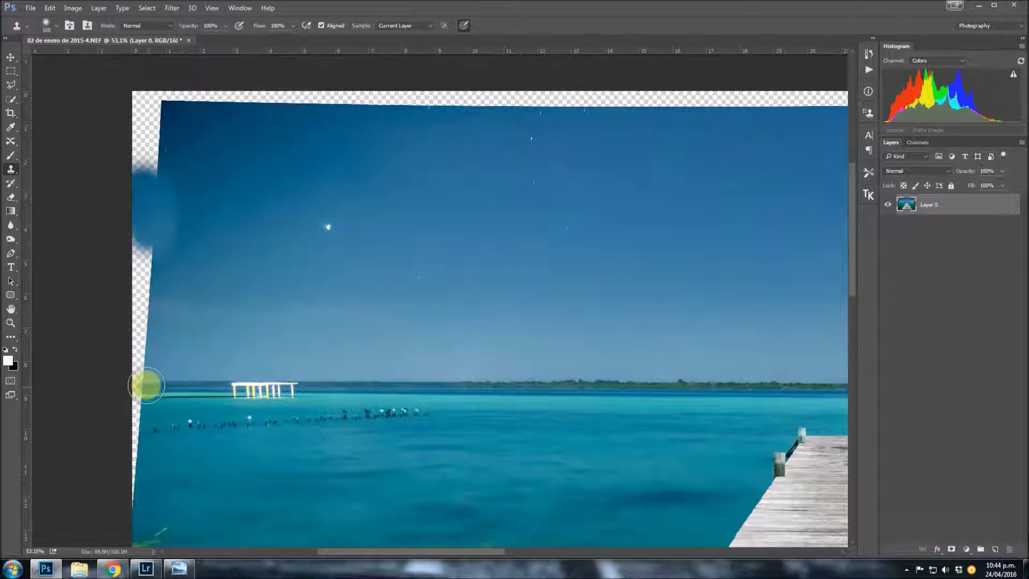
mouse_move(144, 385)
left_mouse_down()
mouse_move(135, 295)
mouse_move(172, 230)
mouse_move(172, 198)
mouse_move(161, 165)
mouse_move(148, 183)
mouse_move(142, 115)
mouse_move(161, 165)
left_mouse_up()
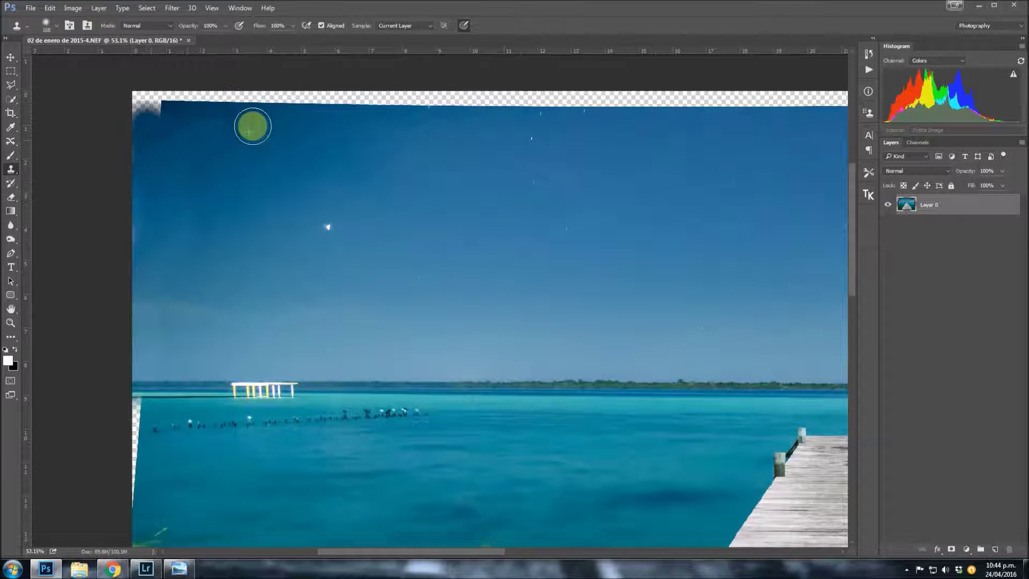
mouse_move(402, 99)
left_mouse_down()
mouse_move(336, 98)
mouse_move(436, 101)
mouse_move(411, 95)
mouse_move(460, 108)
mouse_move(192, 112)
mouse_move(179, 92)
mouse_move(149, 103)
left_mouse_up()
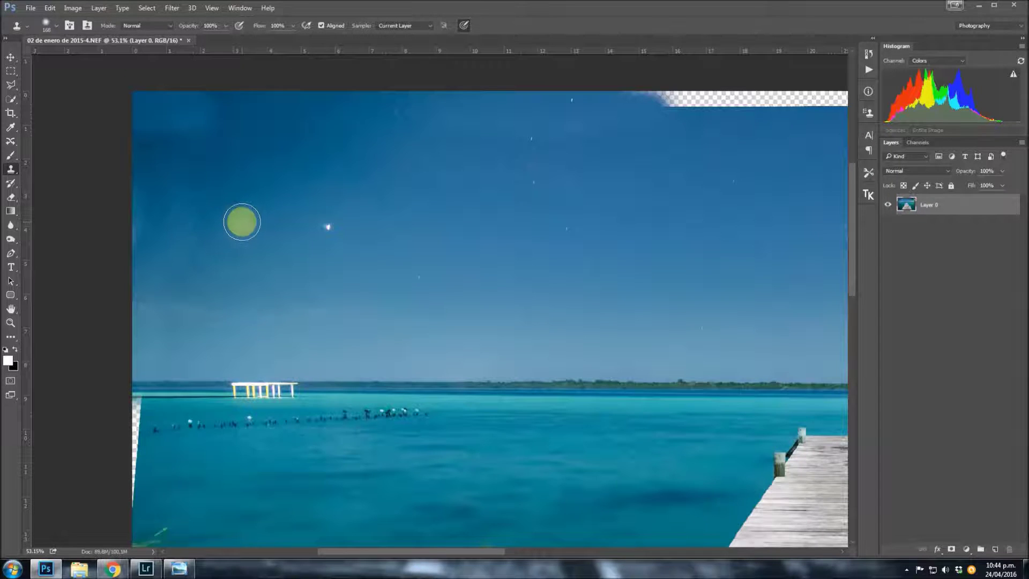
Scroll around to inspect the cloned sky and switch back to the Rectangular Marquee tool
scroll(242, 221, "down", 1)
scroll(241, 221, "down", 7)
scroll(278, 179, "up", 1)
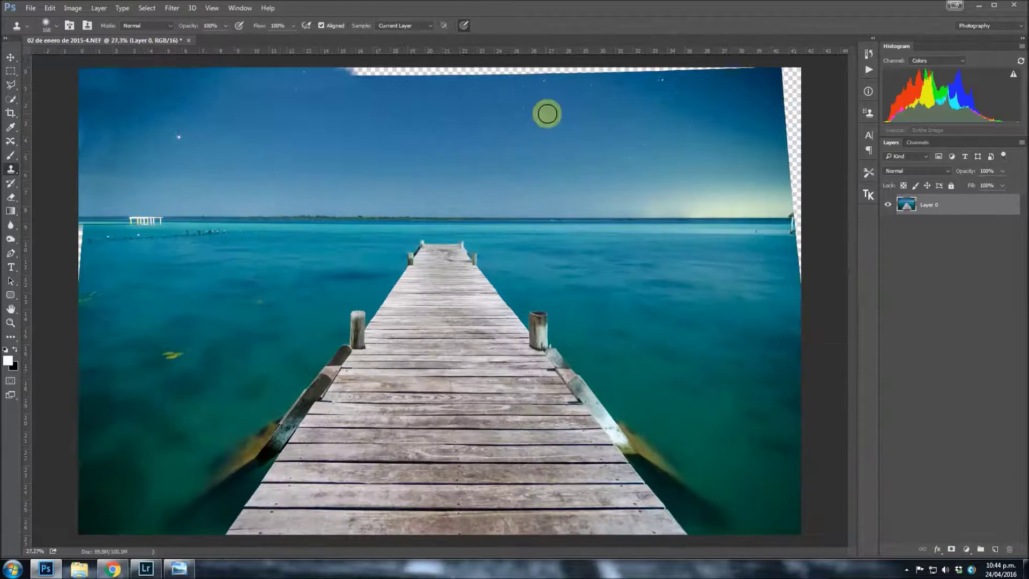
scroll(495, 162, "down", 1)
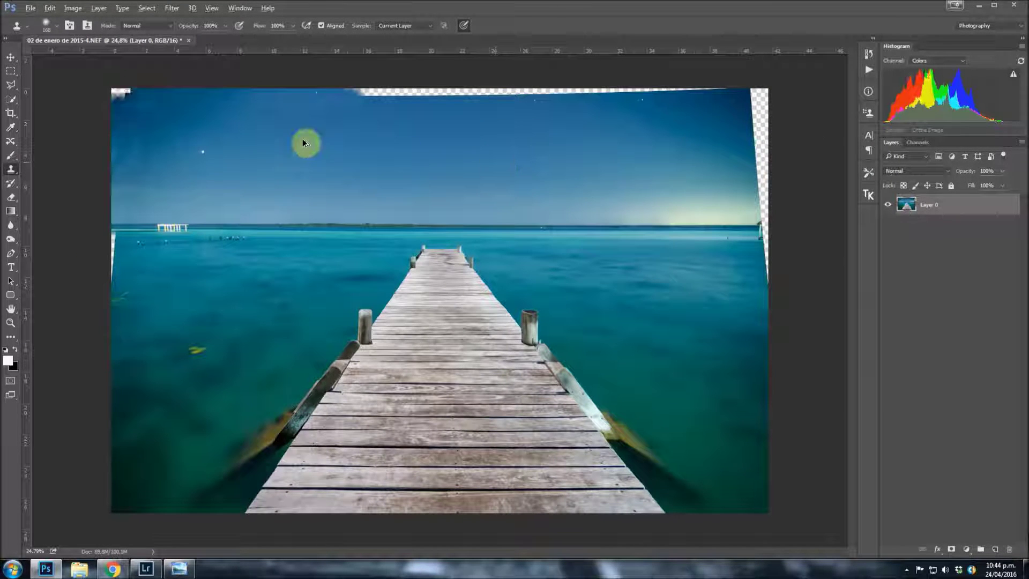
scroll(138, 133, "up", 1)
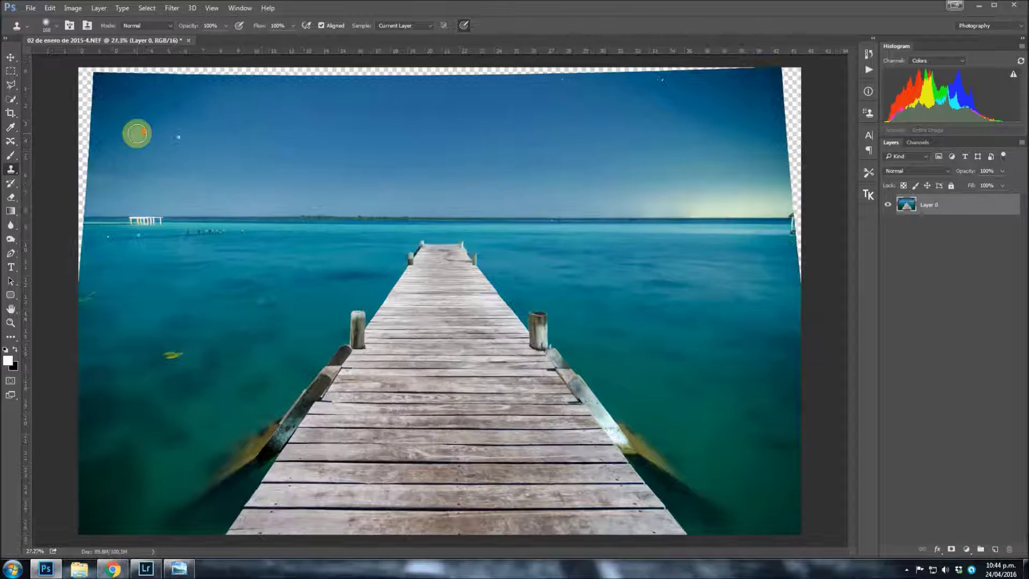
scroll(97, 142, "up", 1)
scroll(96, 144, "down", 1)
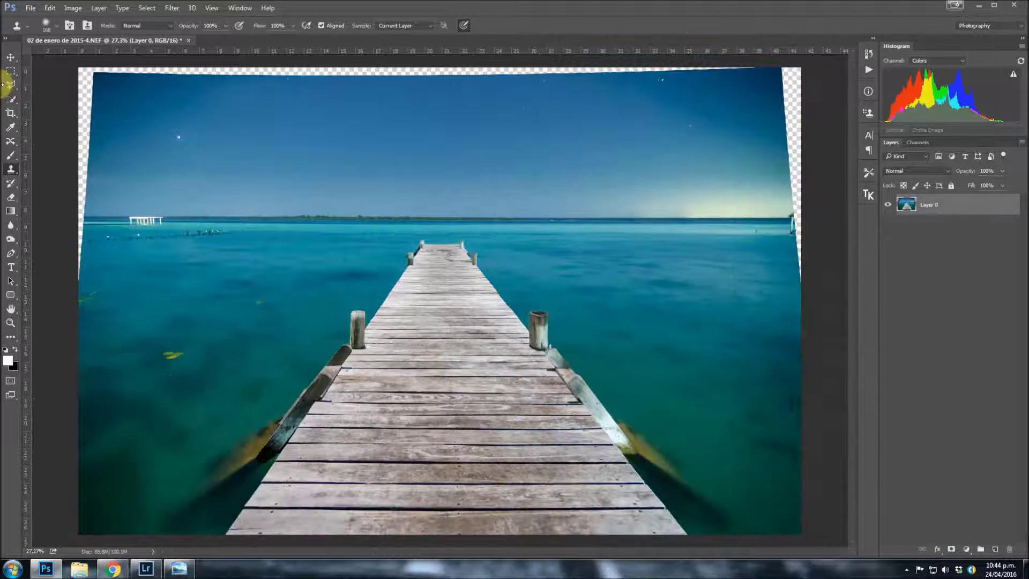
left_click(9, 76)
scroll(81, 99, "down", 1)
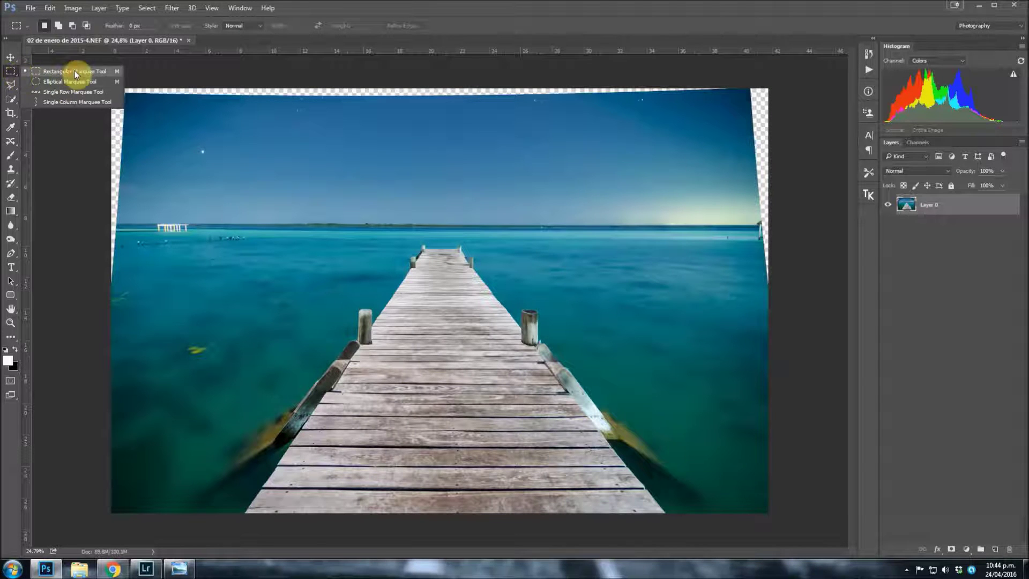
Select the whole canvas, start a Warp, and pull the top-left corner outward
left_click_drag(137, 113, 684, 573)
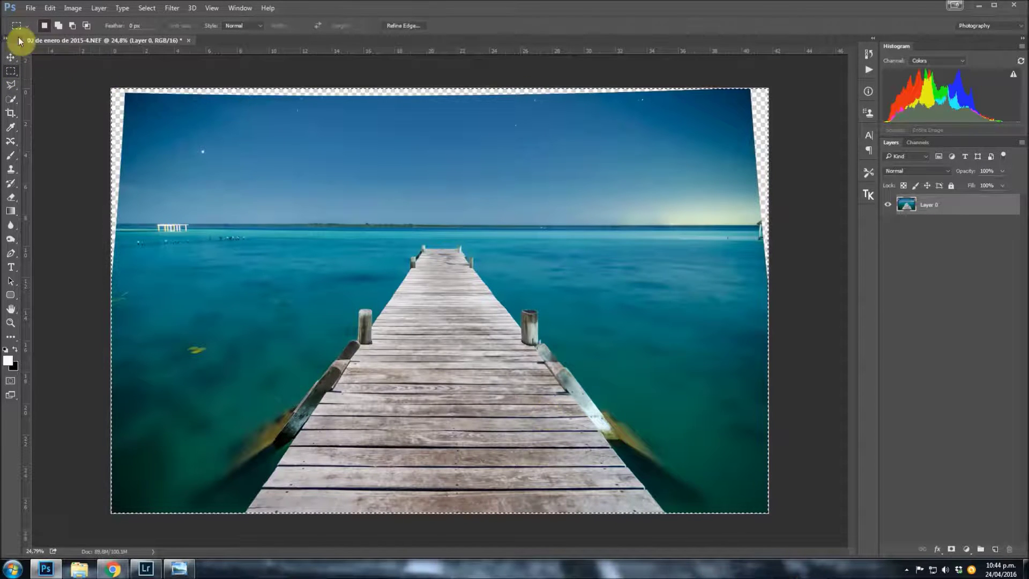
left_click(50, 8)
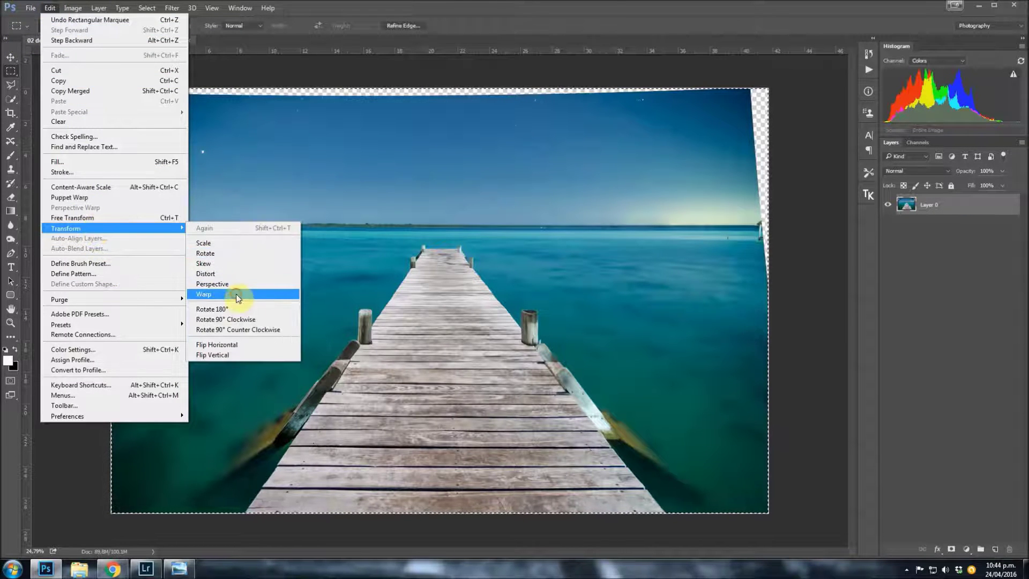
mouse_move(66, 228)
left_click(241, 292)
scroll(713, 153, "down", 1)
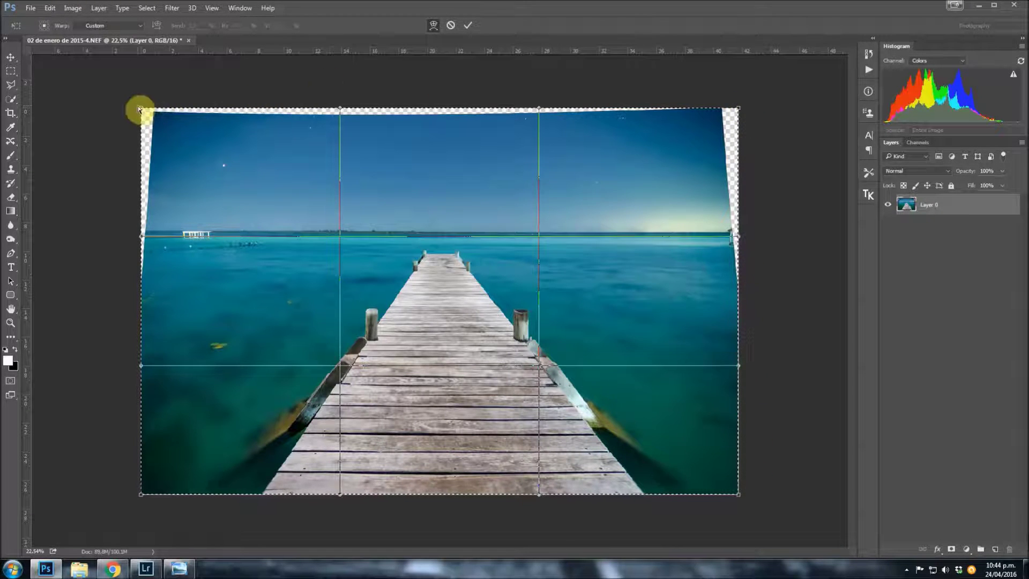
left_click_drag(141, 108, 127, 111)
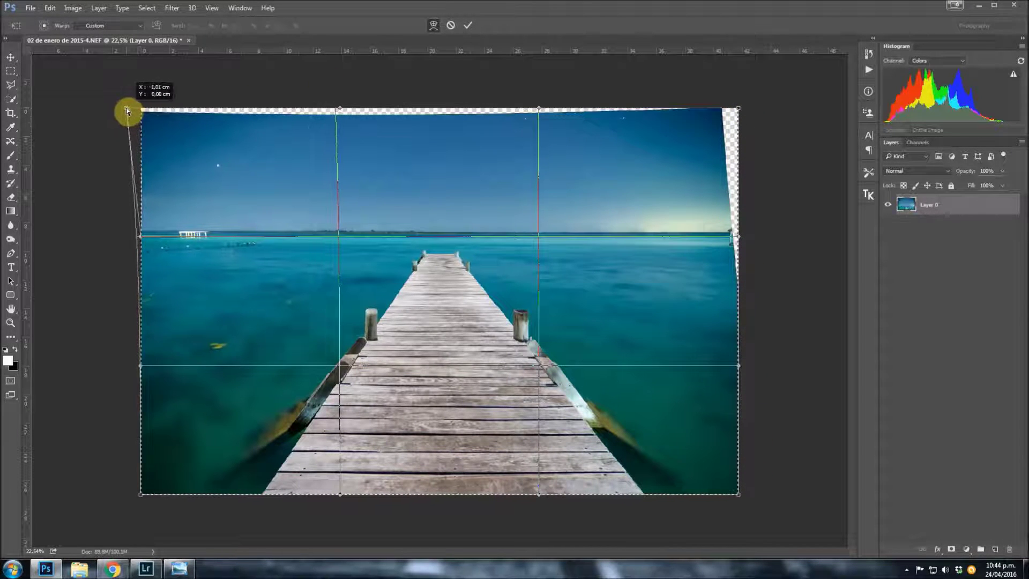
left_click_drag(127, 111, 123, 107)
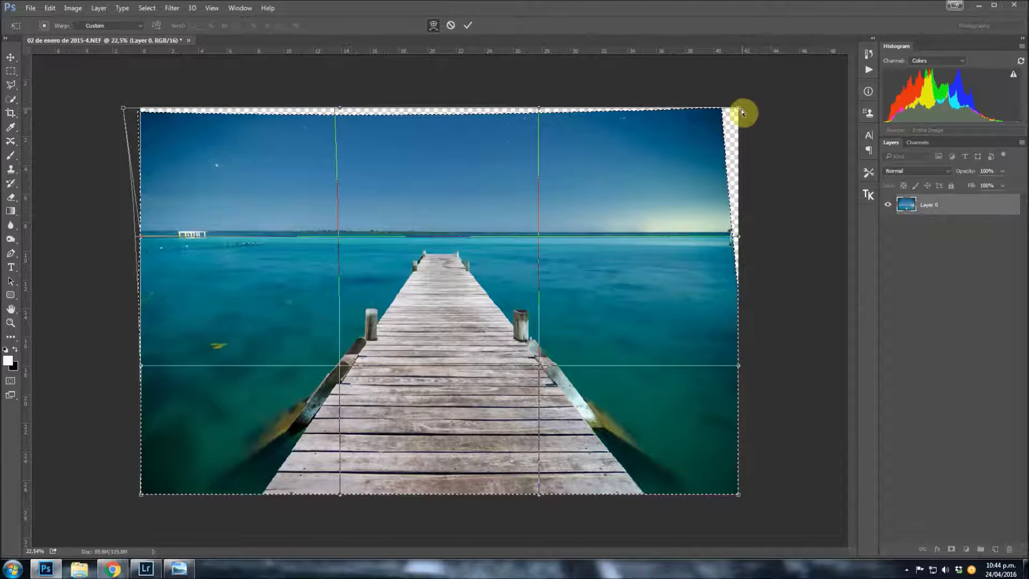
Stretch the top-right corner outward, bend the top edge upward, and commit the warp
left_click_drag(739, 108, 765, 113)
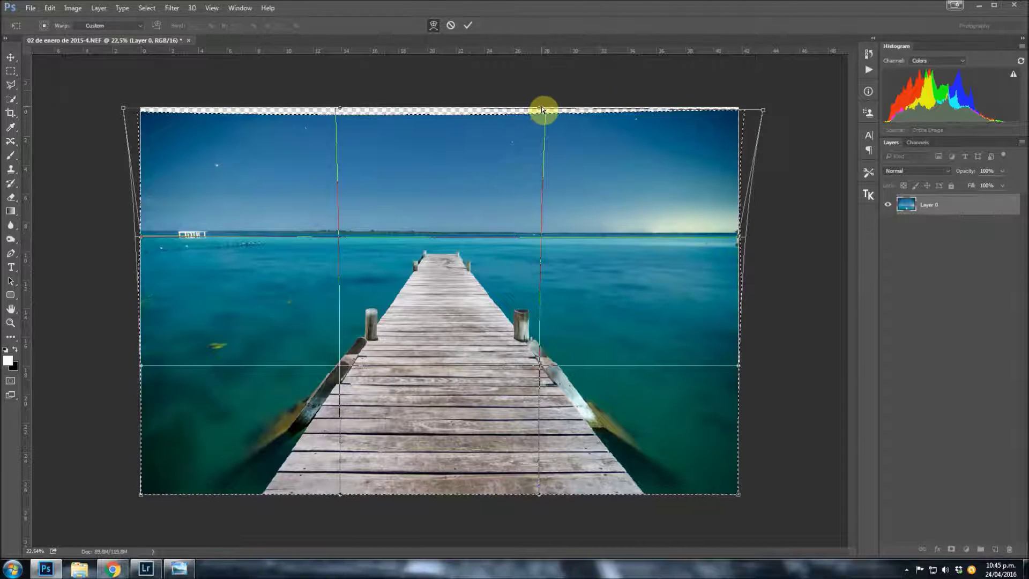
left_click_drag(541, 110, 533, 104)
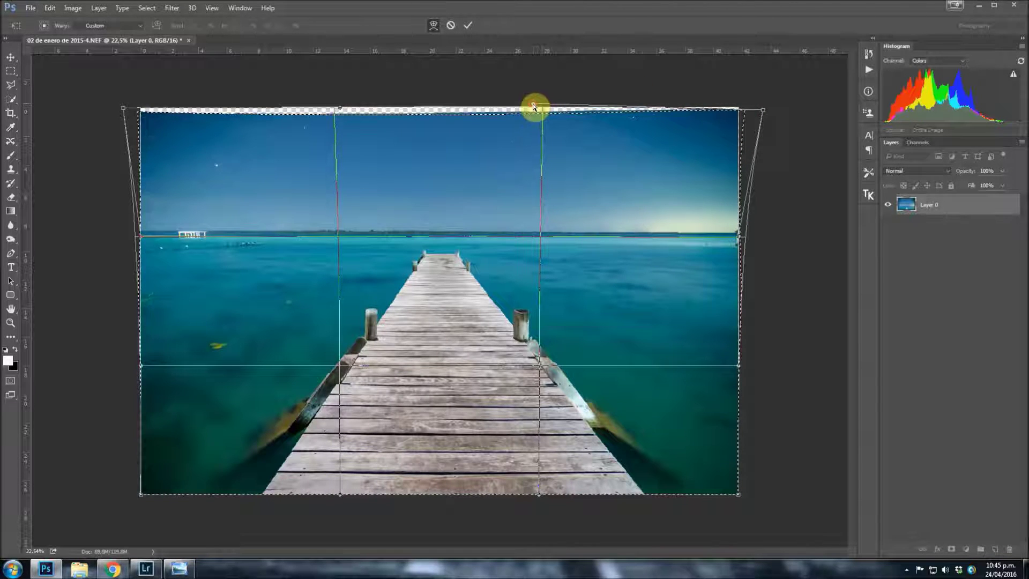
left_click_drag(346, 109, 342, 102)
scroll(230, 120, "down", 1)
scroll(232, 115, "up", 2)
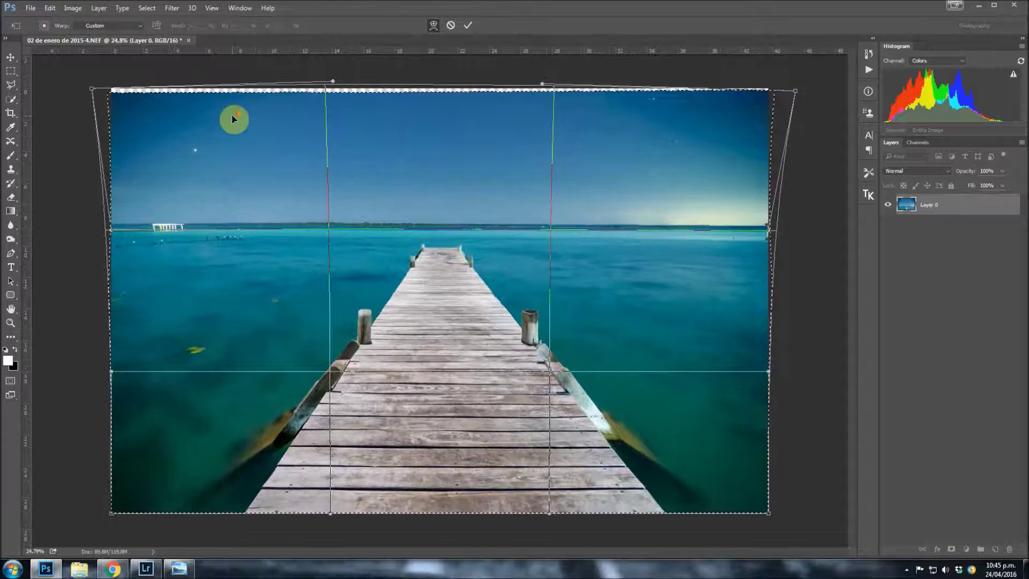
scroll(249, 131, "down", 1)
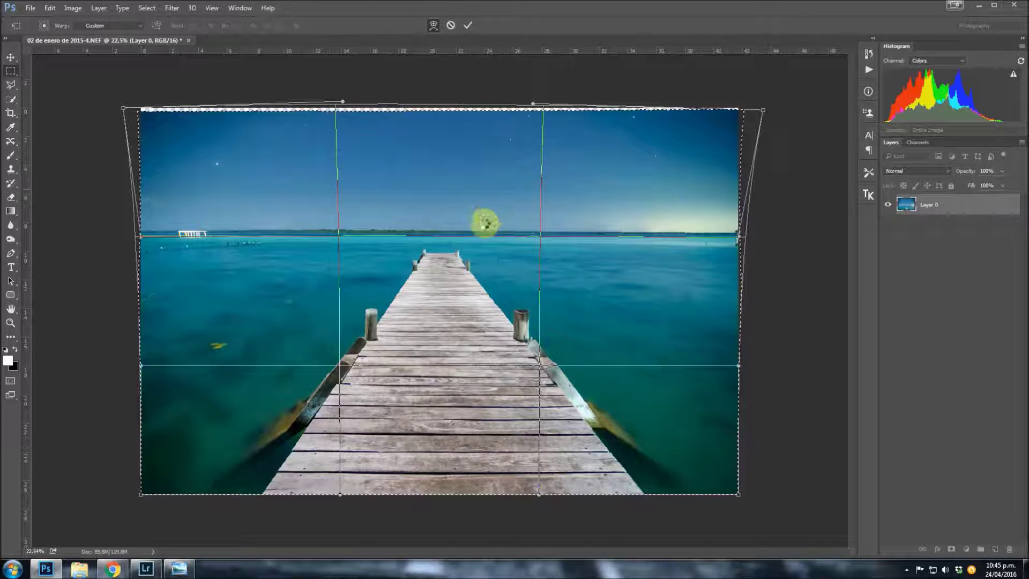
key("Return")
Open the pier photo in the Camera Raw Filter (Shift+Ctrl+A)
scroll(484, 223, "up", 1)
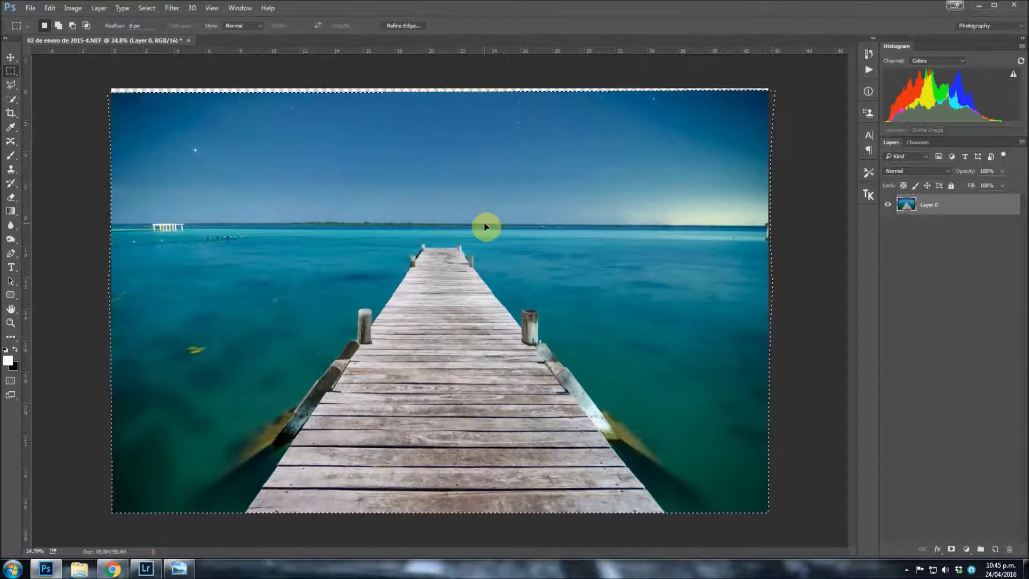
scroll(610, 253, "down", 1)
scroll(598, 246, "up", 2)
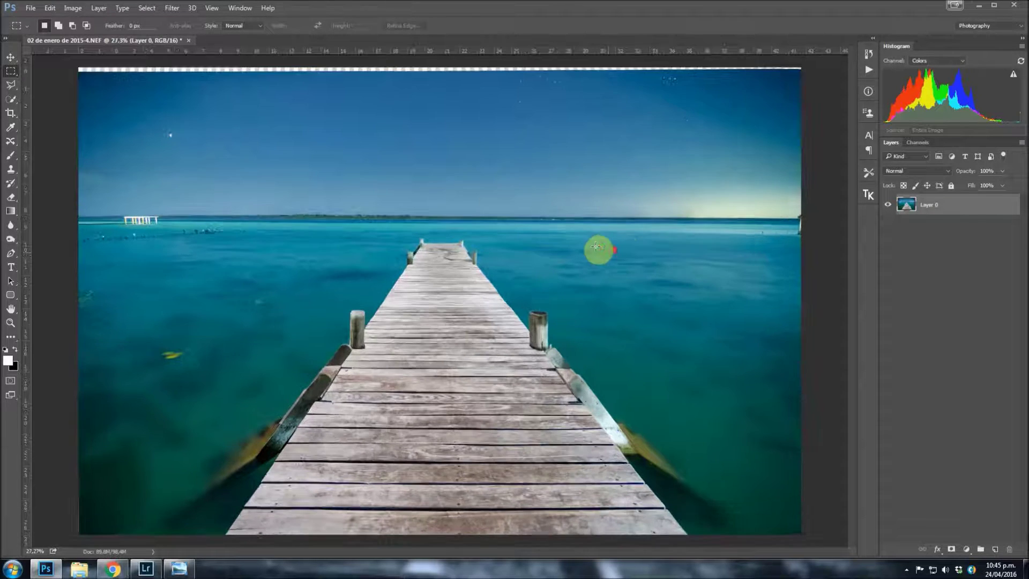
scroll(498, 223, "down", 1)
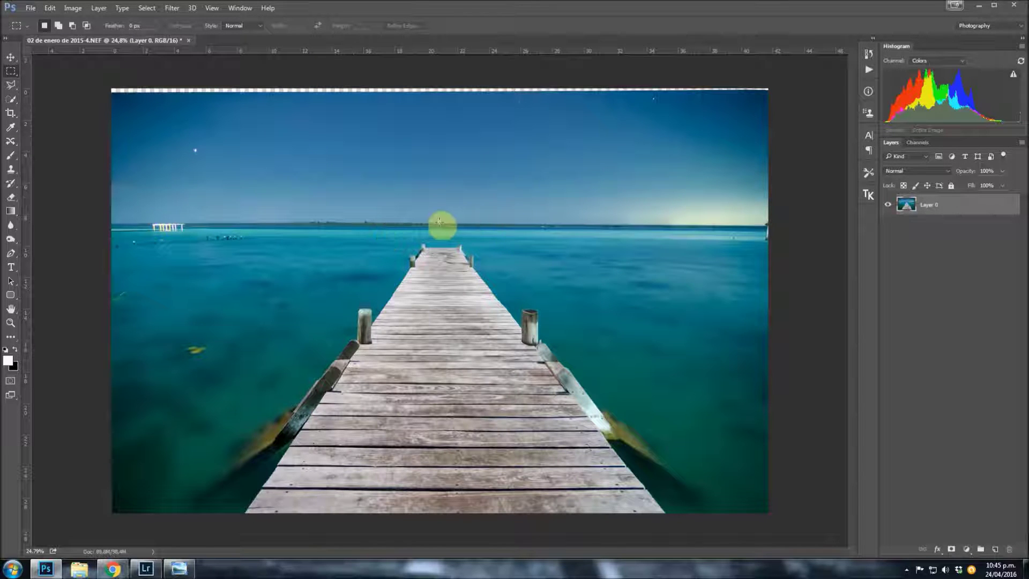
scroll(198, 204, "down", 1)
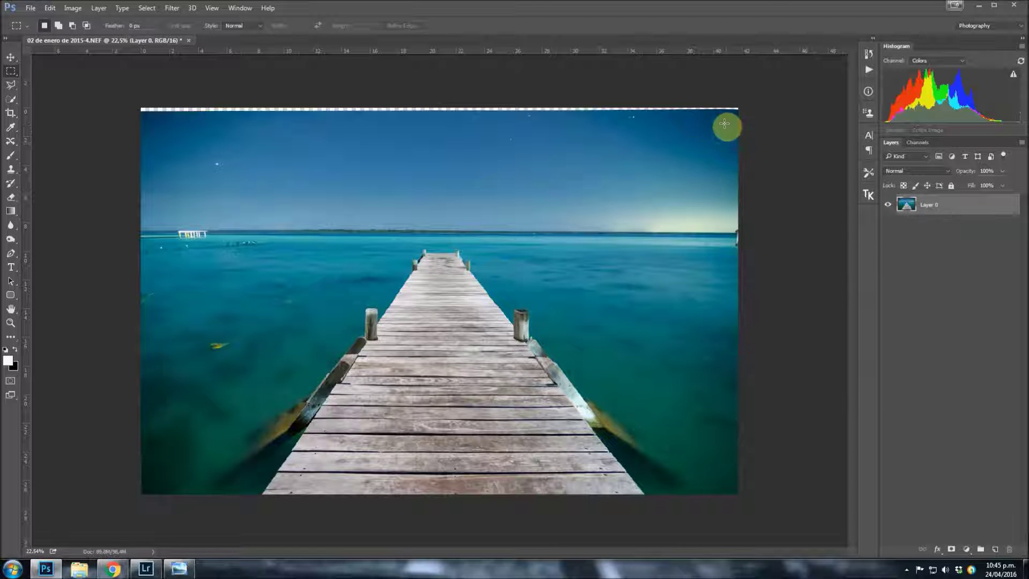
scroll(450, 168, "down", 1)
scroll(451, 168, "up", 1)
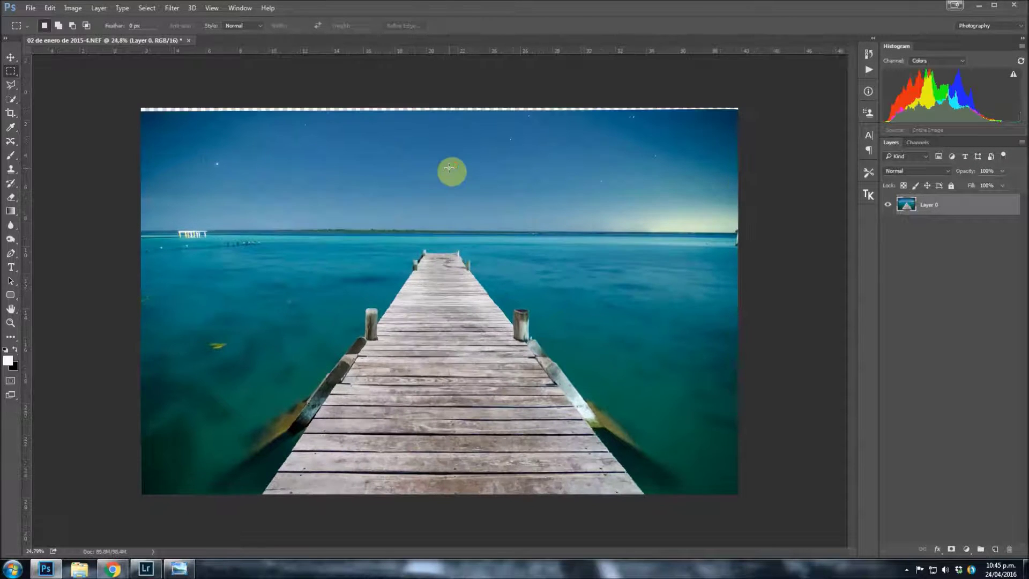
scroll(449, 167, "up", 1)
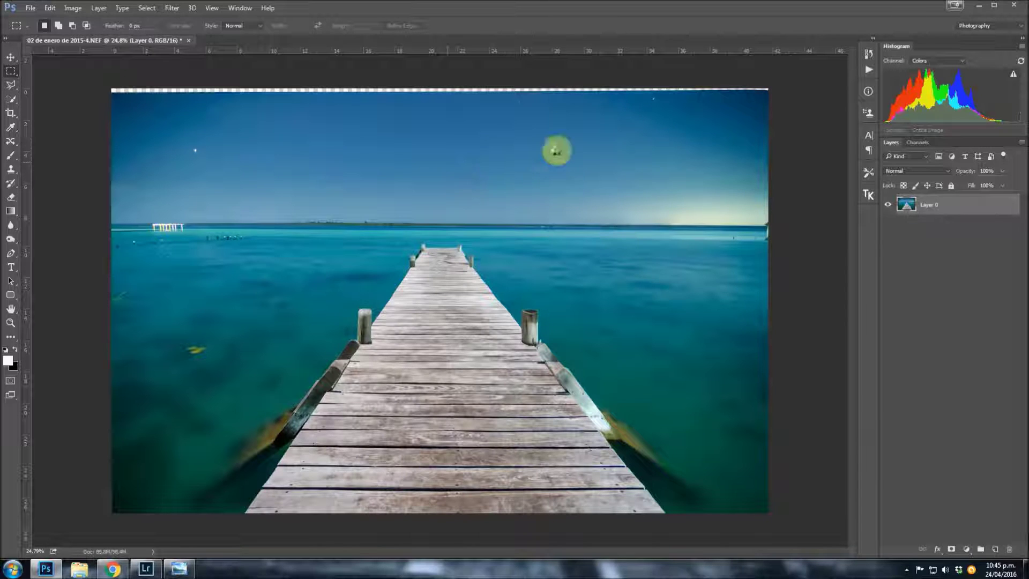
key("ctrl+shift+a")
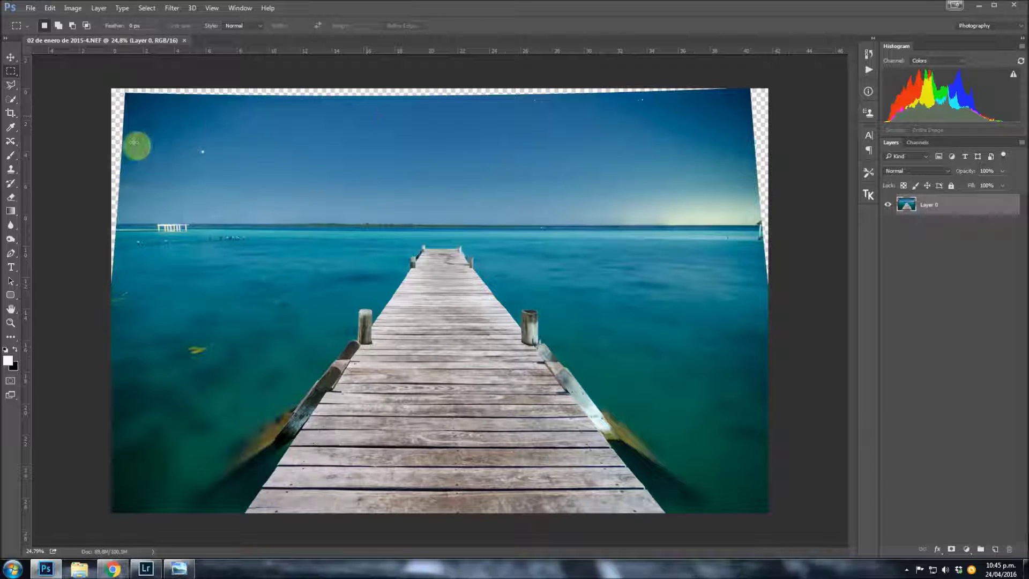
left_click(11, 143)
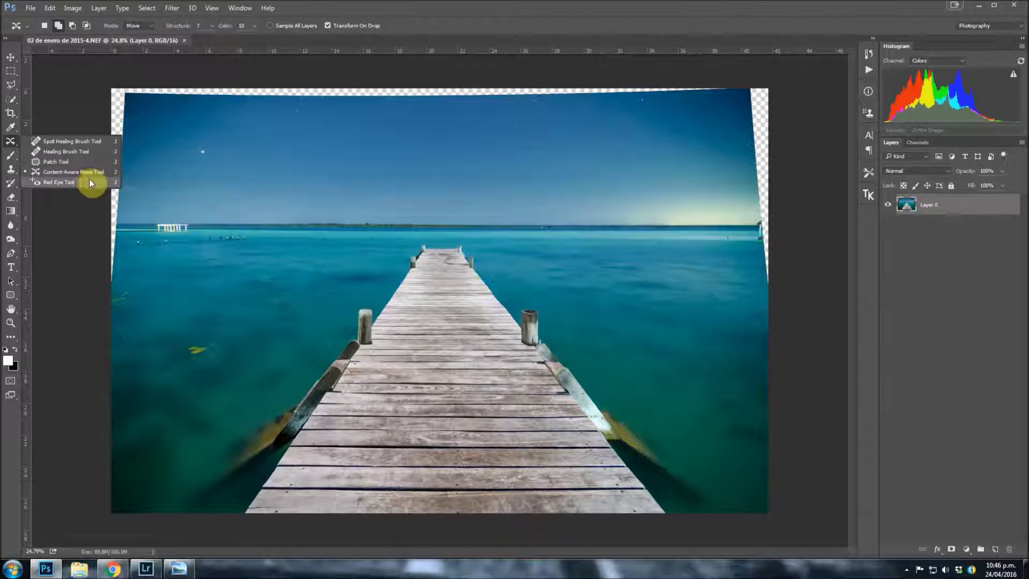
left_click(51, 8)
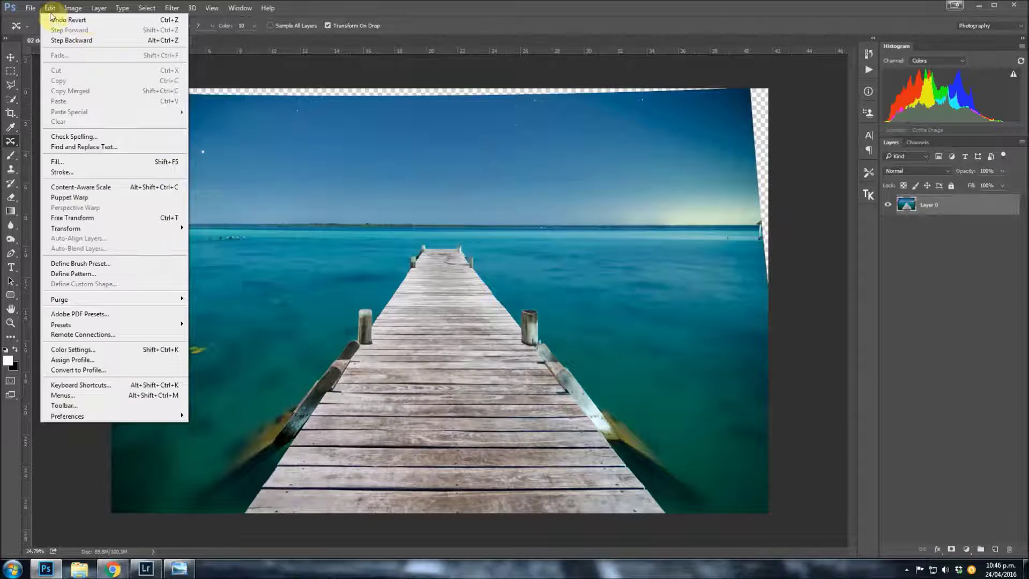
left_click(65, 163)
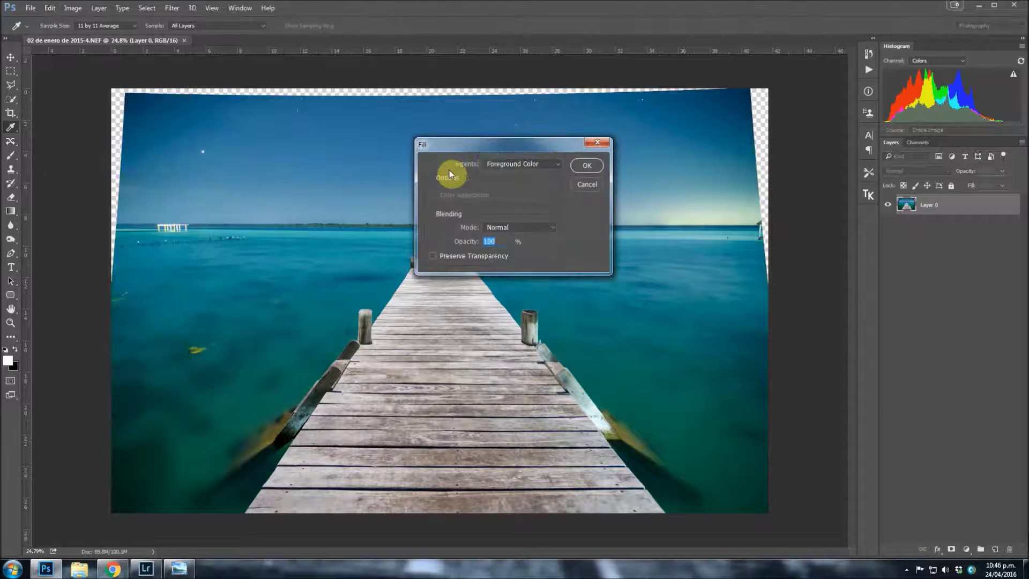
left_click(496, 164)
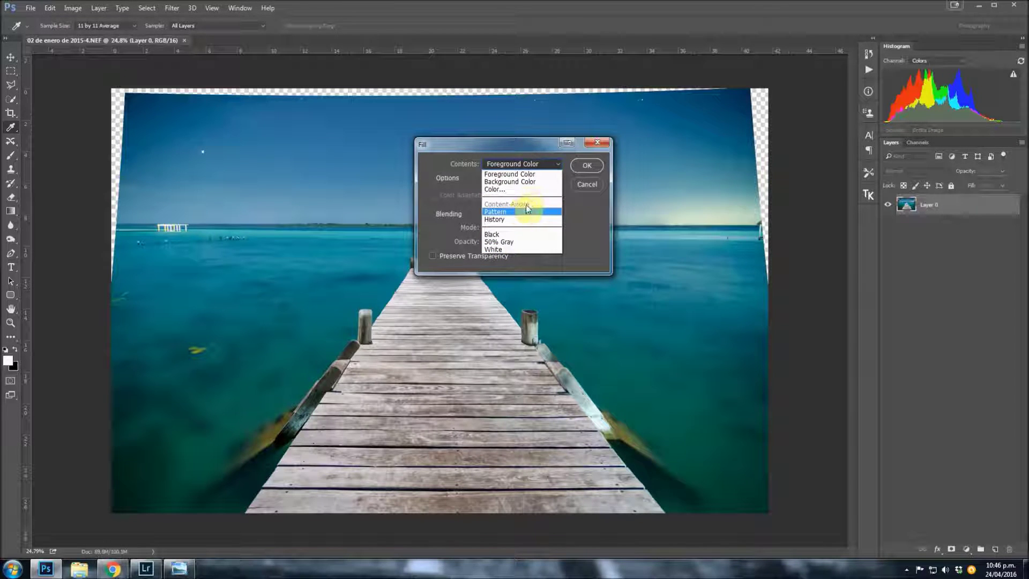
left_click(579, 189)
left_click(580, 188)
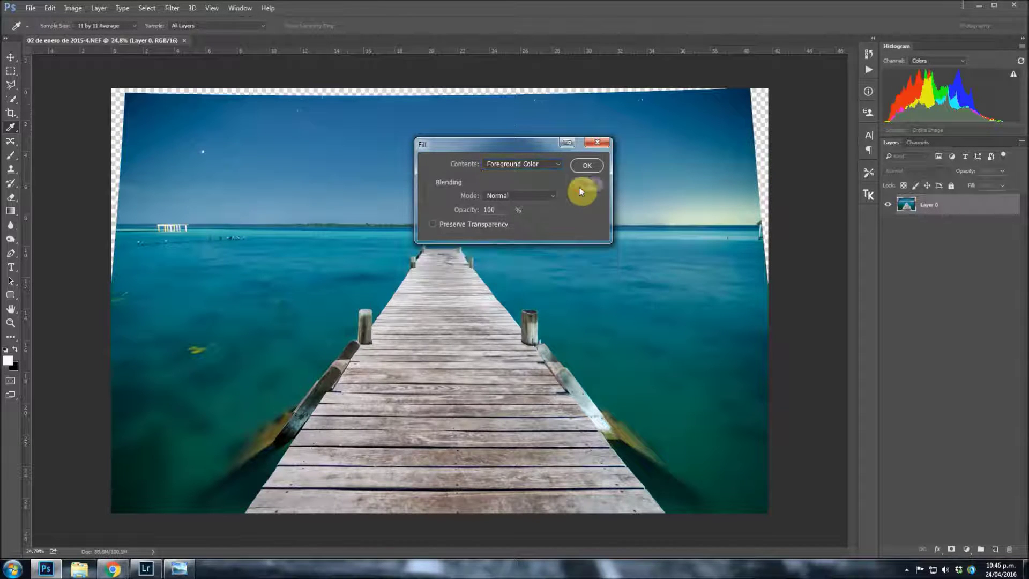
key("j")
scroll(388, 223, "down", 1)
scroll(389, 222, "up", 1)
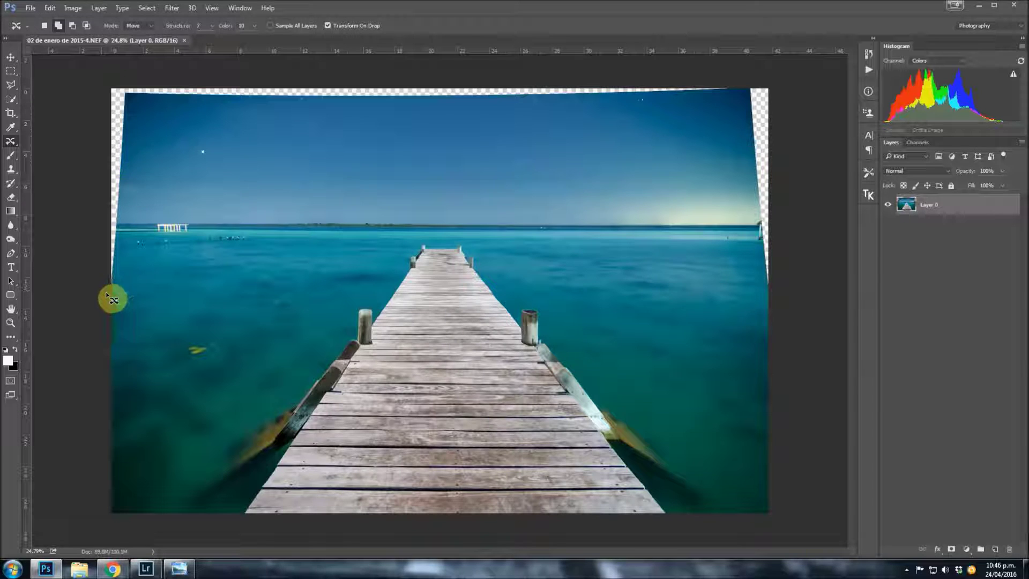
Outline the transparent strips along the photo's top and side edges with the Polygonal Lasso
right_click(12, 80)
left_click(37, 88)
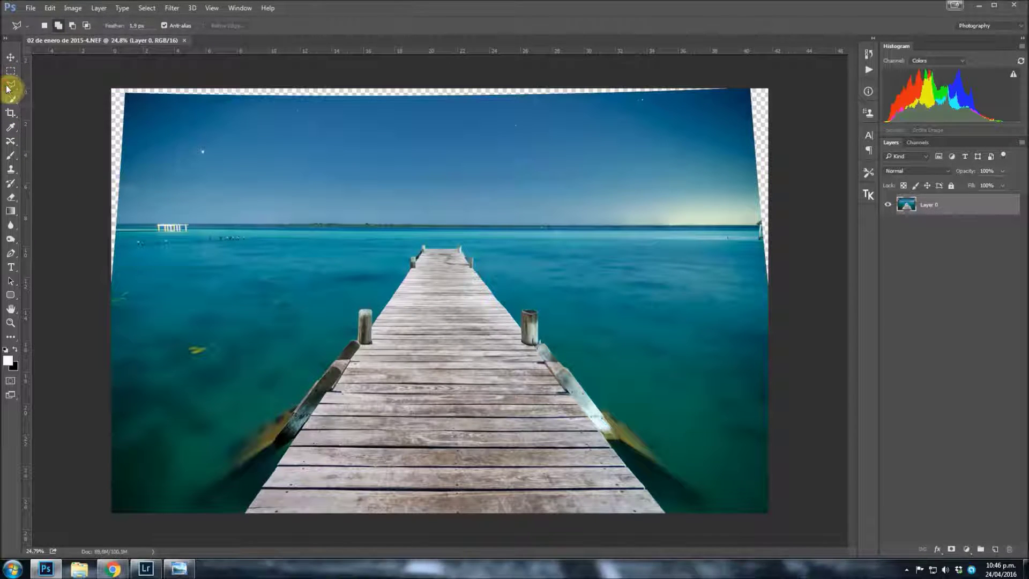
left_click(115, 293)
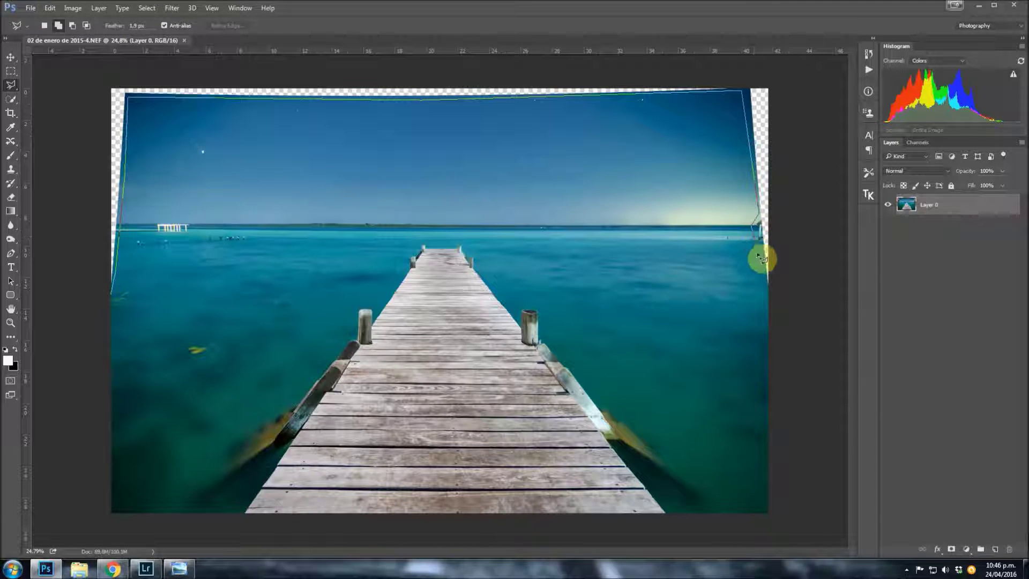
left_click(771, 292)
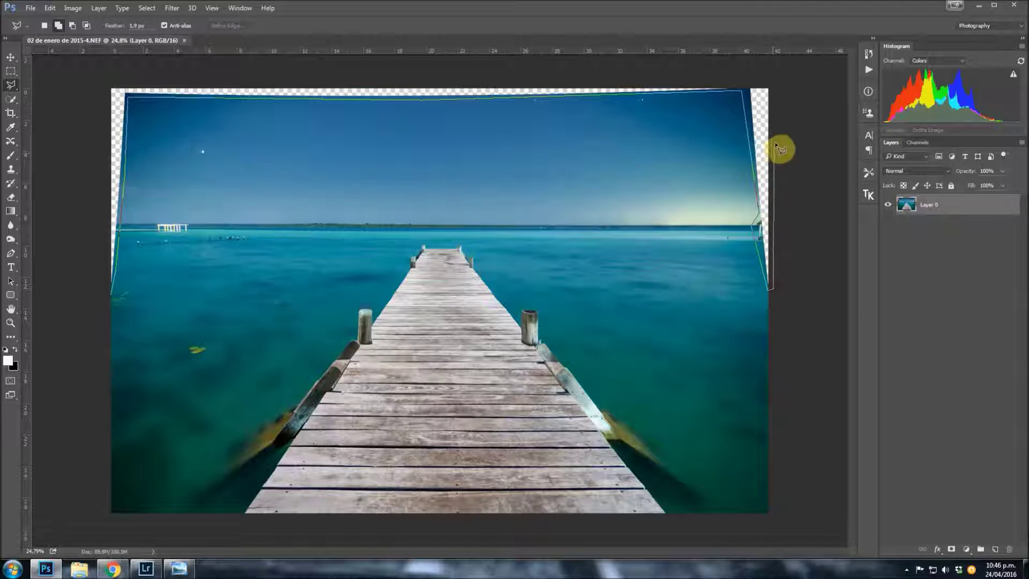
left_click(772, 85)
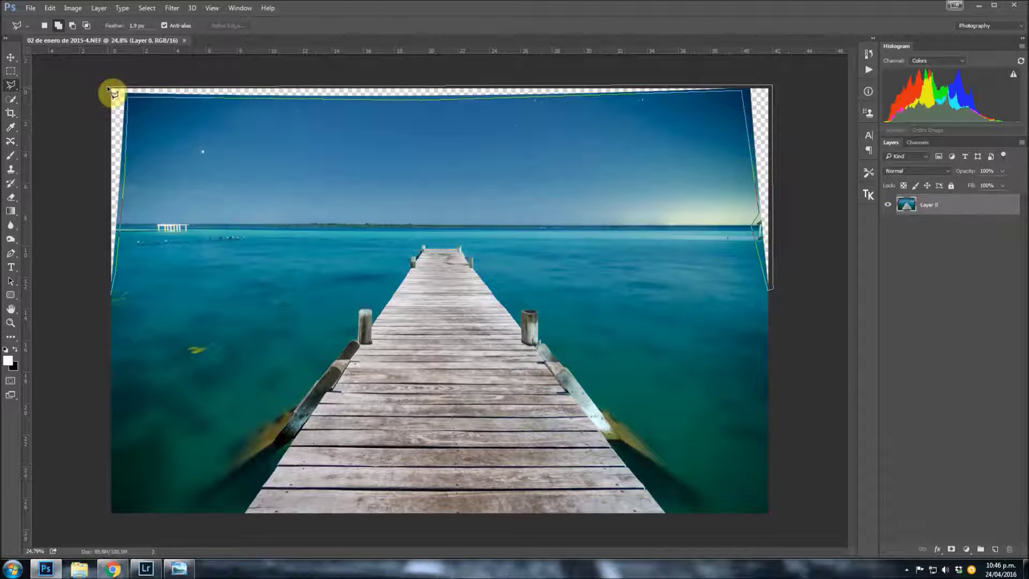
left_click(104, 295)
double_click(113, 294)
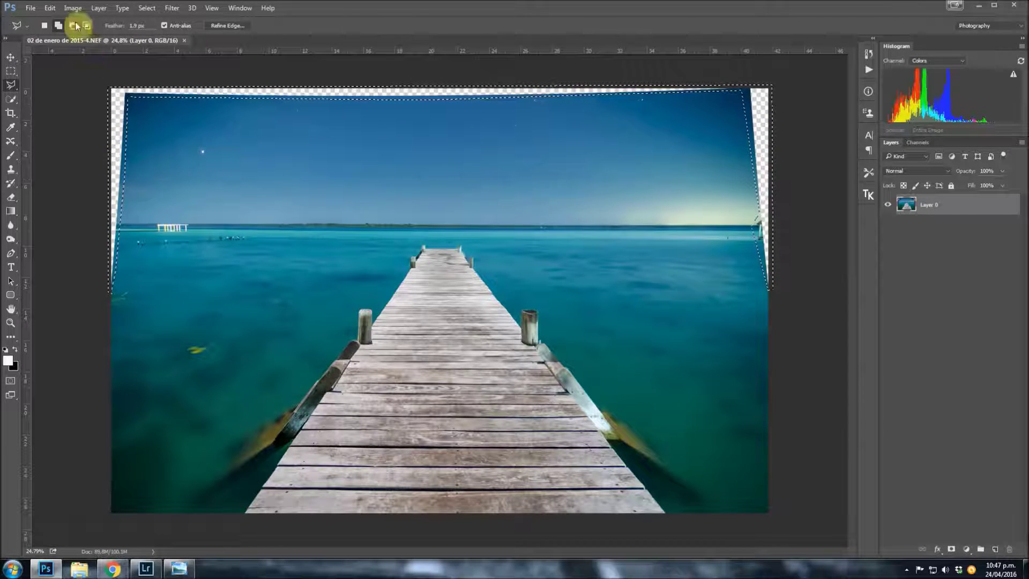
Fill the selected border gaps with Content-Aware contents, then clear the selection
left_click(50, 8)
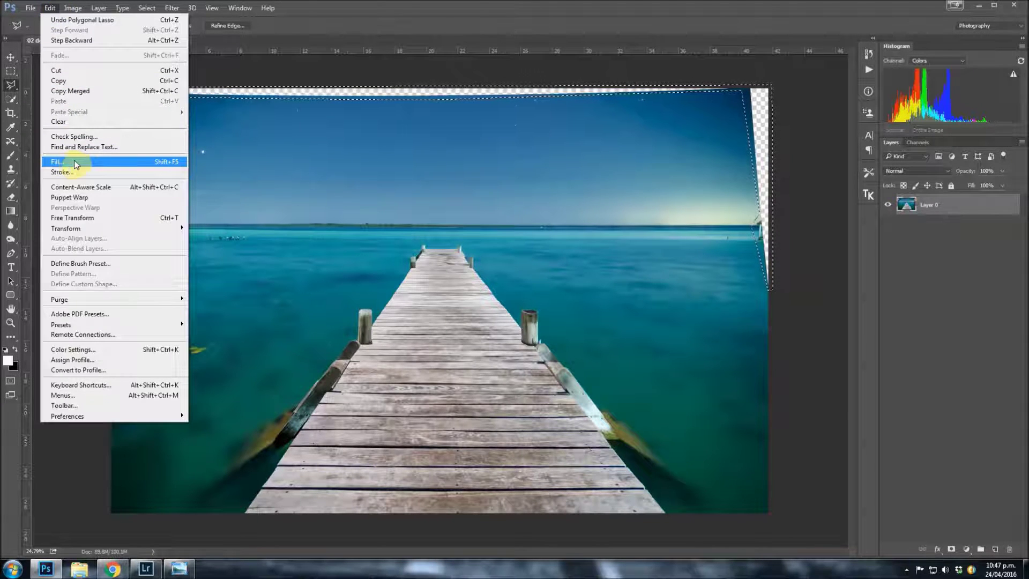
left_click(786, 134)
right_click(765, 126)
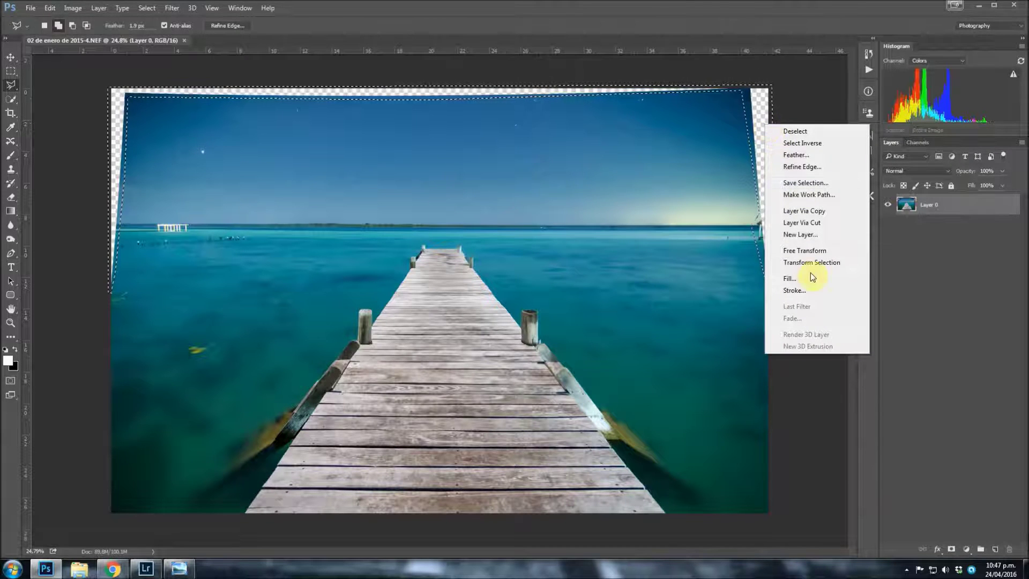
left_click(789, 278)
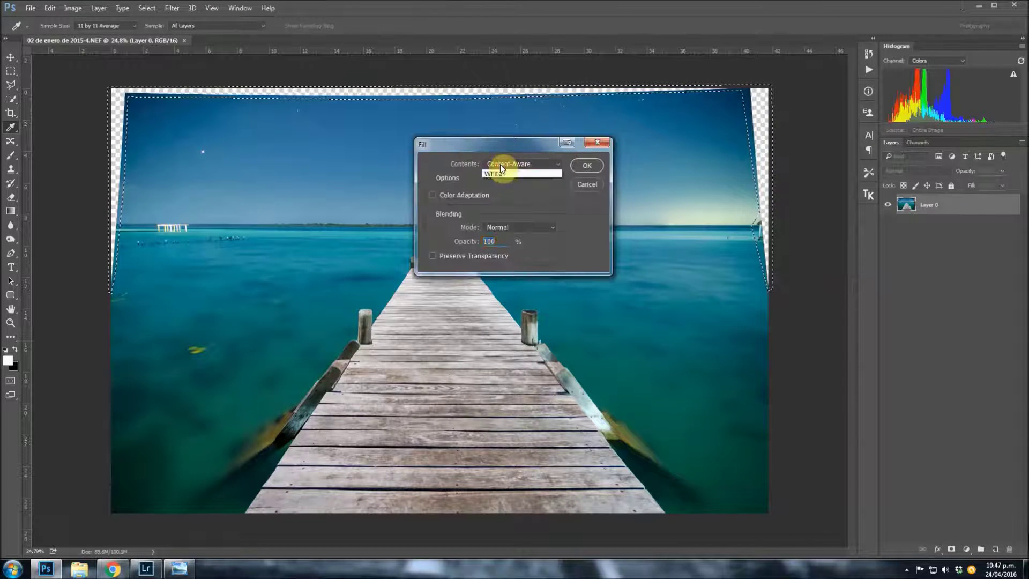
left_click(510, 164)
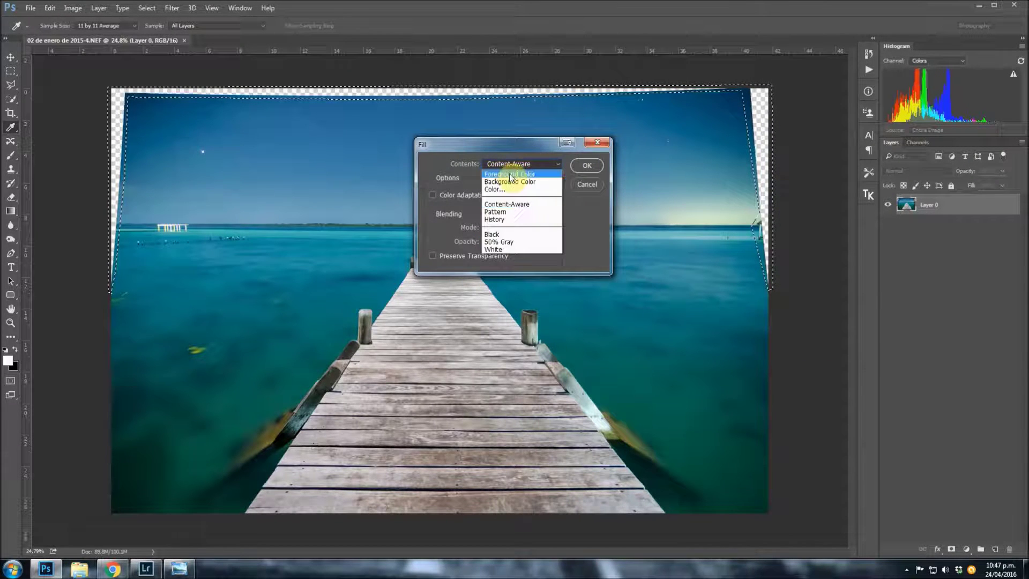
left_click(509, 208)
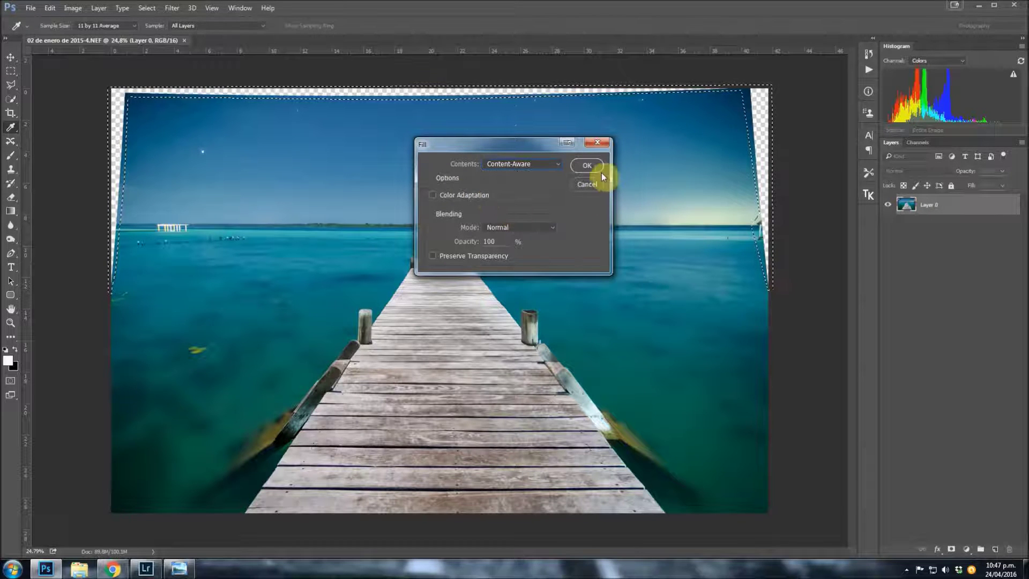
left_click(587, 165)
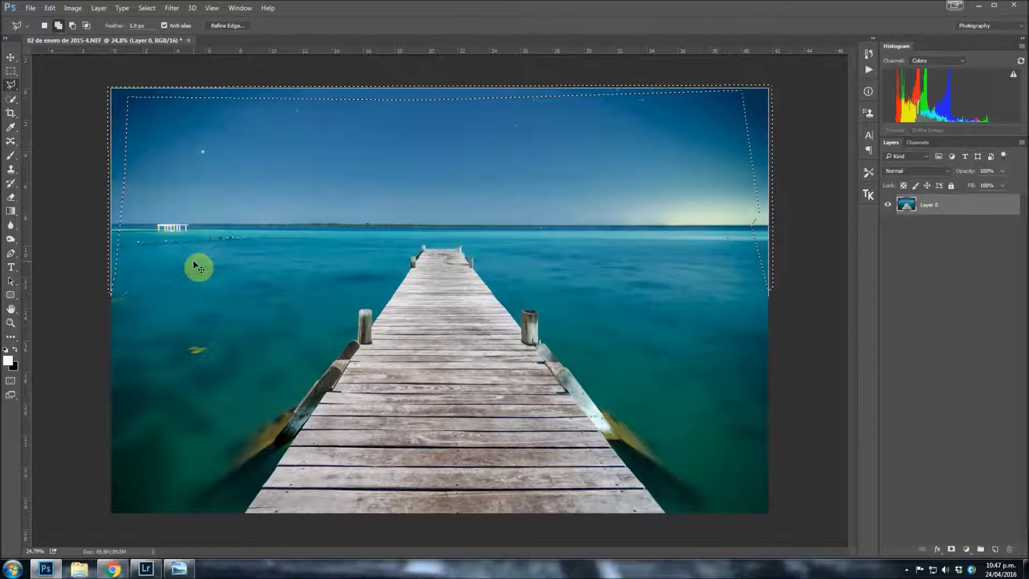
left_click(194, 261)
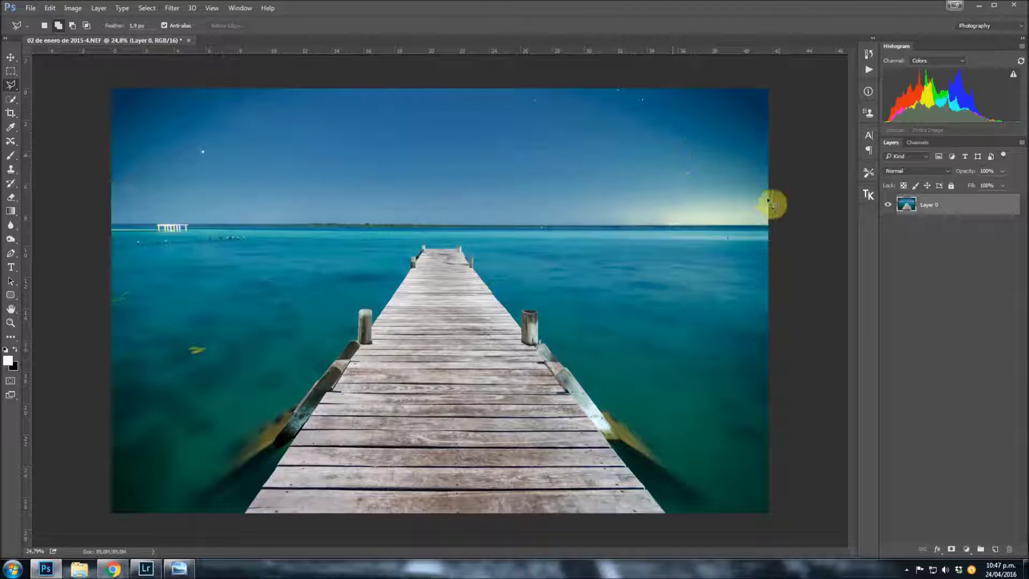
Outline the tilted sliver along the sky's top edge and delete it to transparency
scroll(62, 239, "up", 1)
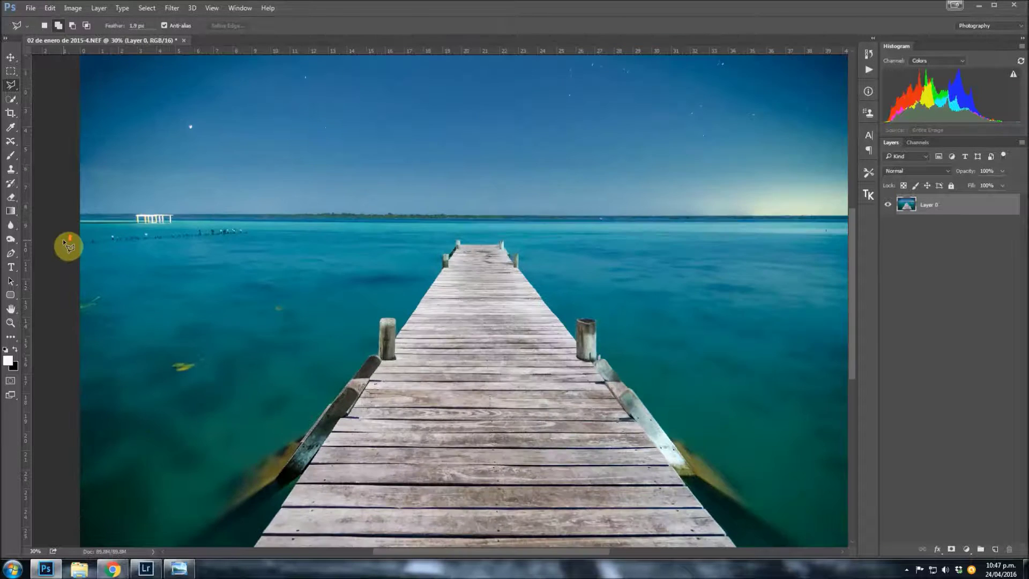
scroll(63, 239, "up", 5)
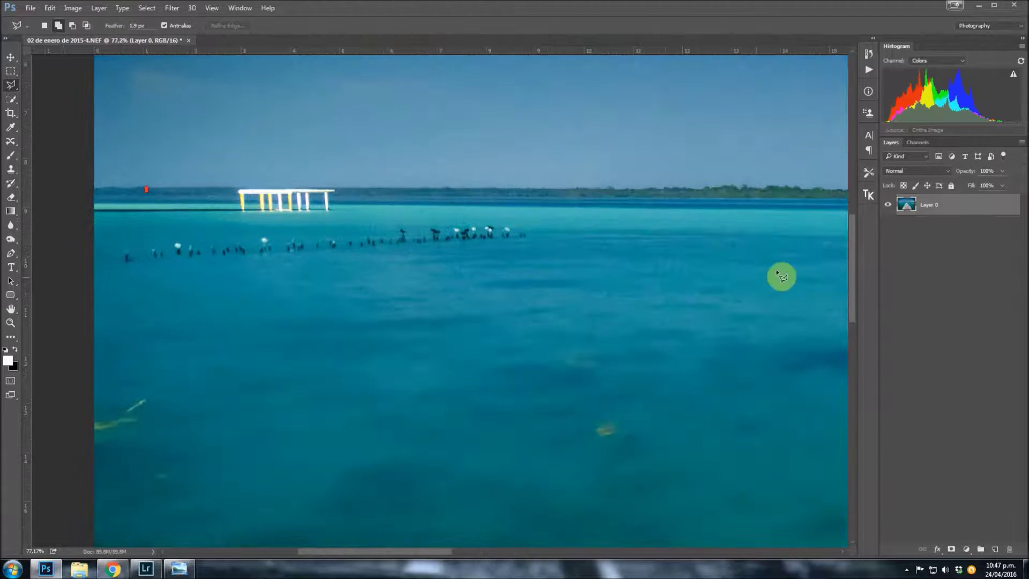
left_click_drag(852, 278, 852, 204)
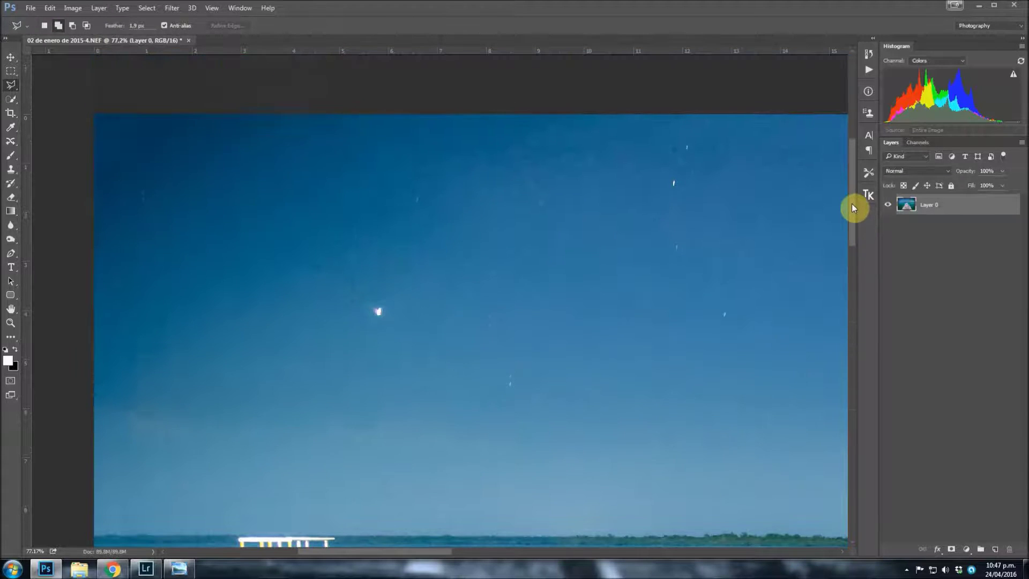
scroll(171, 357, "up", 3)
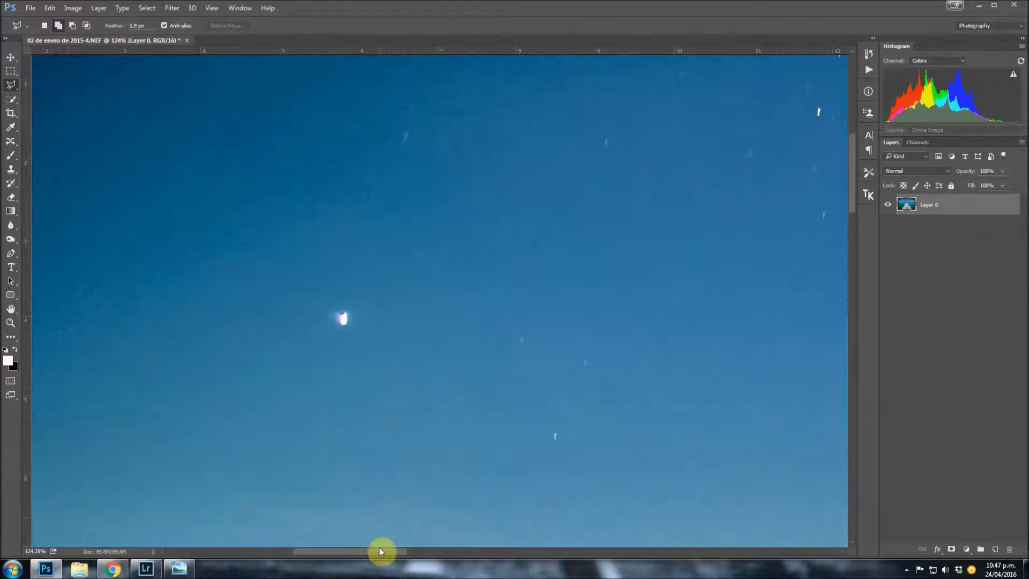
left_click_drag(384, 552, 326, 555)
scroll(365, 425, "down", 3)
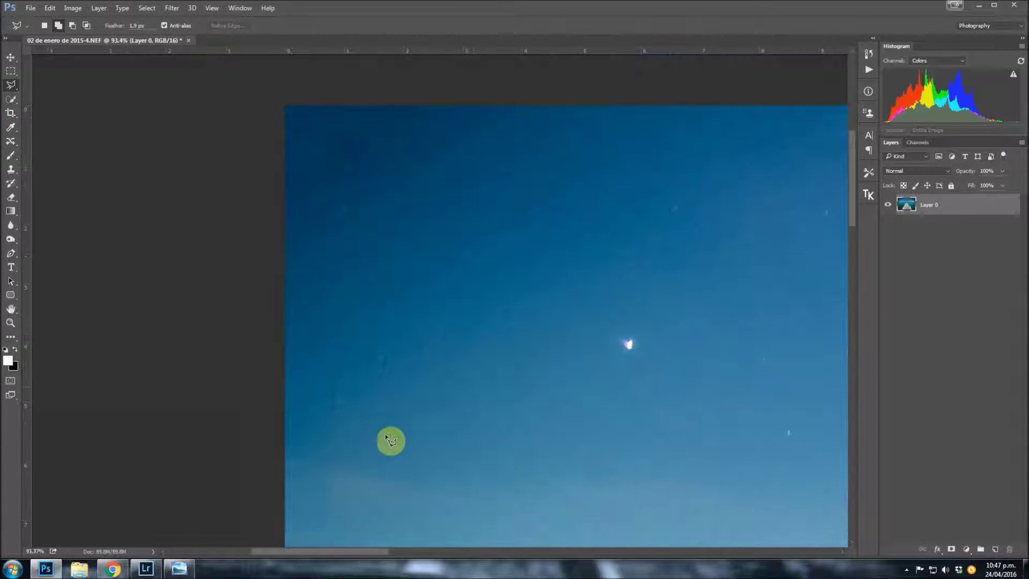
scroll(471, 382, "down", 2)
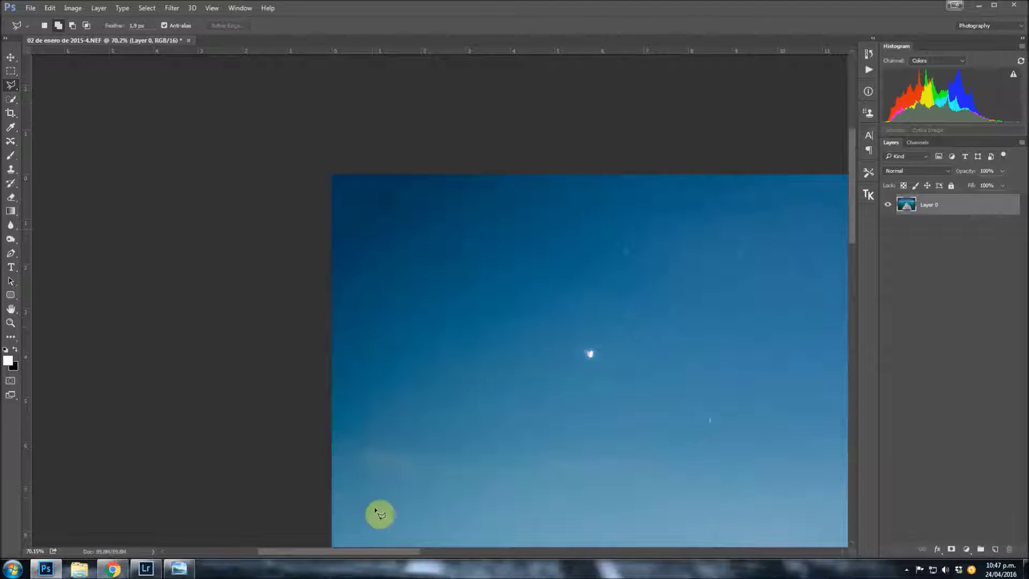
left_click_drag(392, 550, 472, 551)
scroll(593, 407, "down", 1)
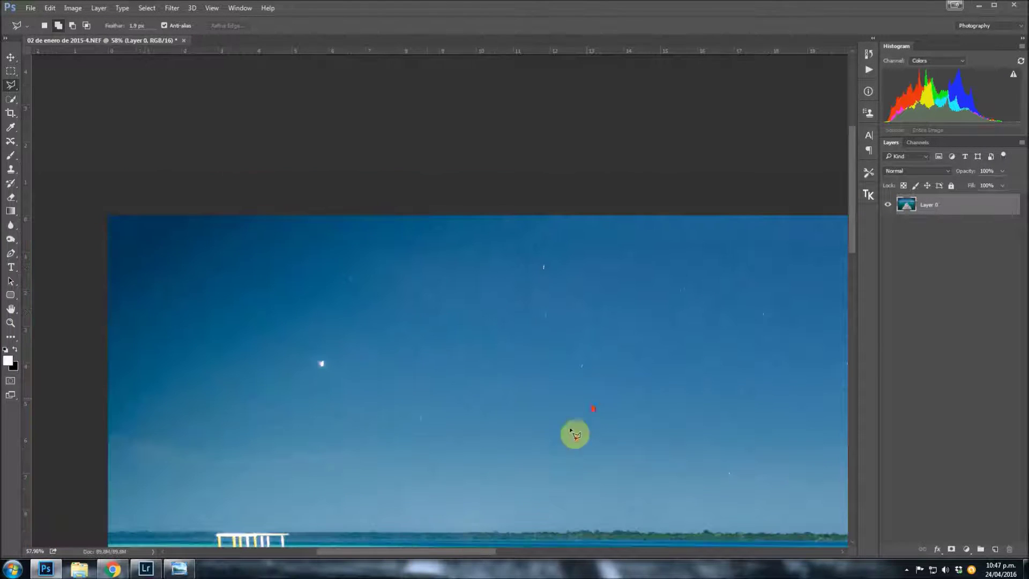
left_click_drag(392, 551, 576, 551)
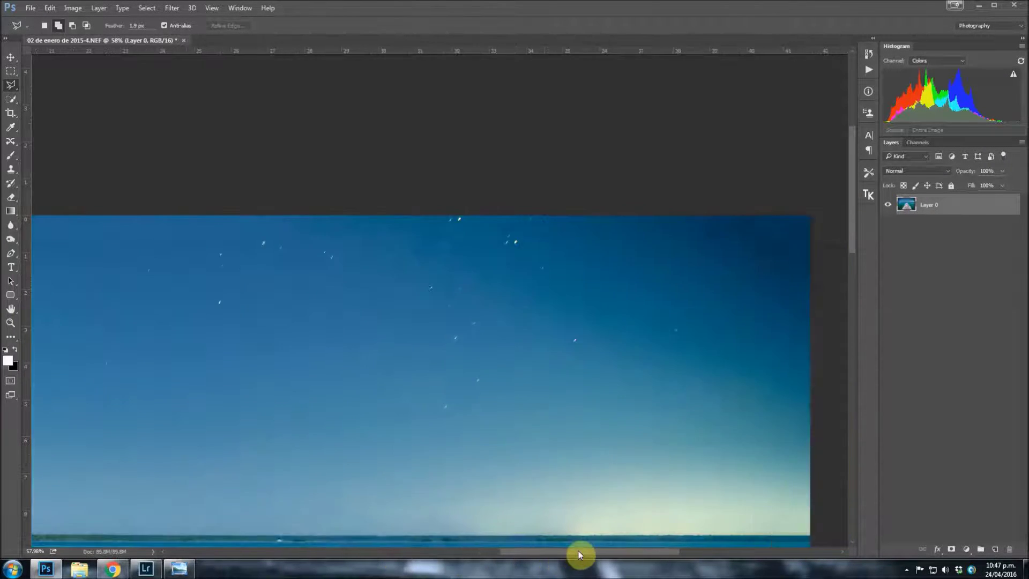
scroll(443, 258, "up", 1)
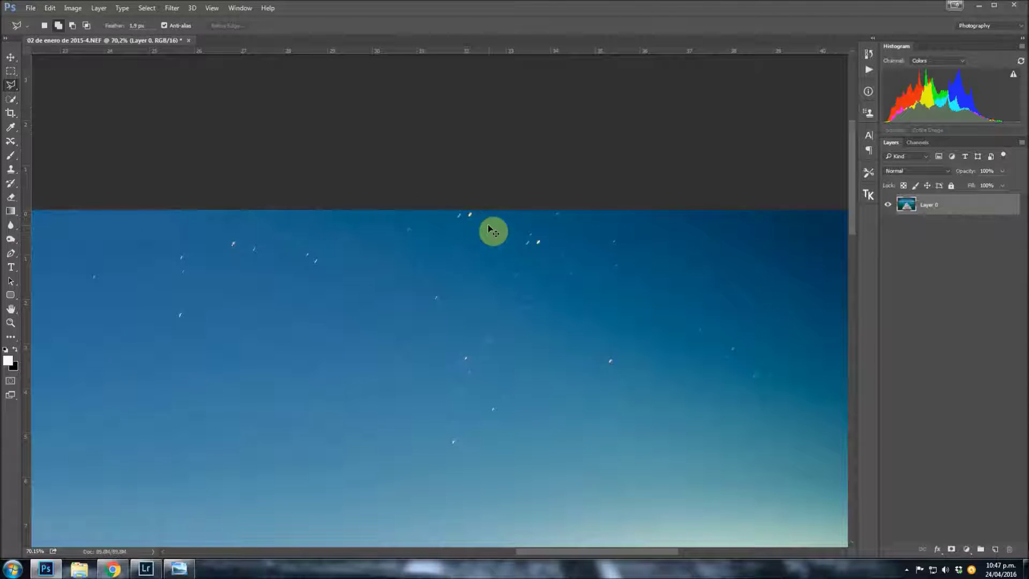
double_click(489, 228)
key("Delete")
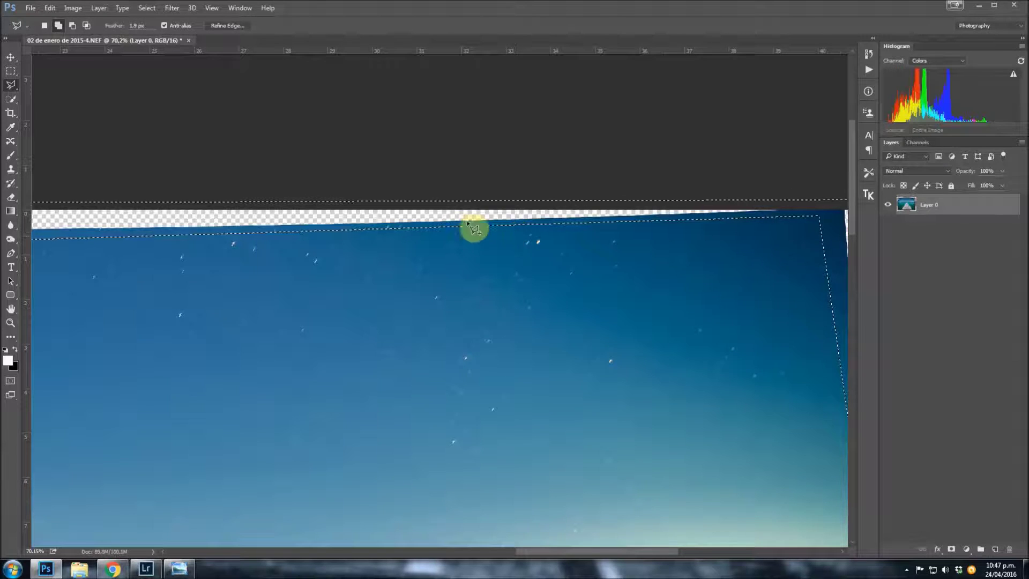
Content-Aware fill the top sliver with the surrounding sky
key("shift+BackSpace")
key("Return")
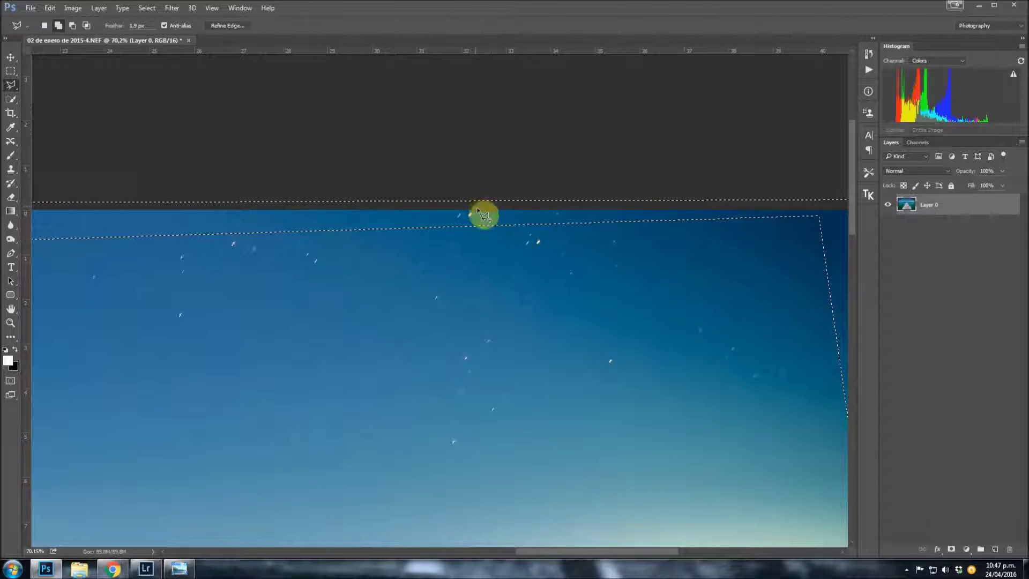
scroll(721, 461, "down", 2)
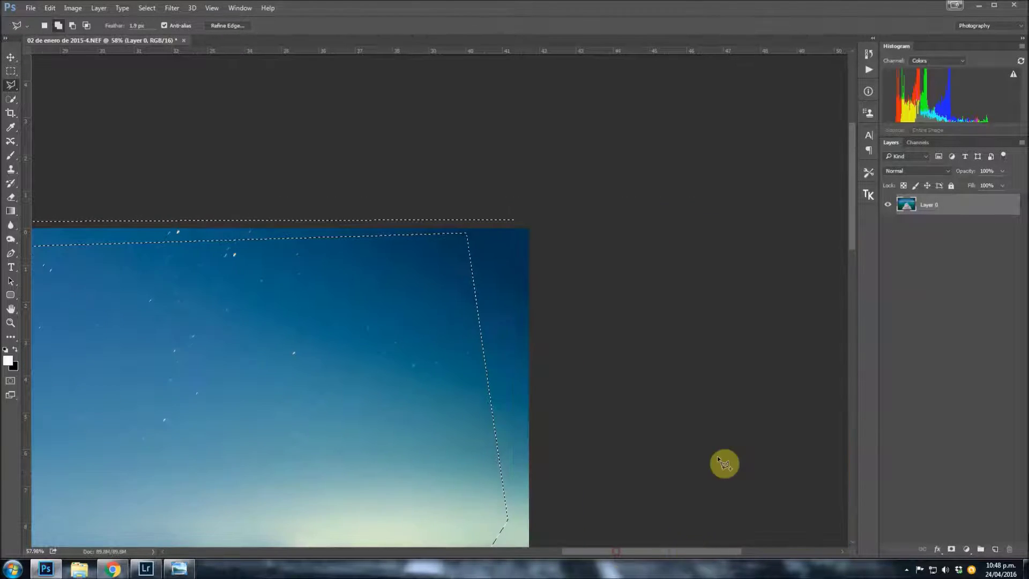
scroll(673, 199, "down", 2)
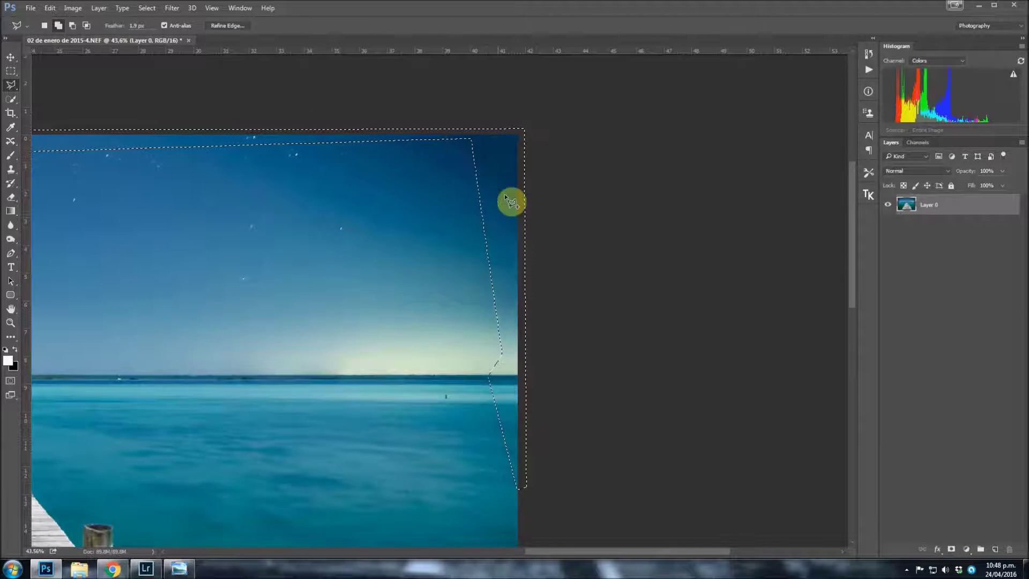
scroll(480, 140, "down", 1)
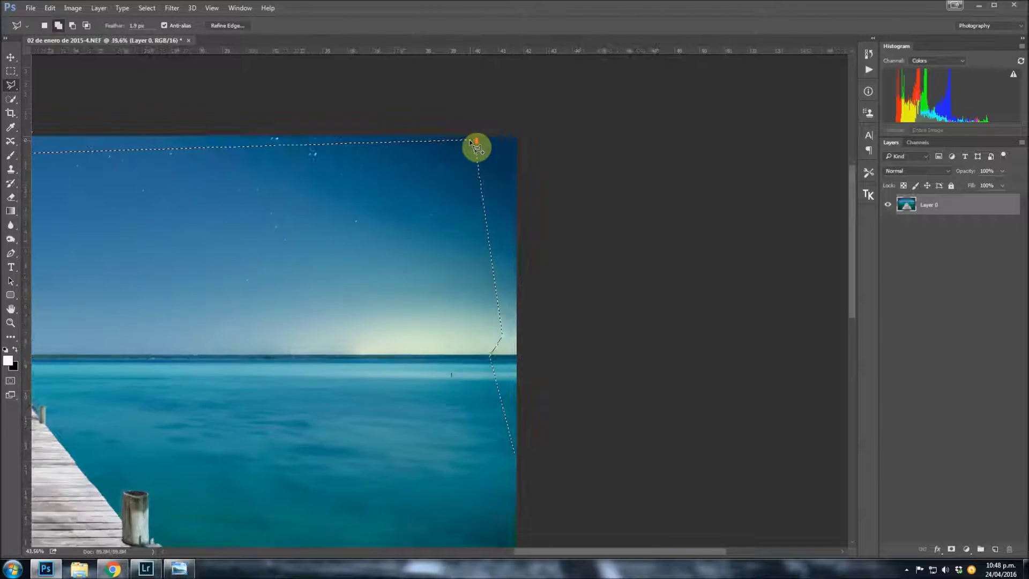
scroll(470, 140, "up", 3)
scroll(459, 150, "up", 2)
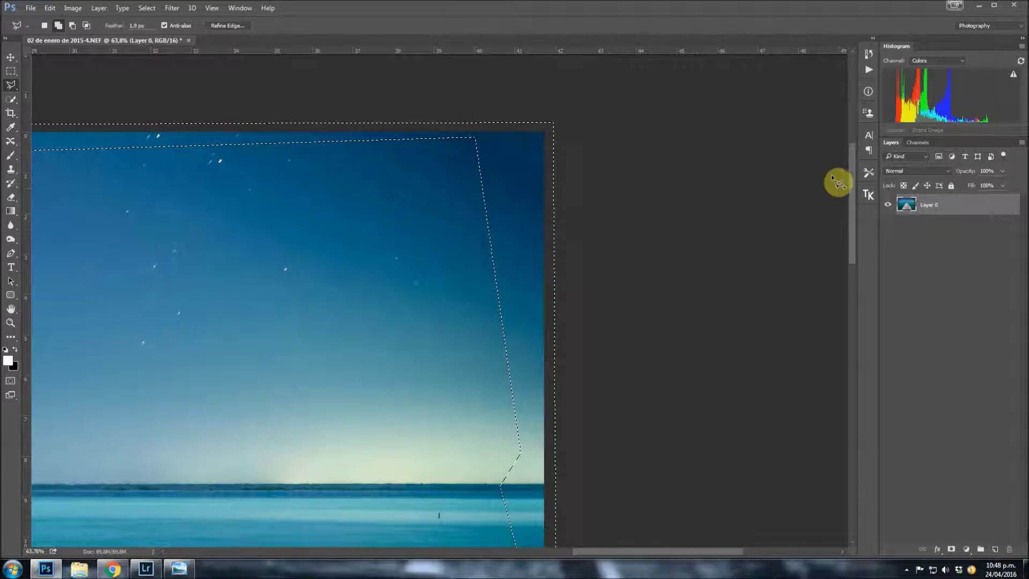
scroll(852, 214, "down", 2)
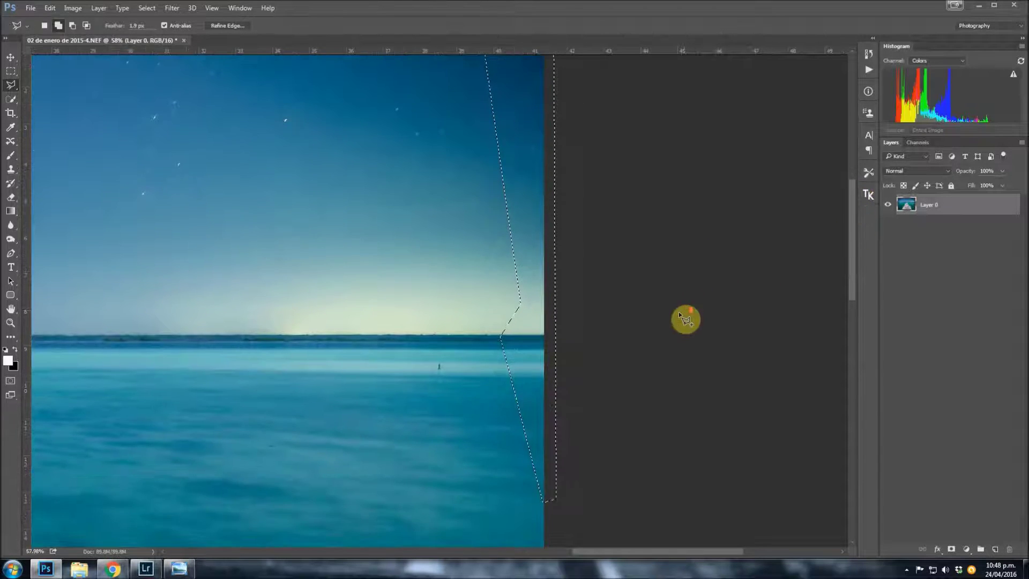
scroll(529, 453, "up", 2)
scroll(536, 452, "up", 1)
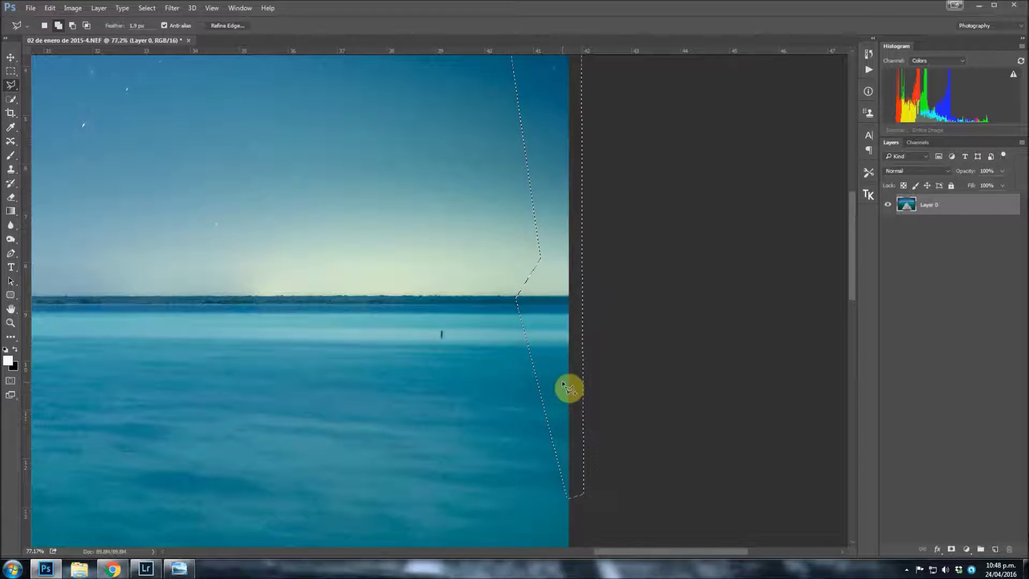
Clear the border strips, then subtract the right-edge strip from the selection with the Polygonal Lasso
key("Delete")
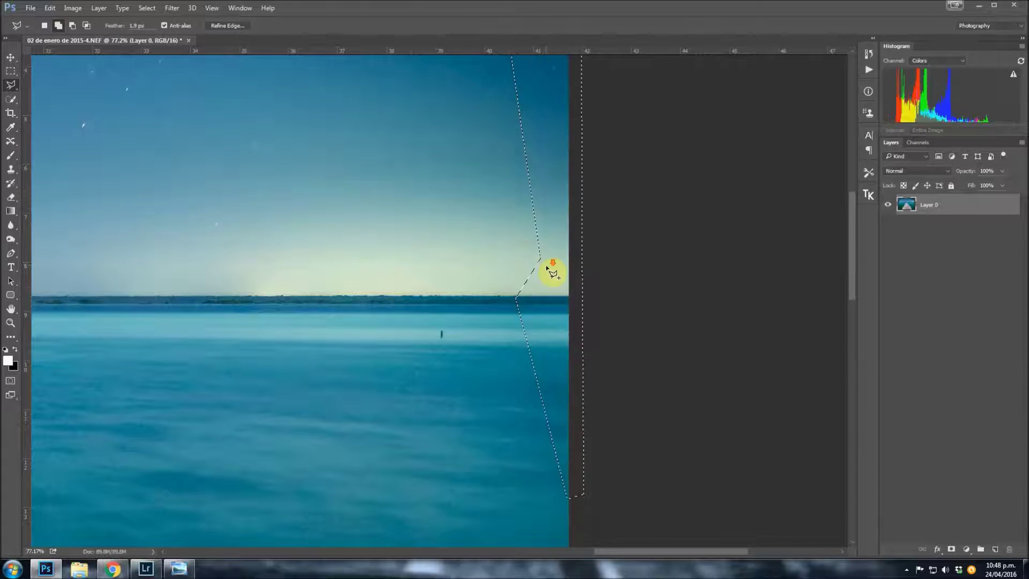
scroll(547, 270, "down", 5)
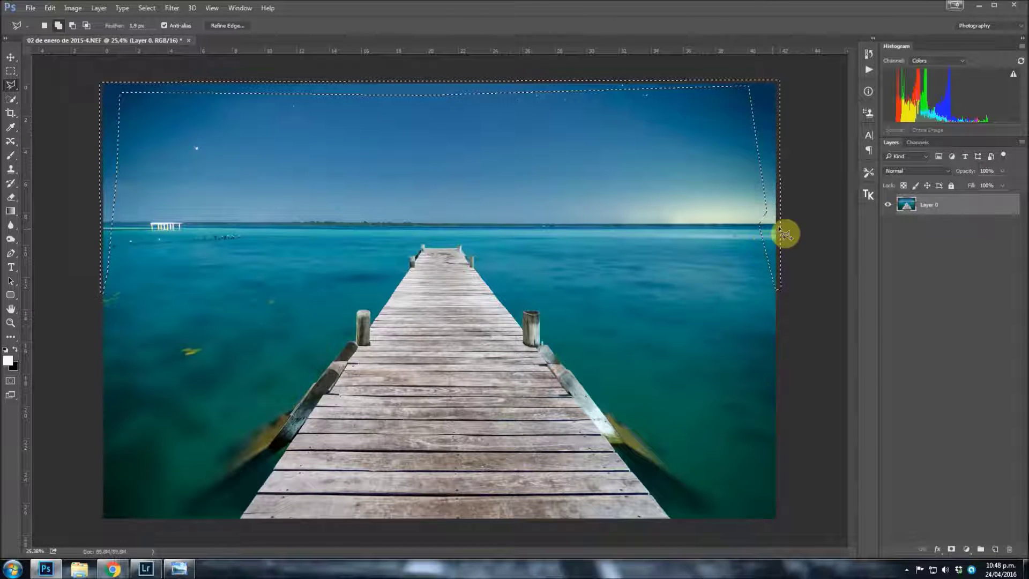
key("Delete")
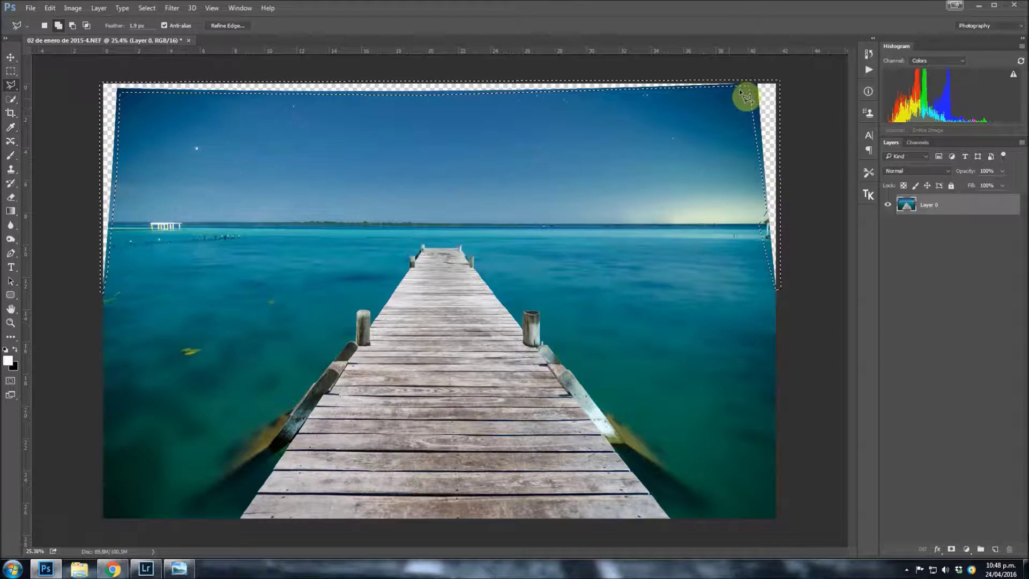
left_click(75, 27)
left_click(751, 158)
left_click(750, 73)
left_click(790, 83)
left_click(796, 242)
left_click(786, 305)
left_click(766, 306)
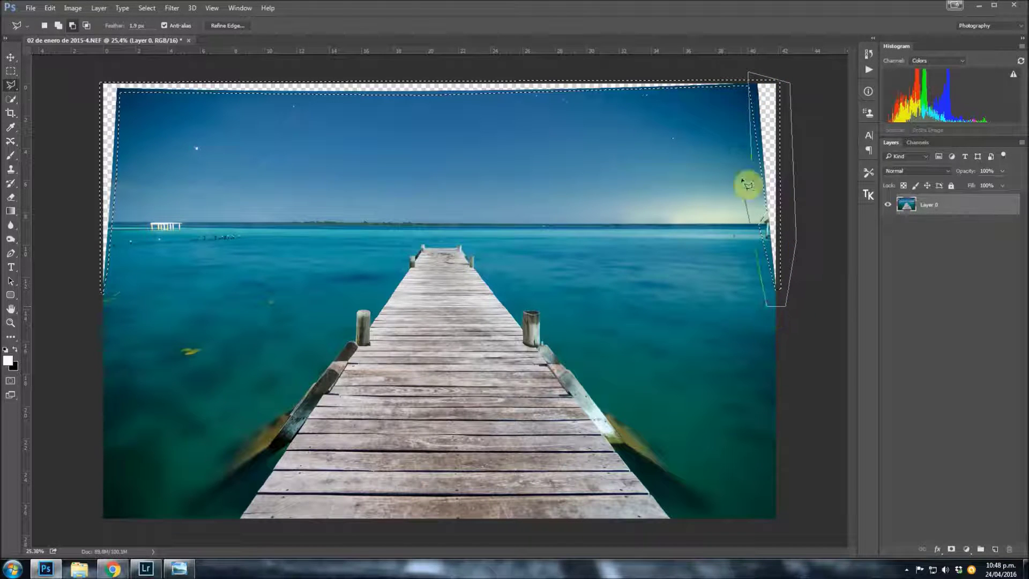
left_click(754, 160)
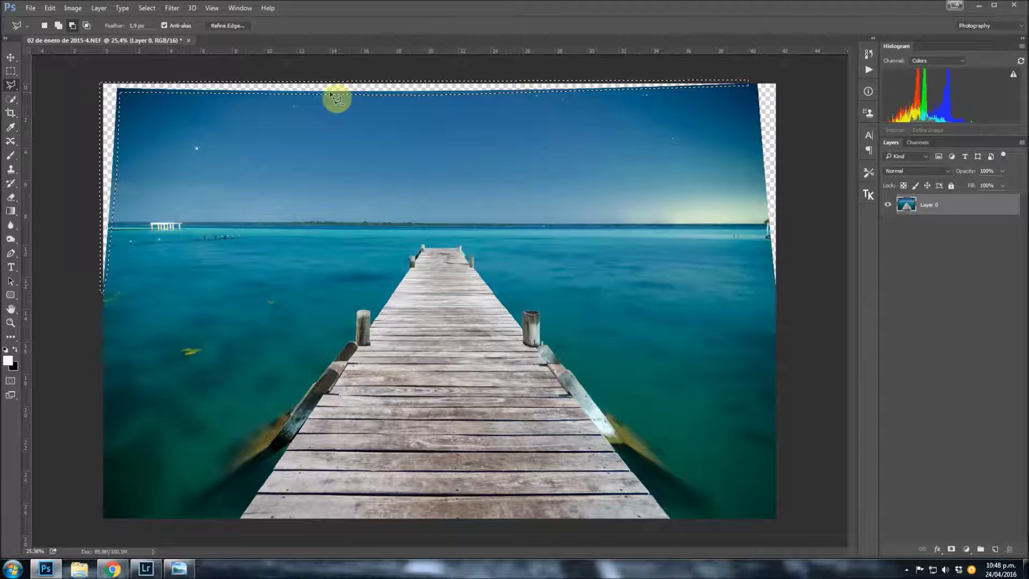
Content-Aware fill the remaining top and left edge gaps
right_click(188, 87)
left_click(219, 240)
left_click(586, 167)
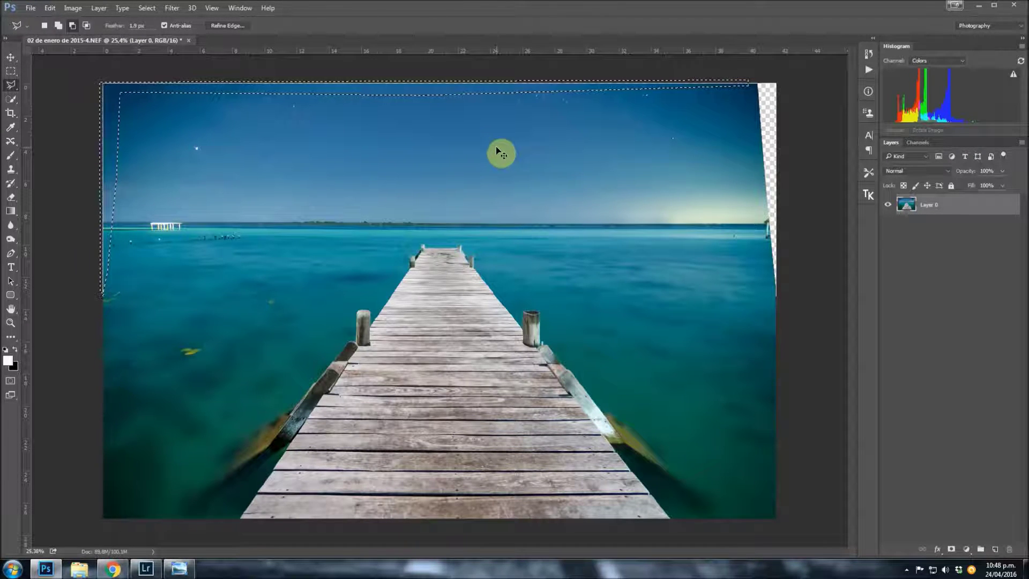
left_click(774, 108)
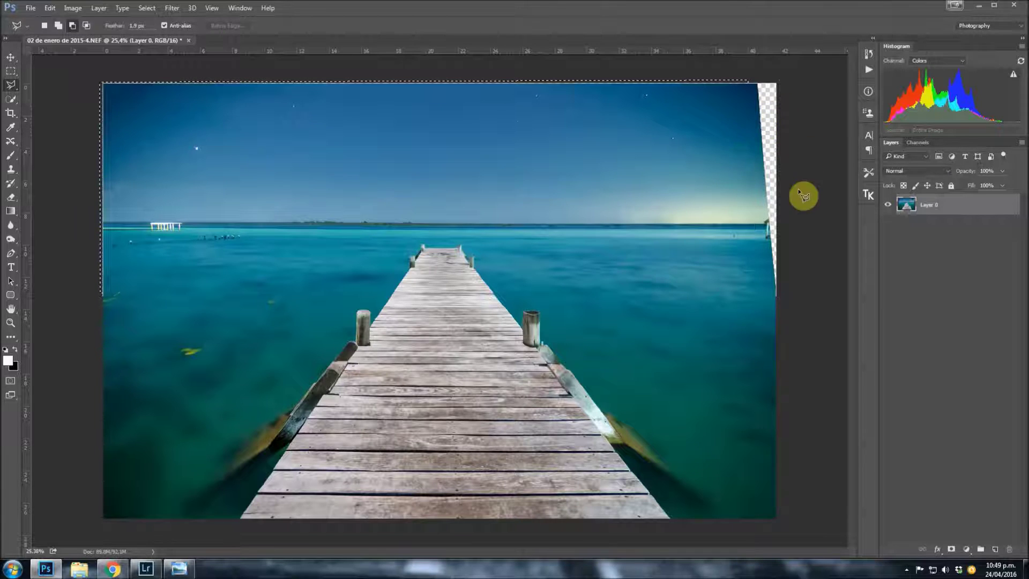
left_click(10, 71)
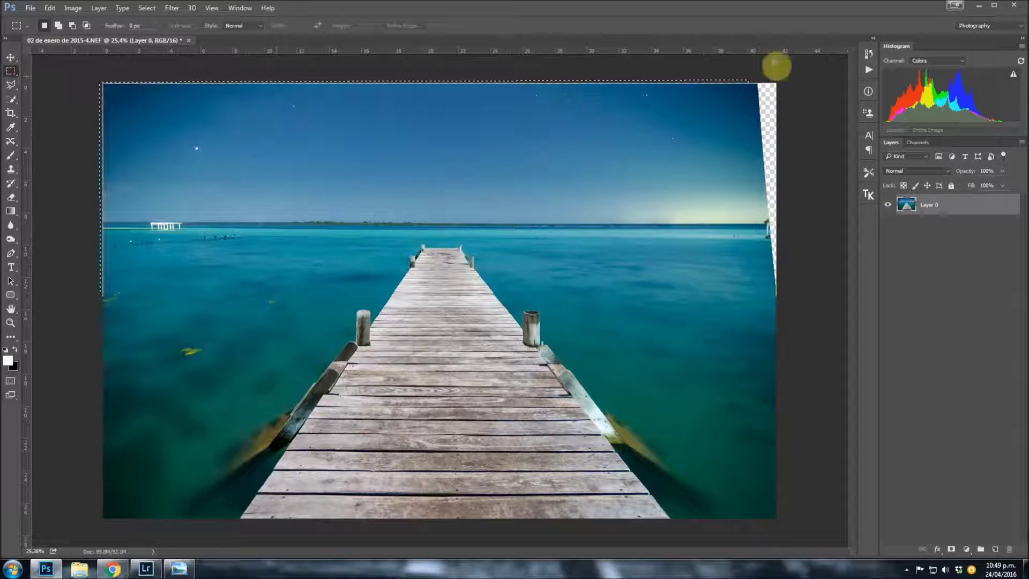
Warp the selected right portion outward over the transparent right-edge wedge, then deselect
mouse_move(774, 107)
left_mouse_down()
mouse_move(509, 504)
mouse_move(522, 575)
left_mouse_up()
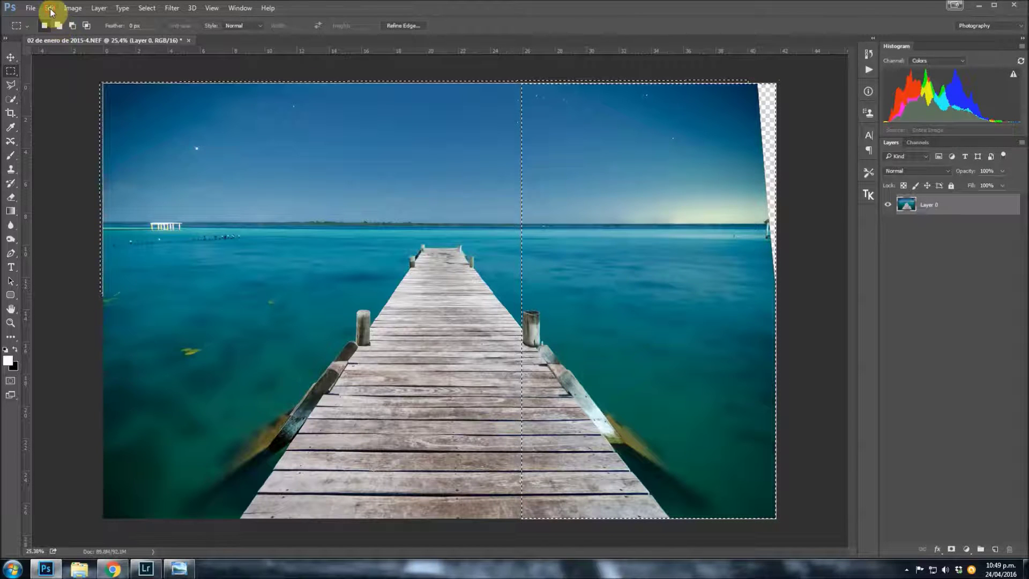
left_click(50, 8)
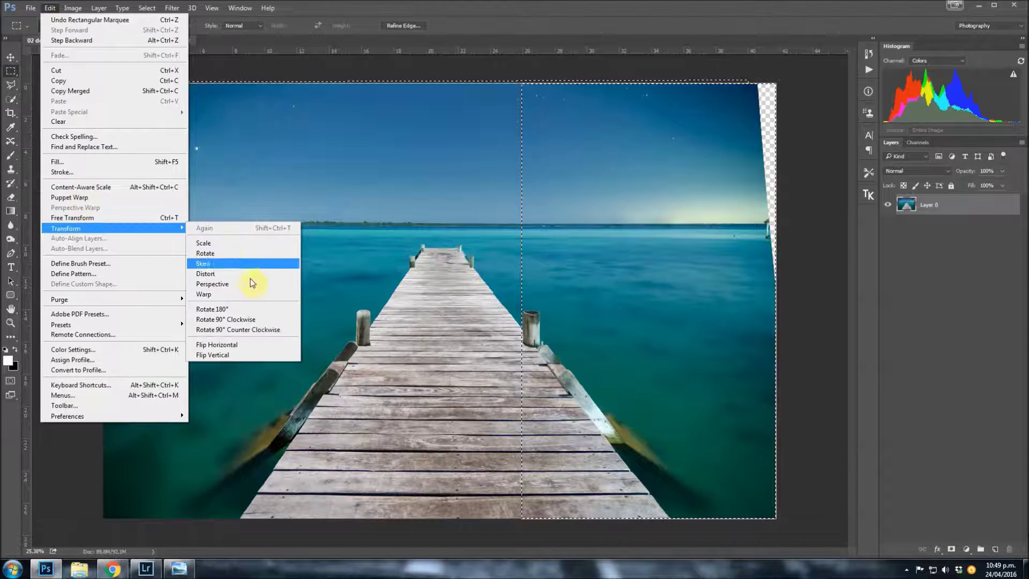
left_click(252, 293)
left_click_drag(777, 82, 801, 81)
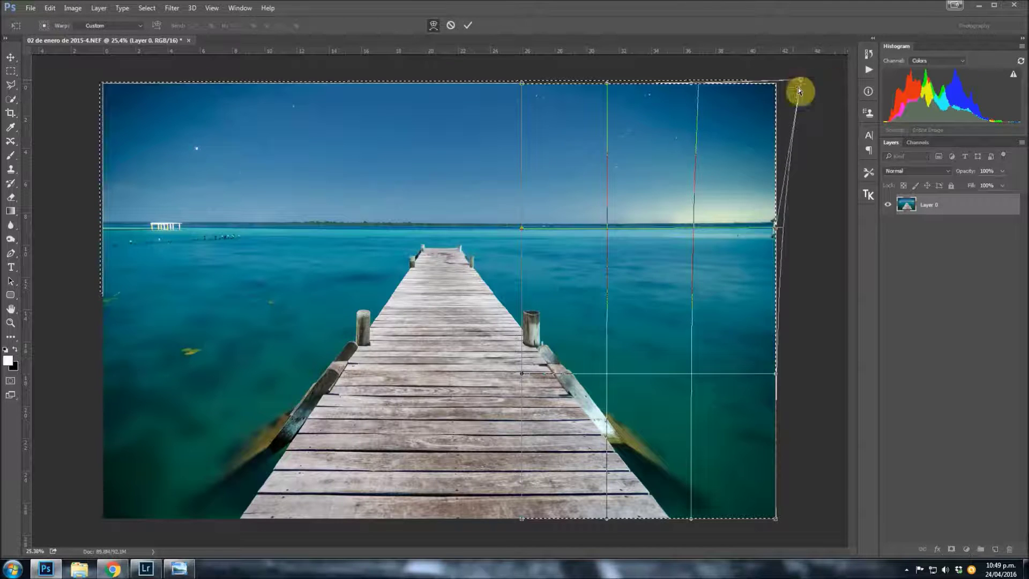
left_click_drag(801, 80, 801, 80)
left_click_drag(779, 233, 780, 234)
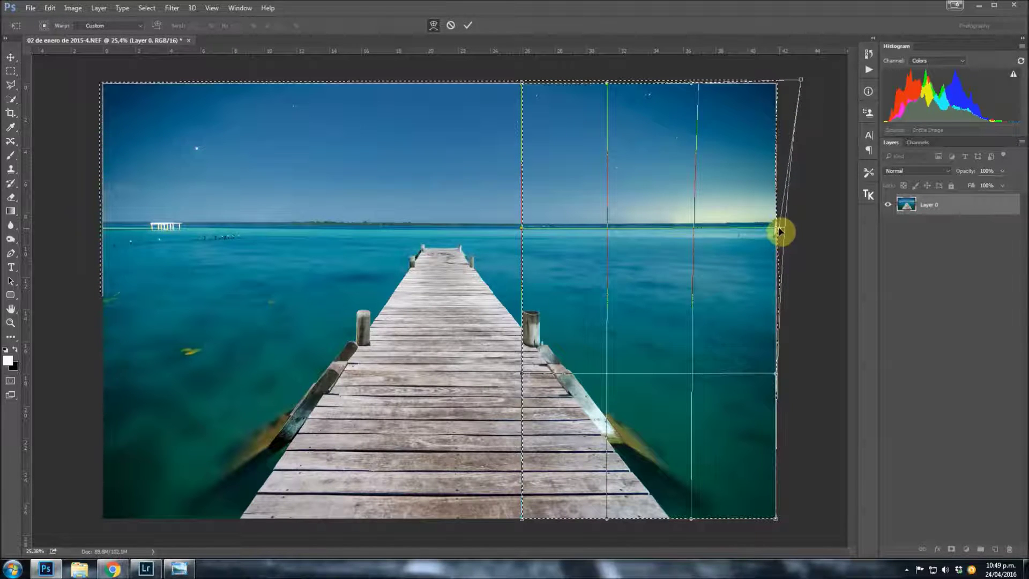
left_click_drag(780, 231, 778, 231)
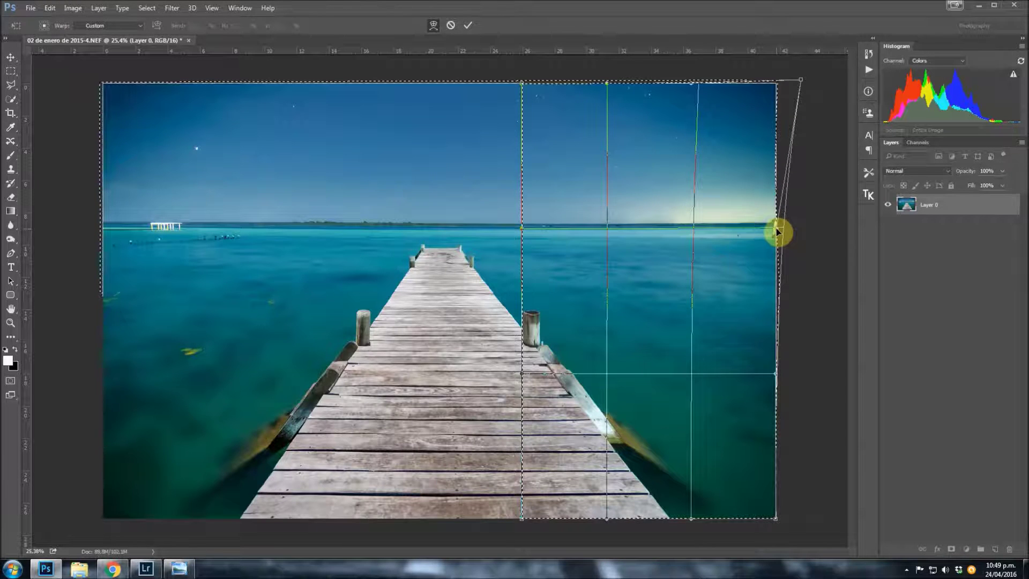
scroll(528, 301, "down", 1)
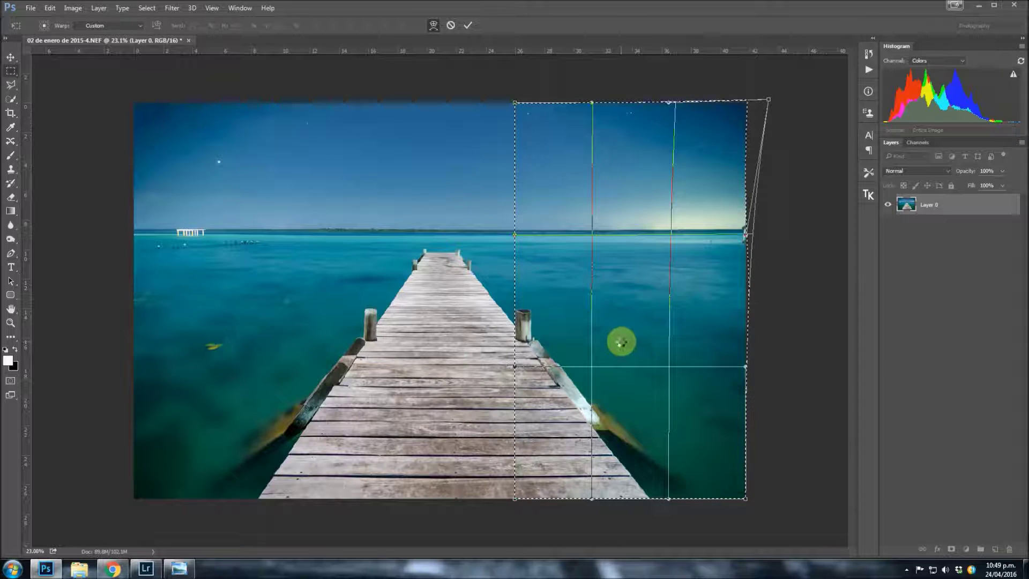
key("Return")
key("ctrl+0")
scroll(651, 315, "down", 2)
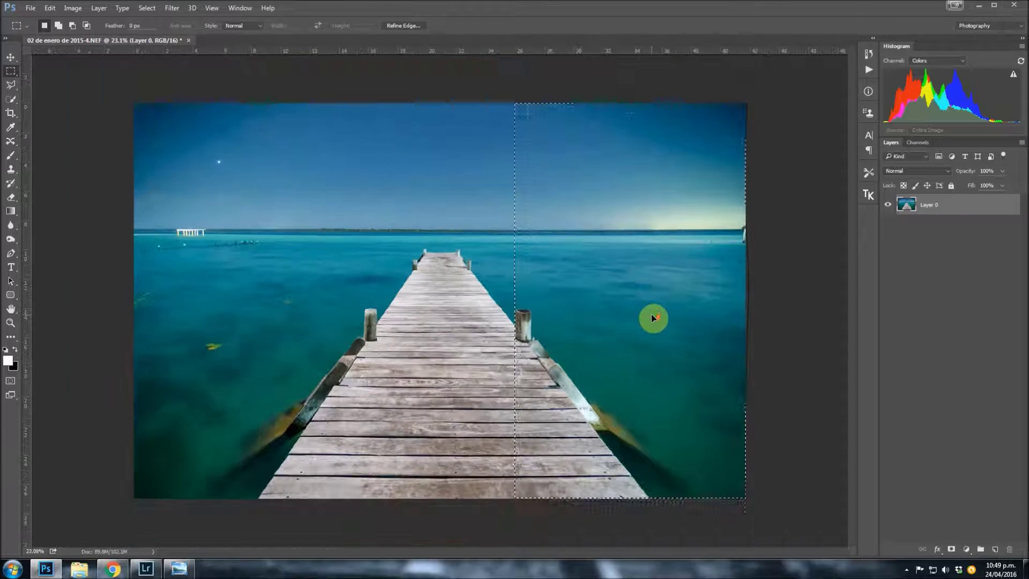
left_click(622, 303)
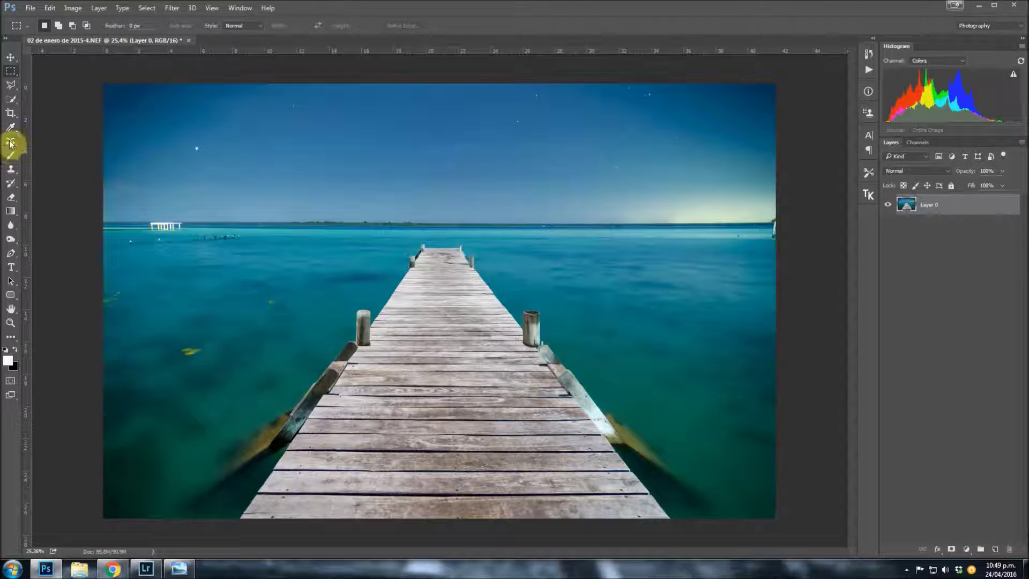
Switch to the Content-Aware Move Tool in Extend mode and adjust its Structure and Color settings
left_click(10, 143)
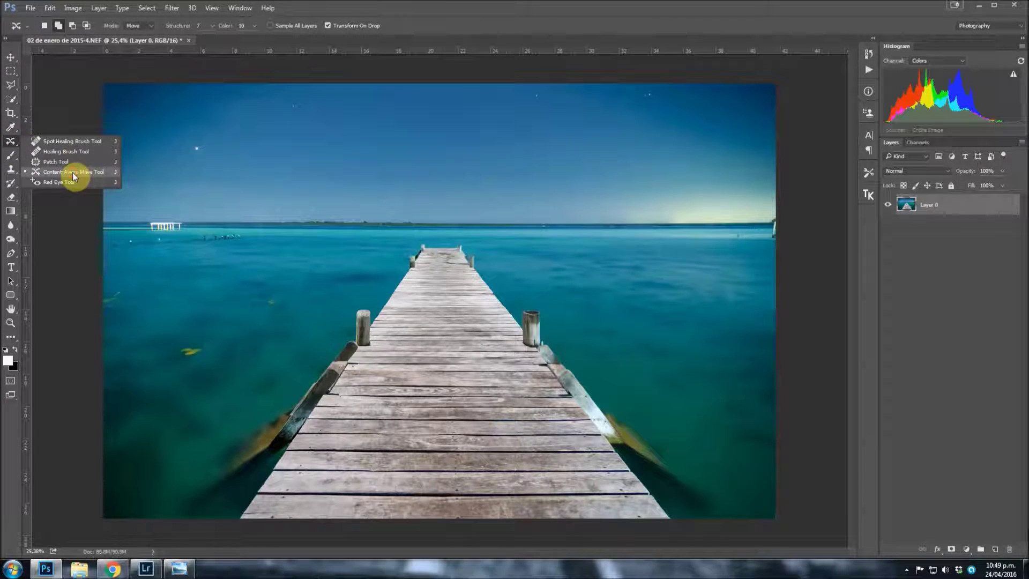
left_click(73, 172)
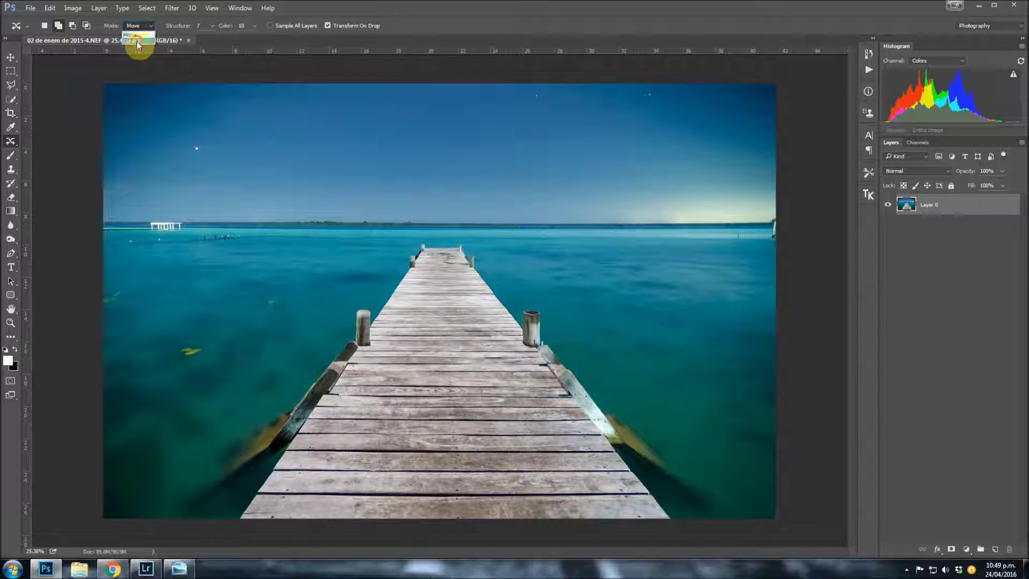
left_click(137, 41)
key("Tab")
left_click_drag(225, 32, 178, 29)
left_click(212, 27)
left_click(218, 39)
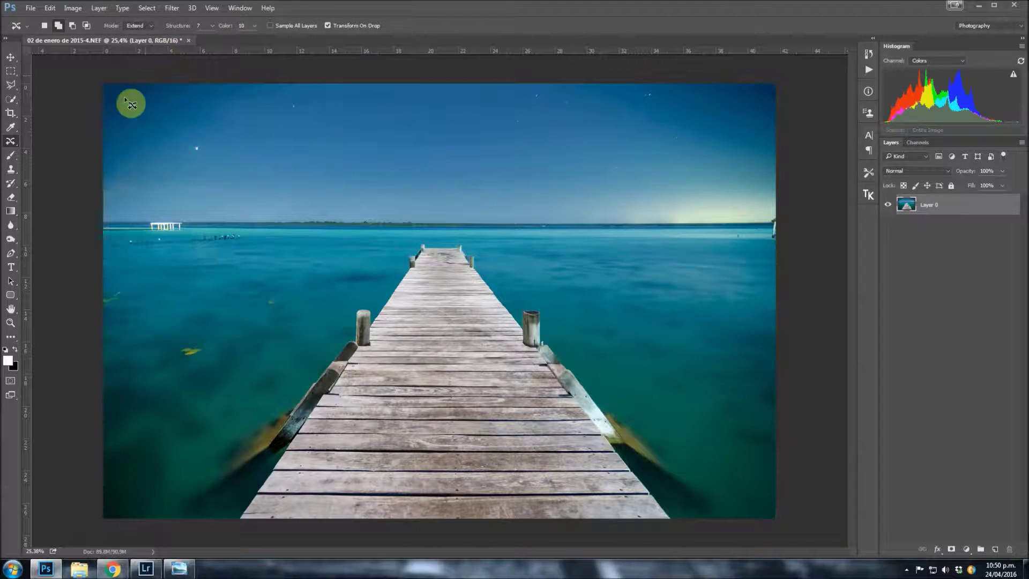
scroll(116, 96, "up", 2)
scroll(193, 126, "up", 2)
scroll(219, 137, "up", 2)
scroll(218, 137, "down", 1)
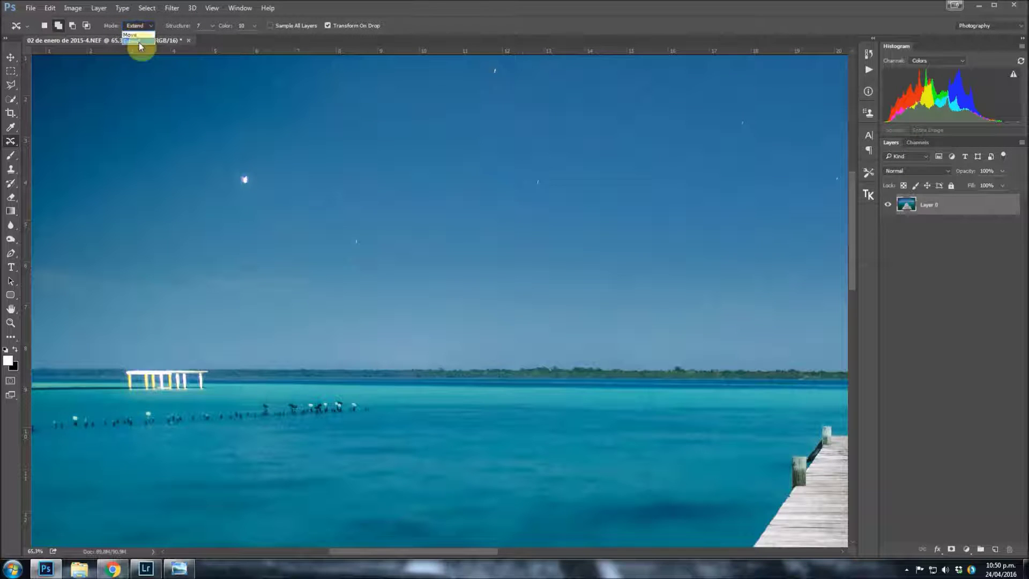
left_click(138, 42)
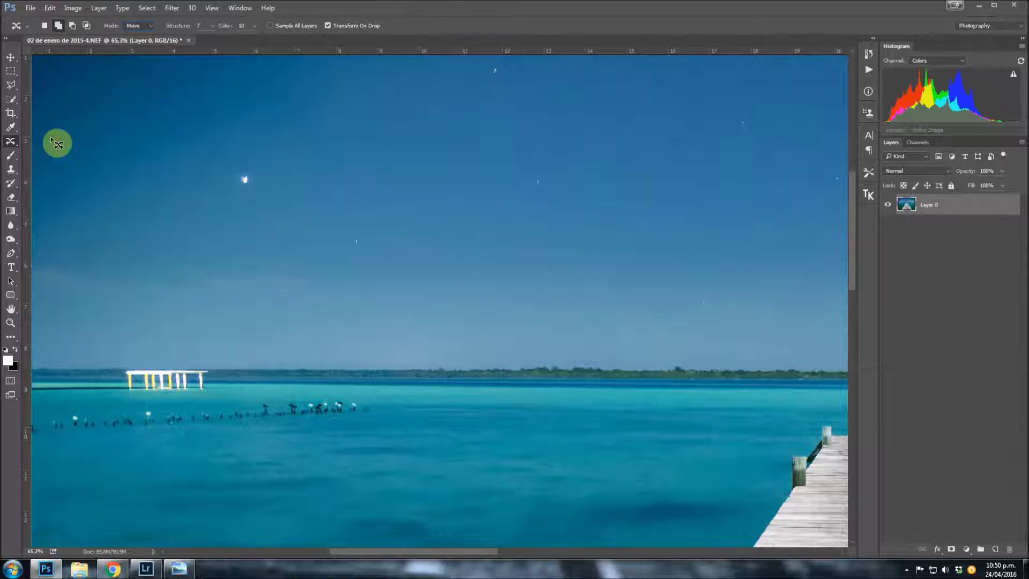
Zoom in and lasso a loose outline around the bright star in the upper-left sky
scroll(804, 220, "up", 3)
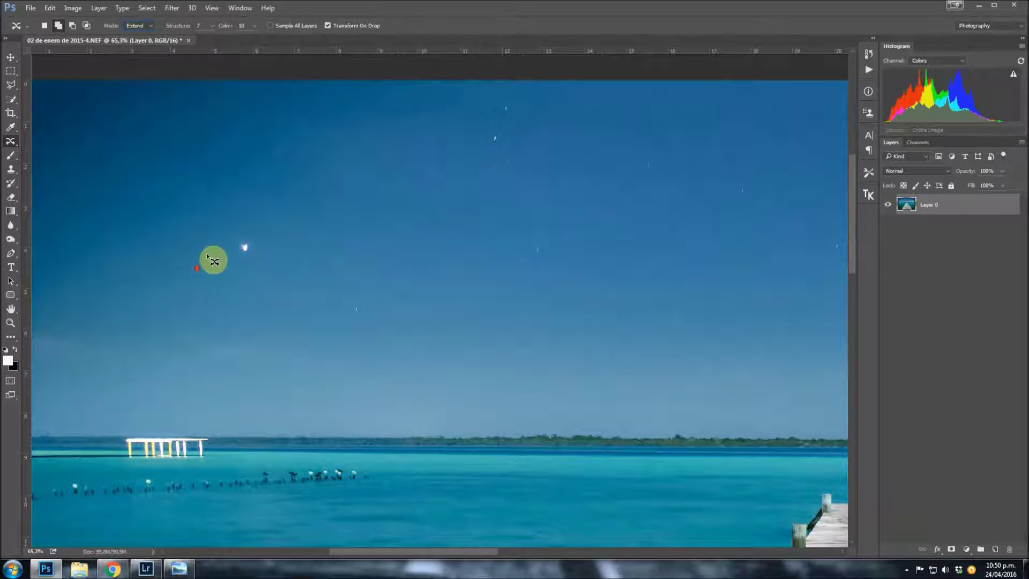
scroll(231, 258, "up", 2)
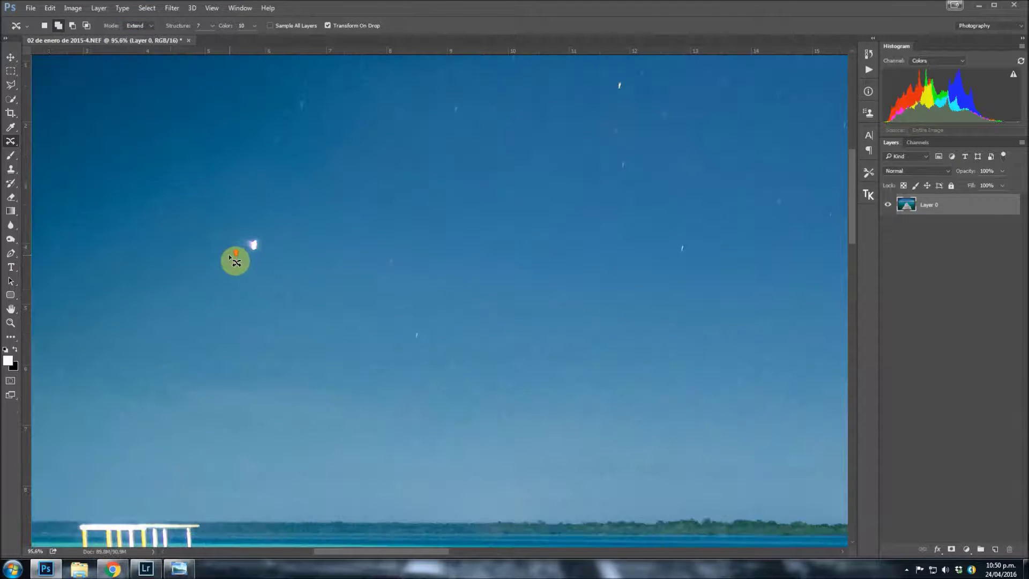
mouse_move(239, 261)
left_mouse_down()
mouse_move(282, 258)
mouse_move(278, 221)
mouse_move(203, 215)
left_mouse_up()
left_click(134, 40)
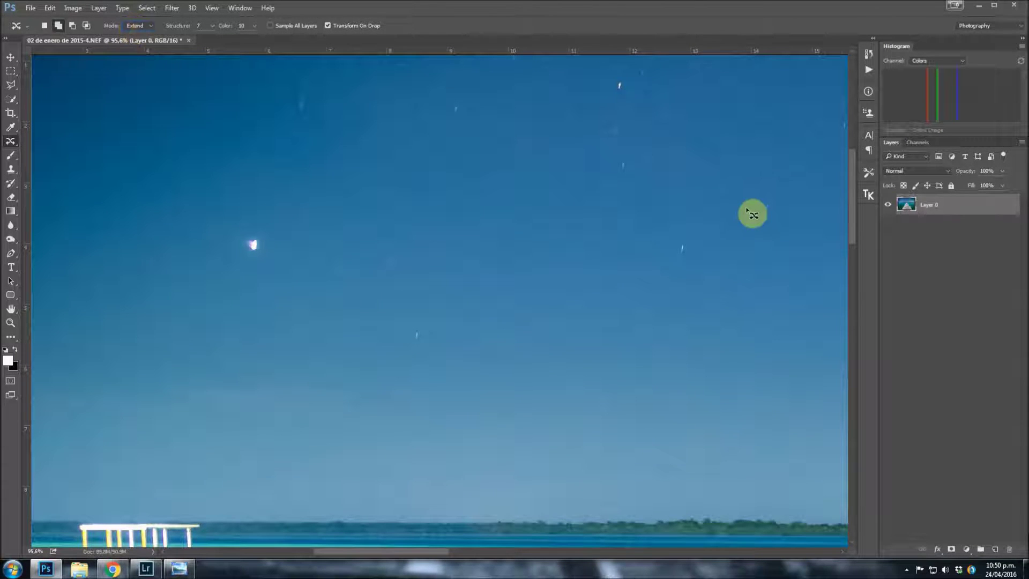
left_click_drag(239, 265, 272, 276)
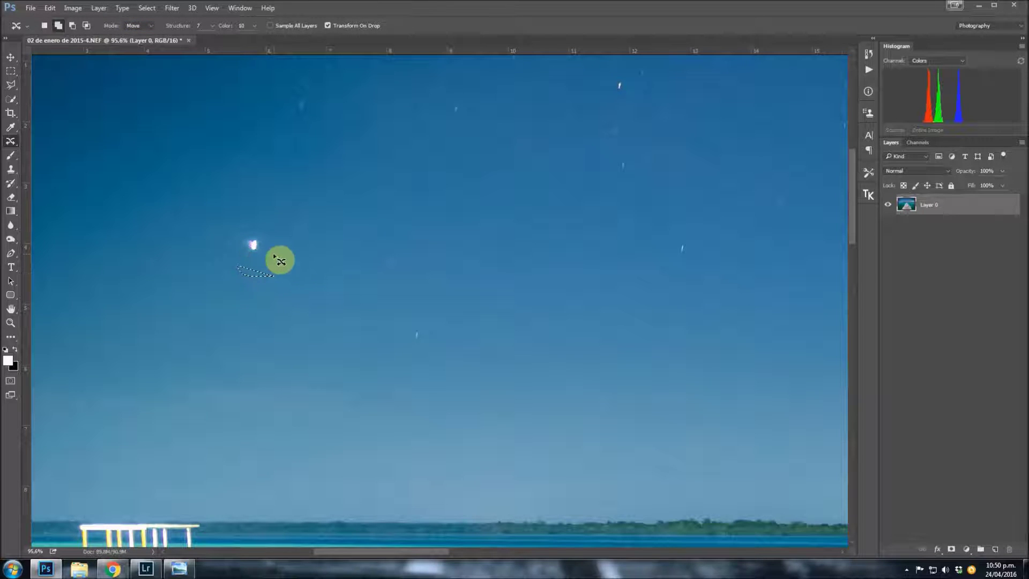
left_click(10, 70)
left_click(10, 141)
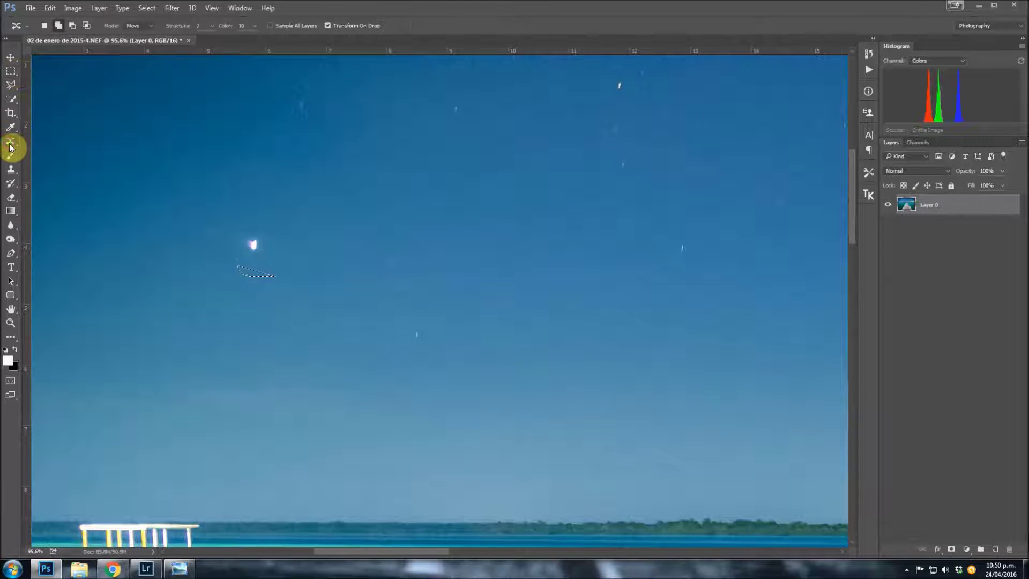
left_click(57, 171)
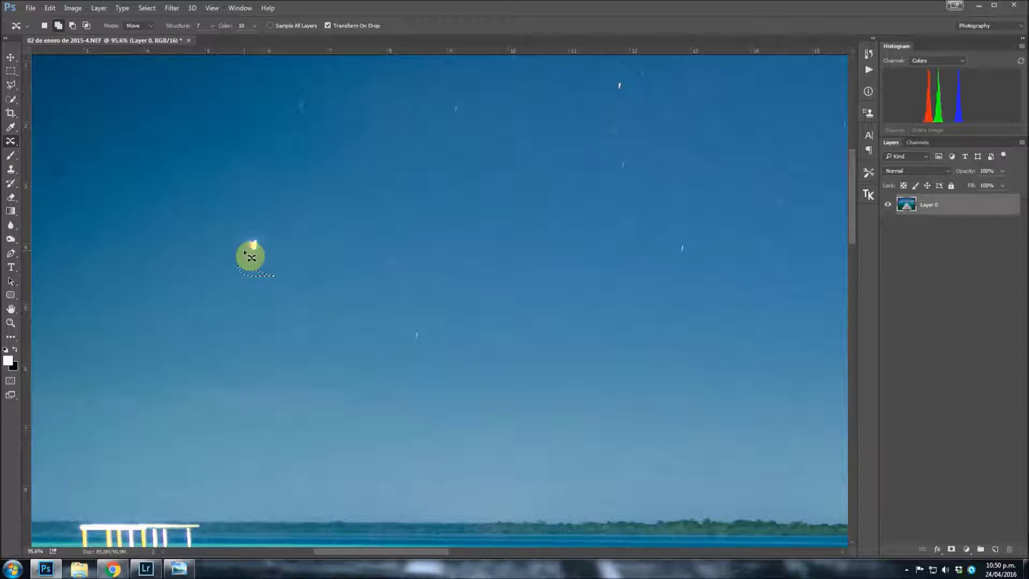
left_click(244, 268)
left_click_drag(279, 221, 284, 229)
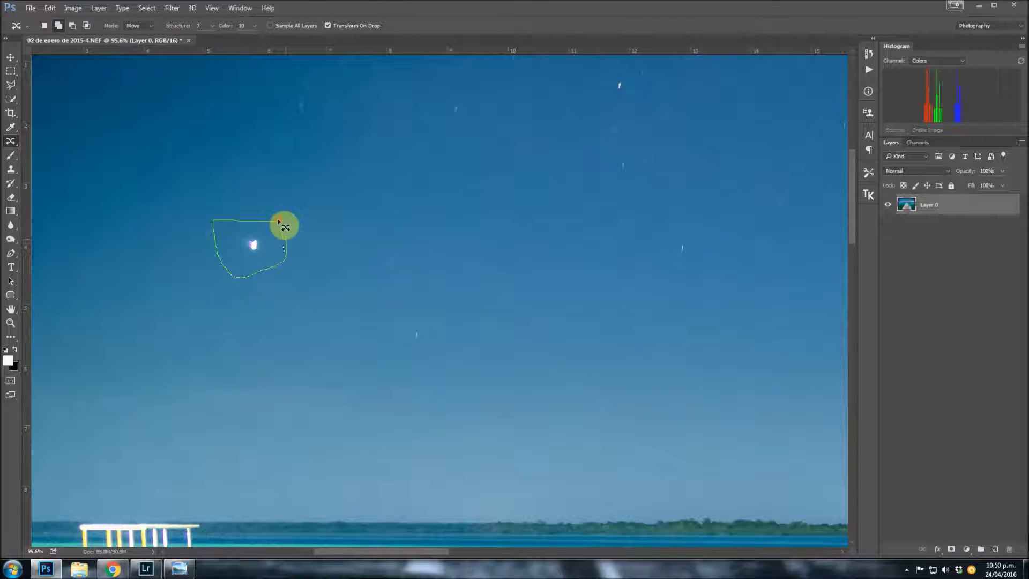
left_click_drag(279, 220, 281, 221)
scroll(307, 274, "down", 2)
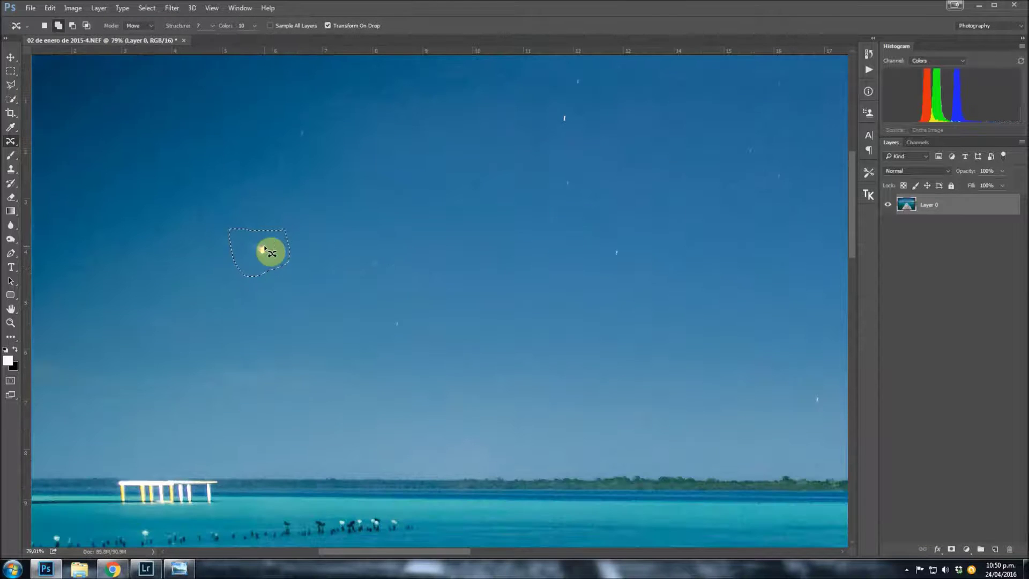
In Extend mode, place two star copies up-right and up-left, then deselect
scroll(271, 252, "down", 2)
left_click(139, 25)
left_click(136, 42)
left_click_drag(373, 236, 386, 230)
key("Return")
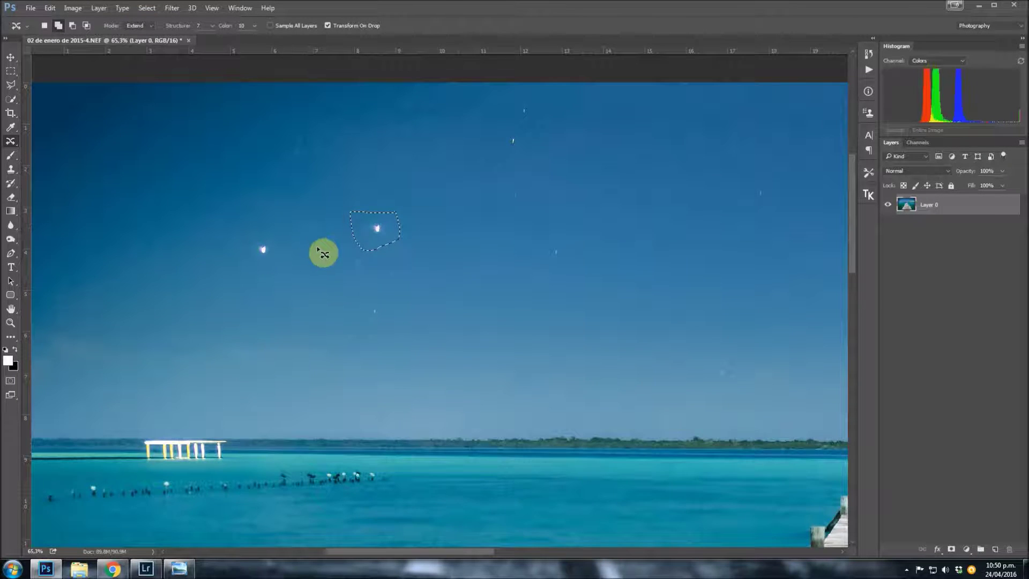
scroll(320, 252, "up", 2)
scroll(320, 252, "down", 1)
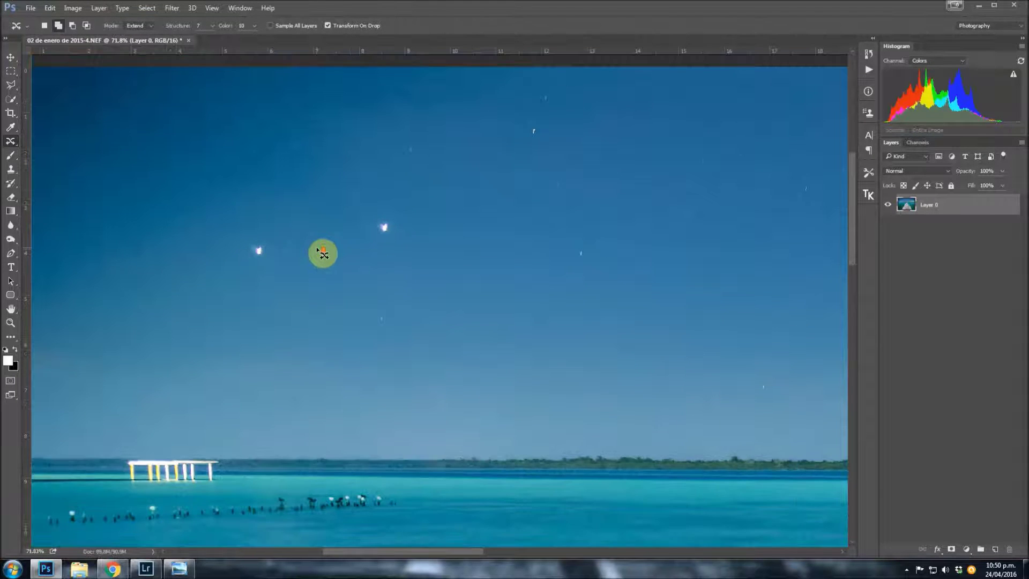
mouse_move(388, 250)
left_mouse_down()
mouse_move(390, 232)
mouse_move(141, 131)
left_mouse_up()
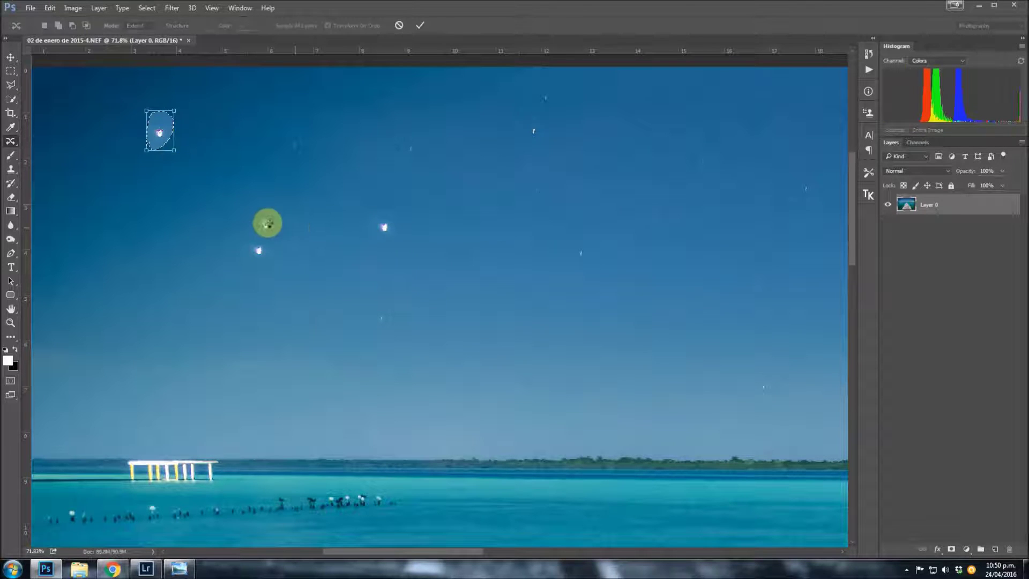
key("Return")
key("ctrl+d")
Outline the left star and drop a copy near the top-left corner
scroll(126, 150, "up", 1)
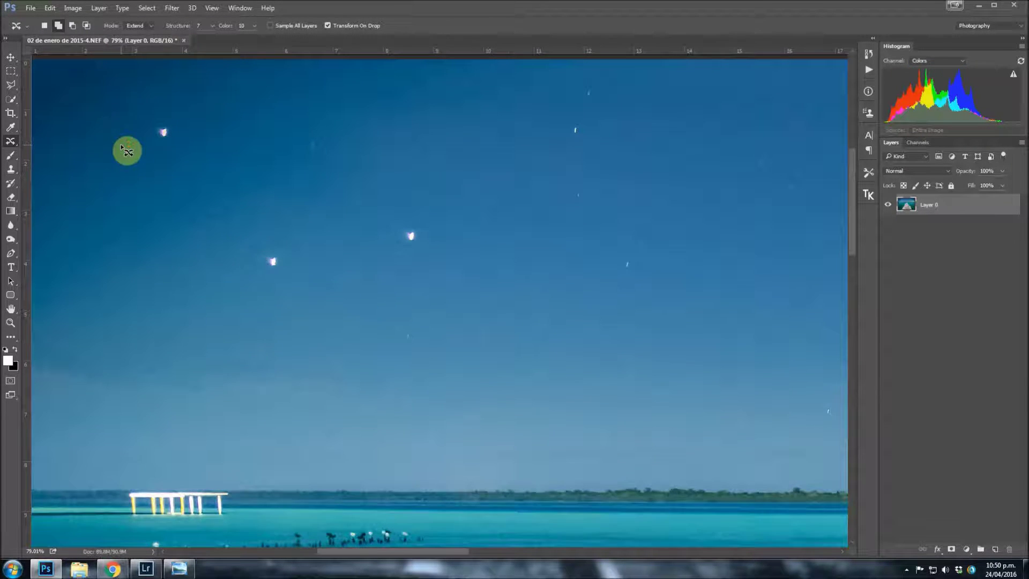
scroll(134, 152, "up", 1)
scroll(266, 300, "up", 1)
scroll(292, 294, "up", 1)
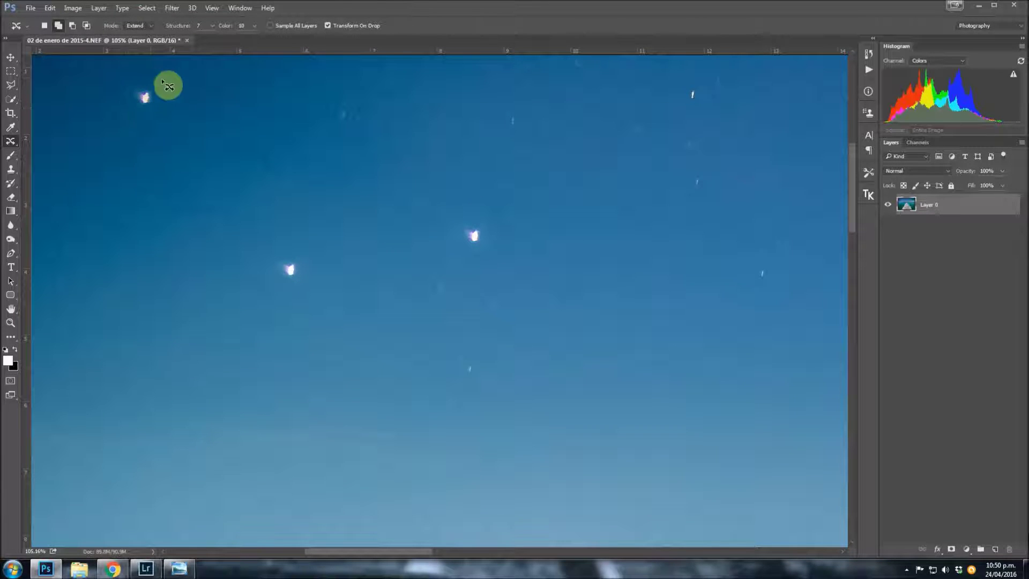
mouse_move(270, 289)
left_mouse_down()
mouse_move(309, 271)
mouse_move(275, 261)
mouse_move(269, 288)
mouse_move(46, 103)
mouse_move(61, 93)
left_mouse_up()
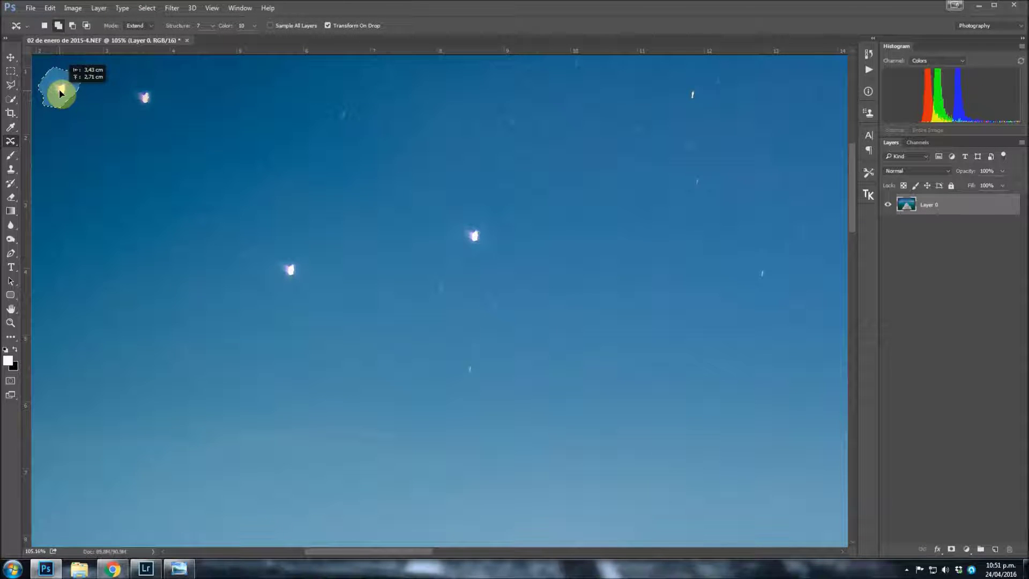
left_click_drag(60, 93, 61, 93)
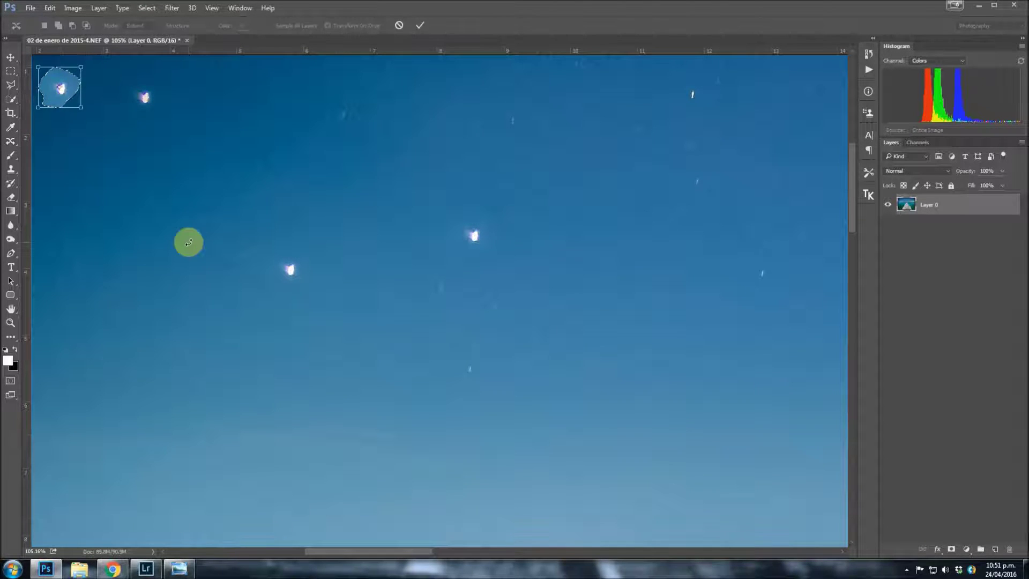
key("Return")
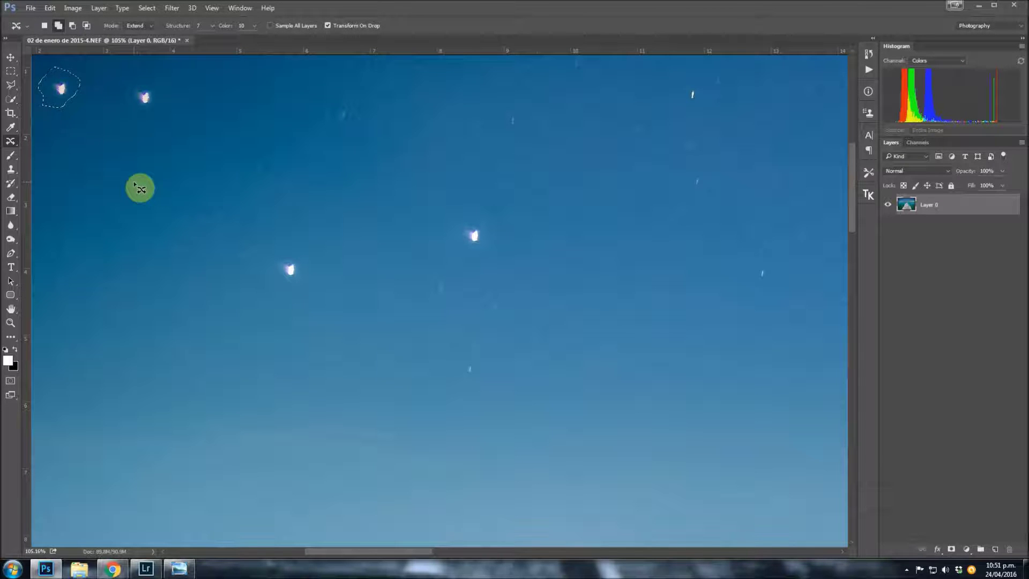
Place another star copy farther up and to the right in the sky
scroll(110, 170, "down", 2)
scroll(83, 145, "down", 2)
scroll(62, 87, "down", 2)
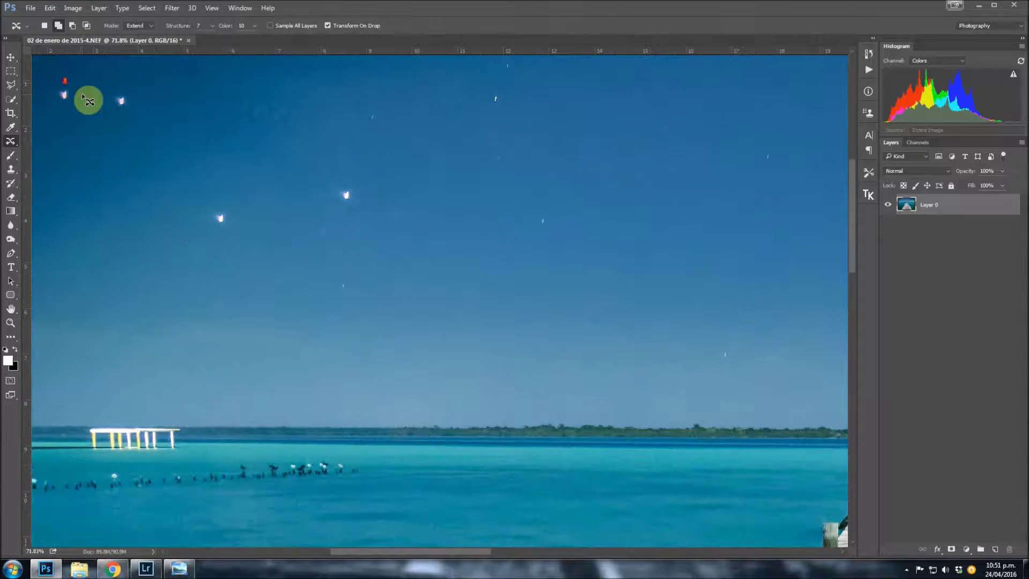
scroll(83, 96, "down", 2)
scroll(83, 96, "down", 1)
scroll(83, 96, "up", 2)
scroll(84, 97, "up", 2)
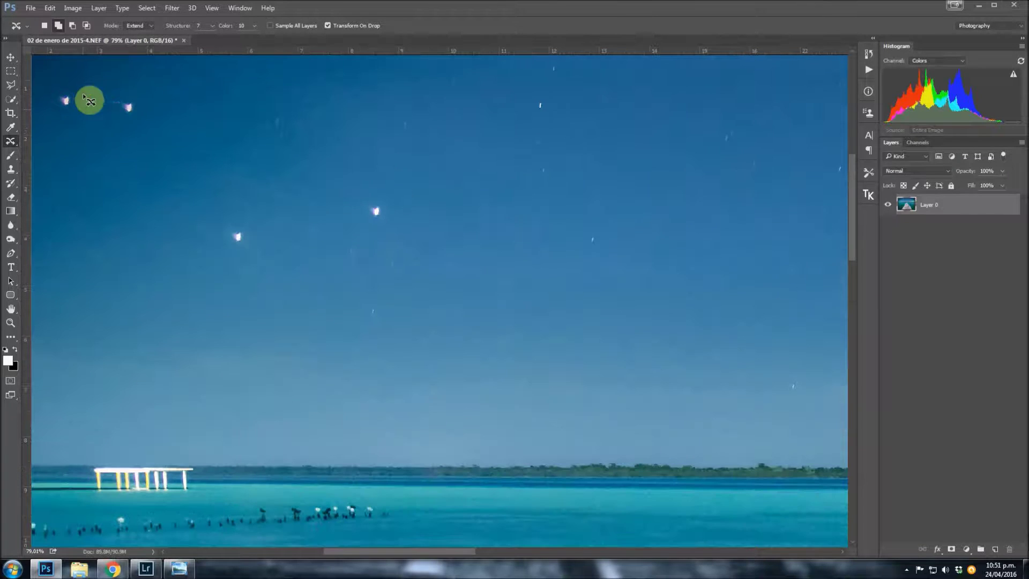
scroll(60, 99, "up", 1)
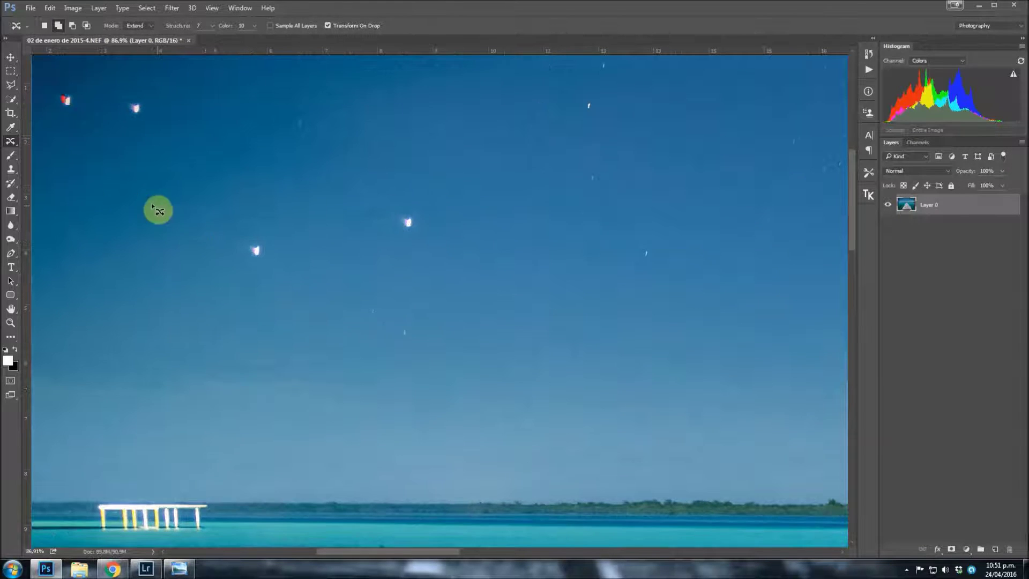
mouse_move(266, 267)
left_mouse_down()
mouse_move(257, 239)
mouse_move(314, 185)
mouse_move(370, 182)
mouse_move(323, 324)
mouse_move(315, 267)
mouse_move(478, 264)
mouse_move(469, 241)
mouse_move(452, 469)
mouse_move(604, 384)
mouse_move(634, 464)
left_mouse_up()
scroll(477, 244, "down", 1)
Commit the current star copy and drag out another star copy across the sky
key("Return")
scroll(467, 498, "down", 3)
left_click_drag(429, 551, 643, 552)
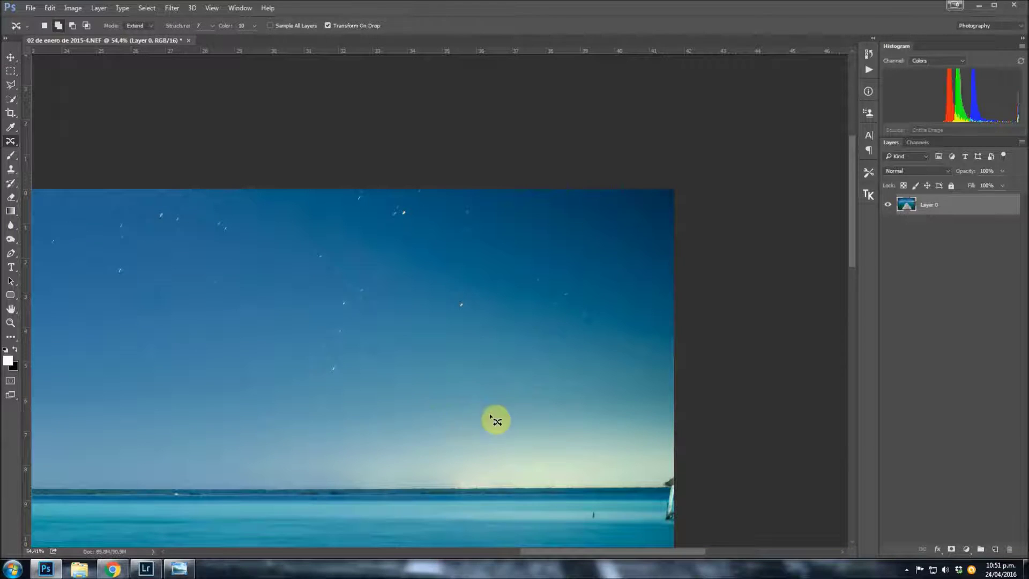
scroll(421, 436, "down", 4)
scroll(255, 269, "up", 1)
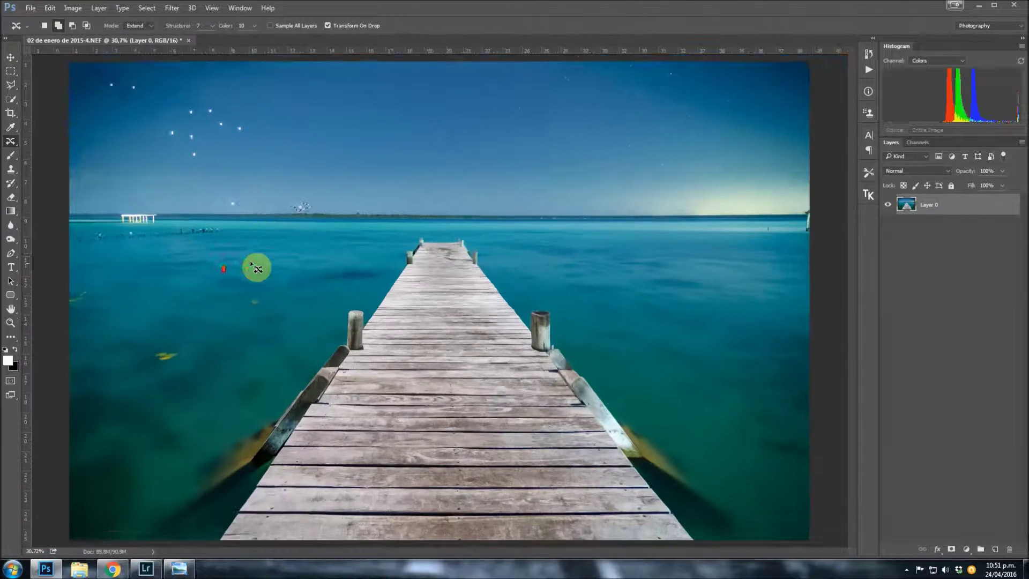
scroll(301, 225, "up", 1)
Place a star copy in the upper-right sky above the horizon glow and confirm it
left_click_drag(319, 209, 815, 160)
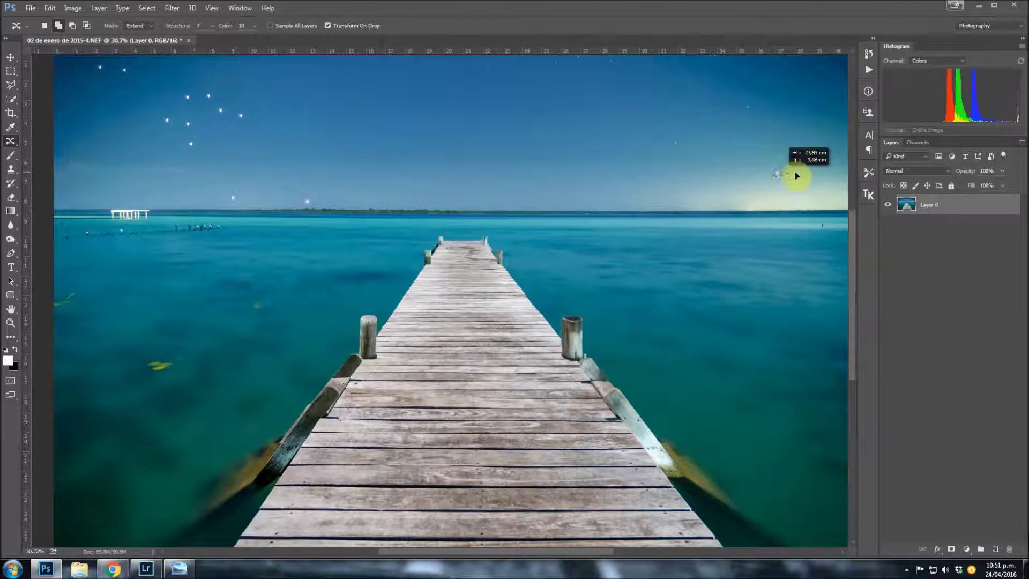
key("Return")
scroll(815, 161, "up", 4)
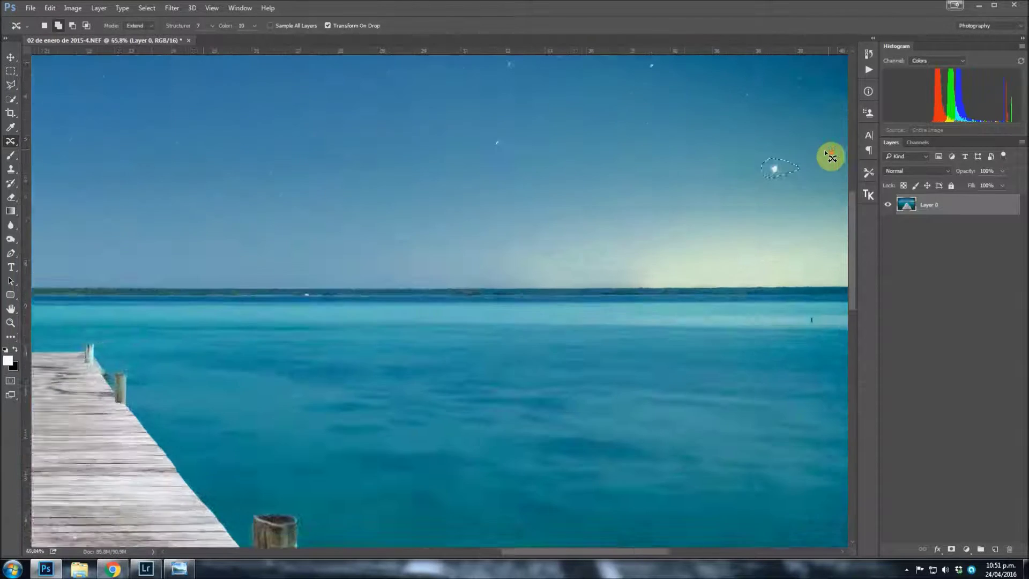
scroll(817, 170, "up", 3)
scroll(491, 278, "down", 2)
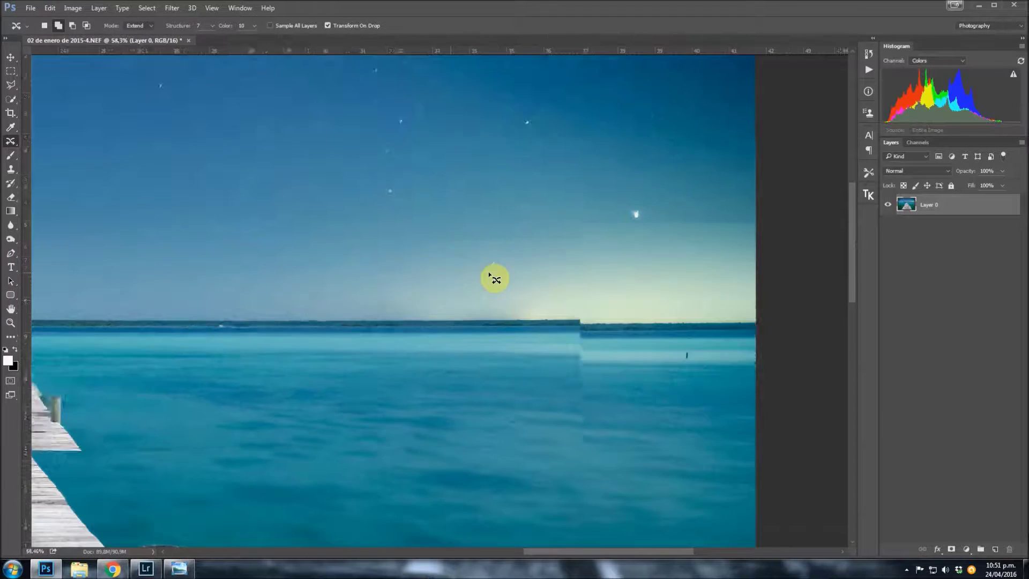
scroll(284, 232, "down", 5)
scroll(226, 159, "up", 1)
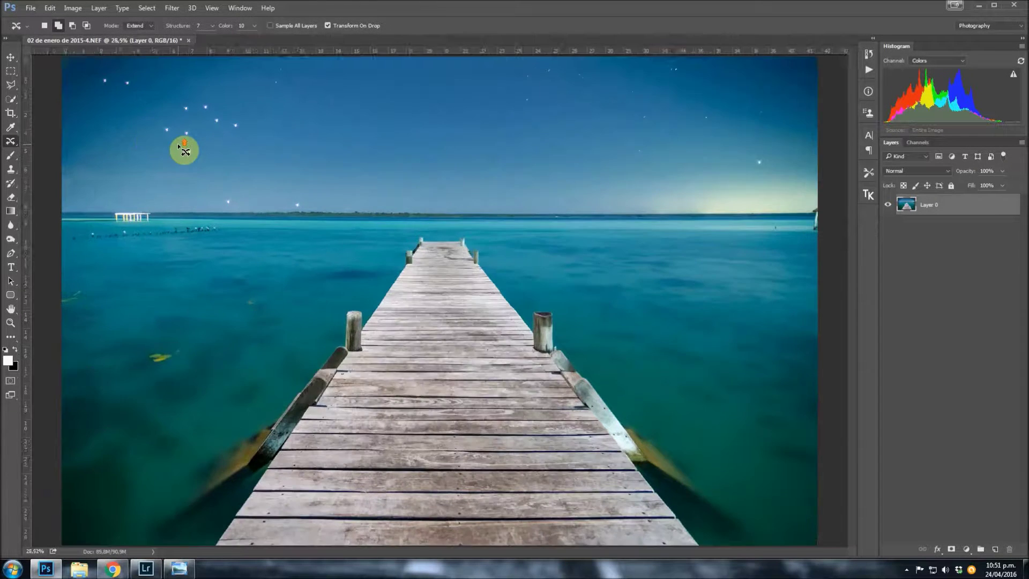
scroll(184, 152, "up", 5)
scroll(852, 172, "up", 2)
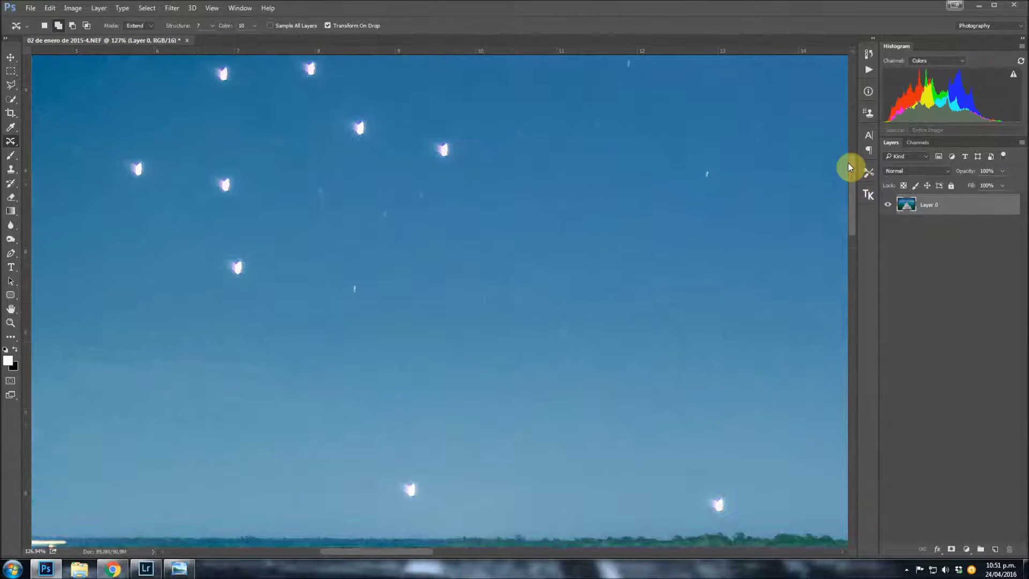
scroll(847, 144, "up", 3)
scroll(429, 278, "down", 3)
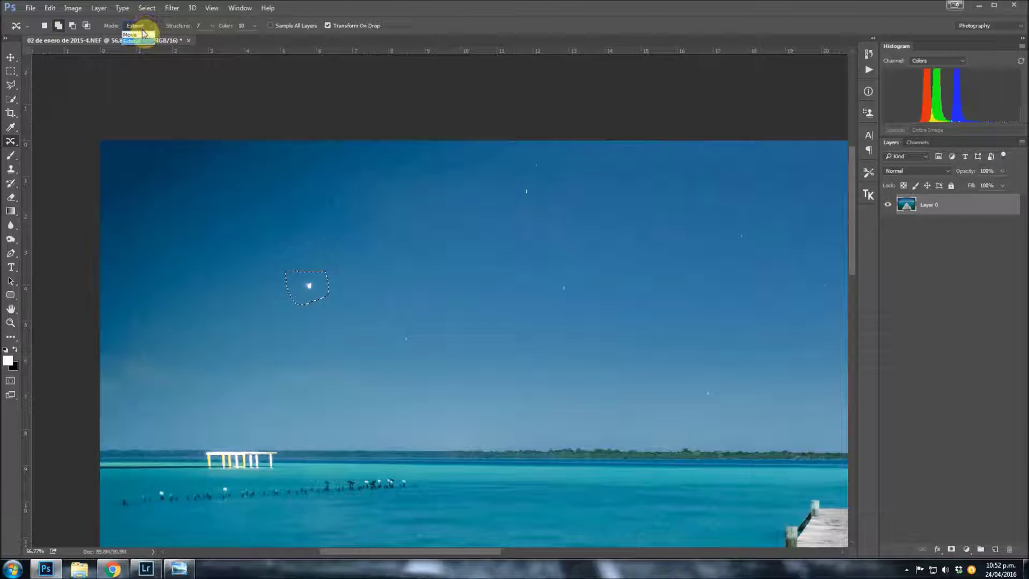
Switch Content-Aware Move to relocate mode and move the selected star to a new sky spot
left_click(143, 36)
left_click_drag(308, 288, 446, 268)
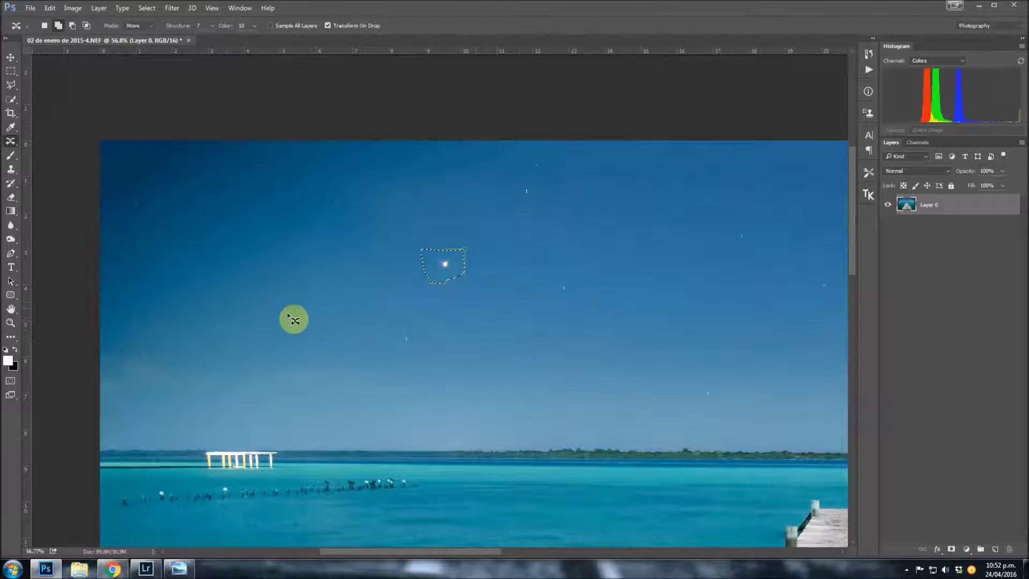
mouse_move(455, 278)
left_mouse_down()
mouse_move(406, 250)
mouse_move(207, 191)
left_mouse_up()
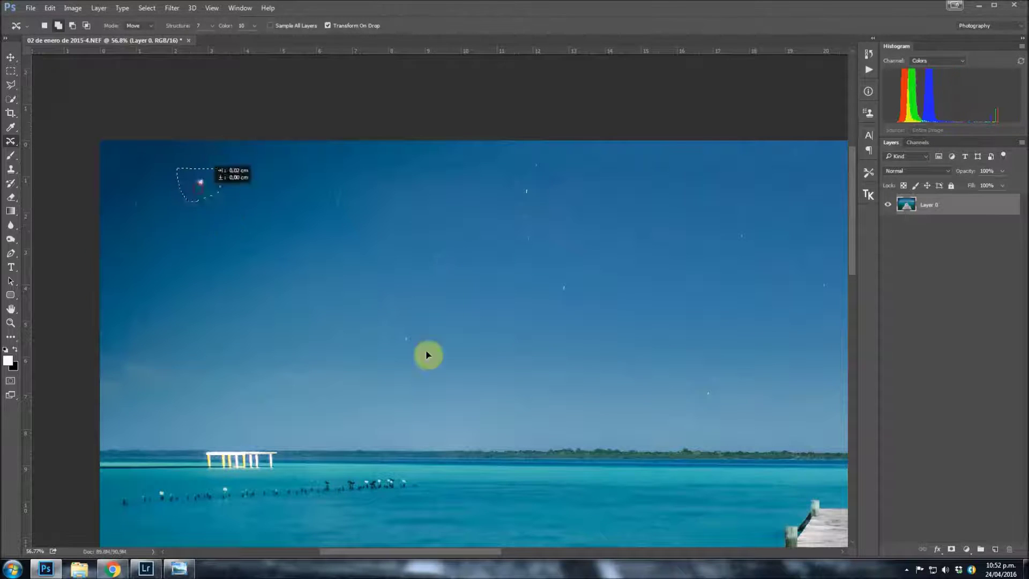
mouse_move(428, 355)
left_mouse_down()
mouse_move(584, 402)
mouse_move(659, 312)
left_mouse_up()
key("Return")
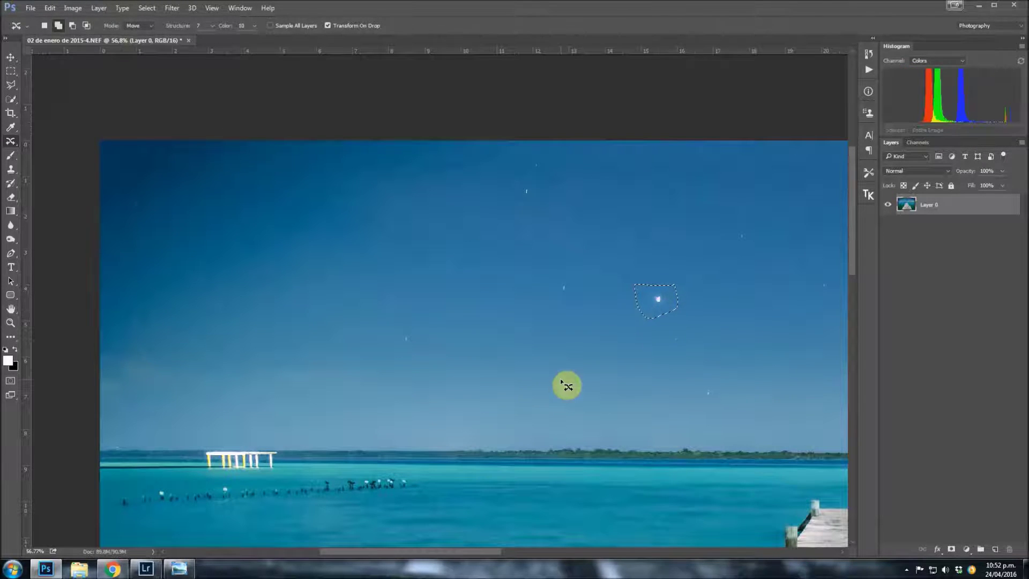
Undo the star move three steps with Ctrl+Alt+Z, returning it to its original position
key("ctrl+alt+z")
key("ctrl+alt+z")
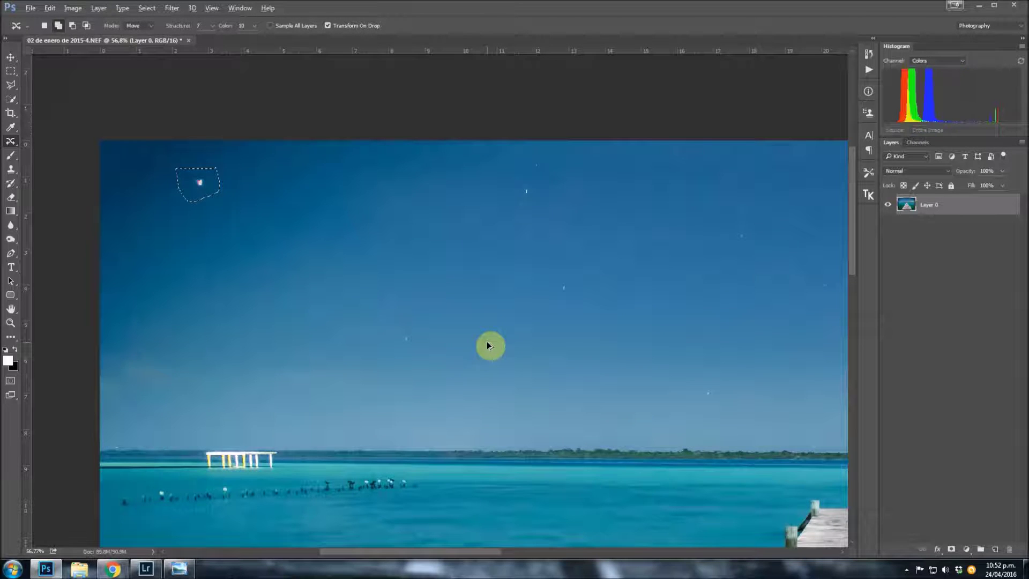
key("ctrl+alt+z")
key("ctrl+alt+z")
key("ctrl+alt+z")
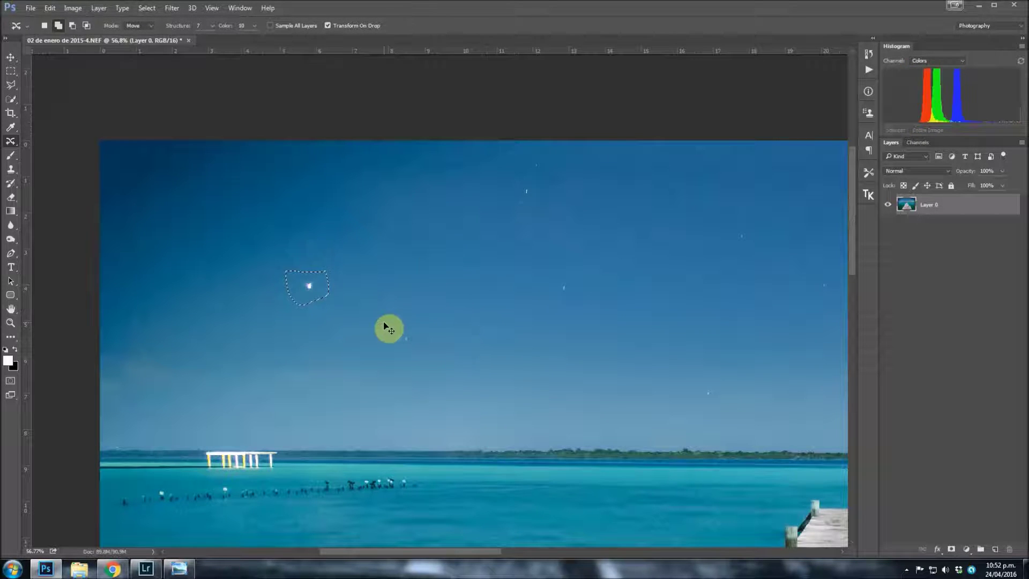
key("ctrl+alt+z")
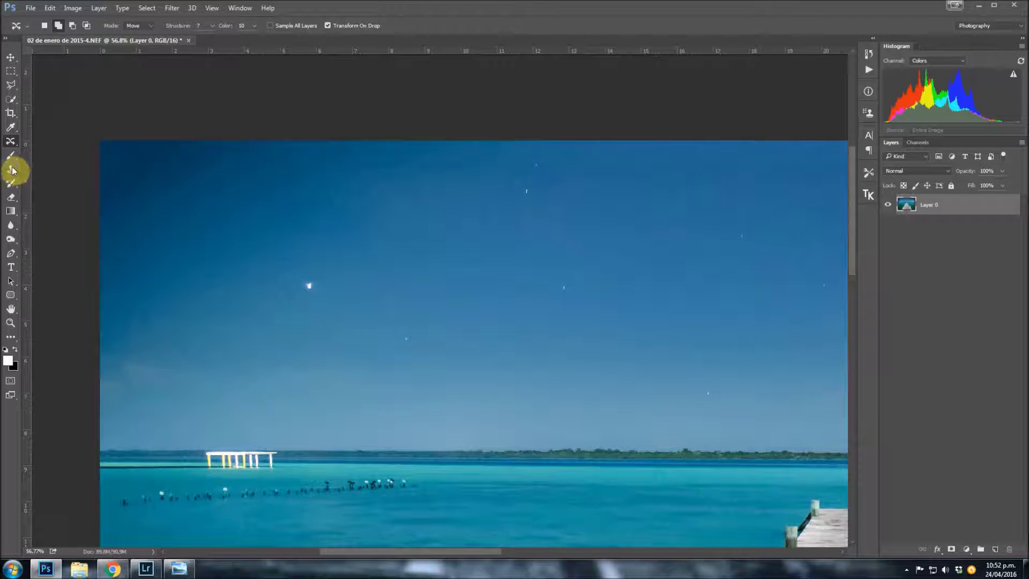
right_click(12, 170)
Clone Stamp a sampled star near the horizon, then paint sky over the dark blob left behind
left_click(53, 170)
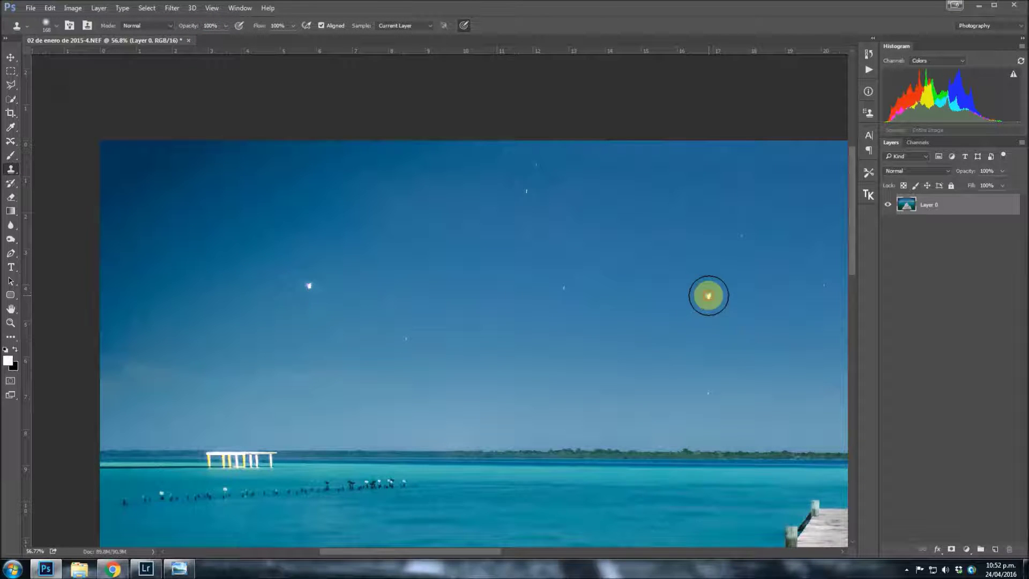
scroll(582, 403, "down", 1)
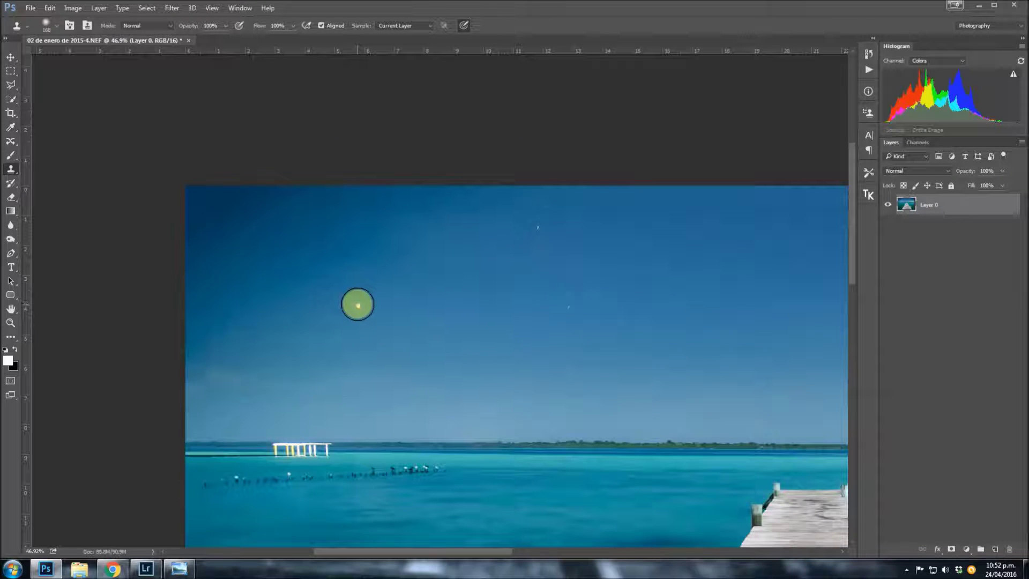
left_click(610, 419)
left_click(453, 391)
scroll(726, 467, "up", 2)
scroll(618, 409, "up", 2)
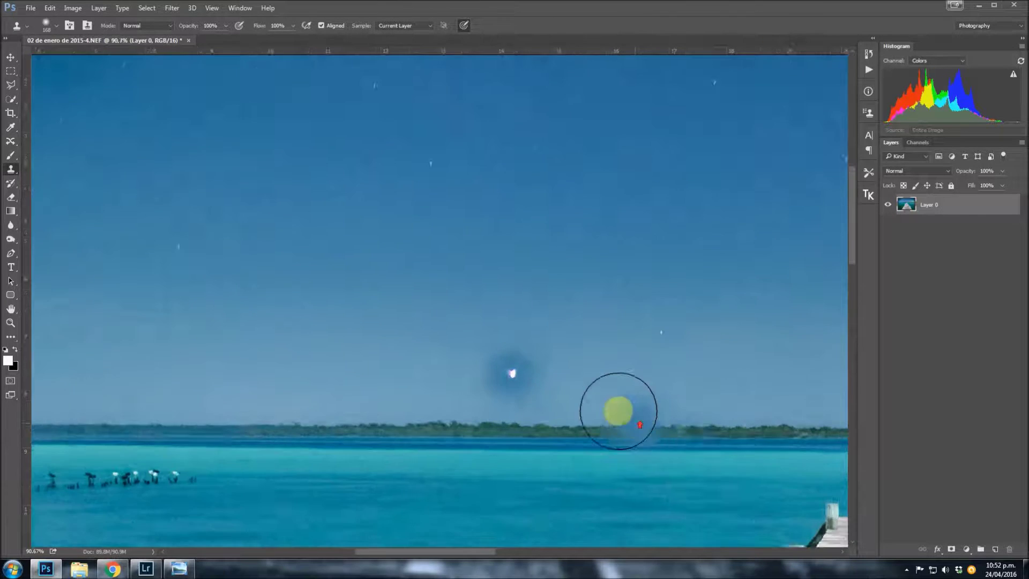
scroll(577, 374, "up", 1)
mouse_move(451, 365)
left_mouse_down()
mouse_move(501, 368)
mouse_move(485, 364)
left_mouse_up()
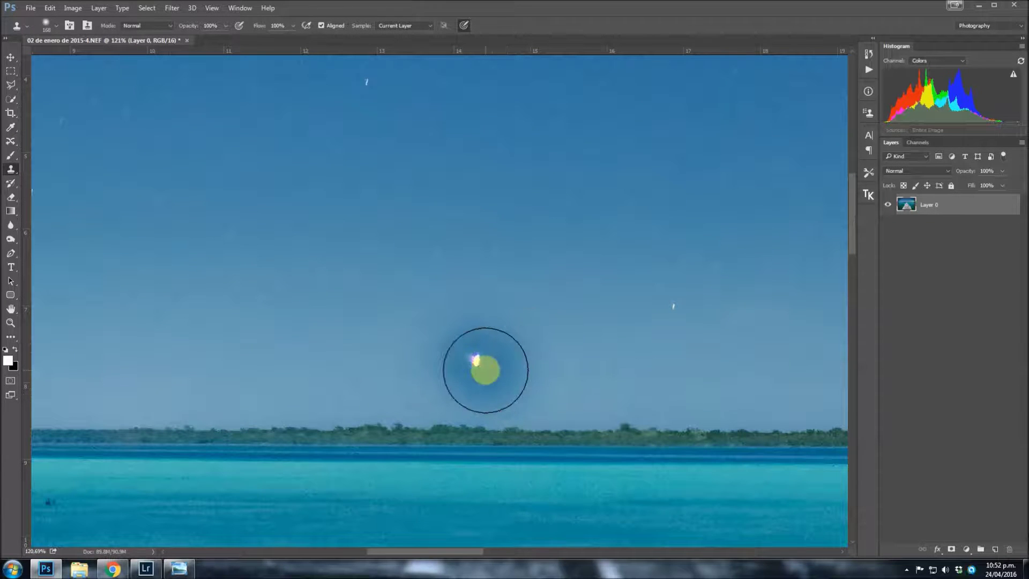
scroll(559, 428, "down", 2)
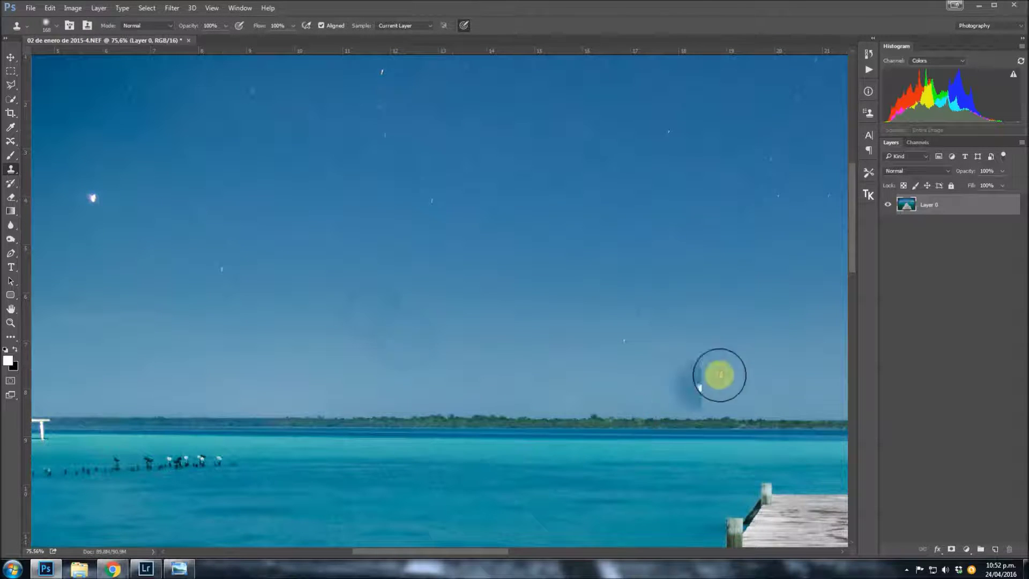
scroll(732, 391, "down", 1)
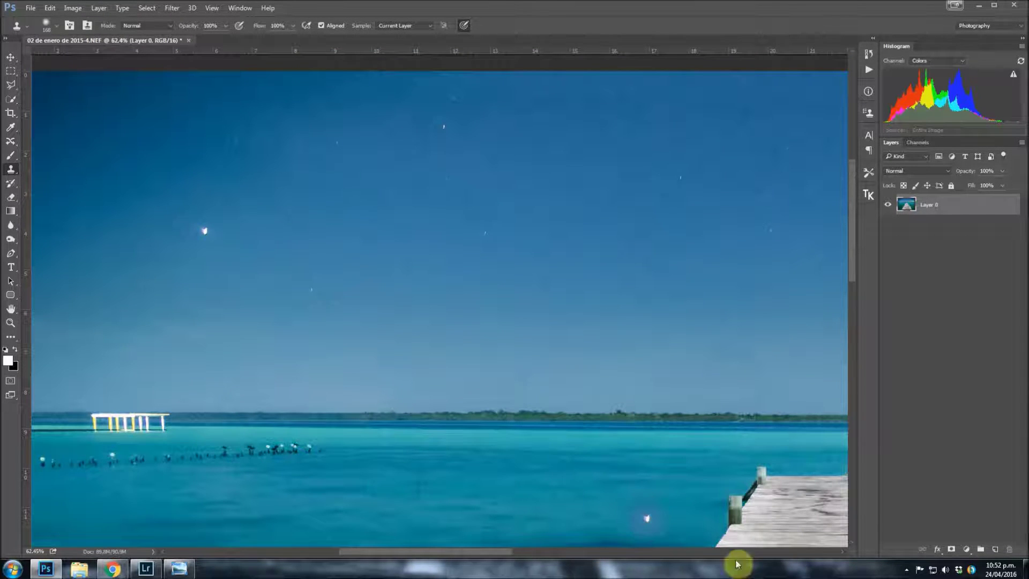
left_click(10, 141)
left_click_drag(188, 244, 568, 517)
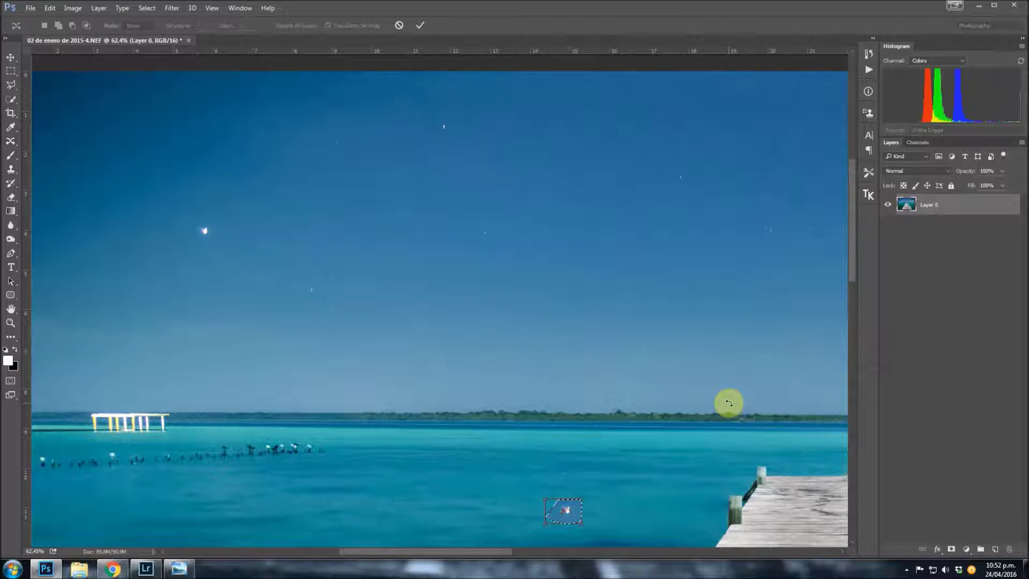
left_click(509, 507)
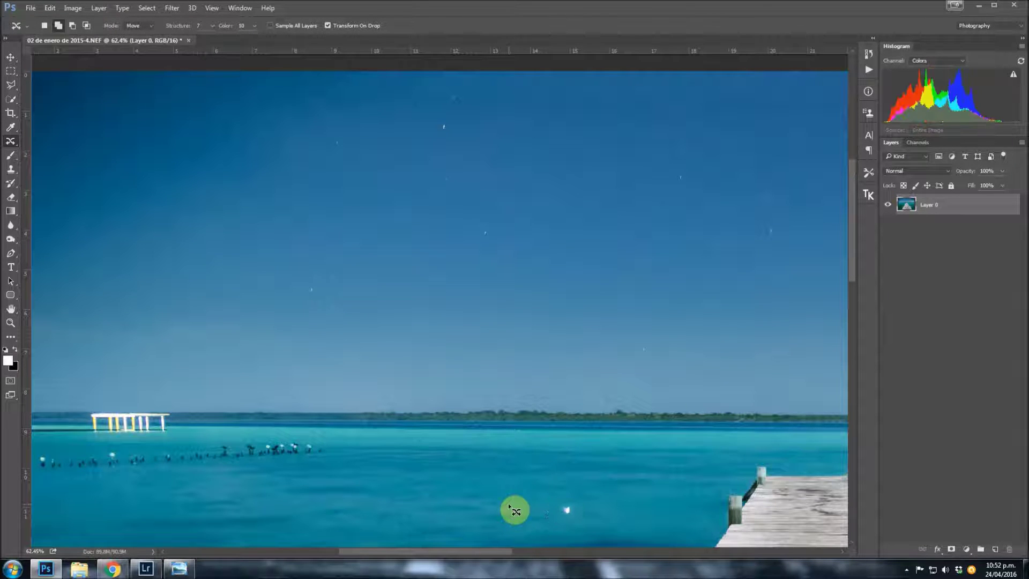
key("ctrl+alt+z")
key("ctrl+alt+z")
scroll(192, 169, "down", 2)
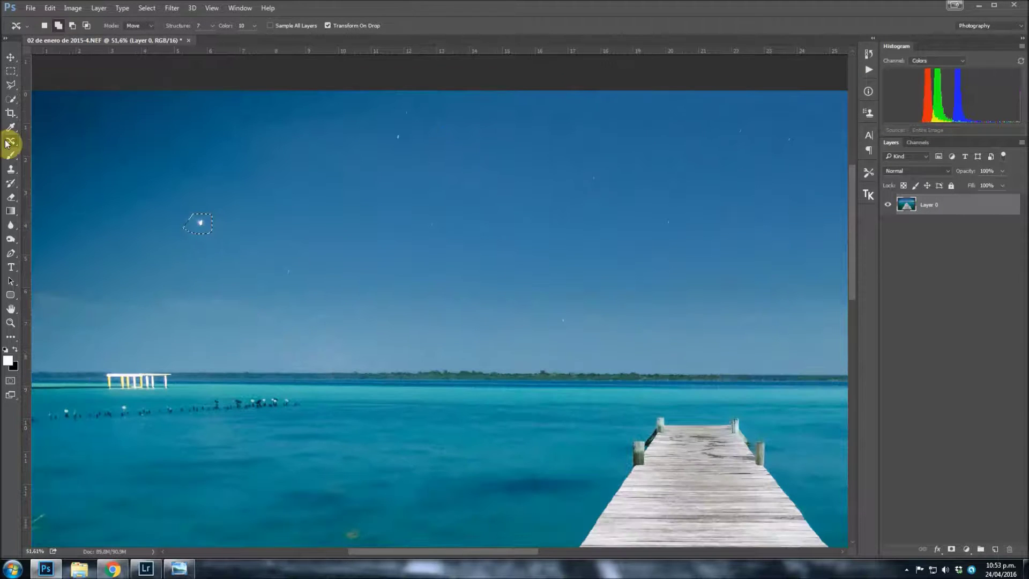
left_click_drag(10, 141, 61, 172)
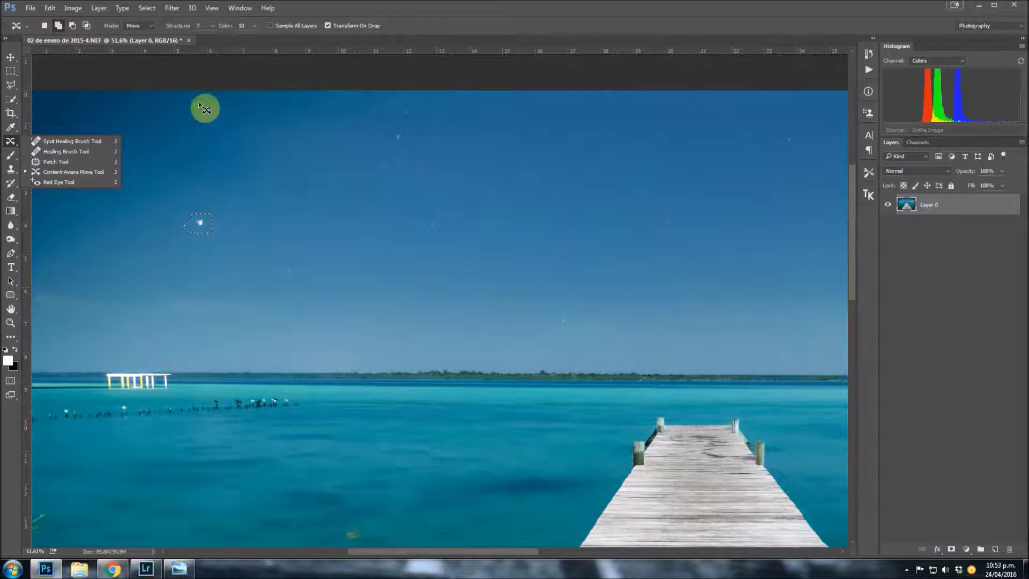
scroll(220, 119, "down", 2)
scroll(253, 255, "down", 1)
scroll(258, 256, "down", 1)
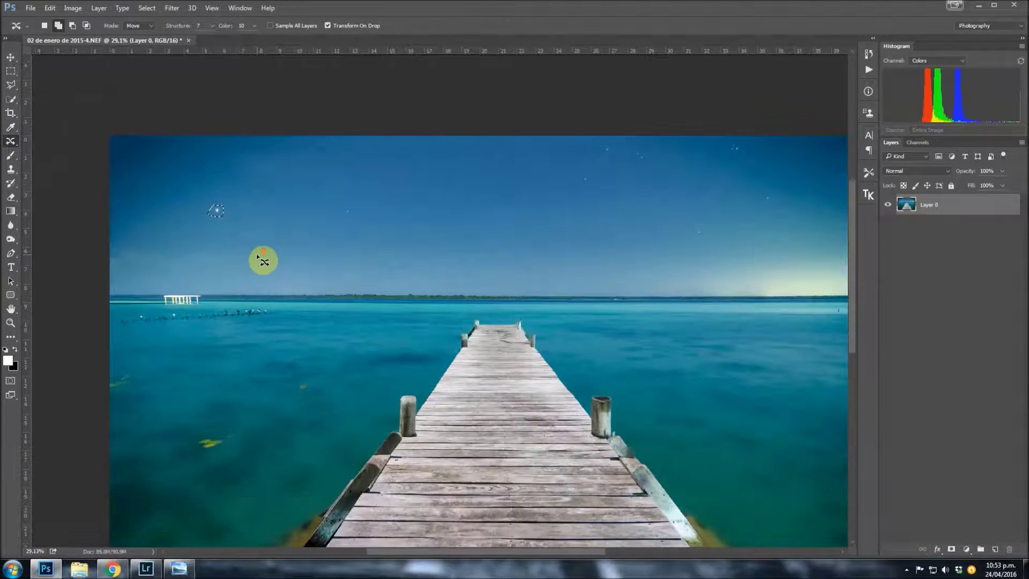
scroll(263, 259, "down", 1)
scroll(265, 257, "down", 1)
scroll(263, 256, "up", 1)
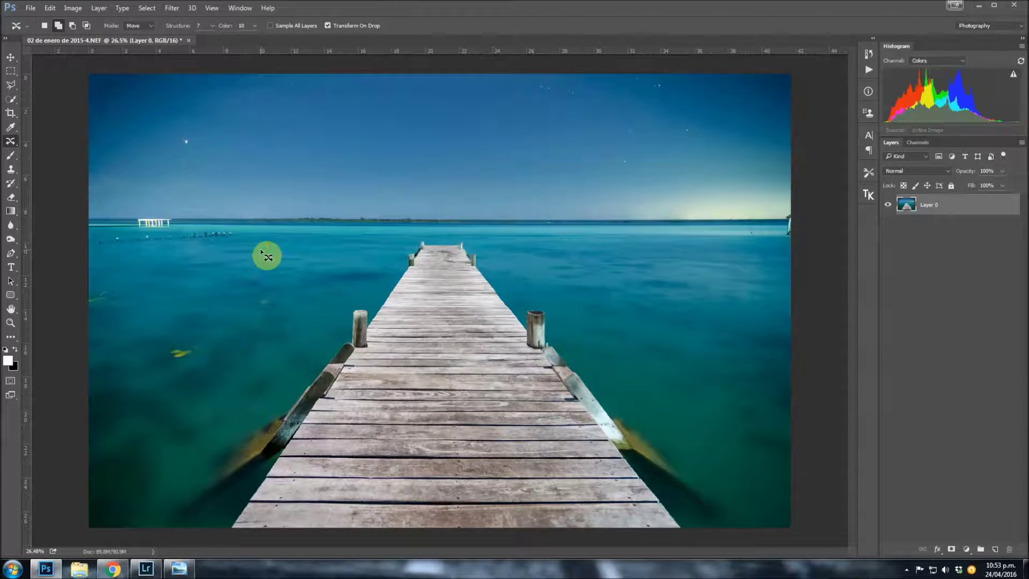
scroll(267, 254, "down", 1)
scroll(268, 260, "down", 1)
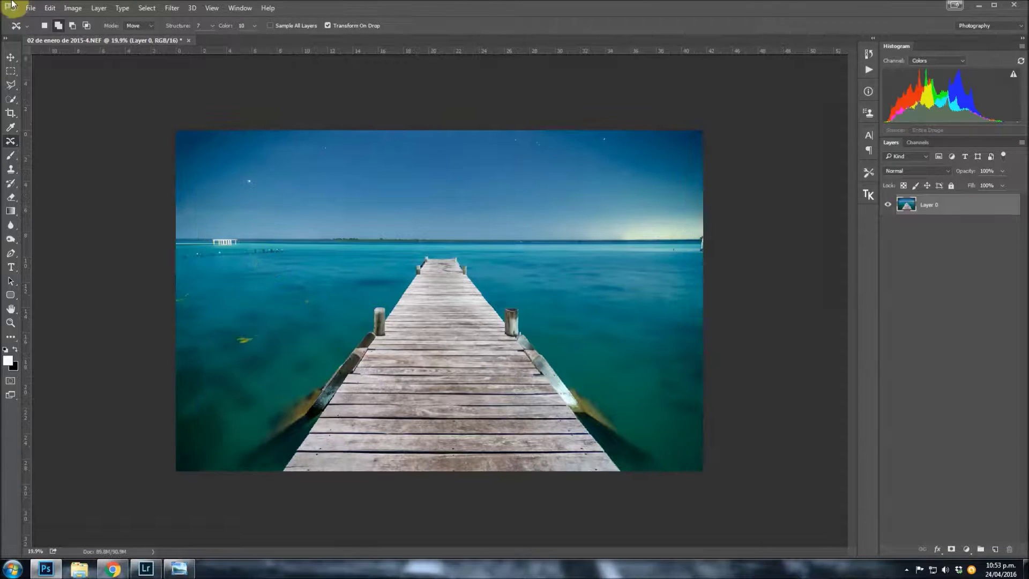
Select the whole pier photo with the Rectangular Marquee
left_click(53, 8)
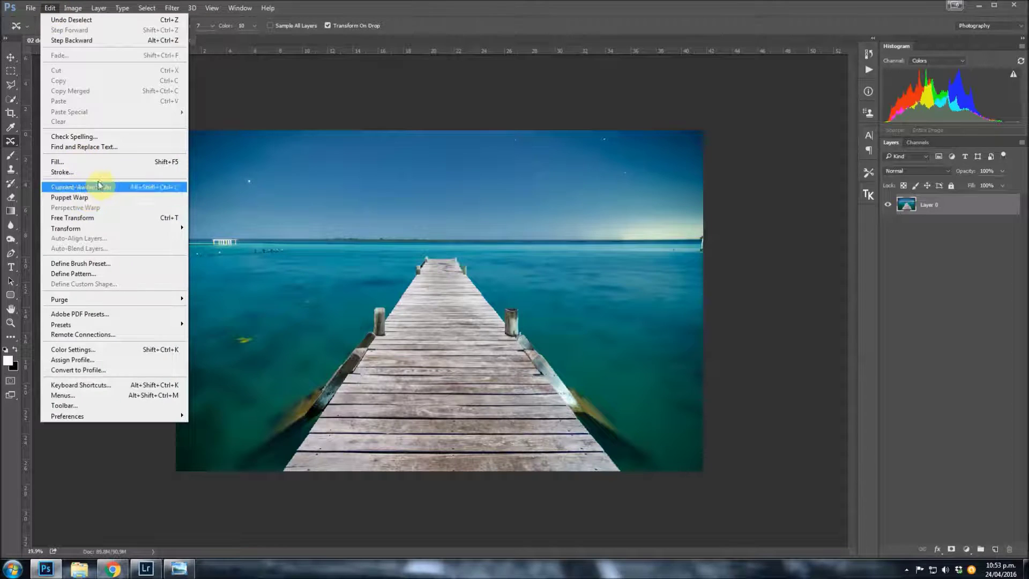
left_click(281, 111)
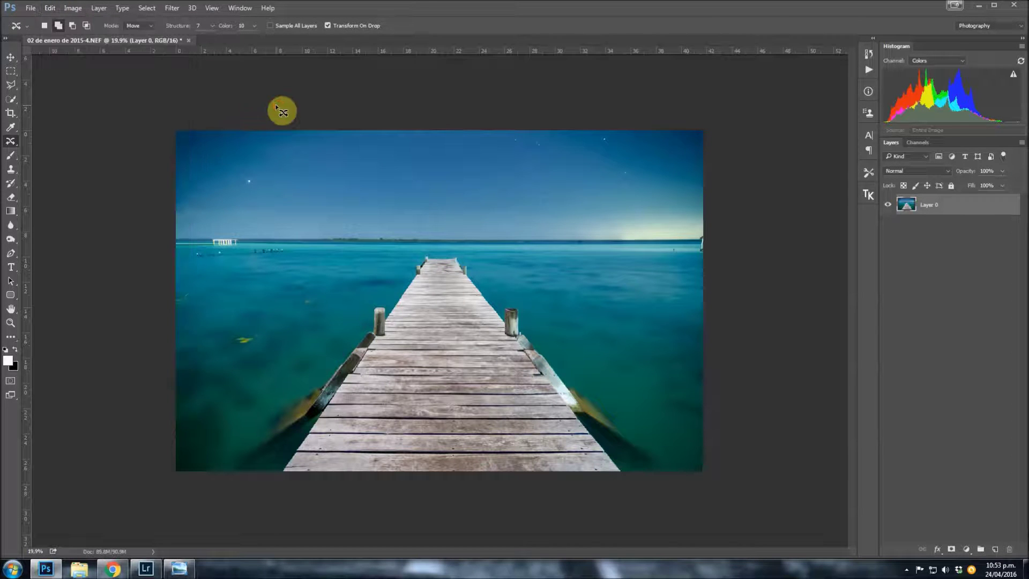
left_click(11, 71)
left_click_drag(145, 119, 707, 484)
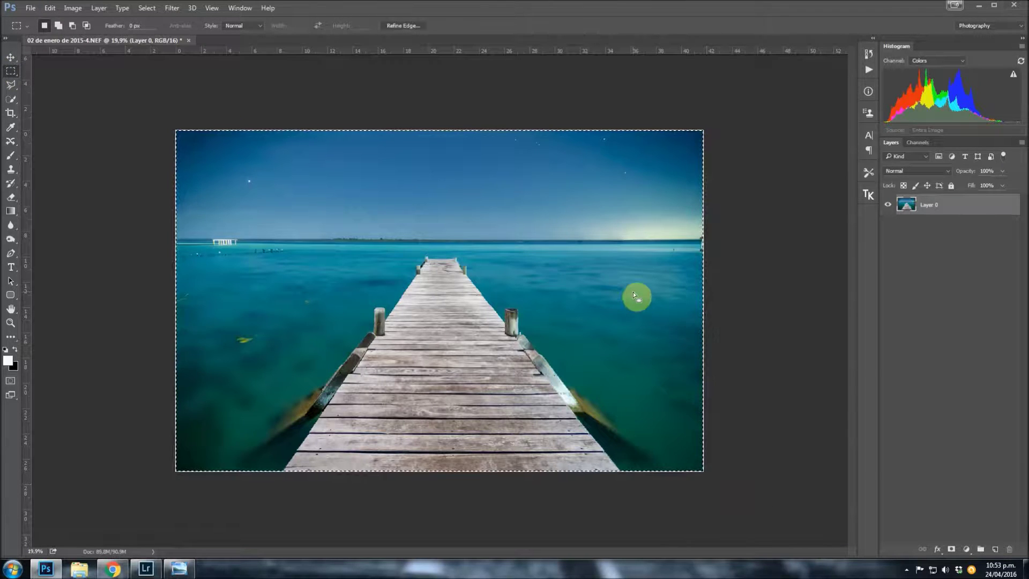
Trial-stretch the selection with Edit > Transform > Scale, then cancel to keep its original size
left_click(50, 8)
mouse_move(65, 229)
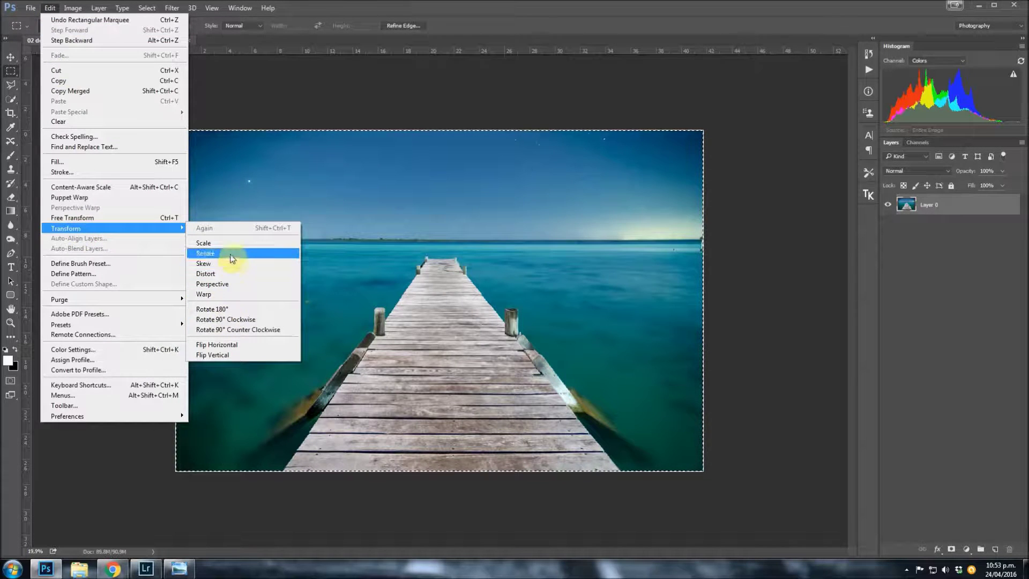
left_click(230, 244)
mouse_move(442, 132)
left_mouse_down()
mouse_move(449, 186)
mouse_move(449, 130)
left_mouse_up()
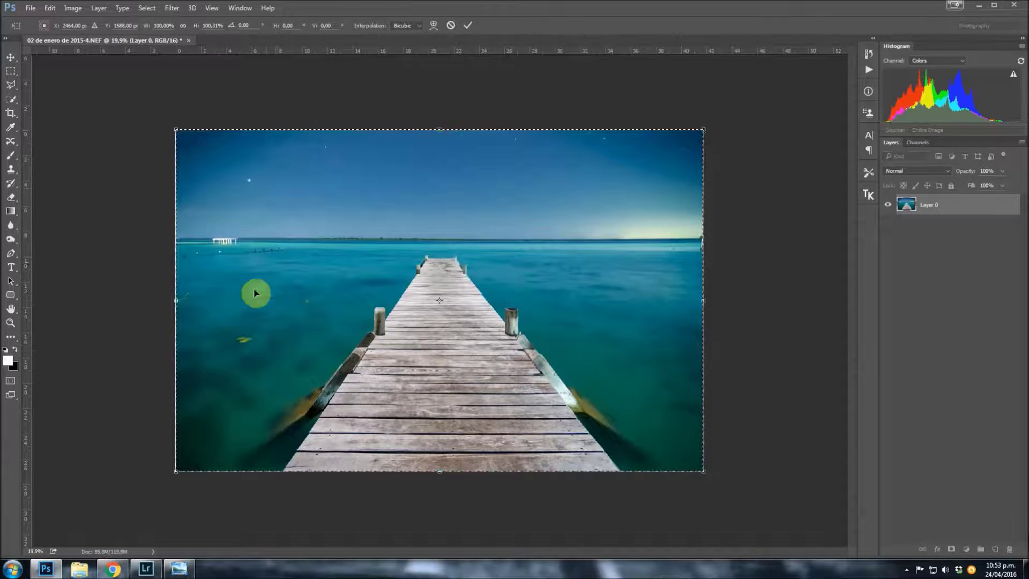
left_click_drag(174, 299, 132, 304)
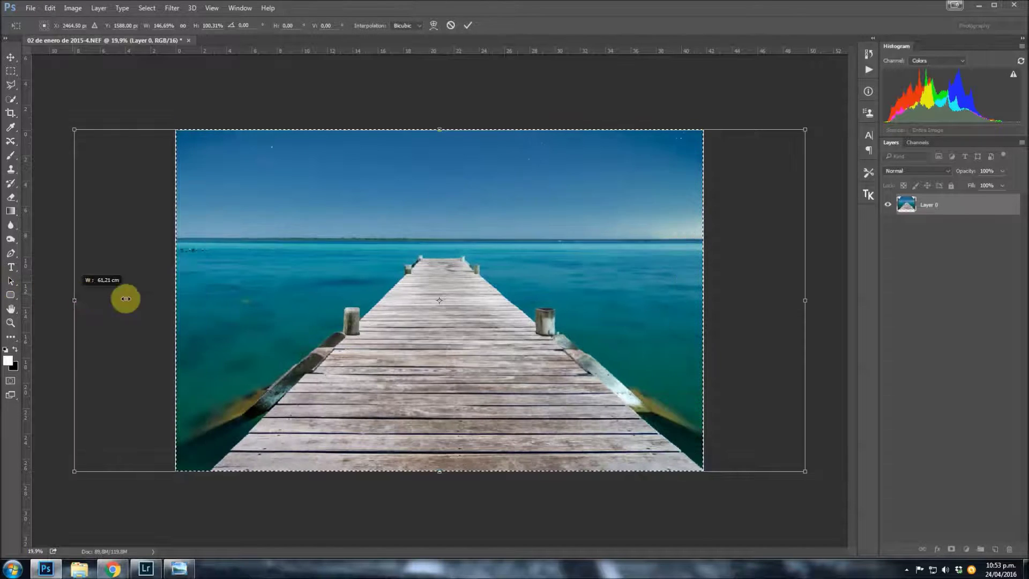
mouse_move(132, 304)
left_mouse_down()
mouse_move(104, 303)
mouse_move(173, 299)
left_mouse_up()
key("Return")
key("m")
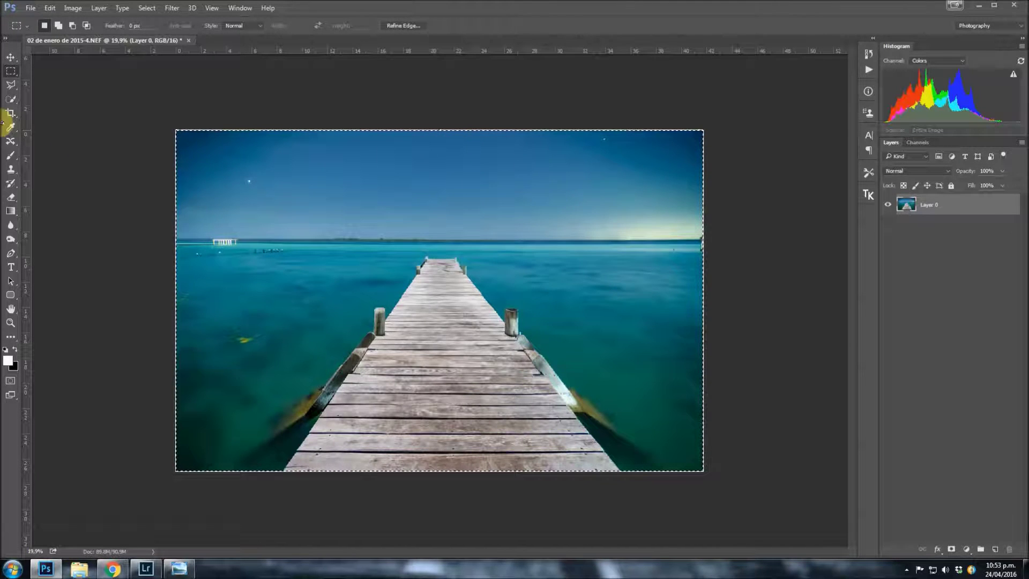
left_click(46, 11)
left_click(253, 243)
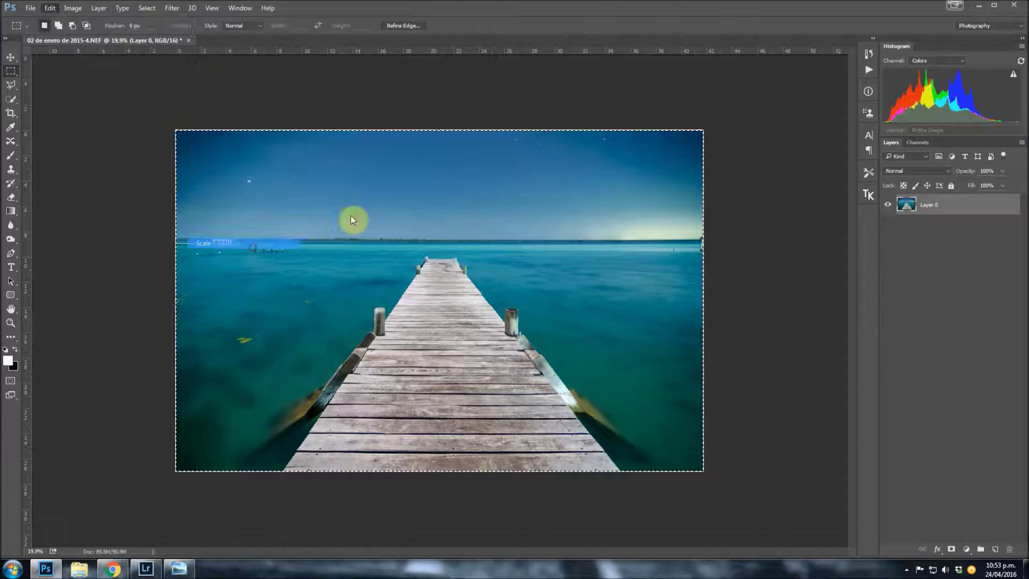
left_click_drag(437, 130, 445, 215)
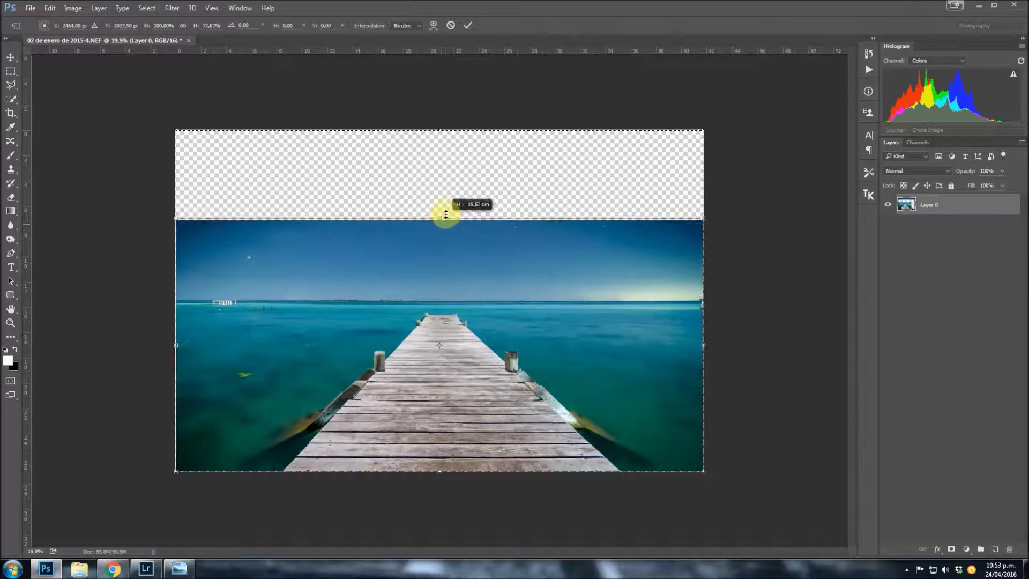
left_click_drag(446, 215, 446, 129)
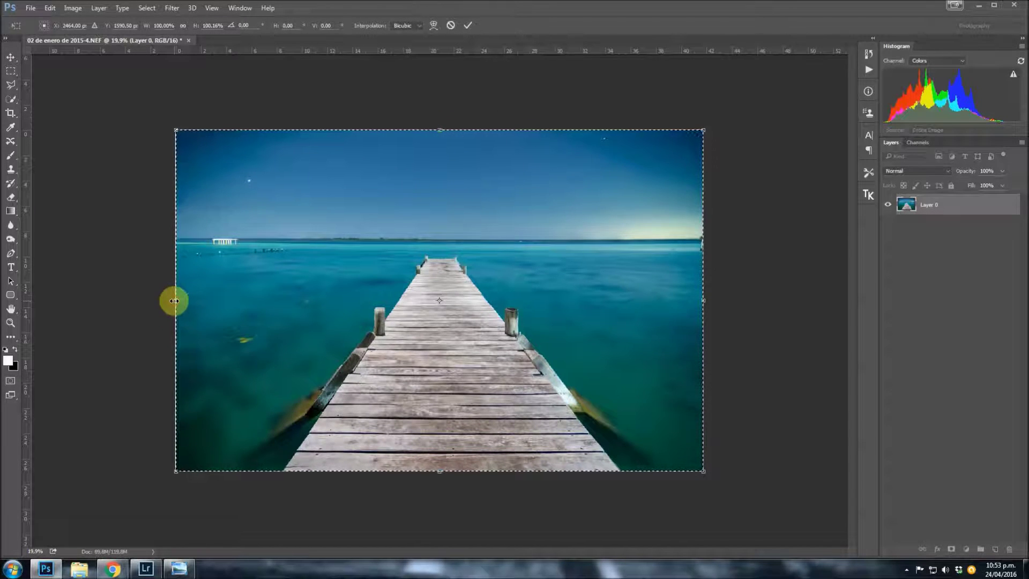
mouse_move(171, 301)
left_mouse_down()
mouse_move(104, 306)
mouse_move(172, 320)
left_mouse_up()
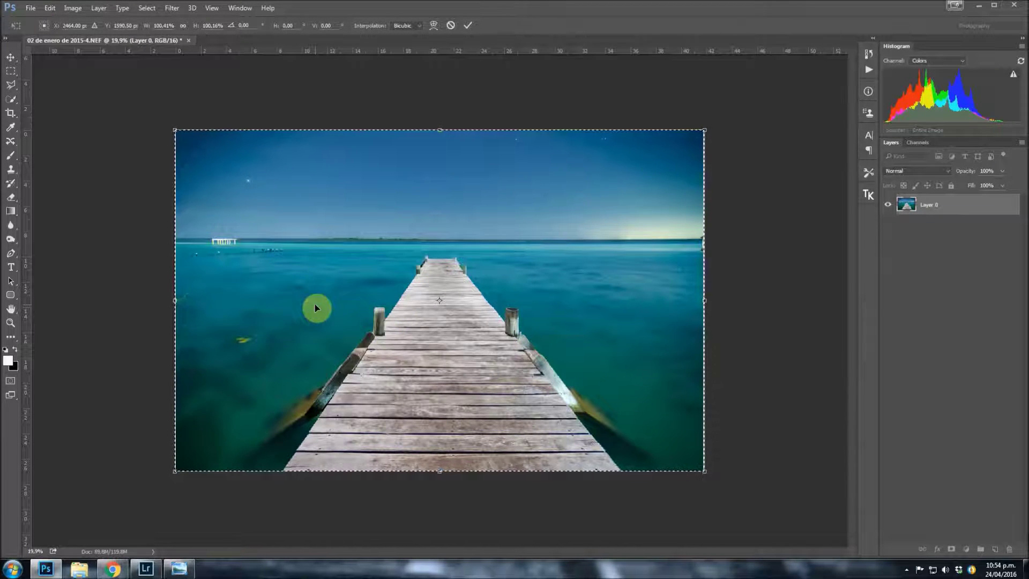
double_click(322, 275)
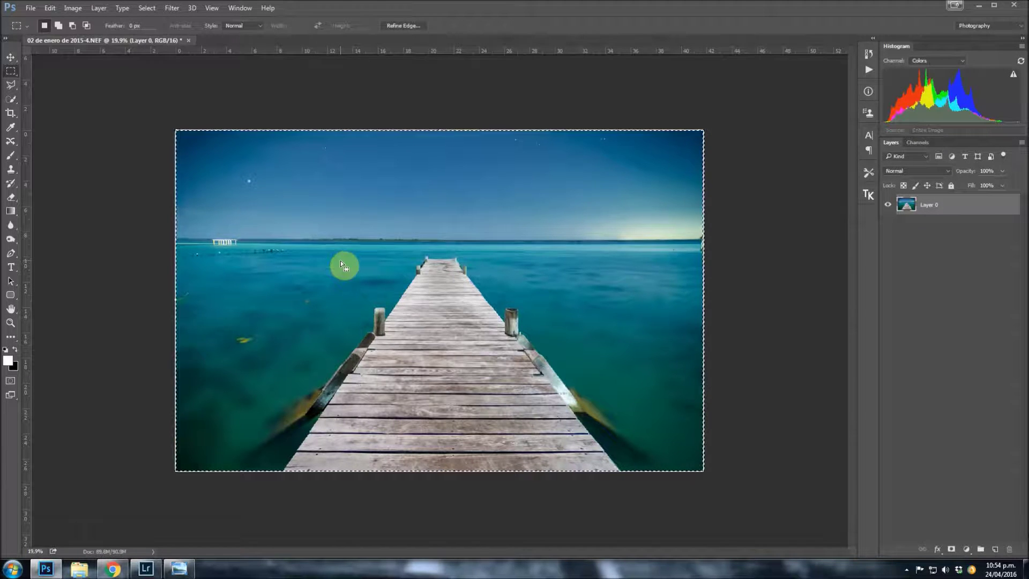
Start Content-Aware Scale and test squashing the top to ~87% and the right side, ending at 100%
left_click(50, 8)
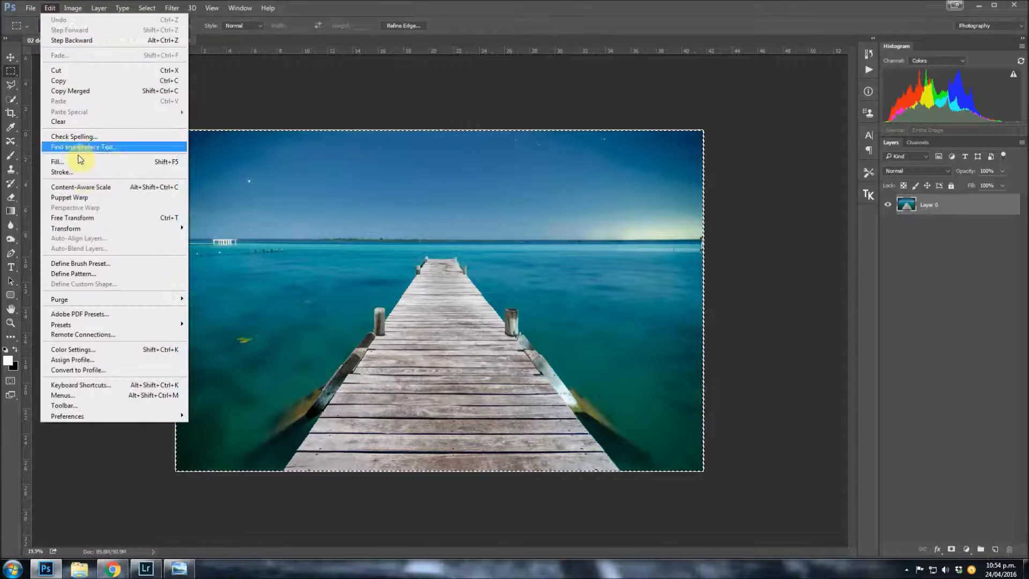
left_click(83, 189)
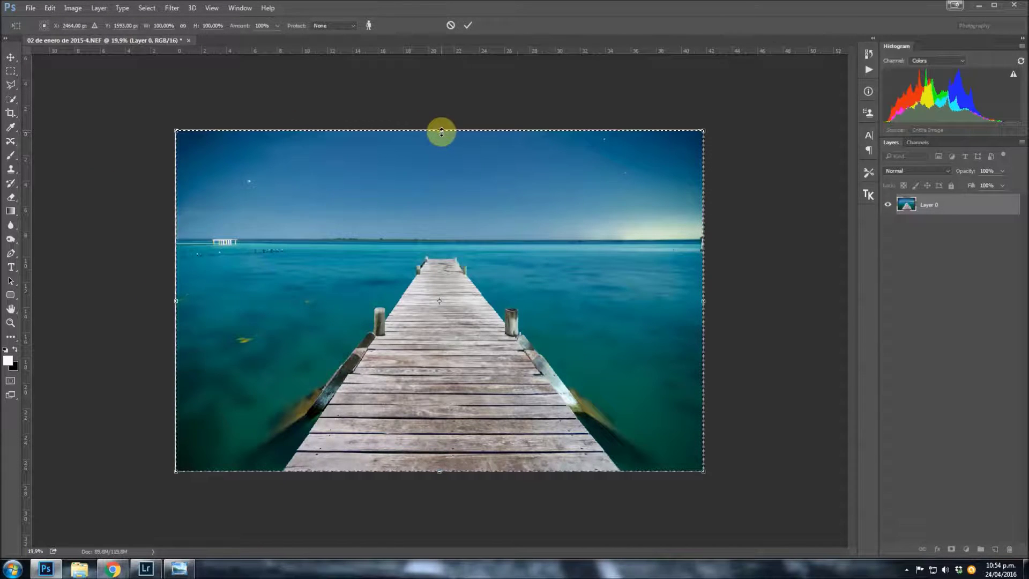
mouse_move(442, 132)
left_mouse_down()
mouse_move(443, 182)
mouse_move(451, 133)
left_mouse_up()
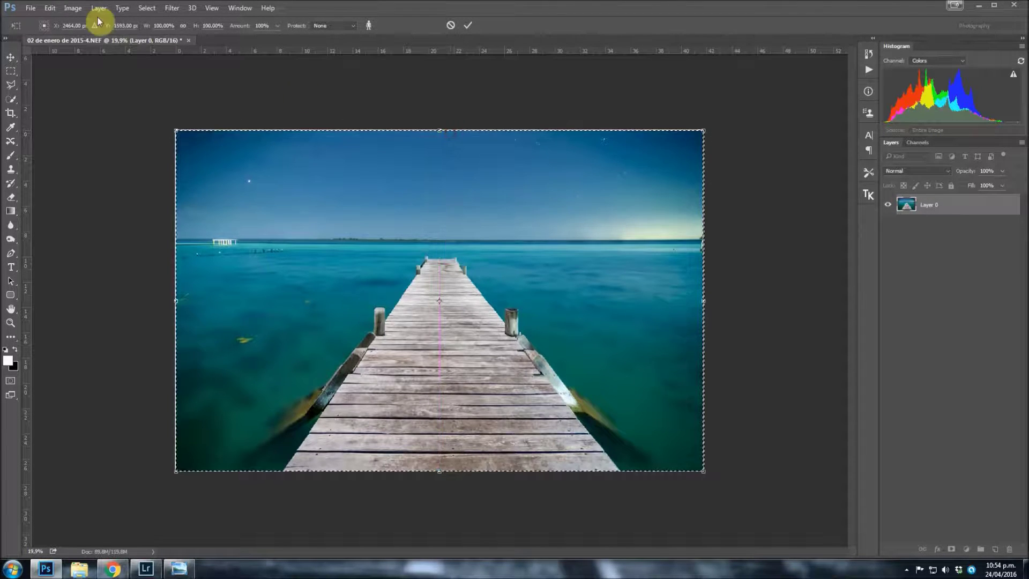
left_click(49, 8)
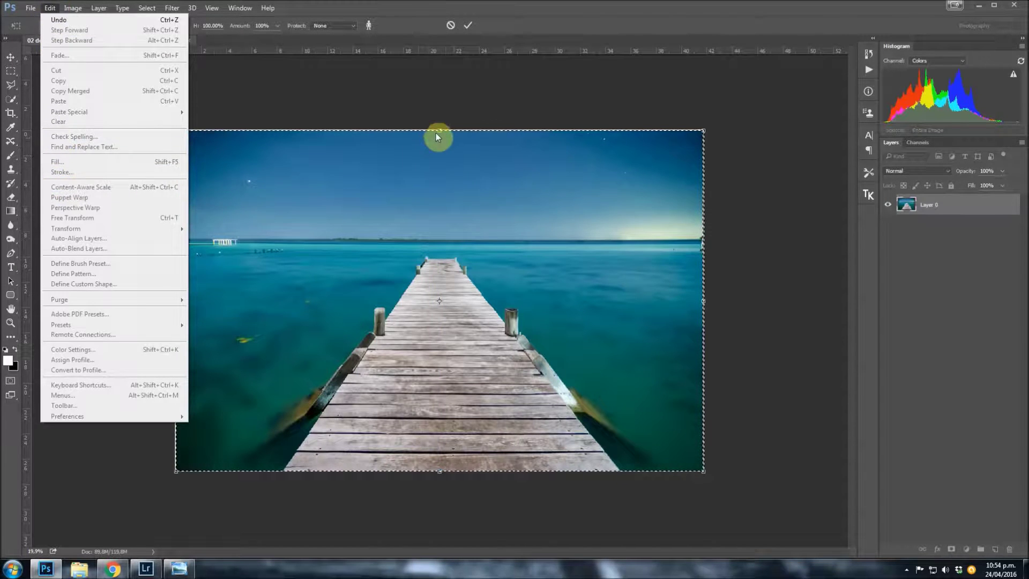
left_click(439, 132)
left_click_drag(438, 133, 439, 169)
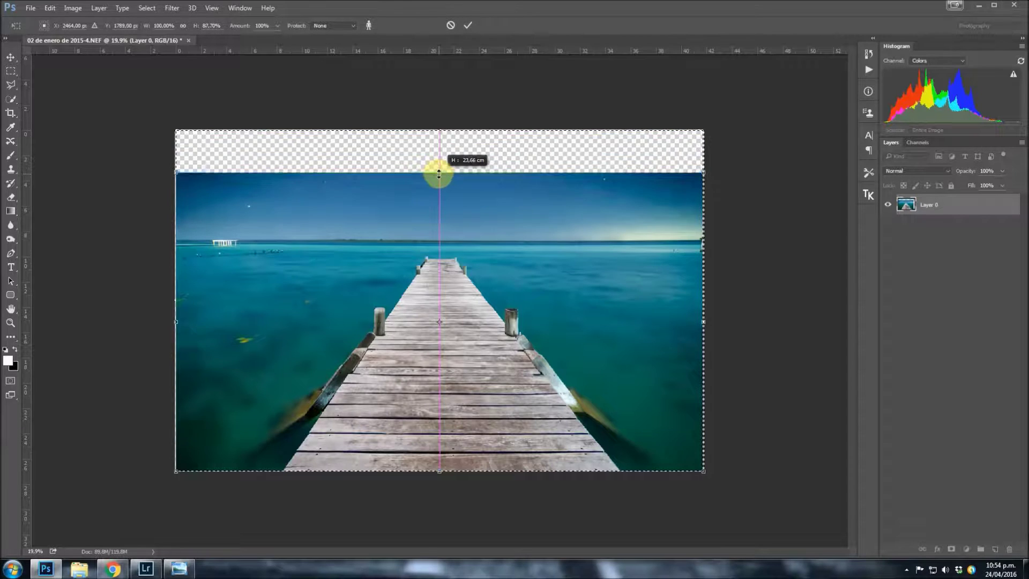
mouse_move(439, 169)
left_mouse_down()
mouse_move(440, 186)
mouse_move(449, 132)
left_mouse_up()
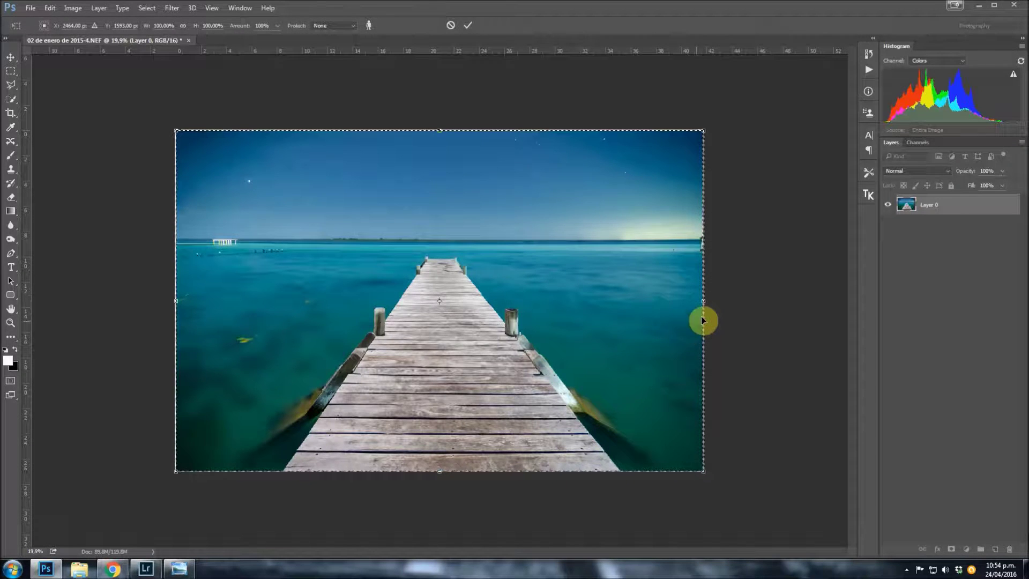
mouse_move(706, 307)
left_mouse_down()
mouse_move(629, 313)
mouse_move(701, 315)
mouse_move(651, 324)
mouse_move(704, 328)
left_mouse_up()
mouse_move(440, 130)
left_mouse_down()
mouse_move(444, 166)
mouse_move(451, 129)
left_mouse_up()
scroll(472, 234, "down", 1)
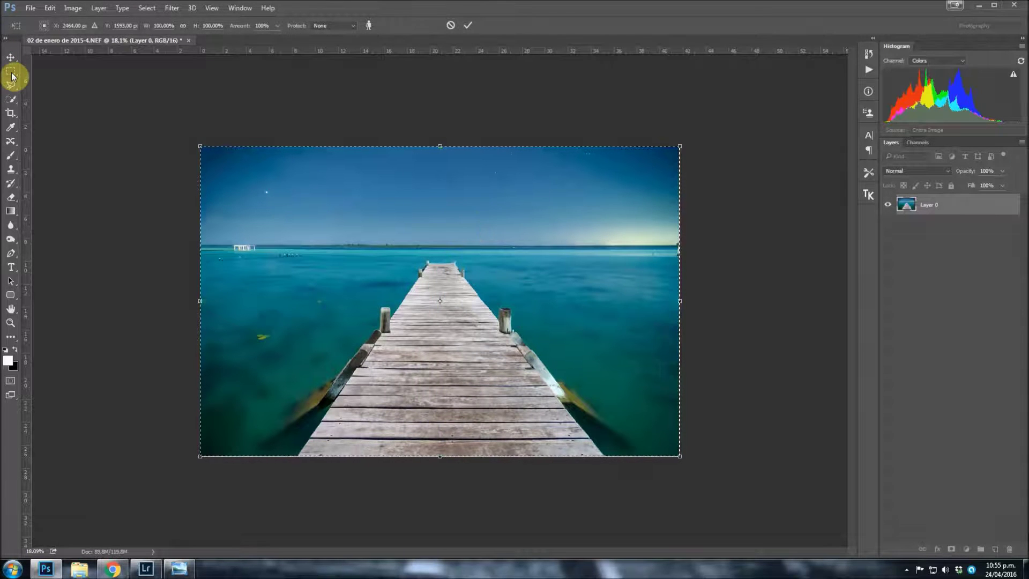
Dismiss the pending scale and crop the canvas wider, adding transparent strips on both sides
left_click(12, 76)
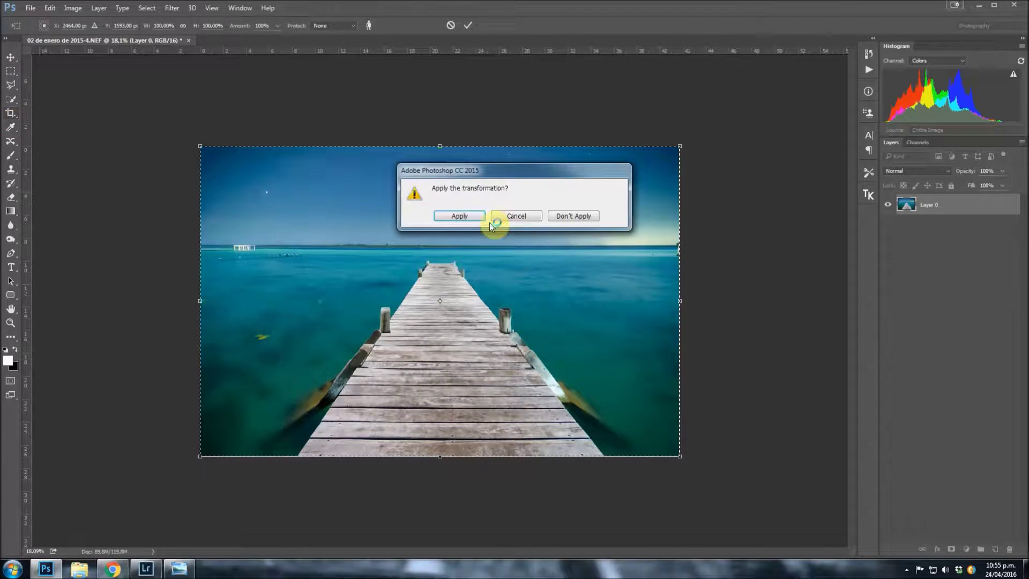
left_click(566, 221)
left_click_drag(197, 301, 137, 301)
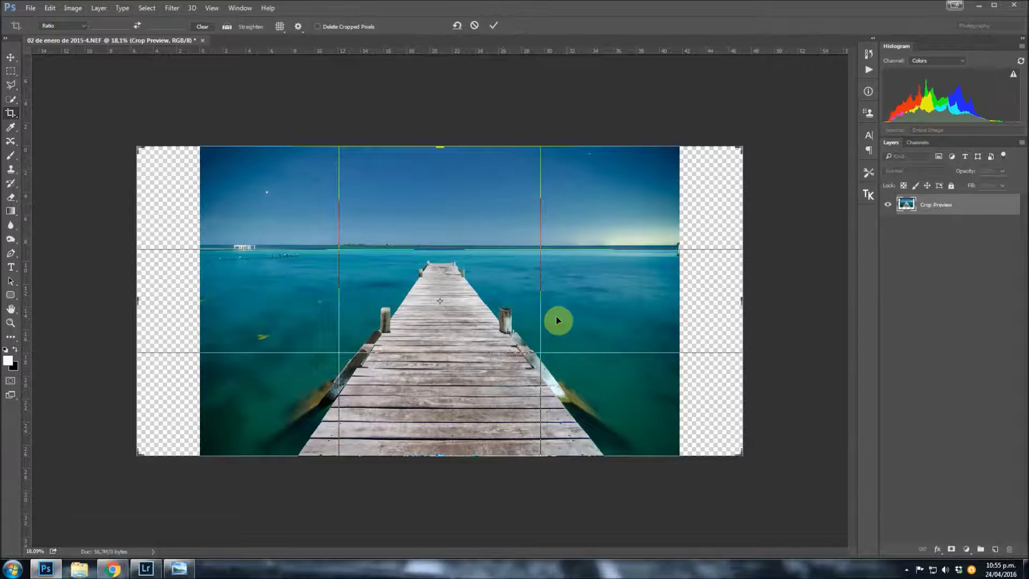
double_click(488, 321)
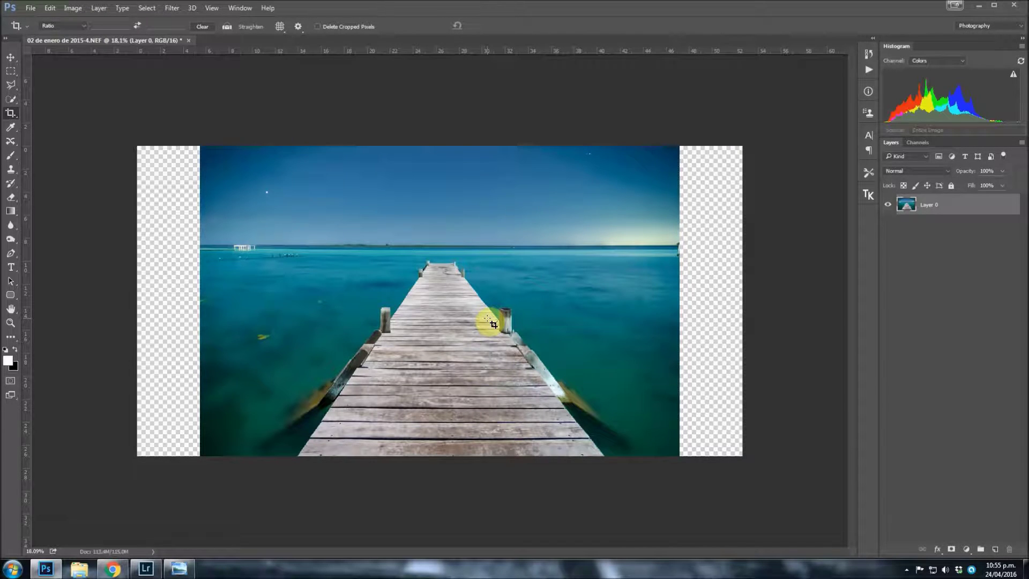
left_click(11, 70)
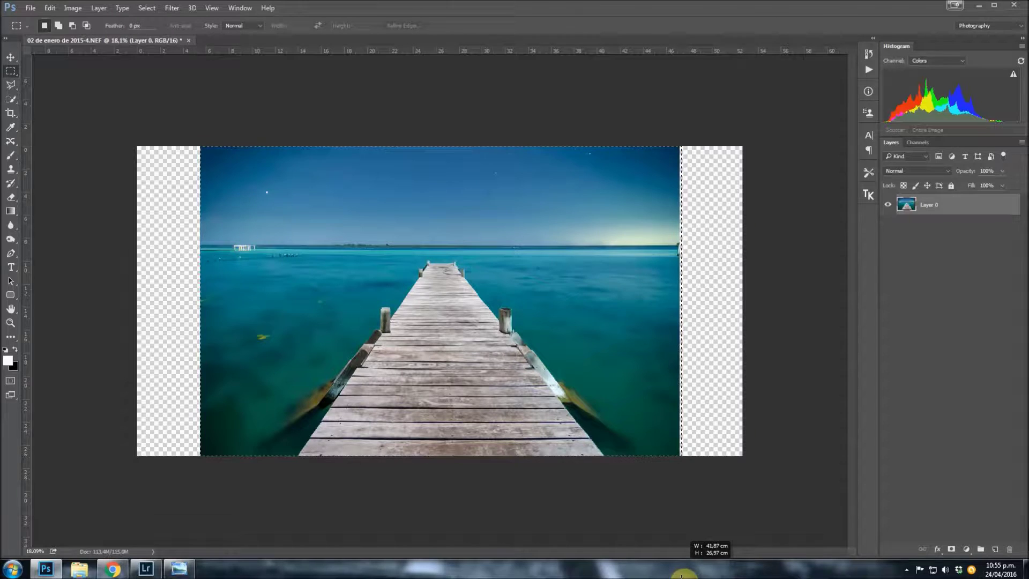
Marquee-select only the photo area, try a plain ~127% sideways stretch, then cancel it
left_click_drag(199, 155, 682, 576)
left_click(50, 8)
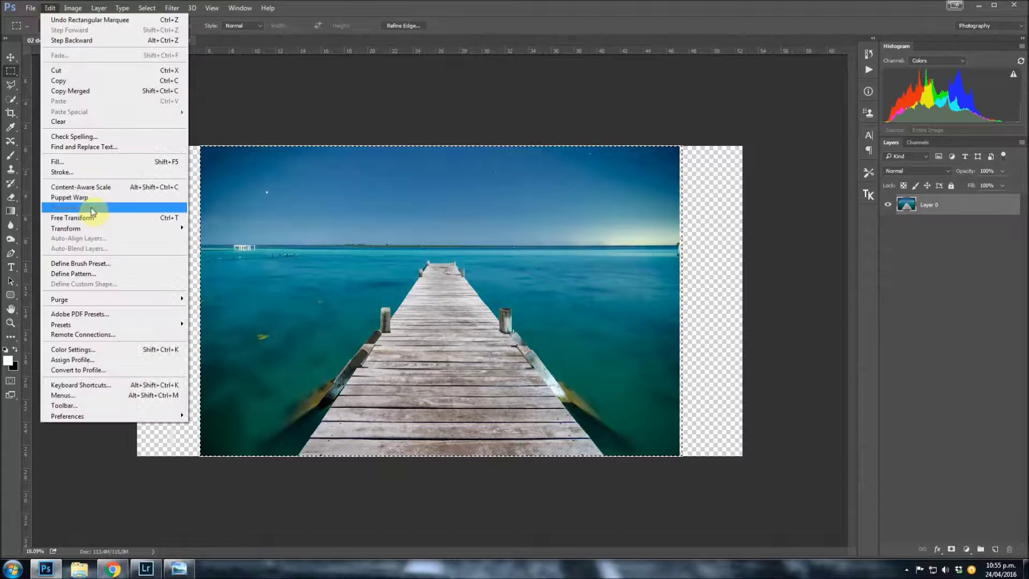
left_click(215, 241)
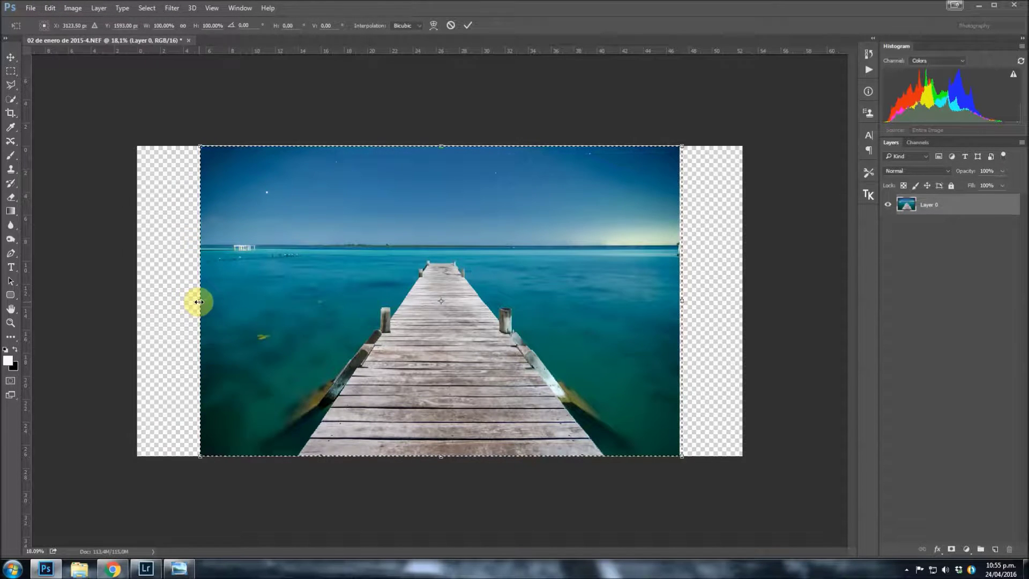
left_click_drag(198, 302, 134, 300)
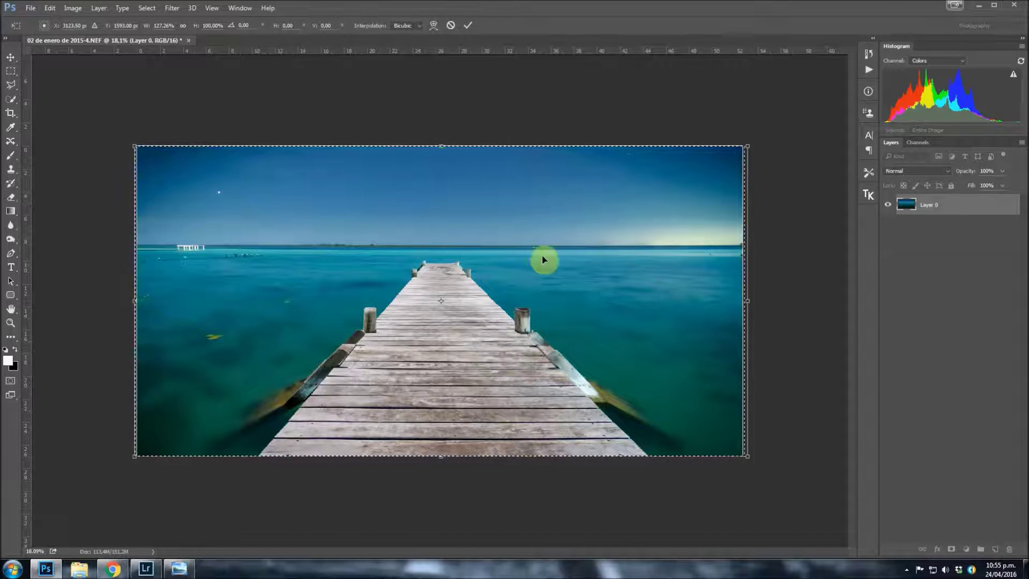
key("Escape")
key("ctrl+0")
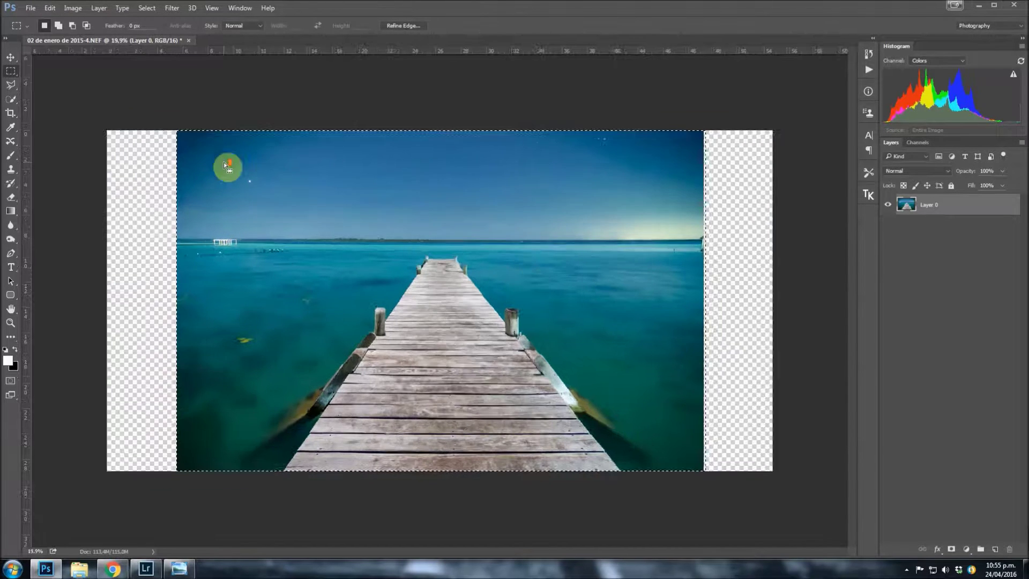
left_click(49, 8)
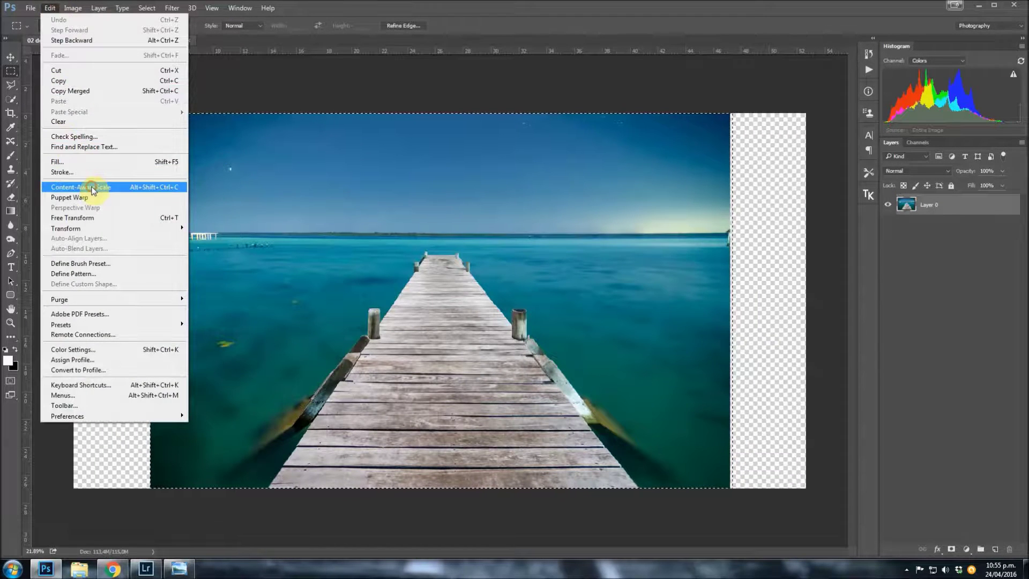
left_click(80, 185)
scroll(179, 315, "down", 1)
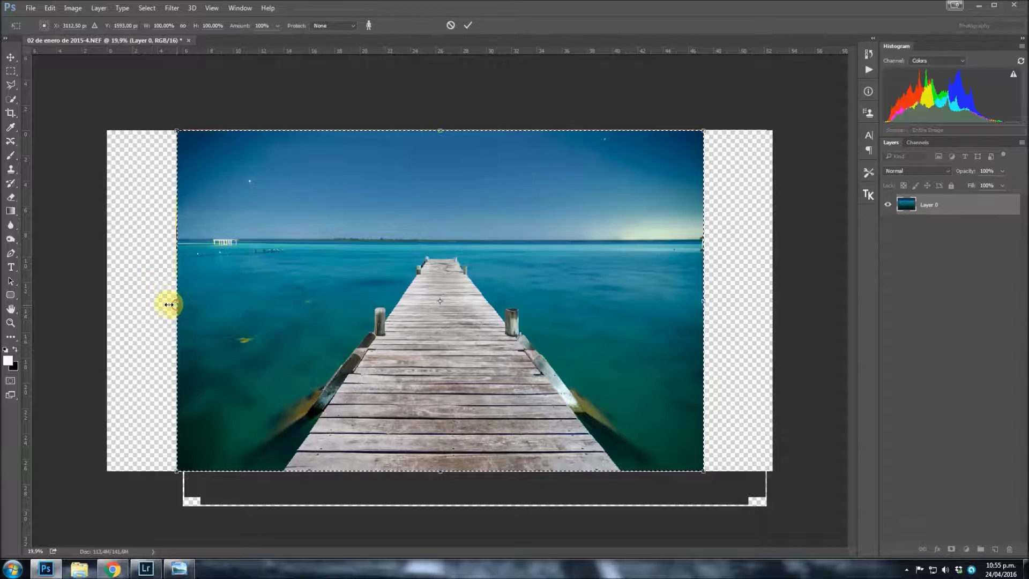
left_click_drag(169, 305, 166, 303)
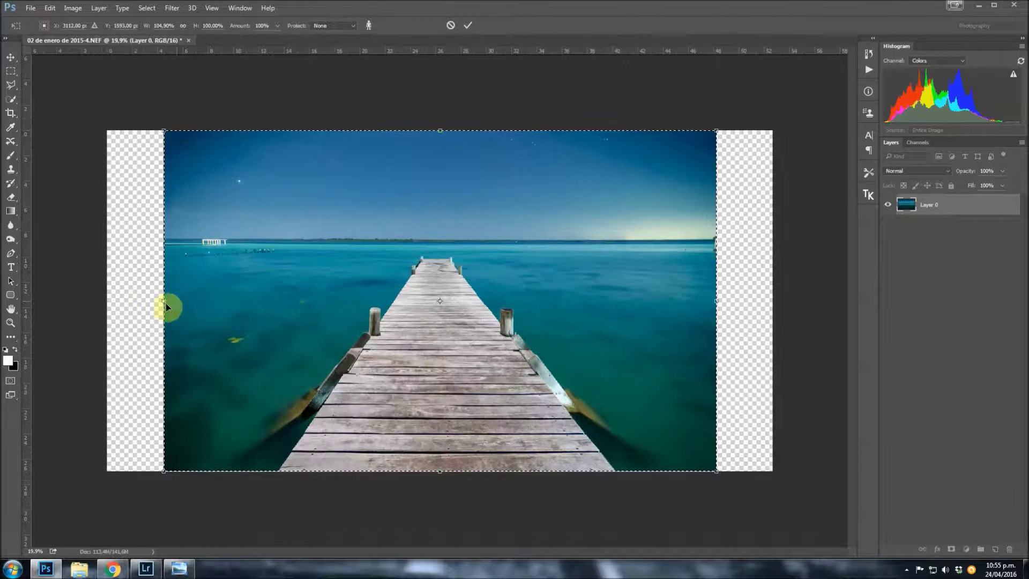
left_click_drag(163, 304, 106, 304)
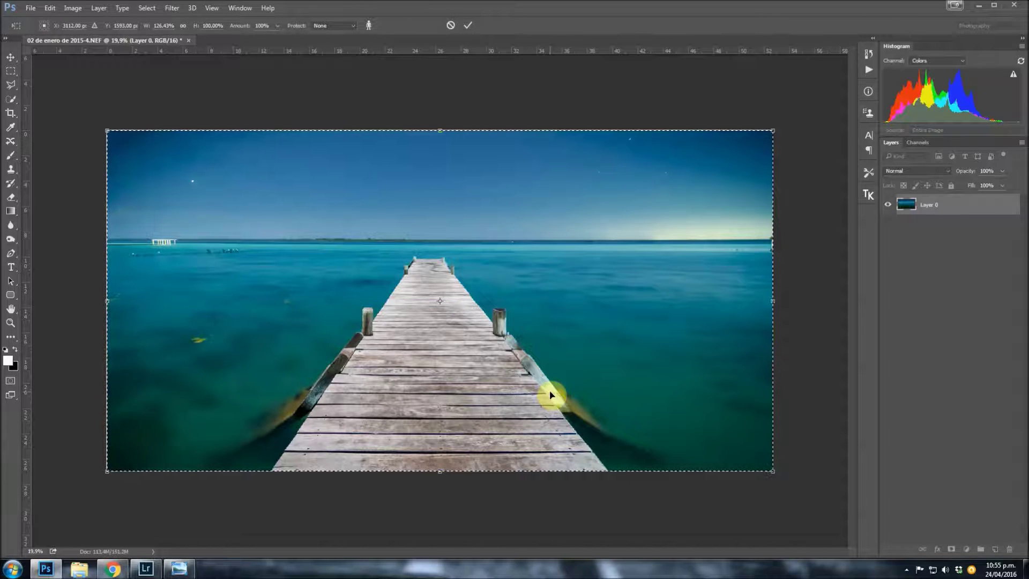
scroll(163, 321, "down", 1)
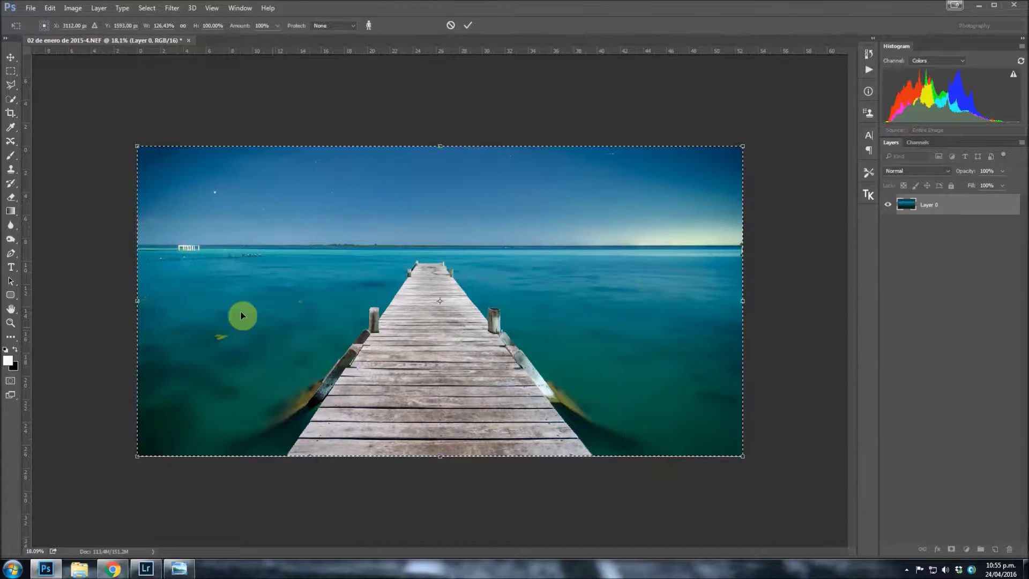
left_click_drag(135, 301, 38, 300)
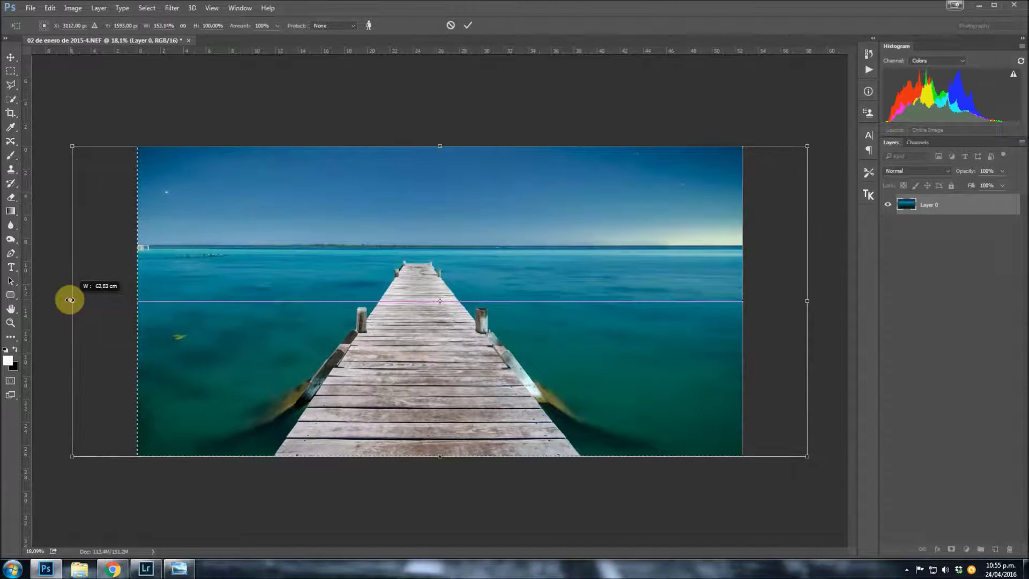
left_click_drag(38, 301, 55, 300)
left_click_drag(461, 357, 506, 358)
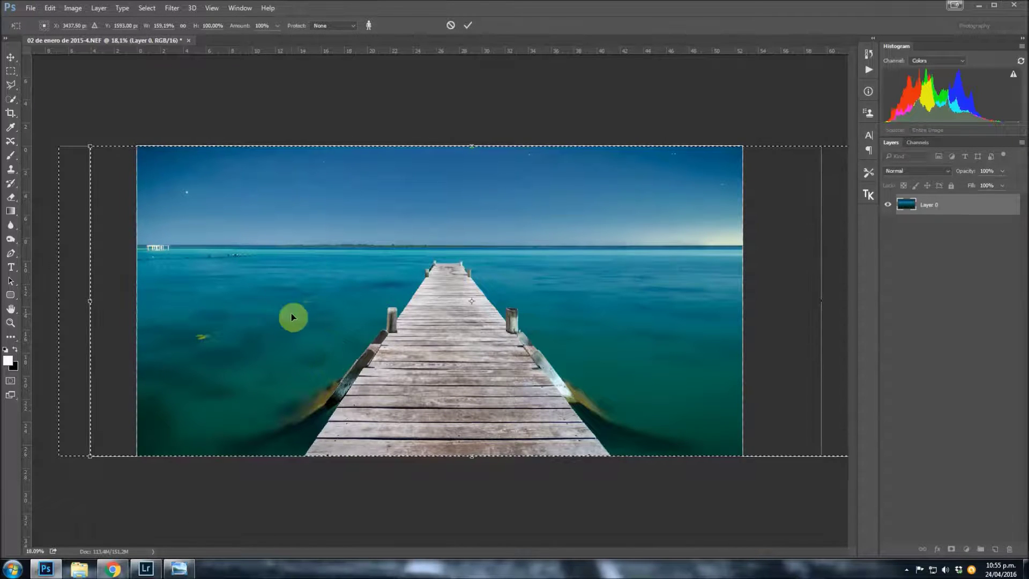
key("Escape")
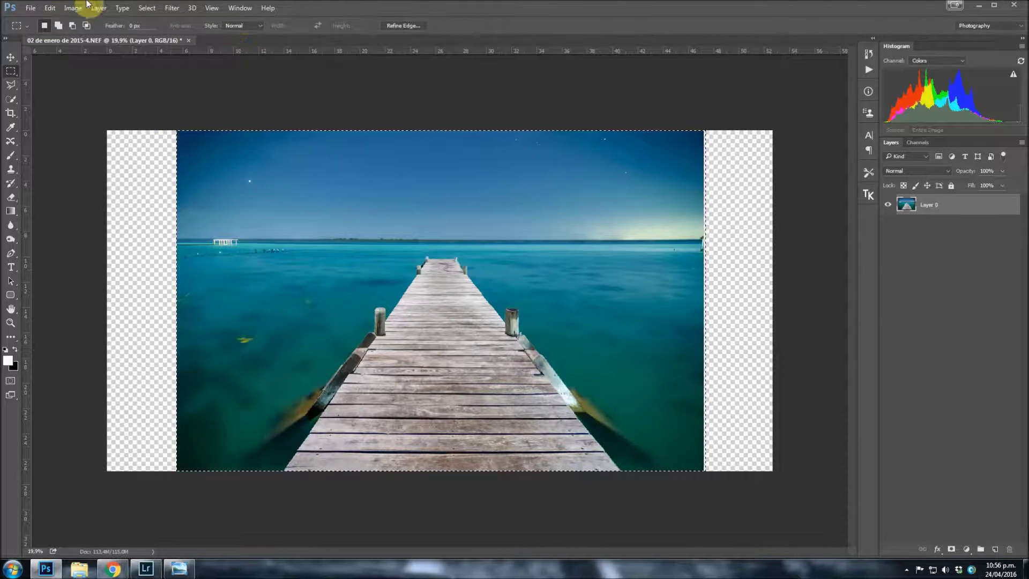
left_click(50, 8)
left_click(134, 187)
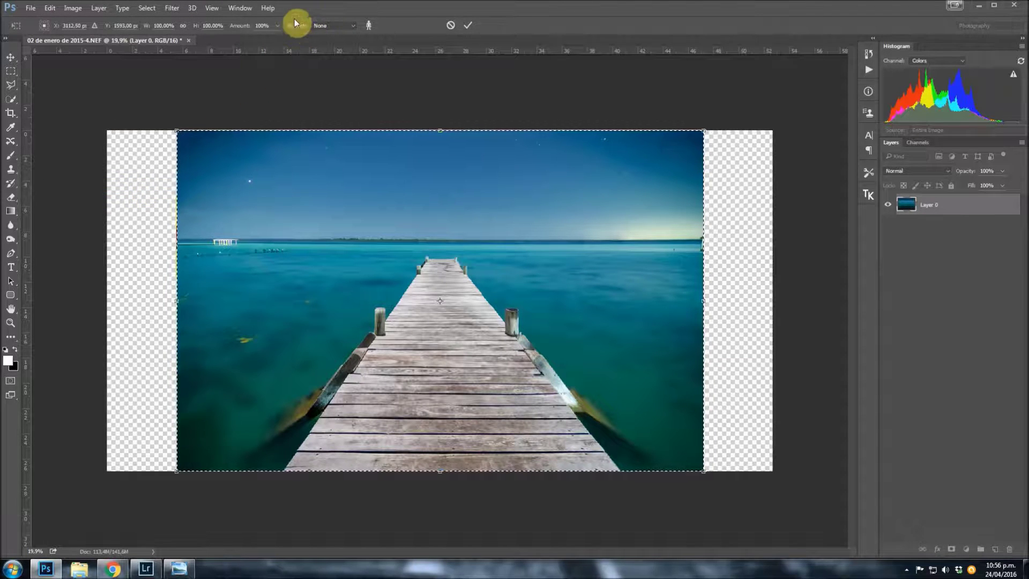
left_click(339, 27)
left_click(338, 26)
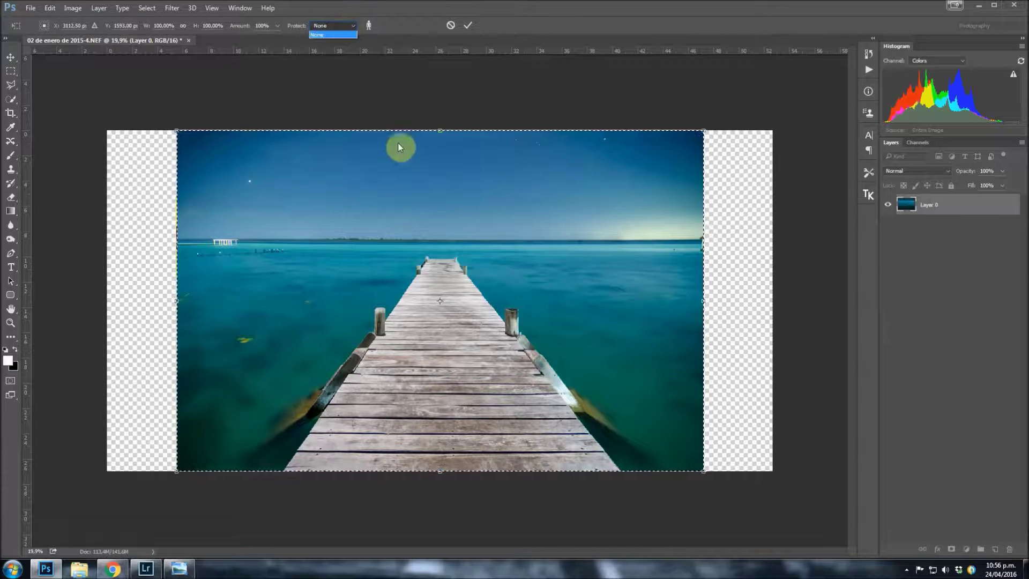
left_click(332, 35)
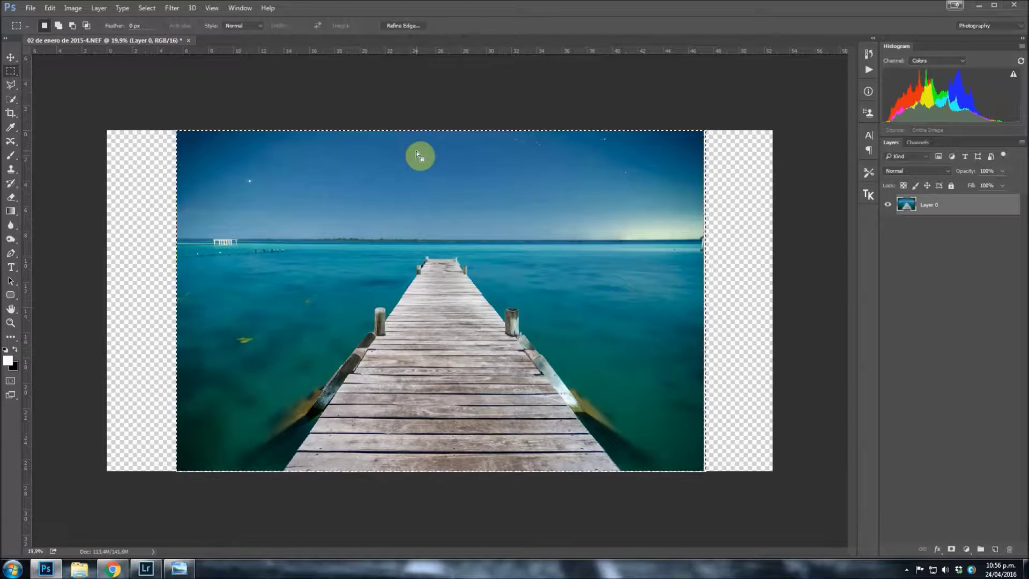
key("Return")
scroll(507, 288, "up", 1)
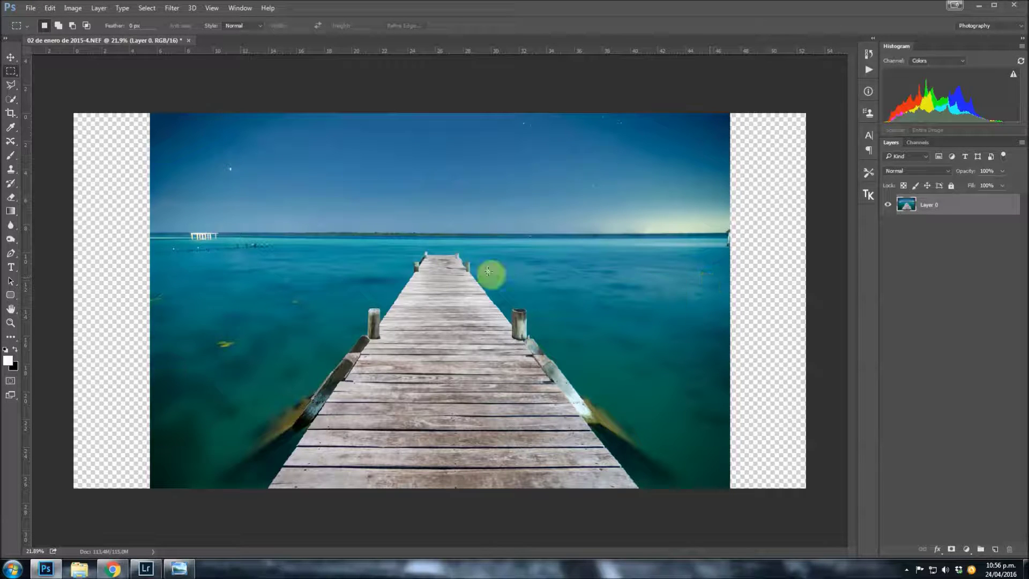
Outline the main pier with the Polygonal Lasso and close it into a selection
left_click(11, 85)
left_click(654, 496)
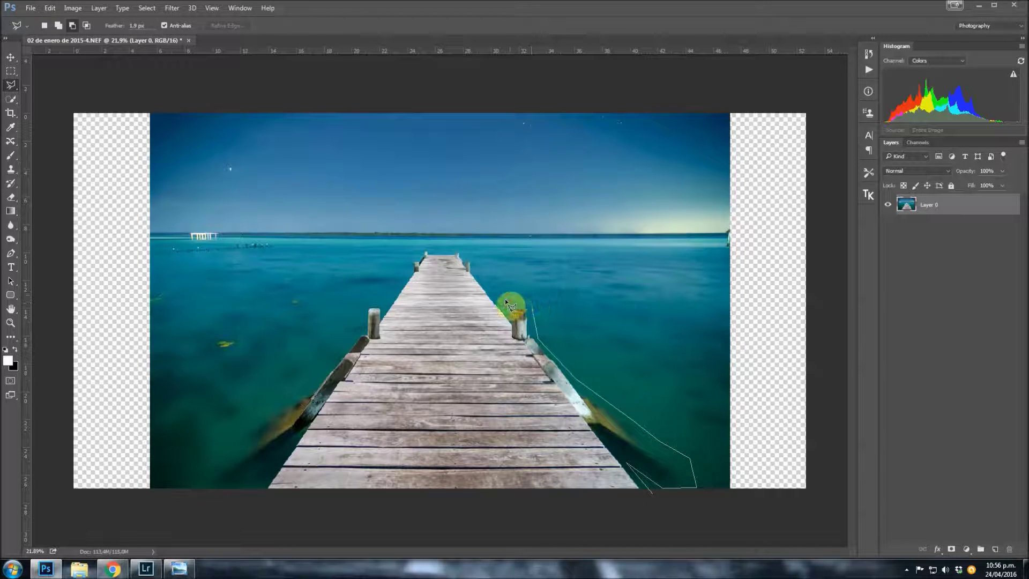
left_click(472, 261)
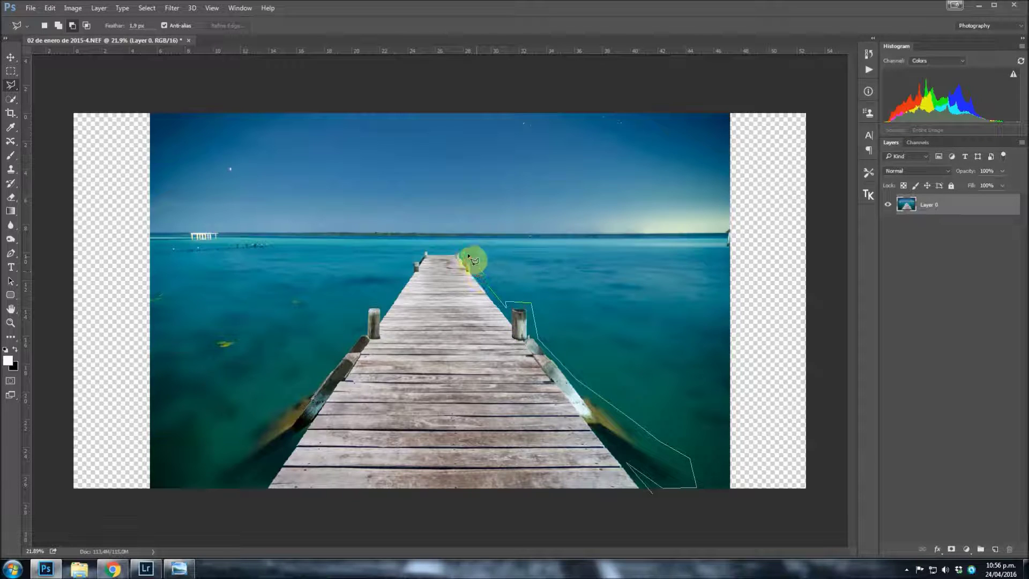
left_click(422, 251)
left_click(328, 366)
left_click(244, 429)
left_click(219, 488)
left_click(239, 489)
left_click(275, 465)
left_click(260, 495)
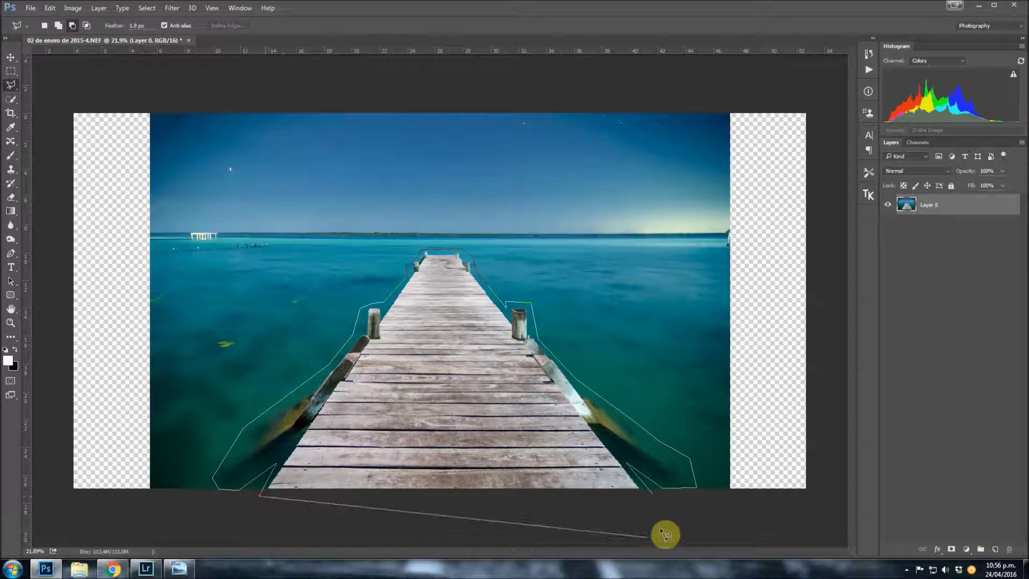
left_click(653, 496)
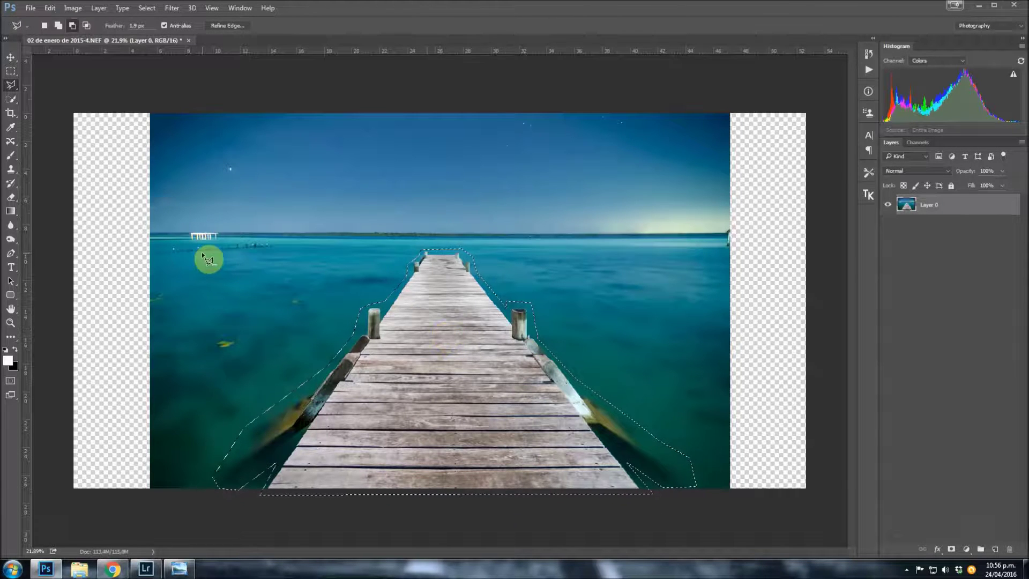
Add the small distant pier on the horizon to the pier selection
left_click(59, 28)
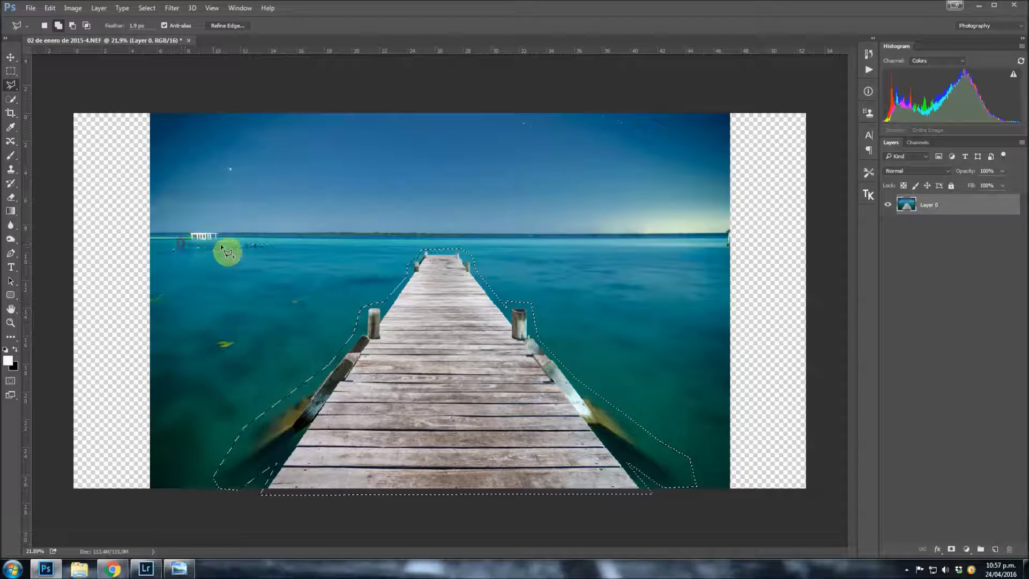
left_click(223, 243)
left_click(223, 226)
left_click(183, 228)
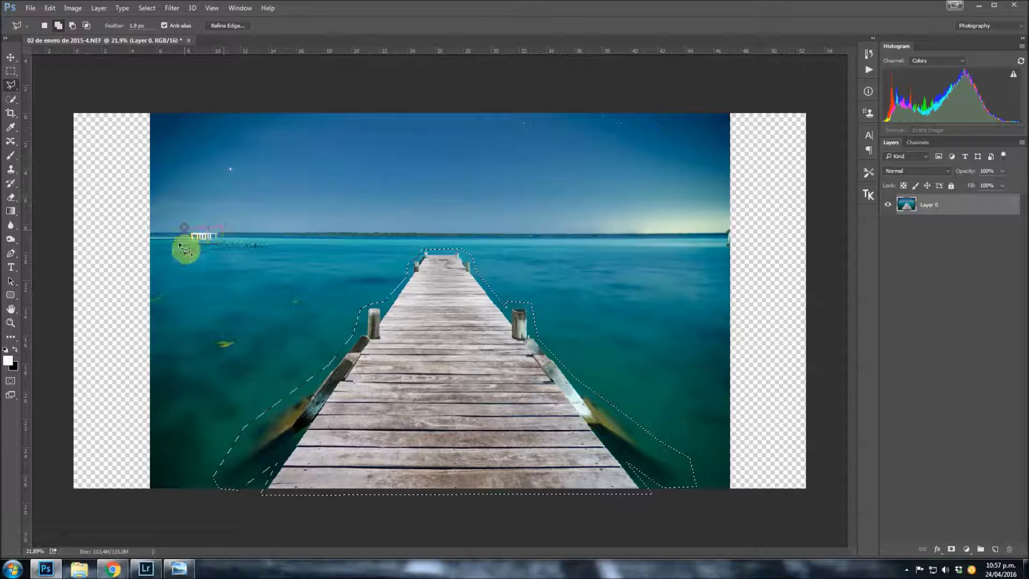
double_click(180, 246)
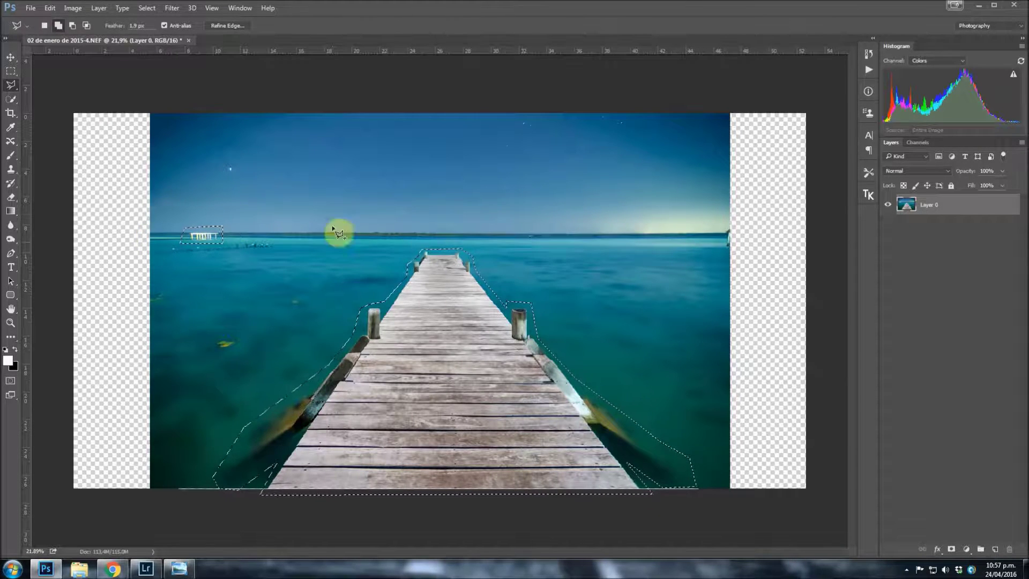
left_click(927, 143)
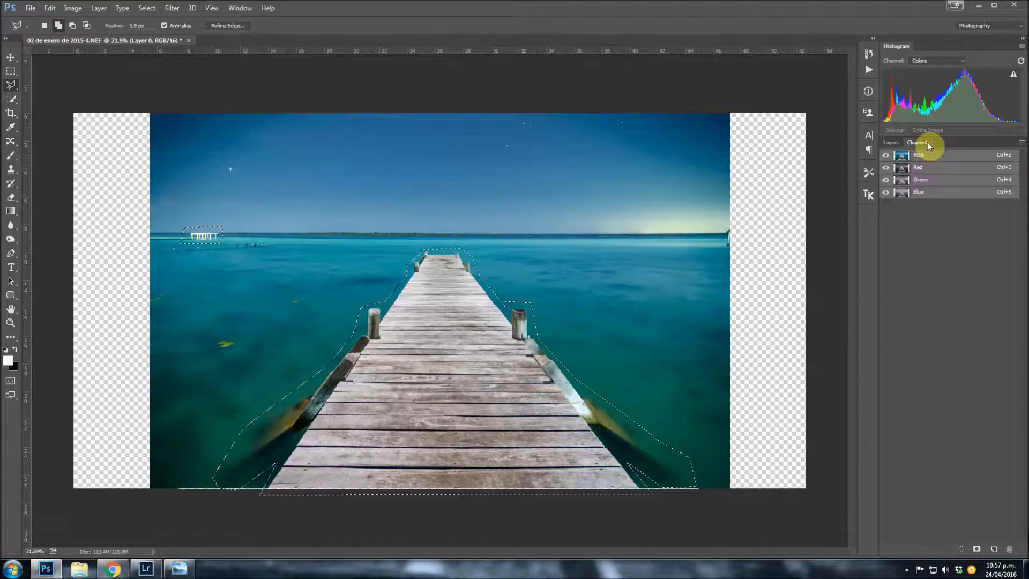
Save the pier selection as a new Alpha 1 channel, view it, and deselect
left_click(240, 8)
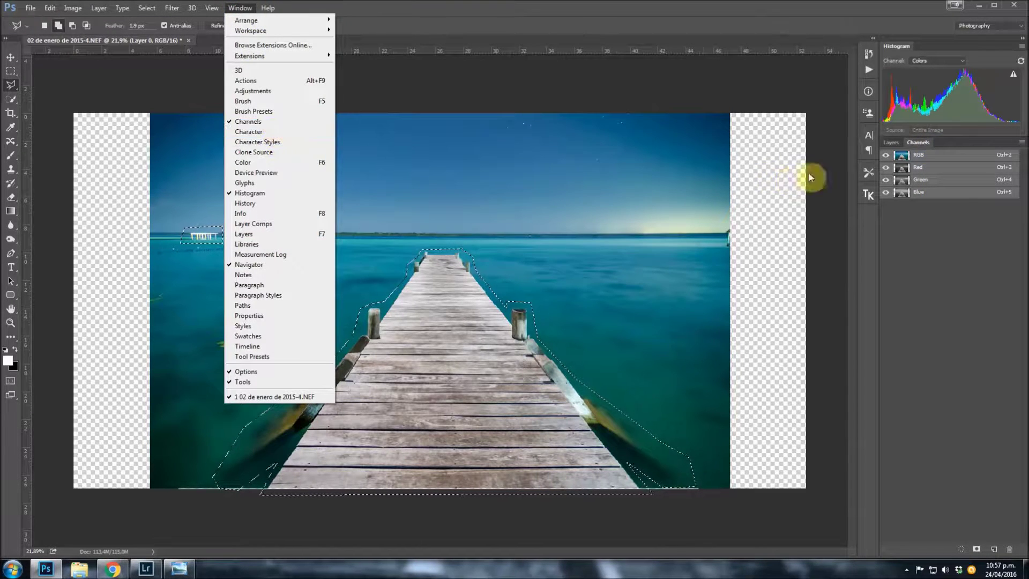
left_click(925, 144)
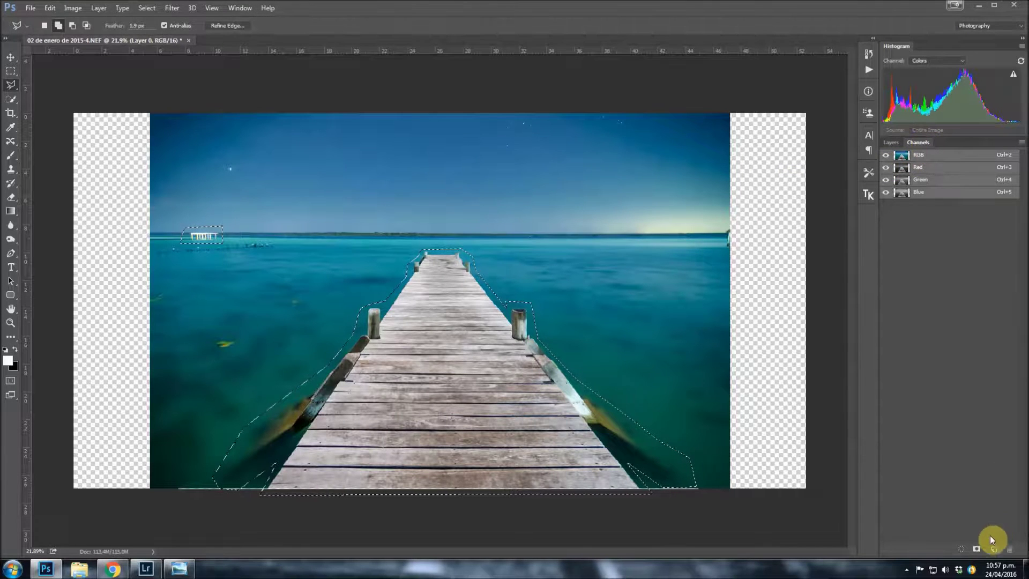
left_click(979, 549)
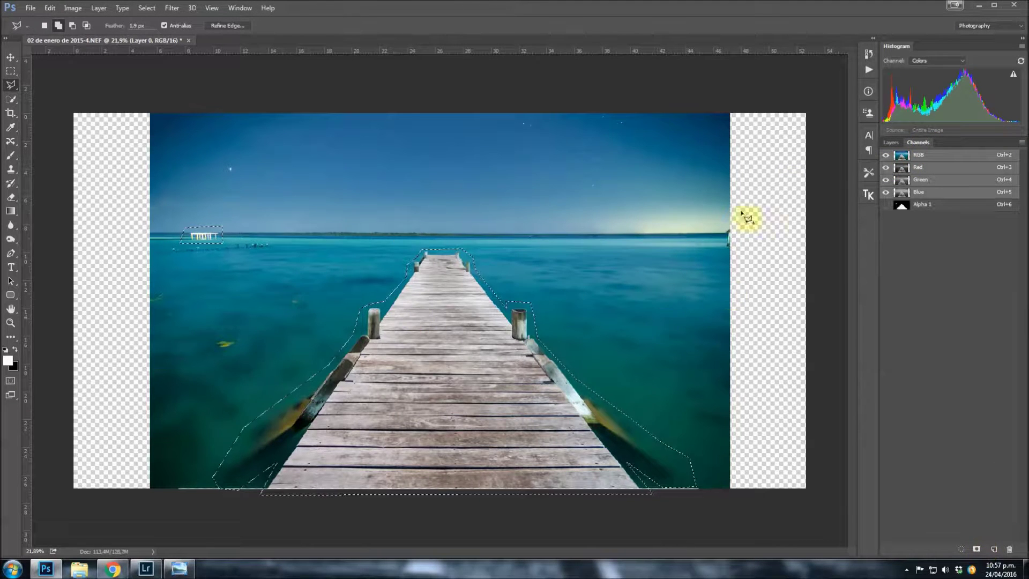
left_click(928, 206)
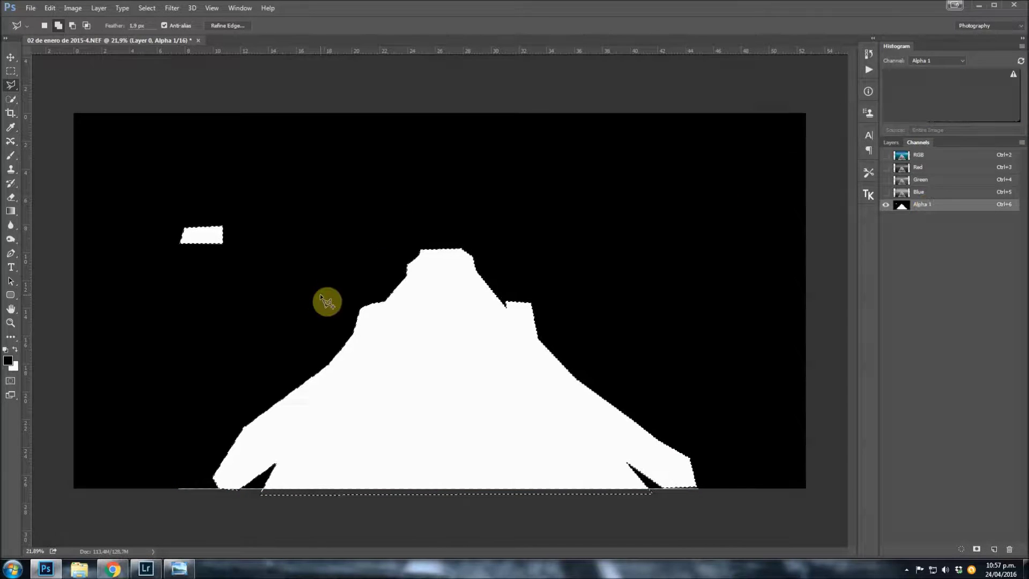
key("ctrl+d")
scroll(622, 333, "down", 1)
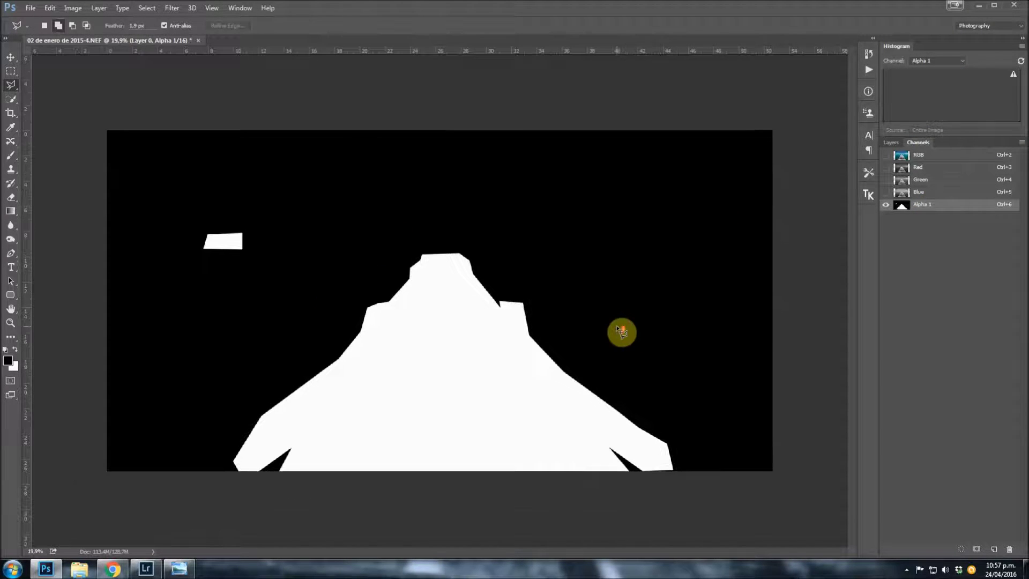
Rename Alpha 1 to 'Muelle' and return to the RGB composite and Layers panel
double_click(928, 207)
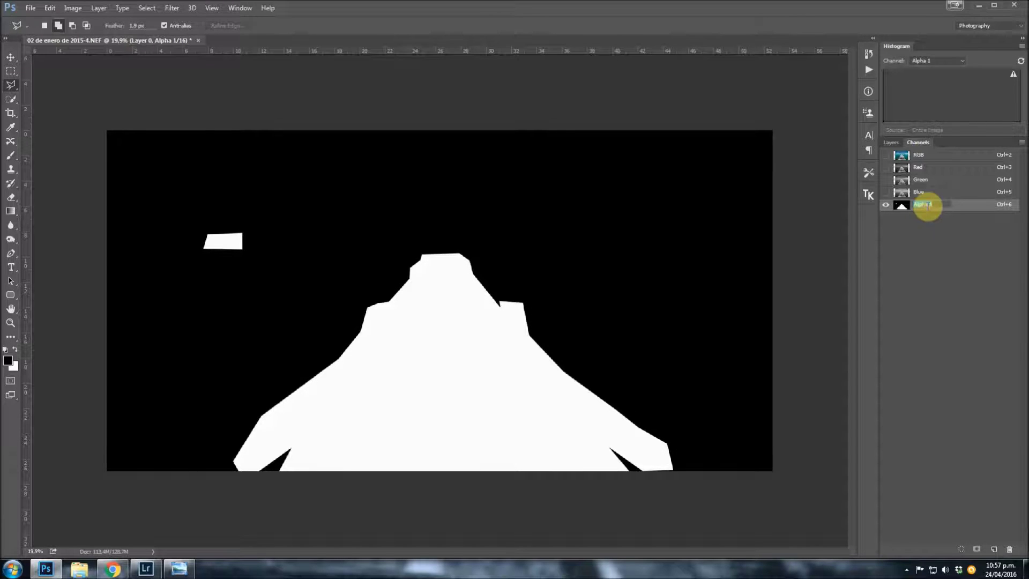
type("Muell")
key("Return")
left_click(911, 154)
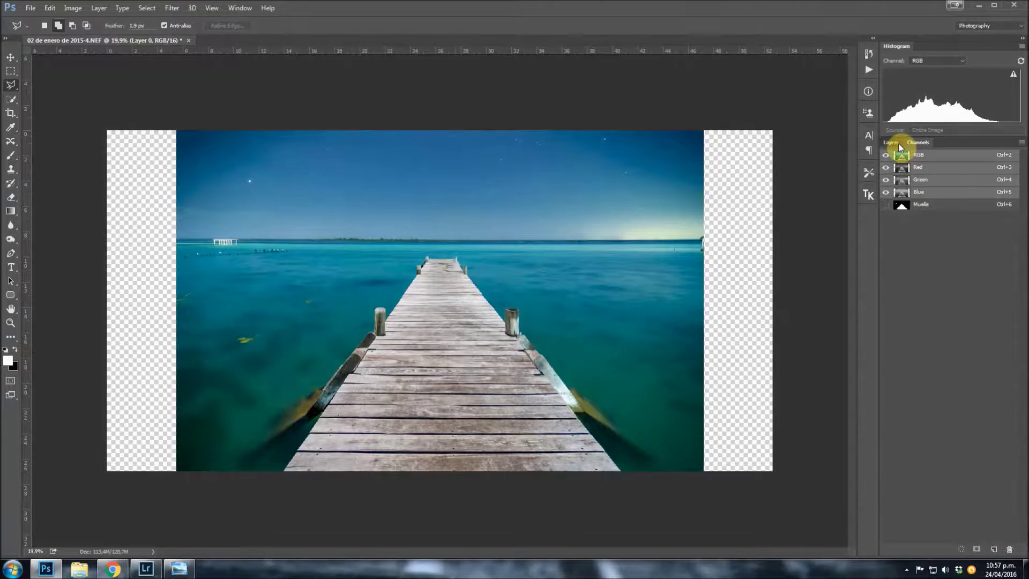
left_click(892, 142)
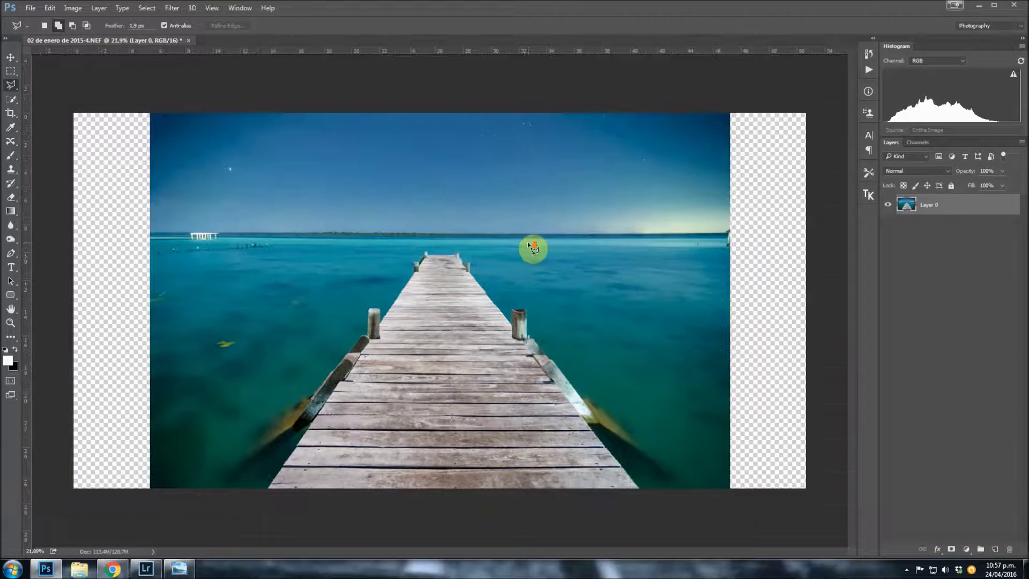
Marquee-select the entire pier photo area
left_click(11, 71)
left_click_drag(150, 114, 707, 573)
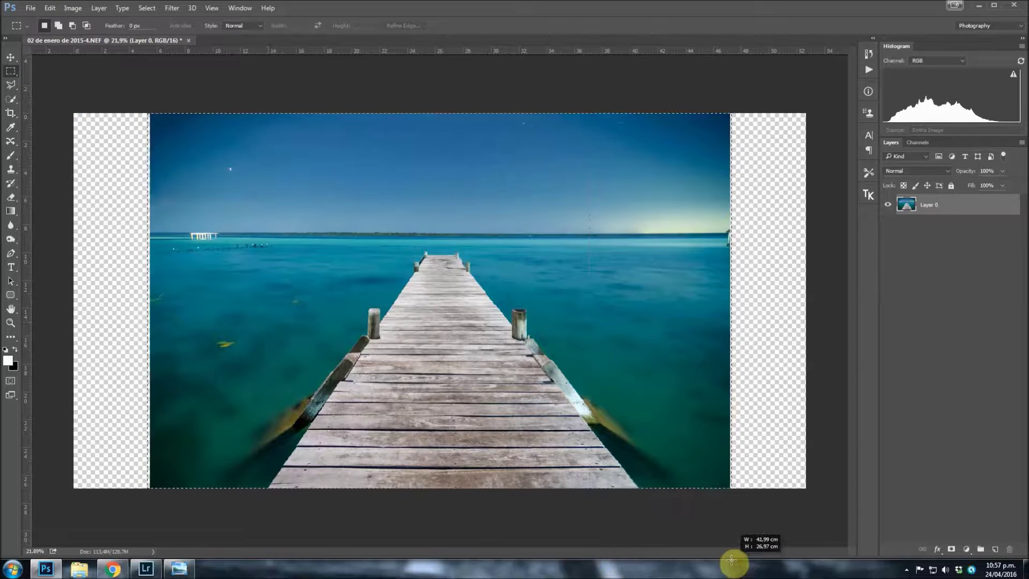
left_click_drag(706, 573, 732, 562)
Content-Aware Scale the photo to the canvas edges with Protect set to Muelle, and apply
left_click(50, 7)
left_click(86, 187)
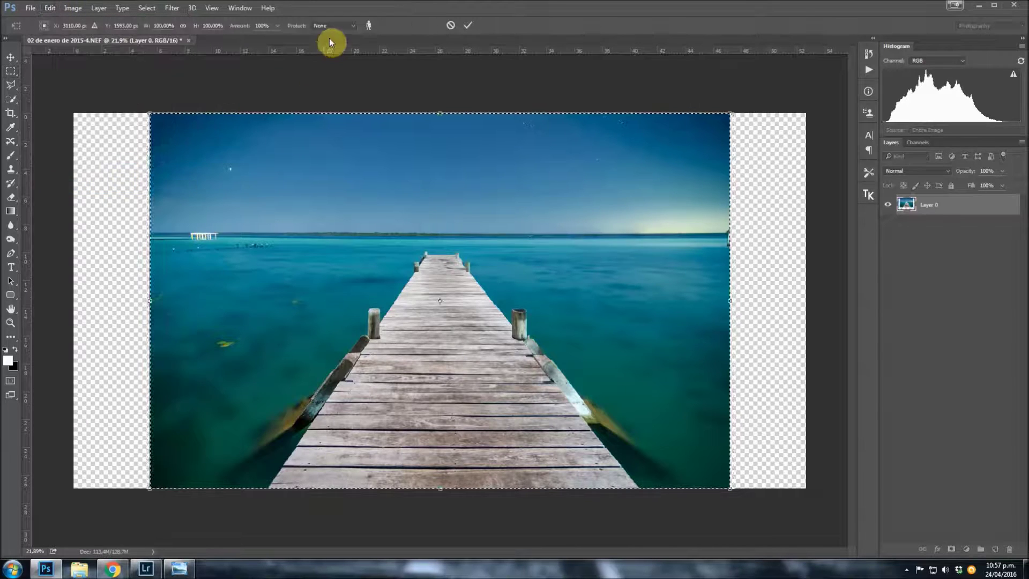
left_click(331, 28)
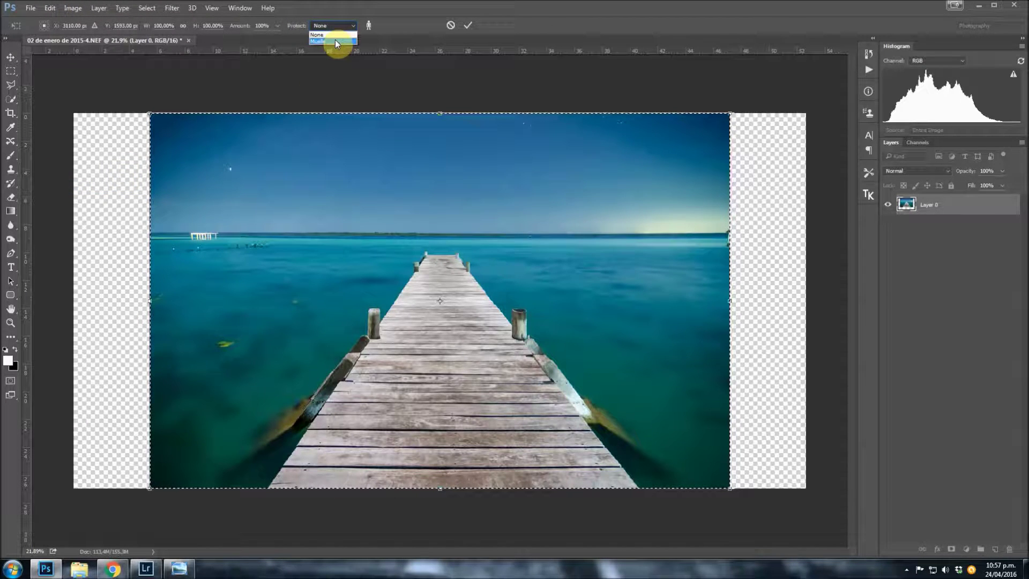
left_click(335, 41)
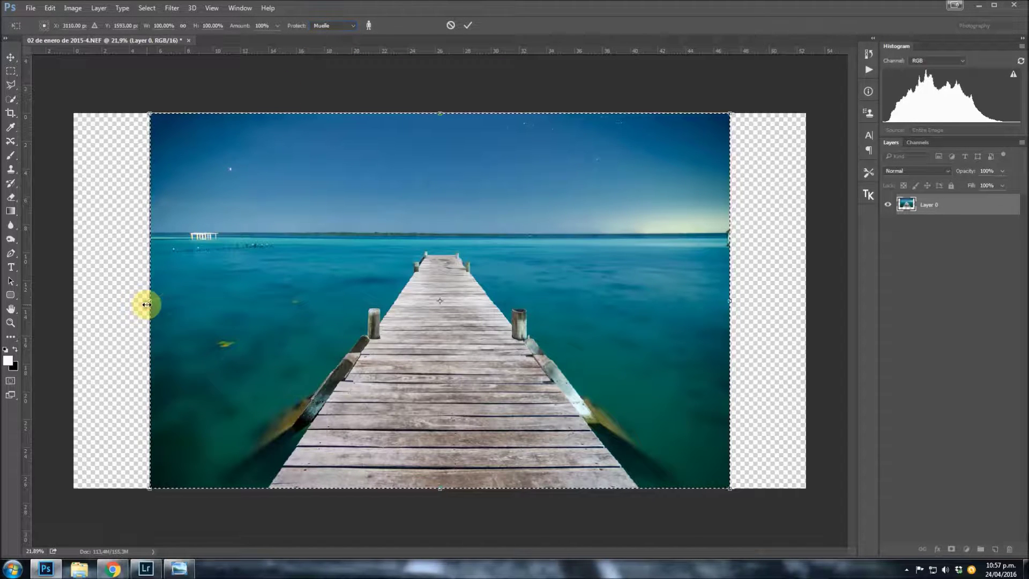
mouse_move(146, 305)
left_mouse_down()
mouse_move(72, 314)
mouse_move(84, 306)
mouse_move(131, 315)
mouse_move(26, 324)
mouse_move(64, 329)
mouse_move(4, 328)
mouse_move(143, 346)
mouse_move(67, 347)
left_mouse_up()
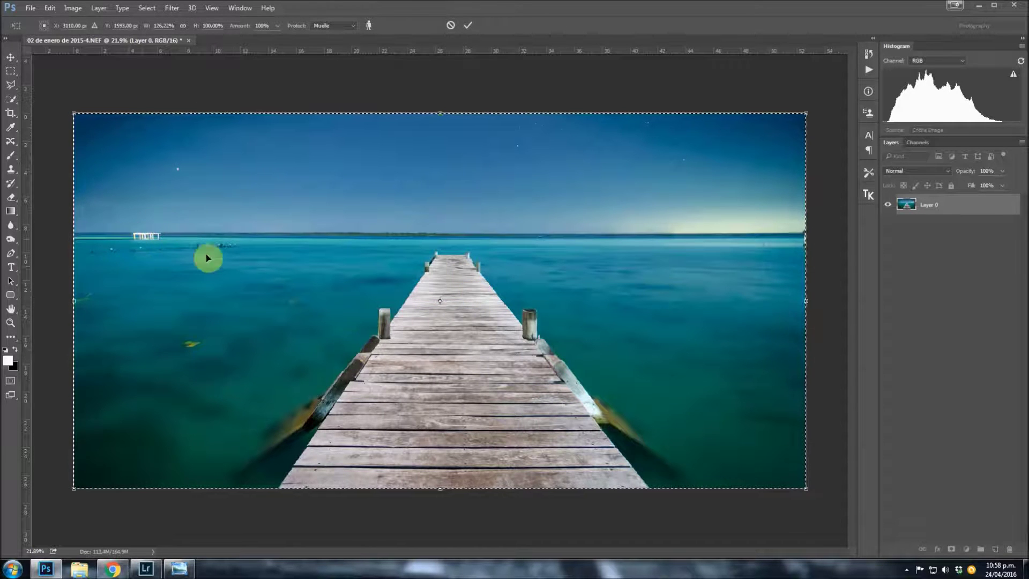
key("Return")
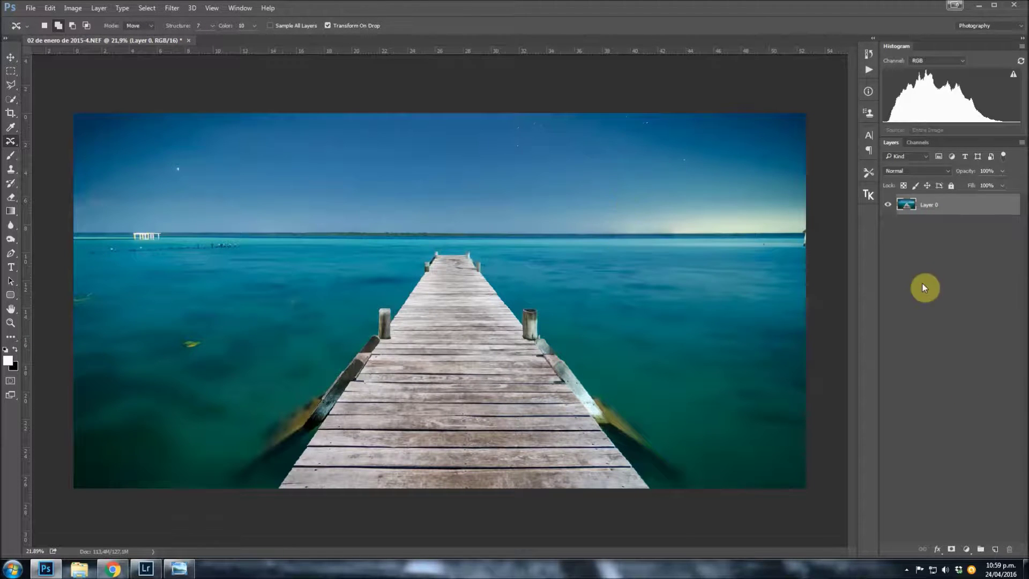
With Layer 0 reselected, launch Filter > Nik Collection > Dfine 2 on the widened photo
left_click(924, 280)
left_click(925, 208)
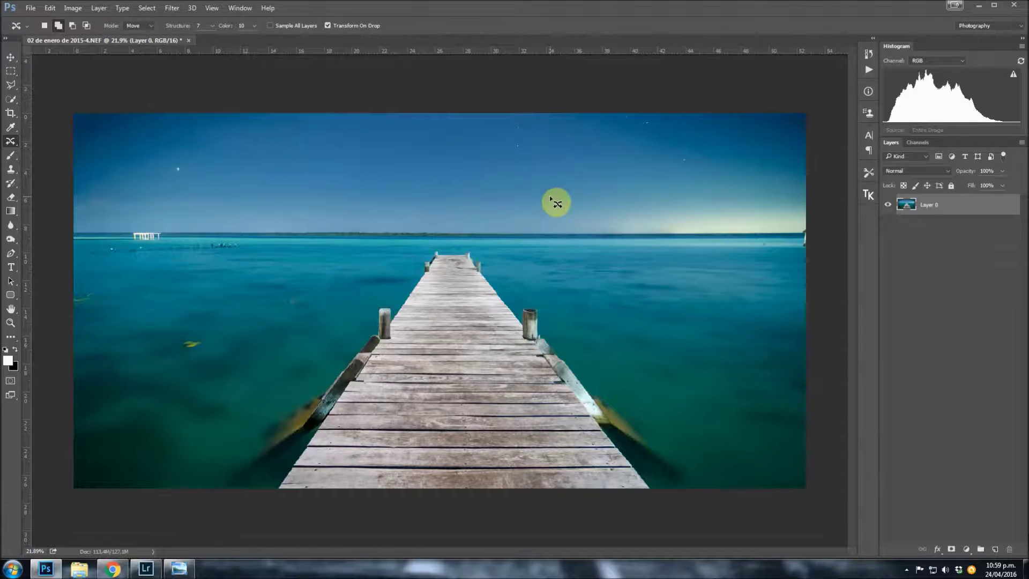
scroll(556, 202, "up", 1)
scroll(556, 203, "down", 1)
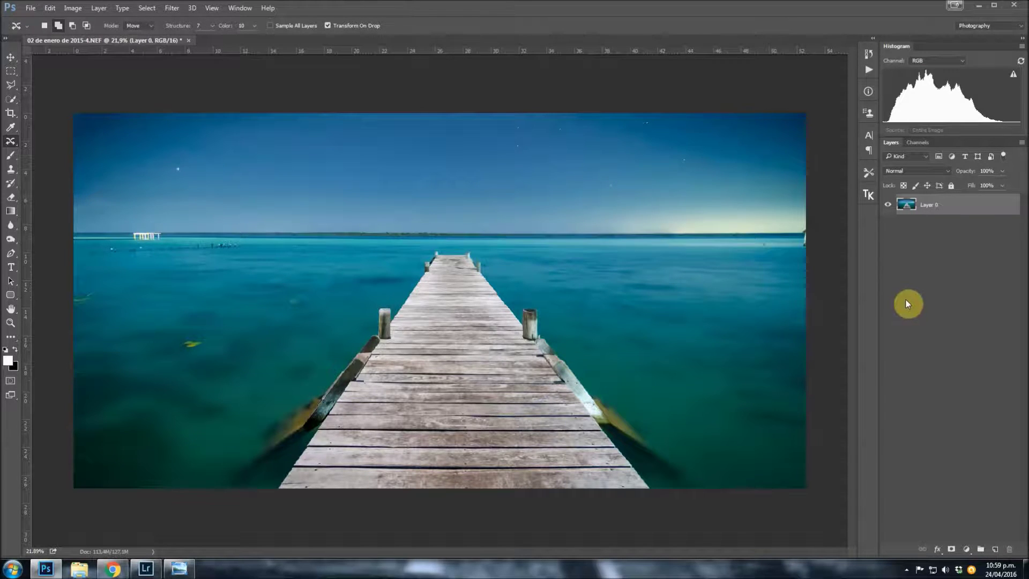
left_click(212, 7)
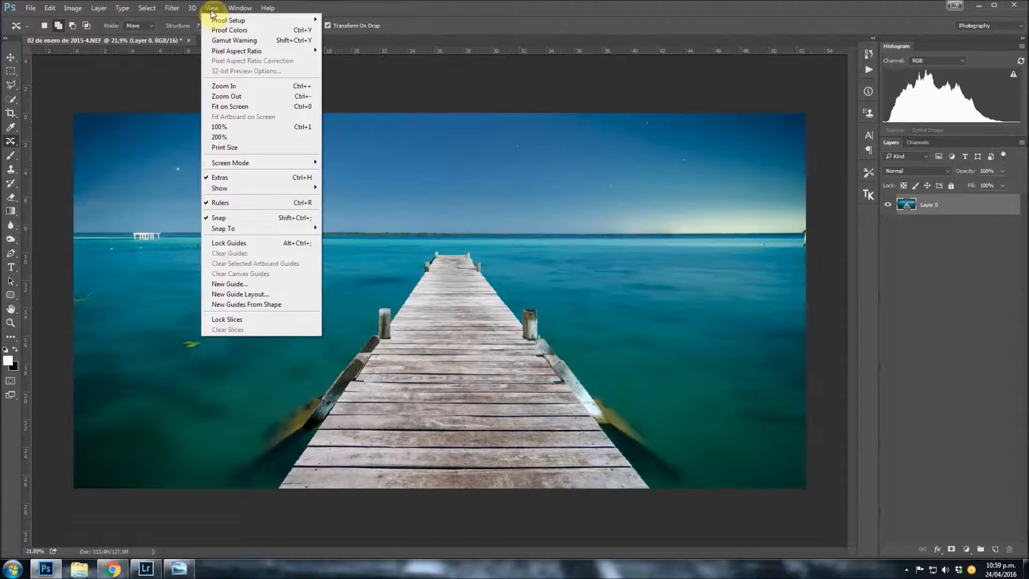
mouse_move(192, 275)
left_click(100, 298)
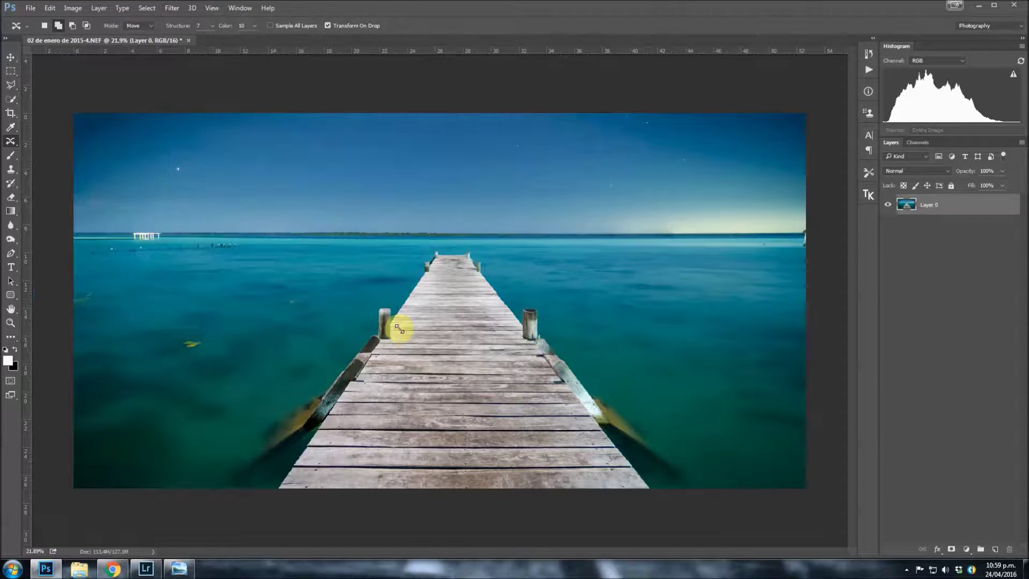
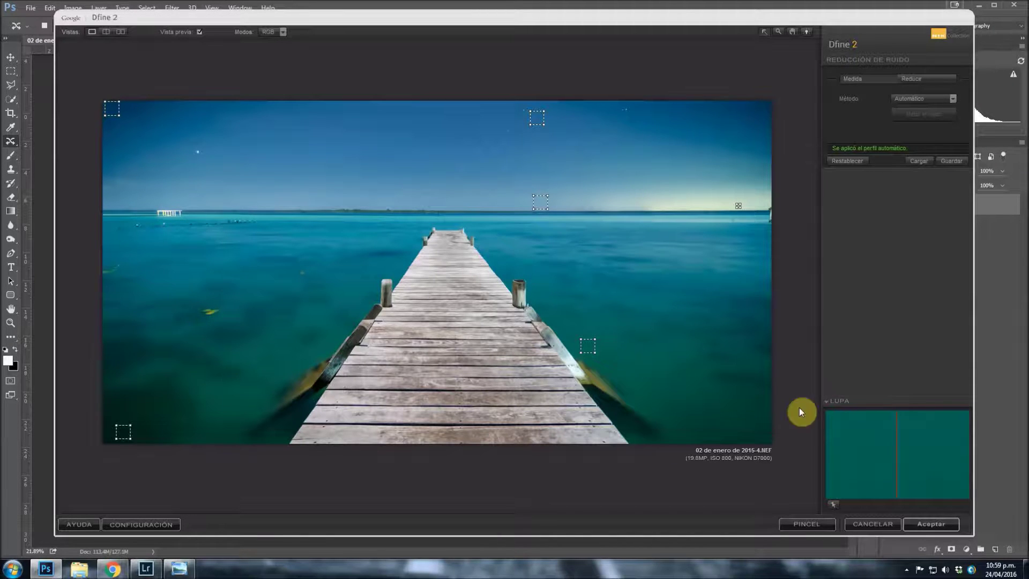
Accept Dfine 2's automatic noise reduction, then delete the resulting Dfine 2 layer
left_click(924, 518)
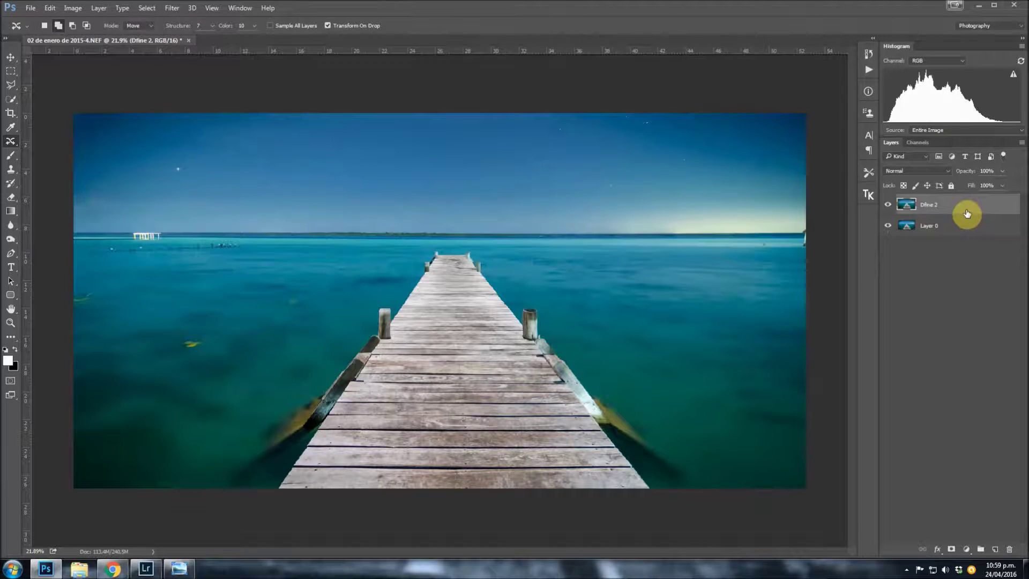
key("Delete")
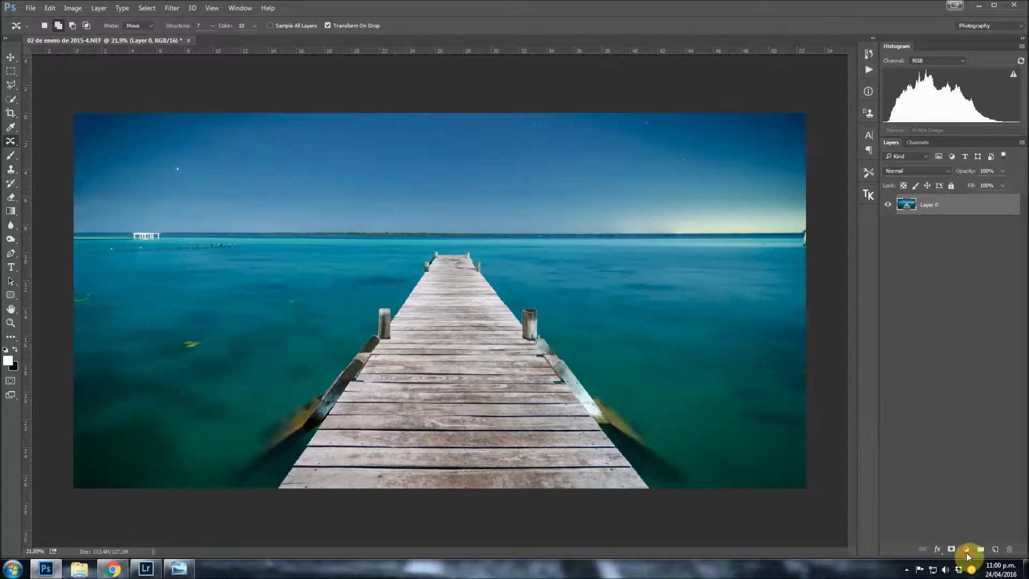
Add a Levels adjustment layer and preview highlight clipping while moving its white point
left_click(967, 550)
left_click(944, 371)
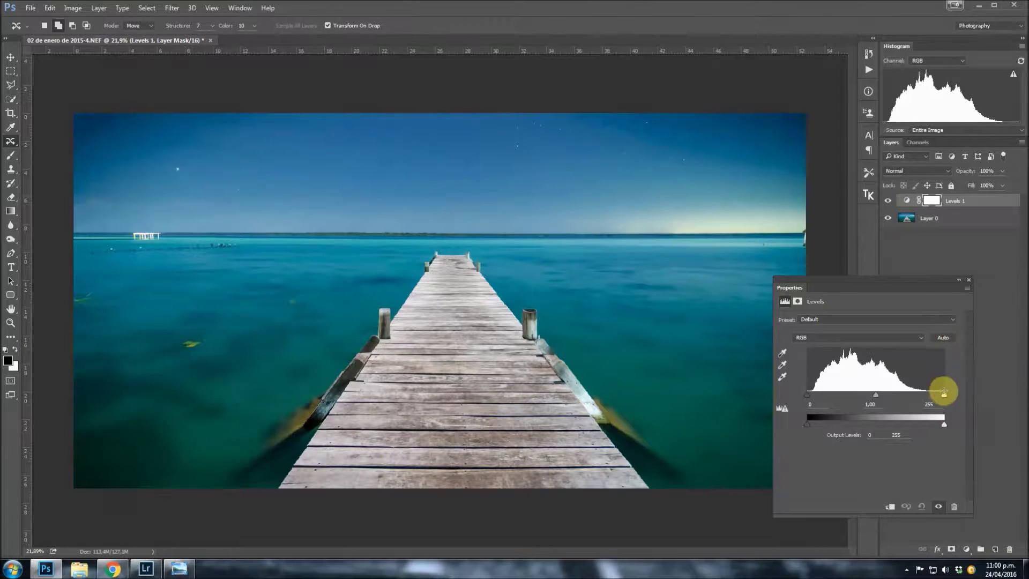
mouse_move(945, 394)
left_mouse_down()
mouse_move(904, 403)
mouse_move(954, 401)
mouse_move(923, 398)
left_mouse_up()
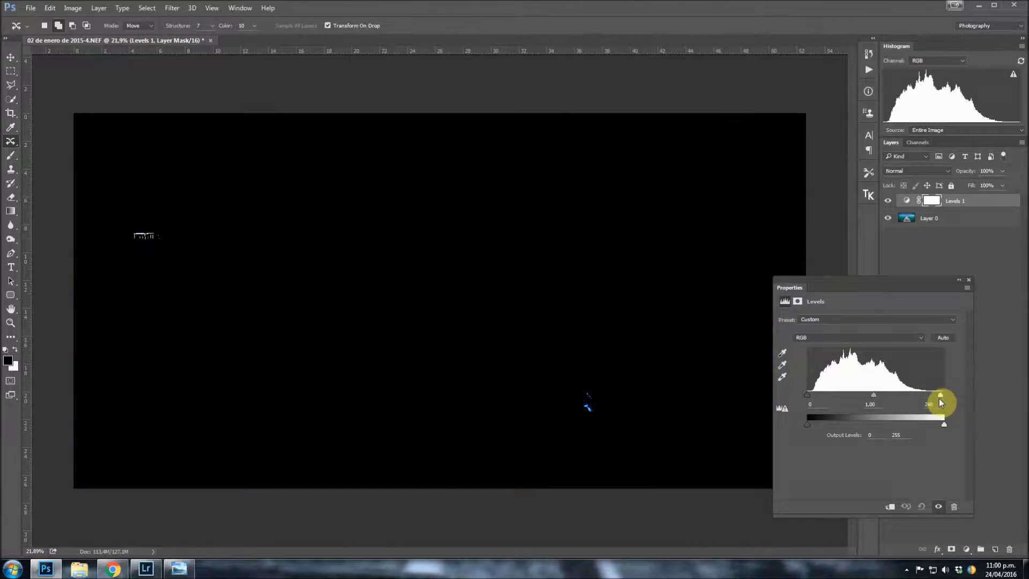
left_click_drag(924, 400, 940, 396)
left_click_drag(949, 394, 949, 393)
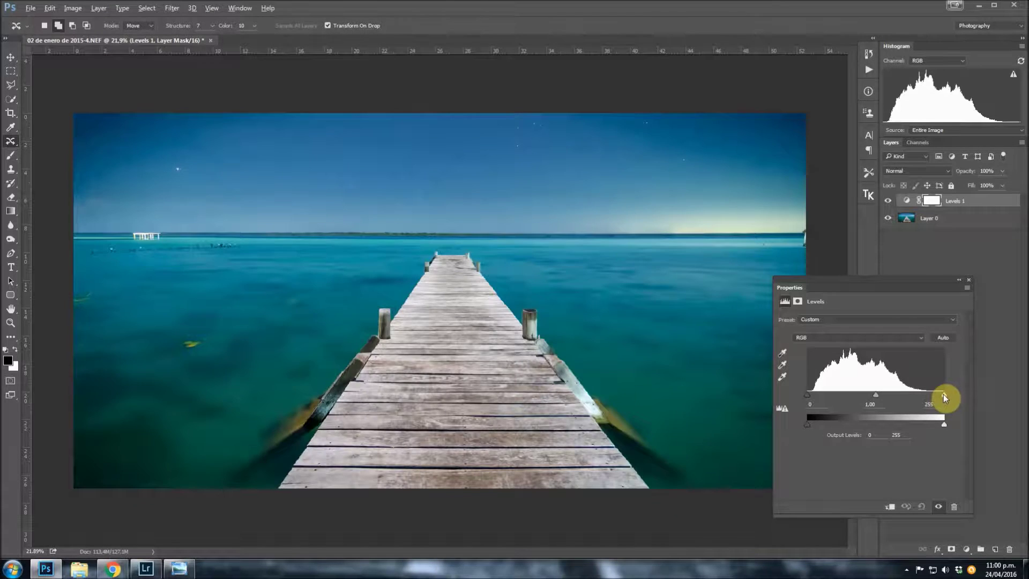
left_click(947, 395, "alt")
left_click(945, 394, "alt")
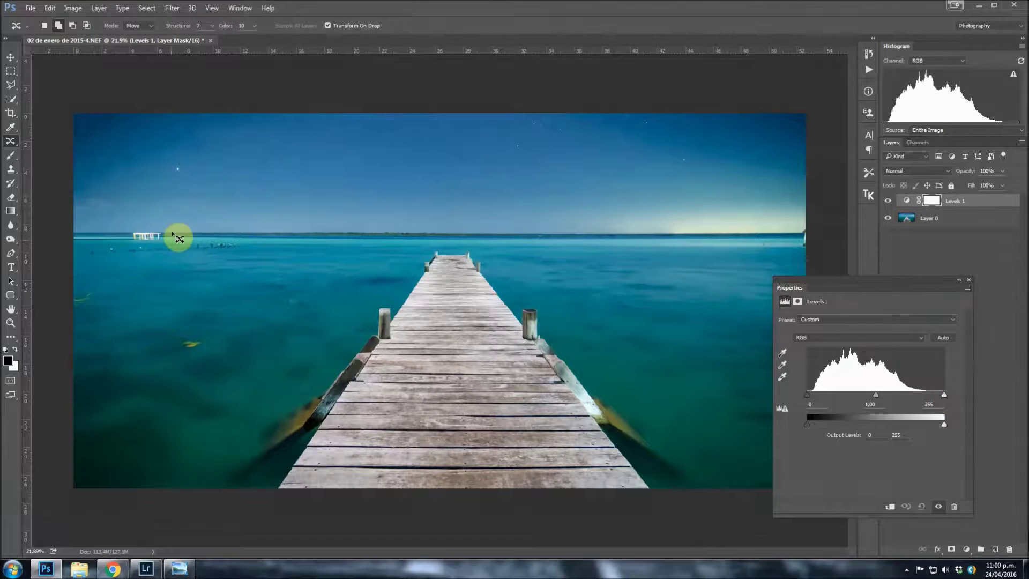
Settle the Levels white input point at 202 and close Properties
left_click_drag(946, 396, 910, 403)
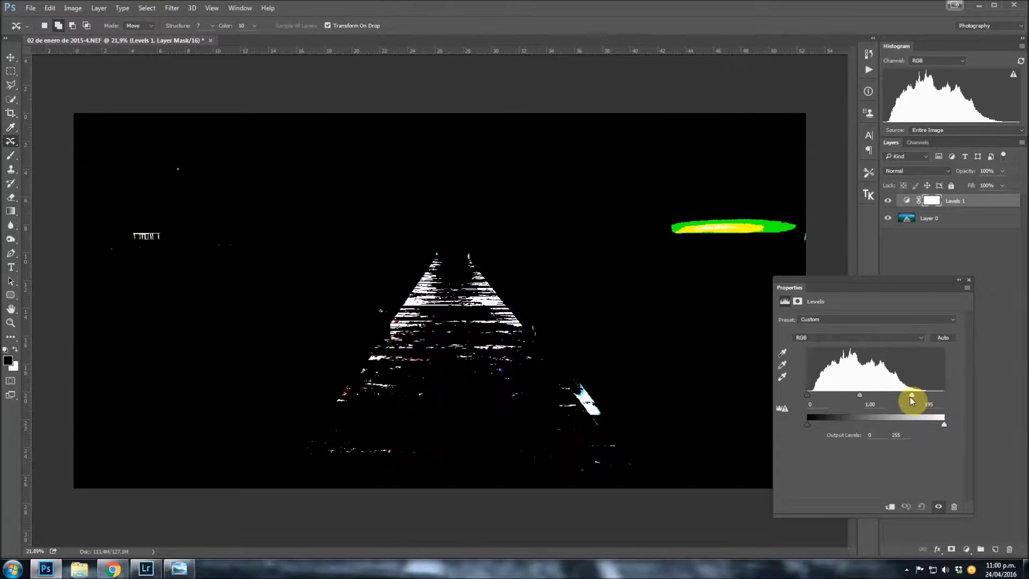
left_click_drag(910, 403, 911, 403)
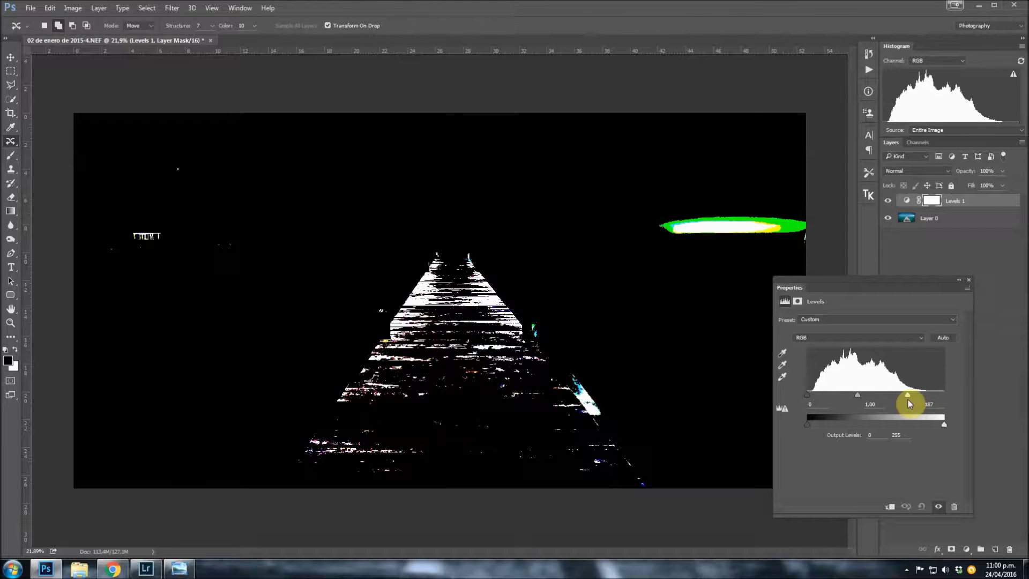
left_click_drag(908, 400, 909, 400)
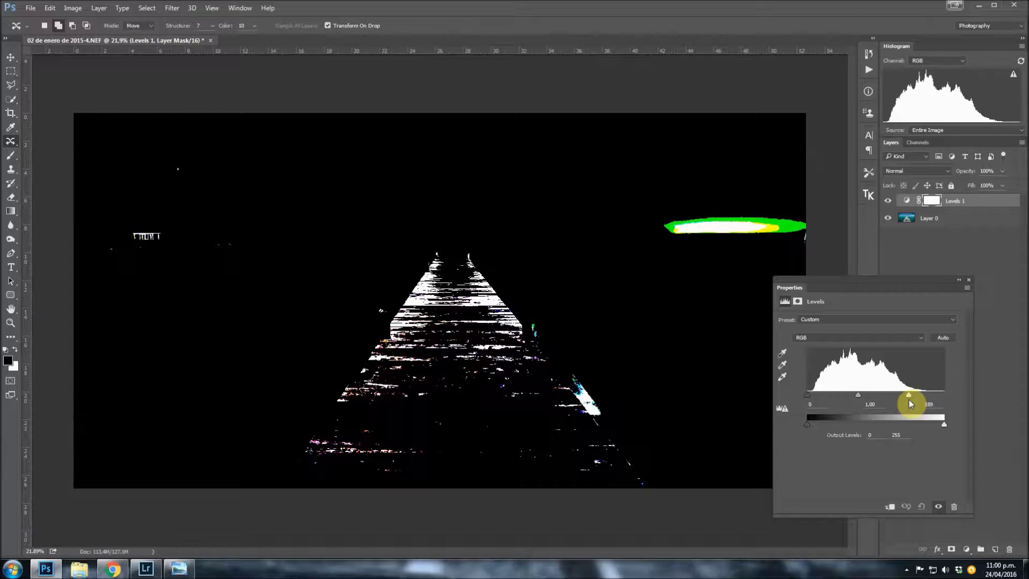
left_click_drag(909, 400, 909, 400)
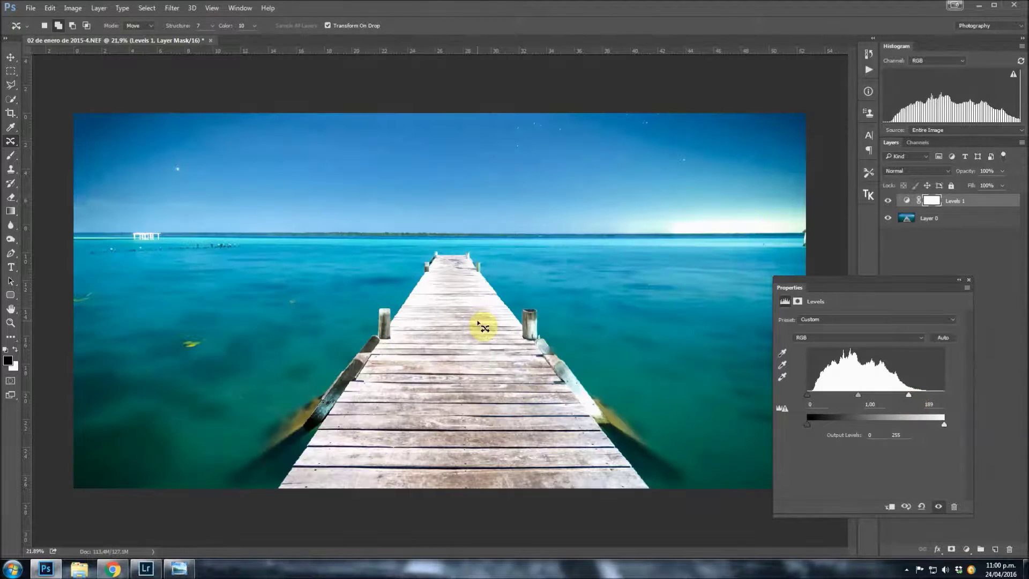
mouse_move(909, 395)
left_mouse_down()
mouse_move(930, 397)
mouse_move(922, 394)
left_mouse_up()
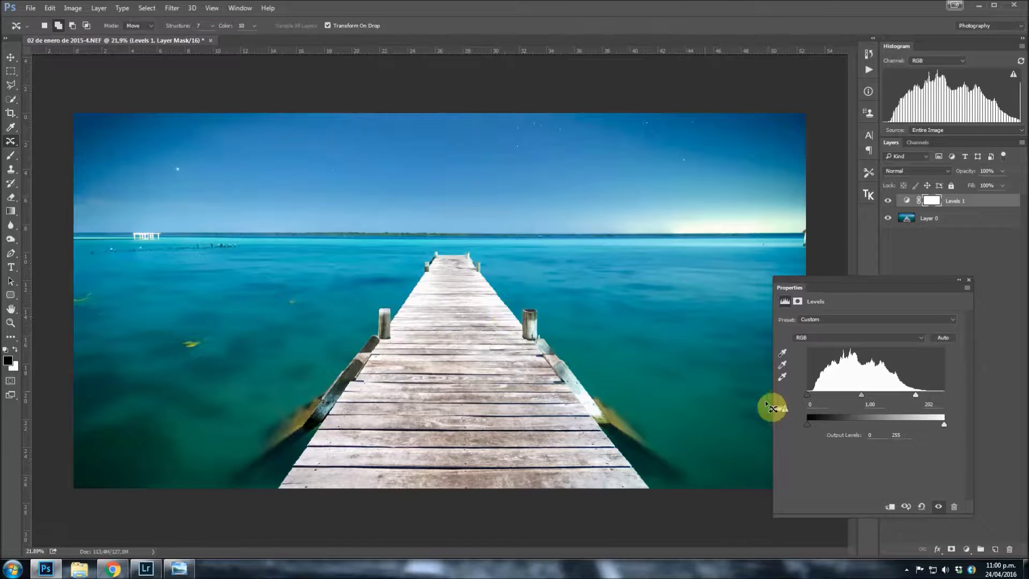
left_click(970, 280)
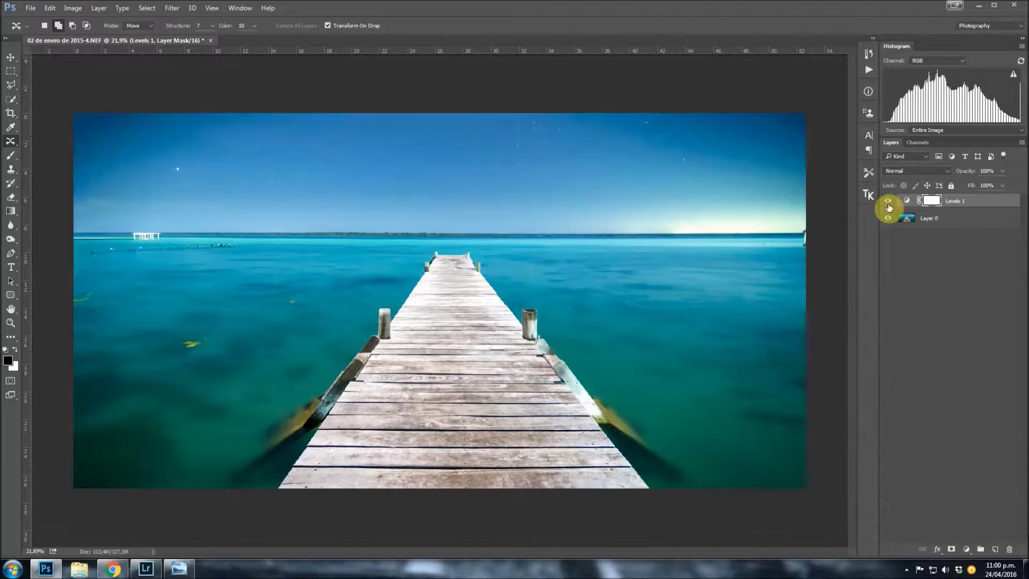
Delete the Levels 1 adjustment layer and pick the Content-Aware Move tool
left_click(1010, 549)
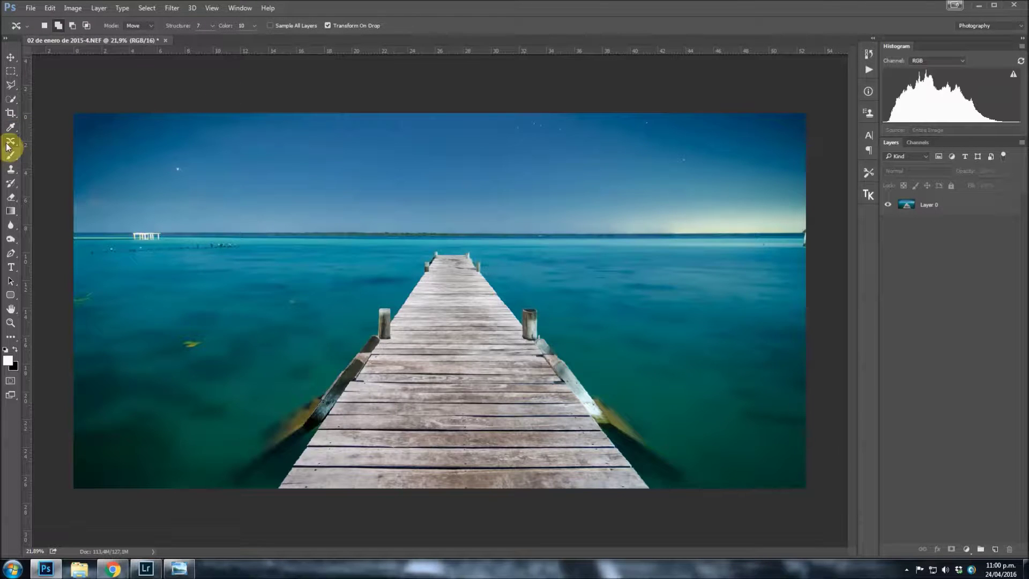
left_click(74, 8)
left_click(30, 8)
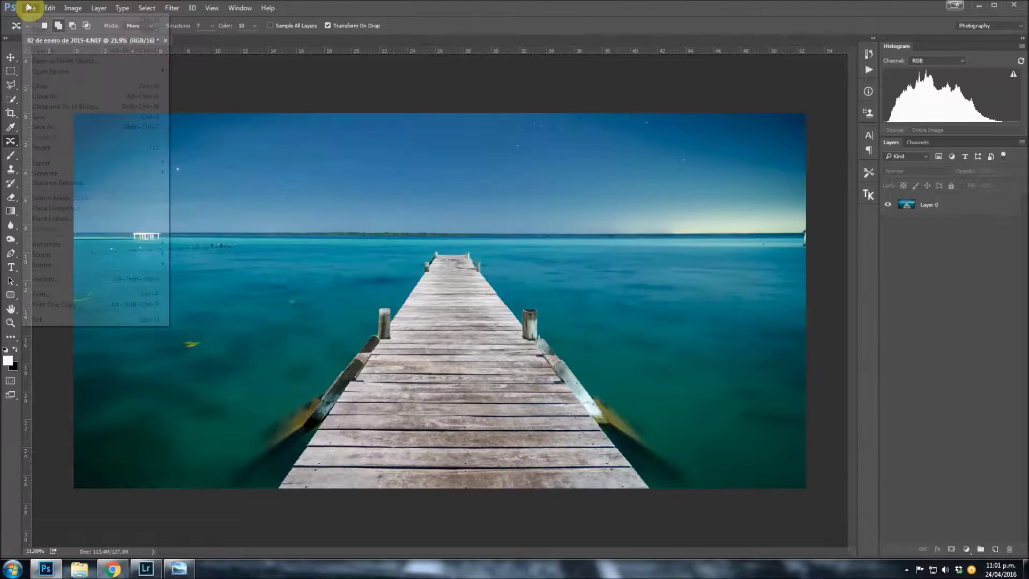
left_click(10, 141)
right_click(10, 141)
left_click(82, 172)
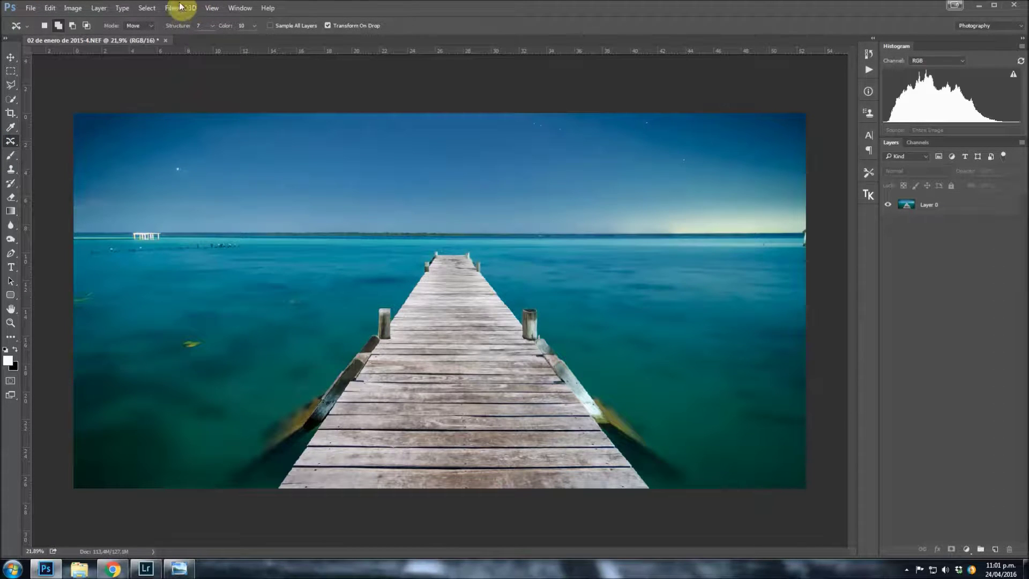
Make Layer 0 the active layer and drag across the pier photo with Content-Aware Move
left_click(147, 11)
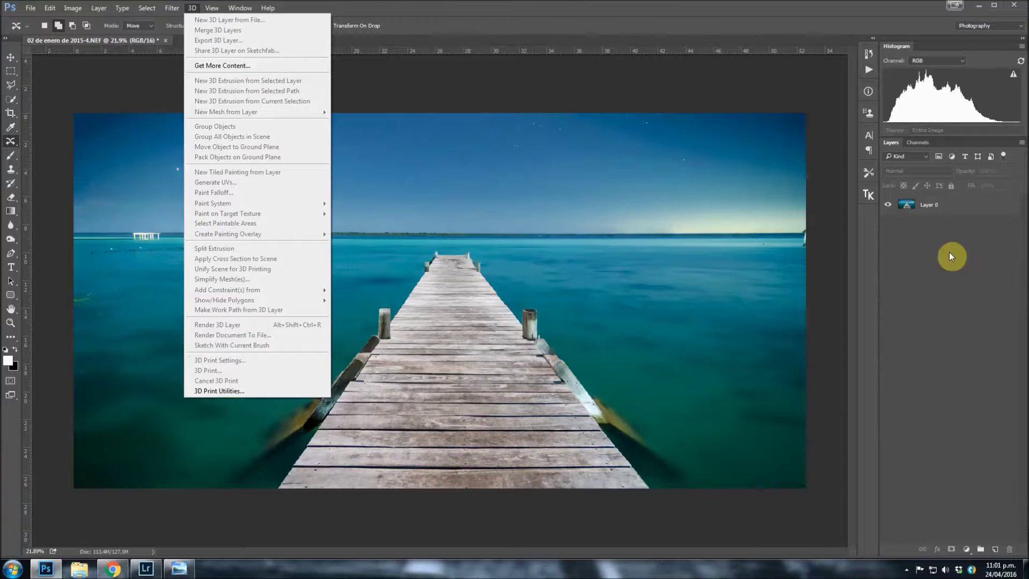
left_click(963, 268)
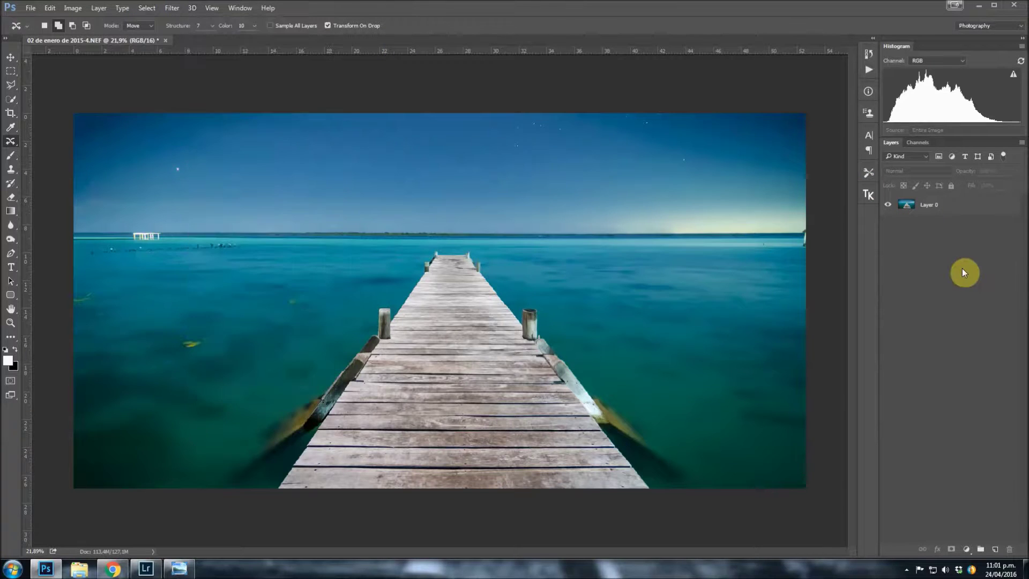
left_click(942, 212)
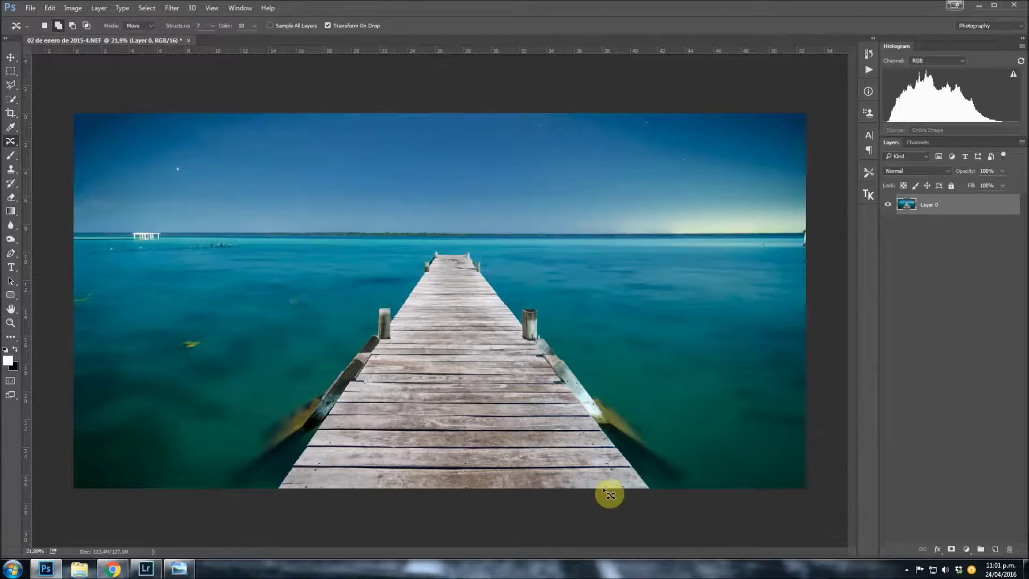
left_click_drag(520, 301, 465, 248)
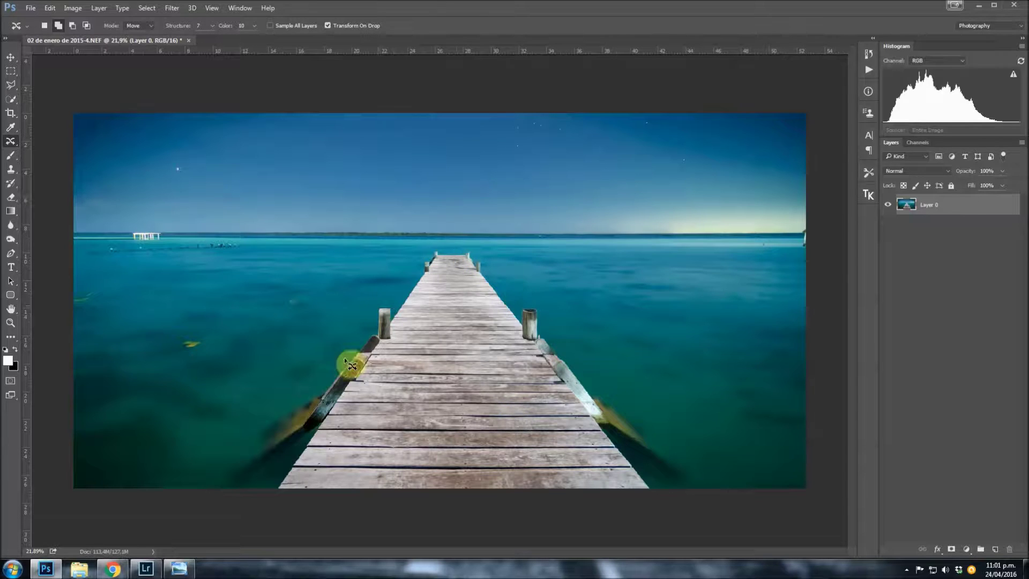
mouse_move(465, 248)
left_mouse_down()
mouse_move(447, 309)
mouse_move(714, 404)
left_mouse_up()
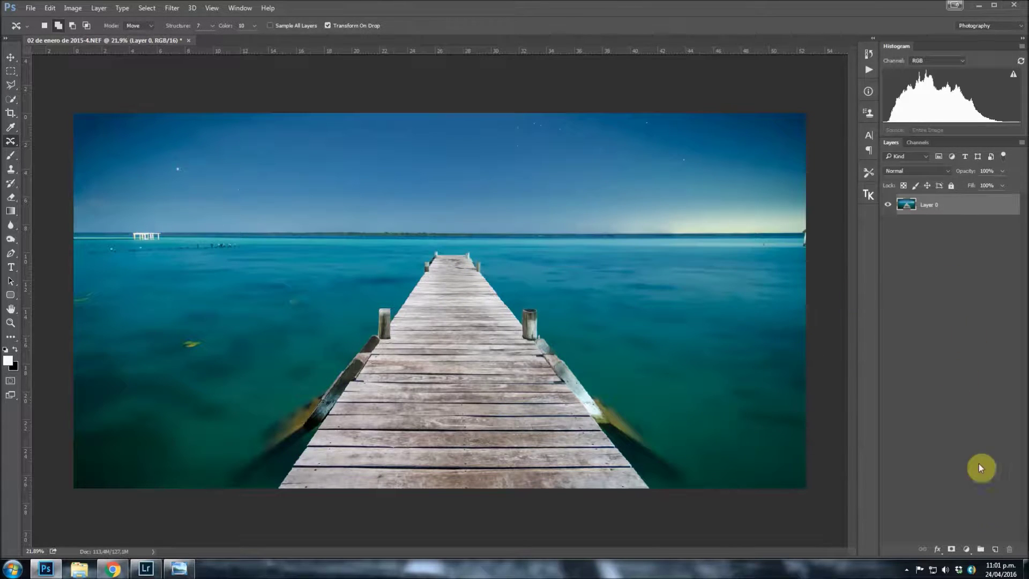
mouse_move(697, 326)
left_mouse_down()
mouse_move(604, 333)
mouse_move(540, 180)
mouse_move(237, 352)
mouse_move(429, 346)
left_mouse_up()
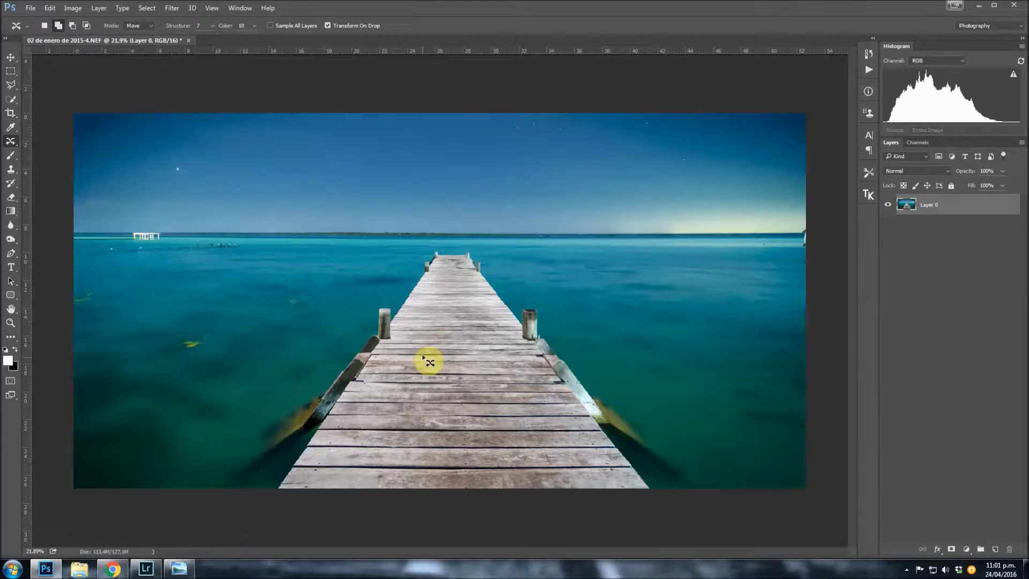
left_click(154, 9)
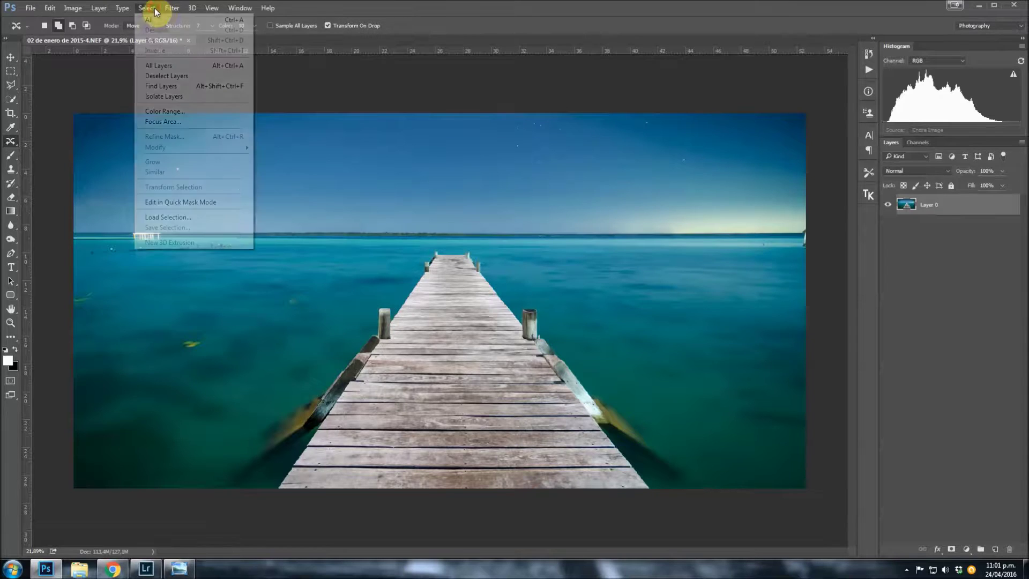
Run Focus Area, add the pier to the in-focus area, and keep output set to Selection
left_click(159, 123)
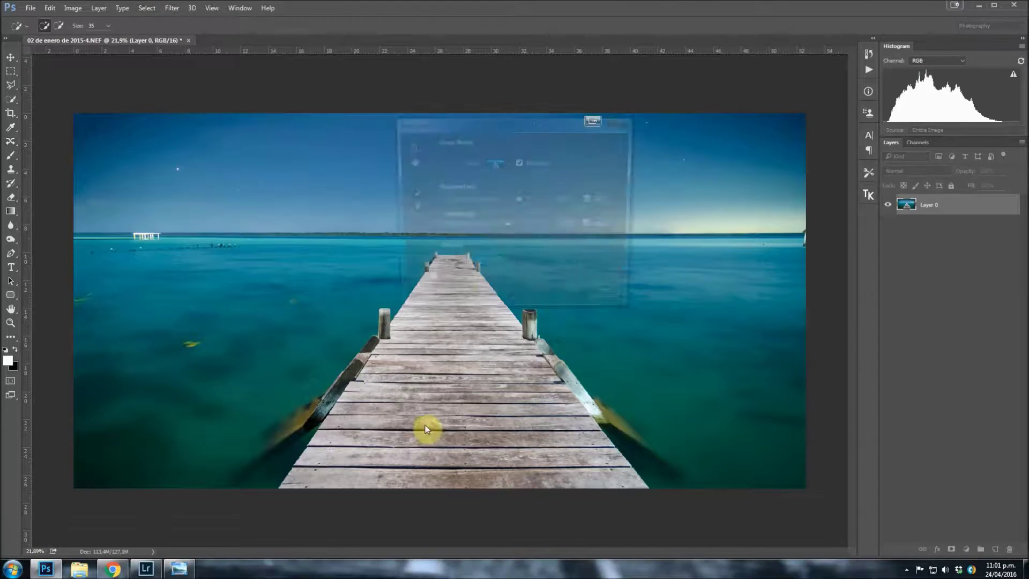
left_click_drag(557, 123, 921, 324)
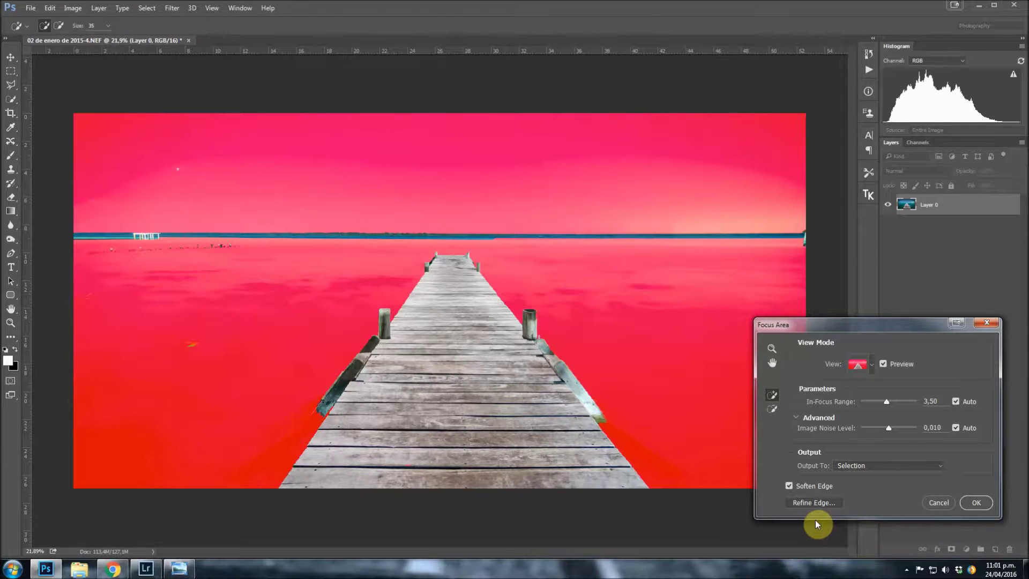
left_click(332, 306)
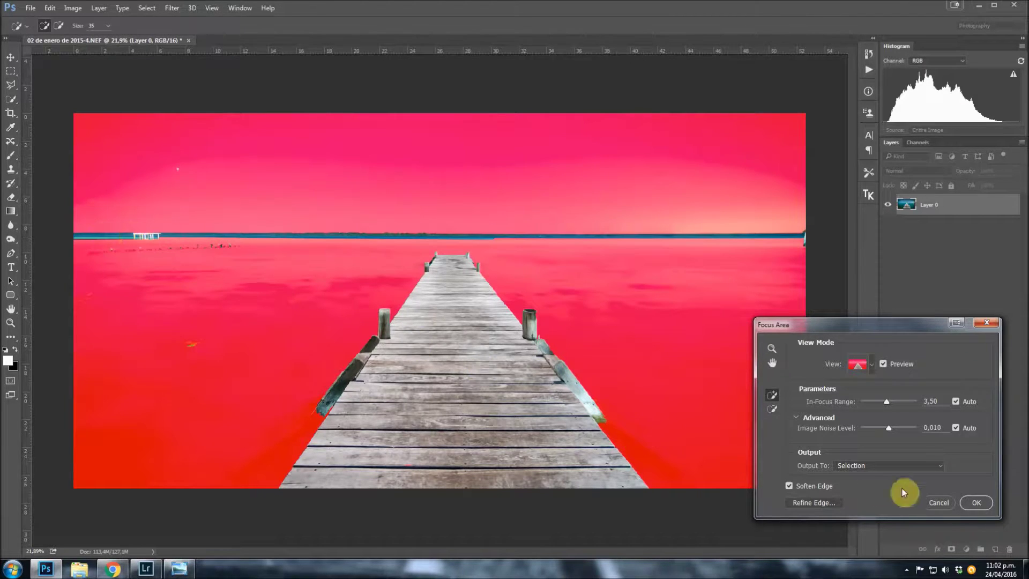
left_click(853, 468)
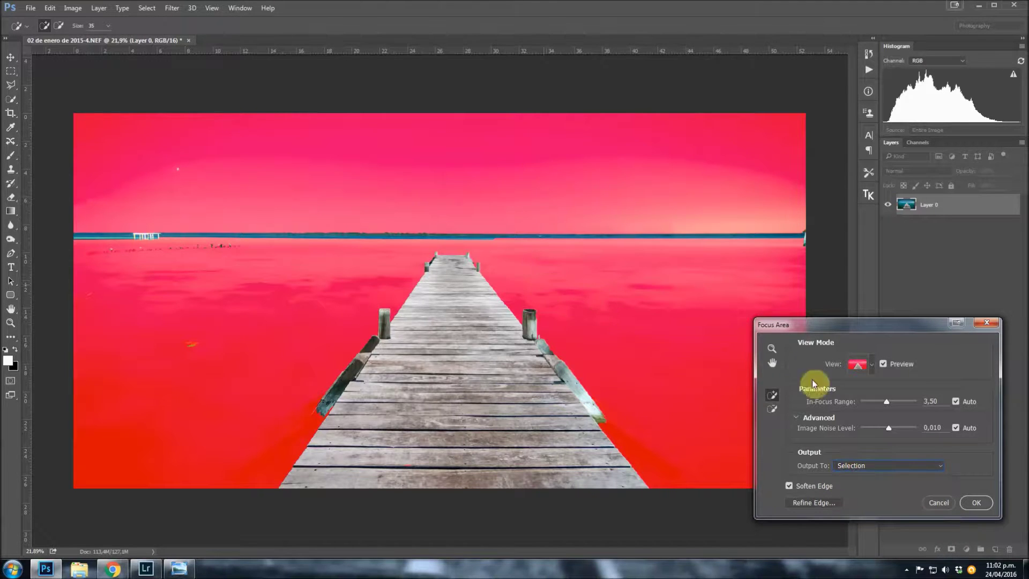
left_click(882, 467)
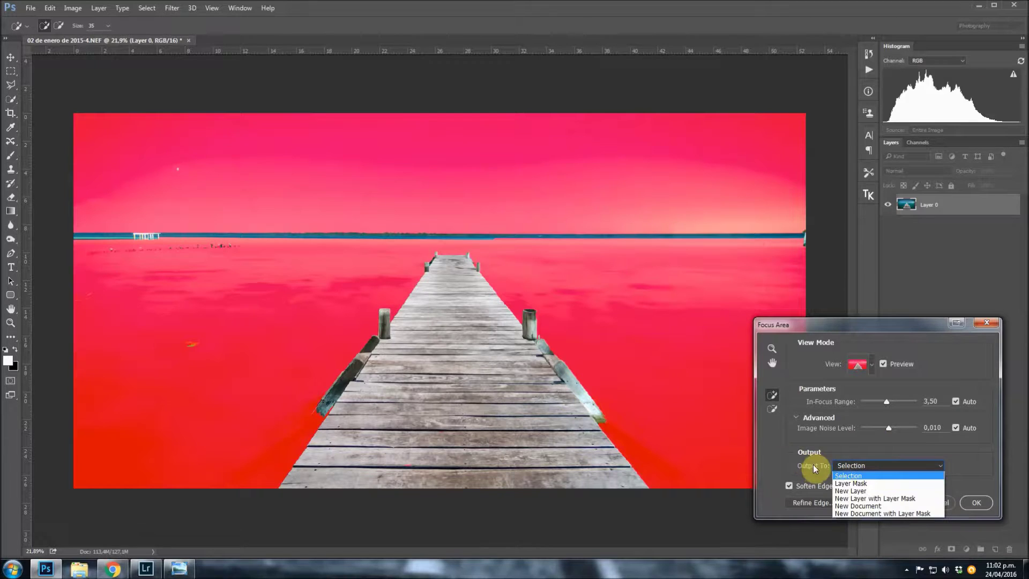
left_click(852, 475)
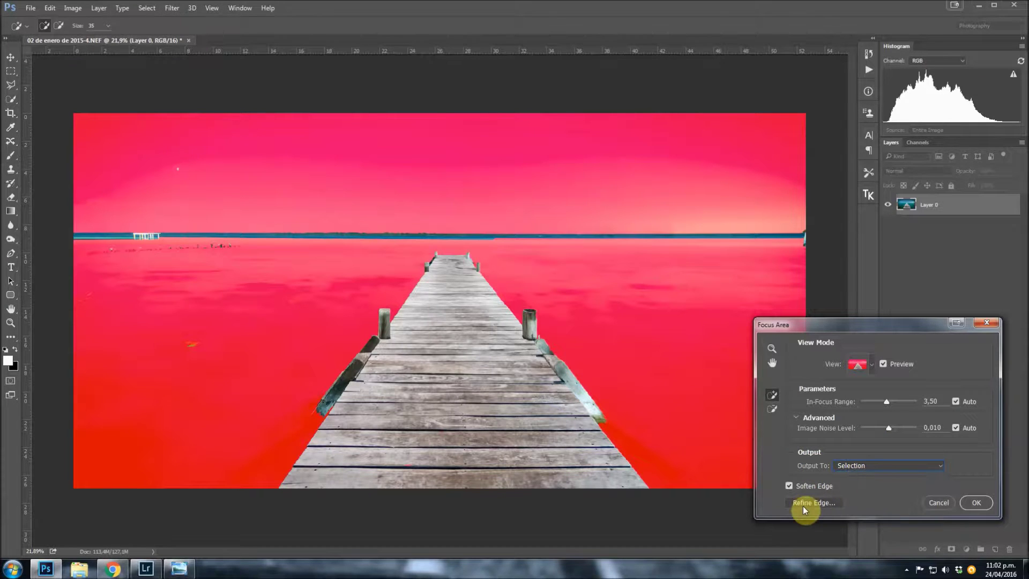
Paint the distant horizon out of the Focus Area with a size-79 Subtract brush
left_click(772, 410)
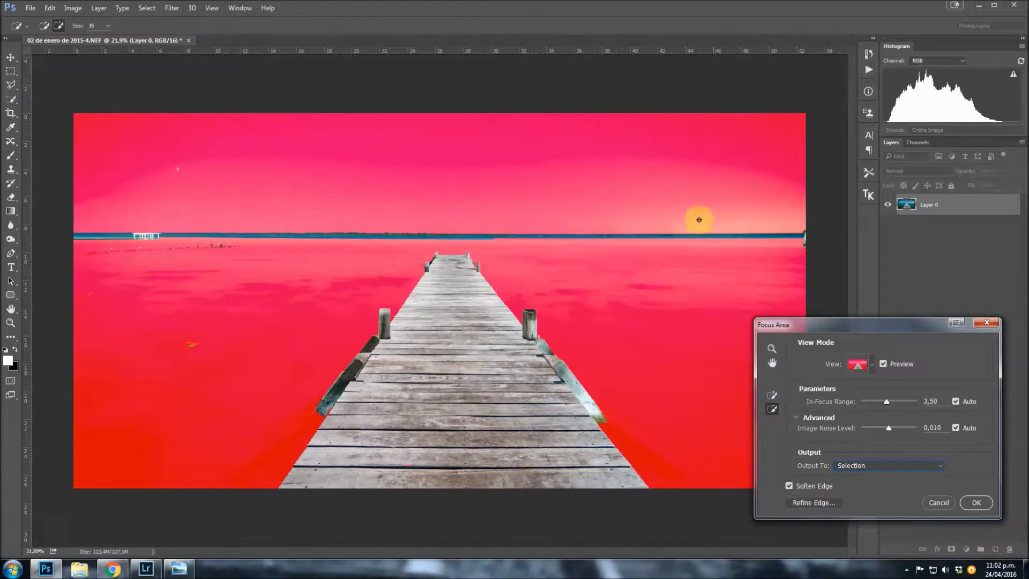
left_click_drag(75, 25, 102, 26)
mouse_move(562, 226)
left_mouse_down()
mouse_move(734, 235)
mouse_move(640, 237)
left_mouse_up()
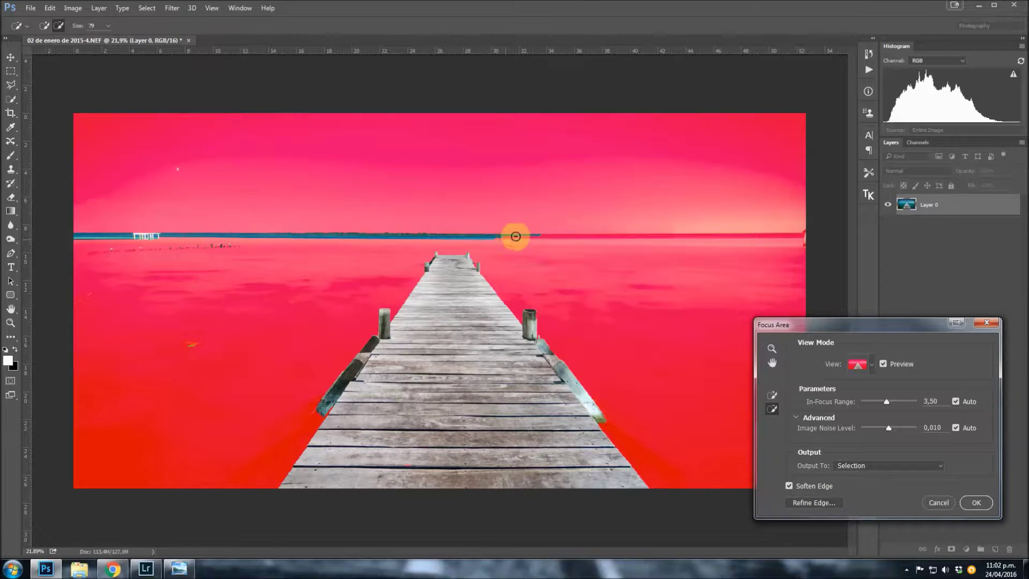
mouse_move(328, 230)
left_mouse_down()
mouse_move(504, 237)
mouse_move(292, 233)
left_mouse_up()
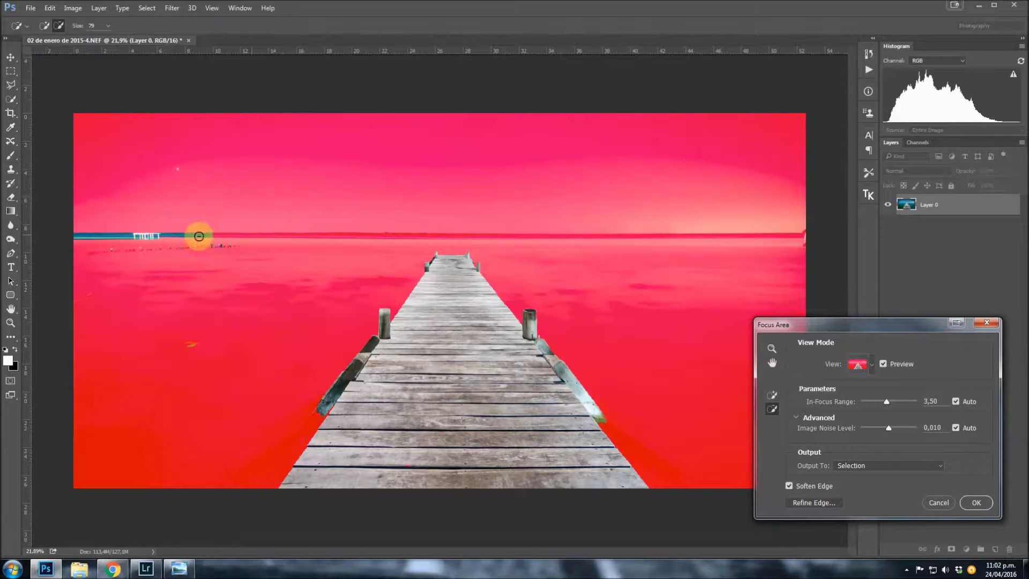
left_click_drag(291, 233, 143, 237)
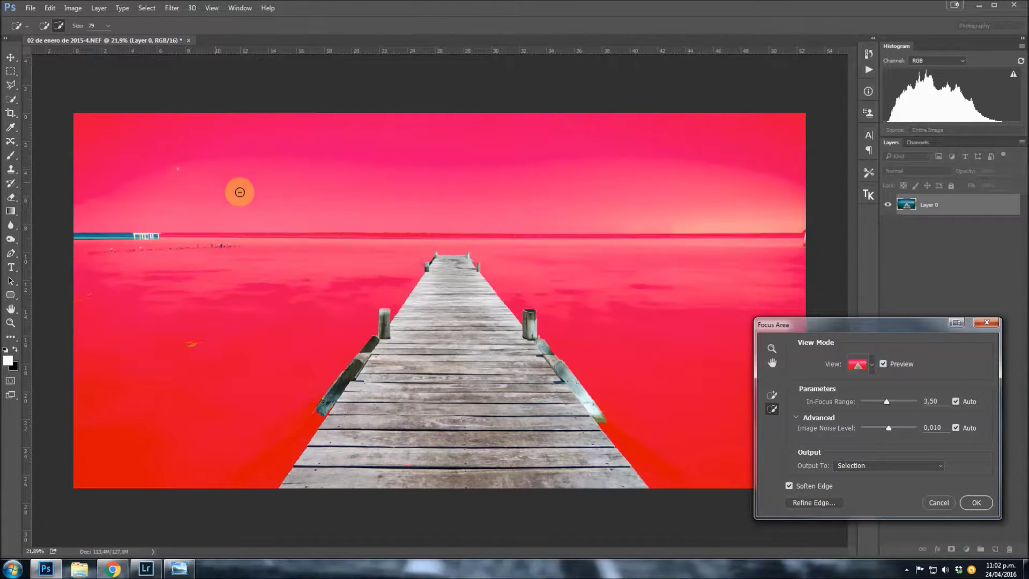
left_click_drag(62, 232, 125, 232)
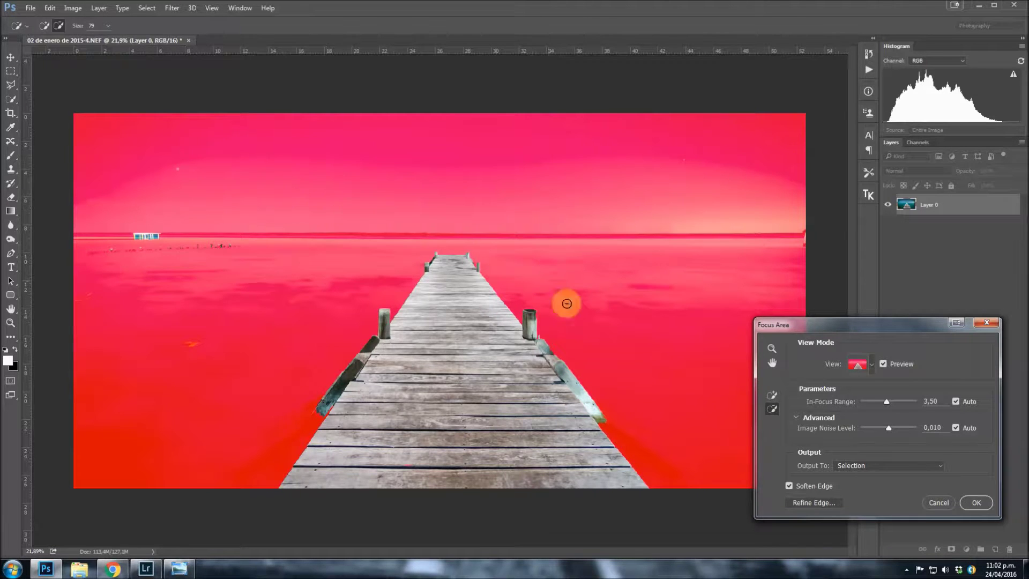
left_click(805, 503)
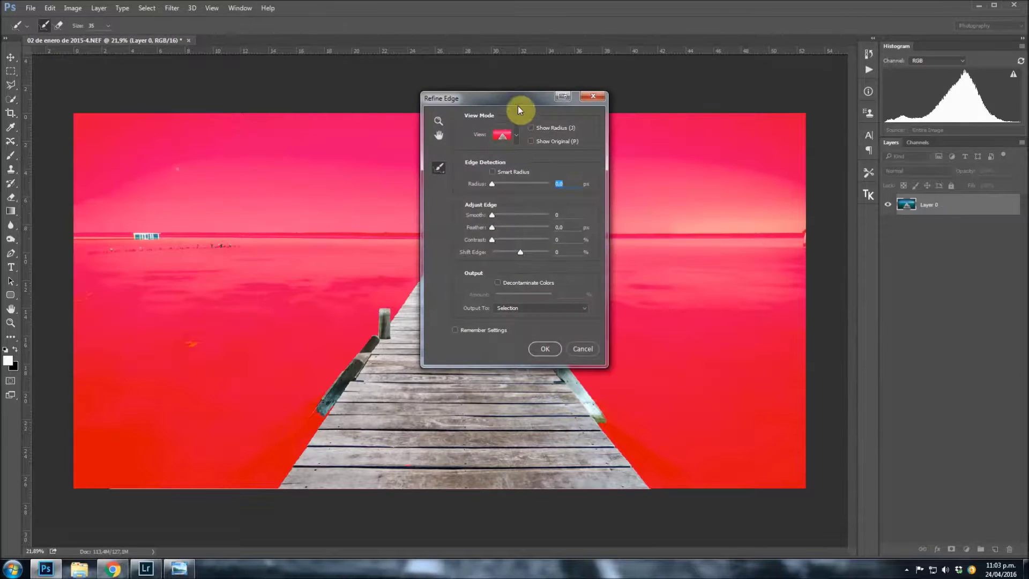
Move the Refine Edge dialog clear of the pier and enable Smart Radius
left_click_drag(518, 106, 823, 251)
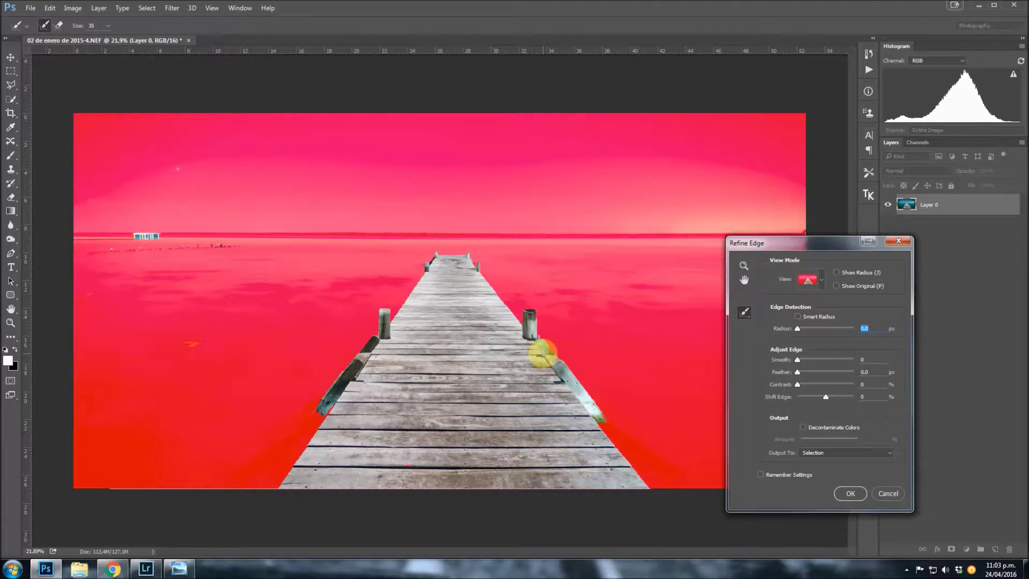
key("Up")
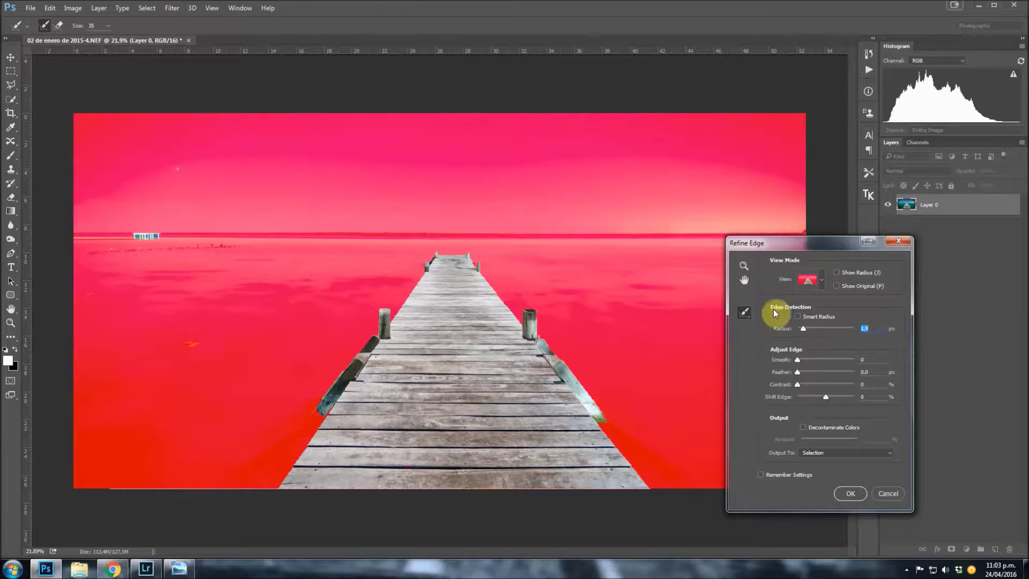
left_click(797, 317)
scroll(496, 303, "up", 1)
scroll(501, 305, "up", 3)
scroll(558, 345, "up", 4)
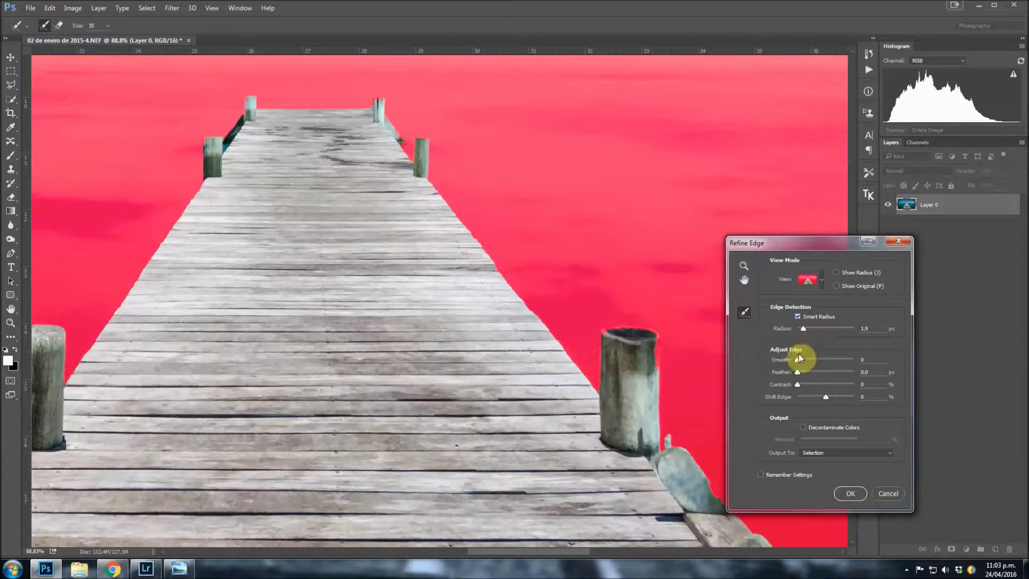
Set Smooth to 46, Feather to 8,9 px and Shift Edge to -24%
left_click_drag(798, 359, 815, 362)
left_click_drag(798, 372, 815, 373)
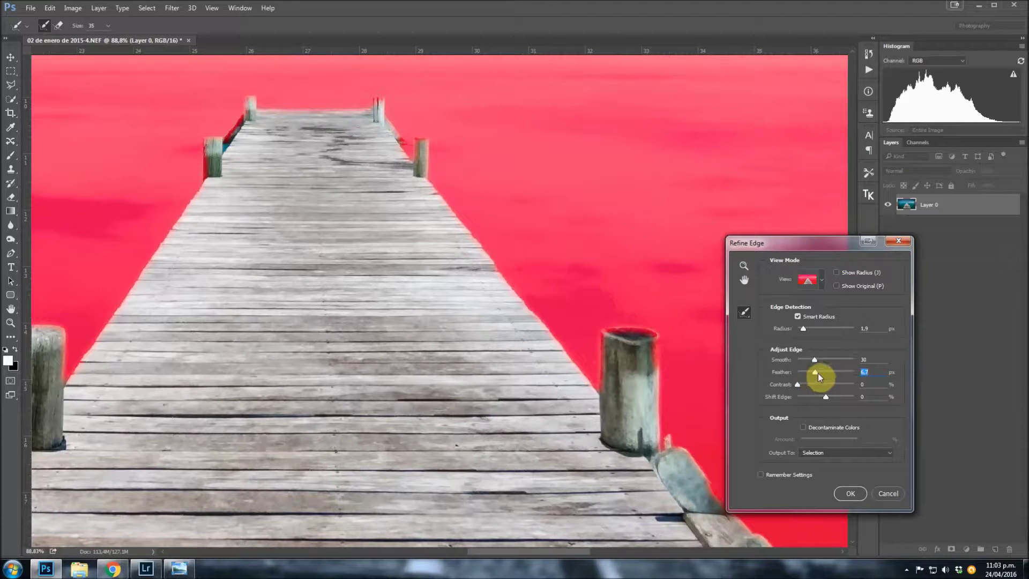
left_click_drag(813, 373, 810, 373)
mouse_move(825, 395)
left_mouse_down()
mouse_move(836, 396)
mouse_move(817, 396)
left_mouse_up()
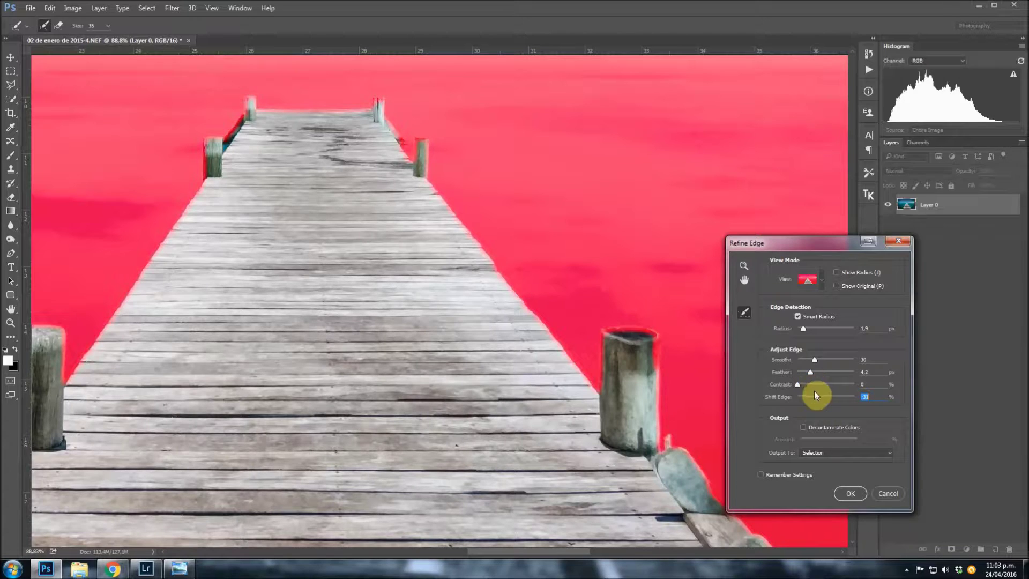
left_click_drag(813, 376, 819, 373)
left_click_drag(817, 395, 819, 397)
left_click_drag(815, 359, 823, 360)
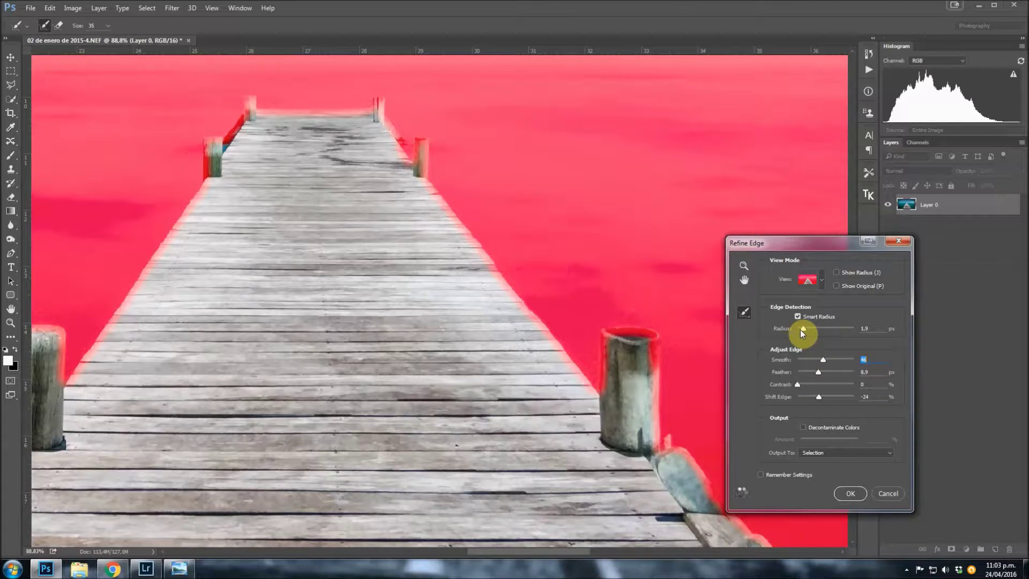
Lower the edge radius to 0,9 px and apply the refined pier selection
left_click_drag(801, 331, 800, 330)
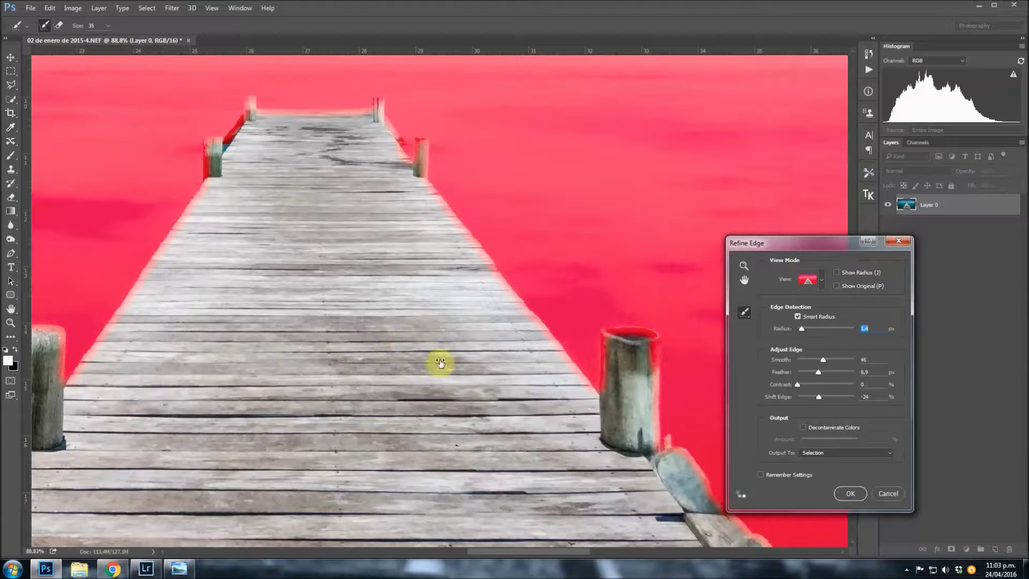
key("Down")
key("Down")
key("Down")
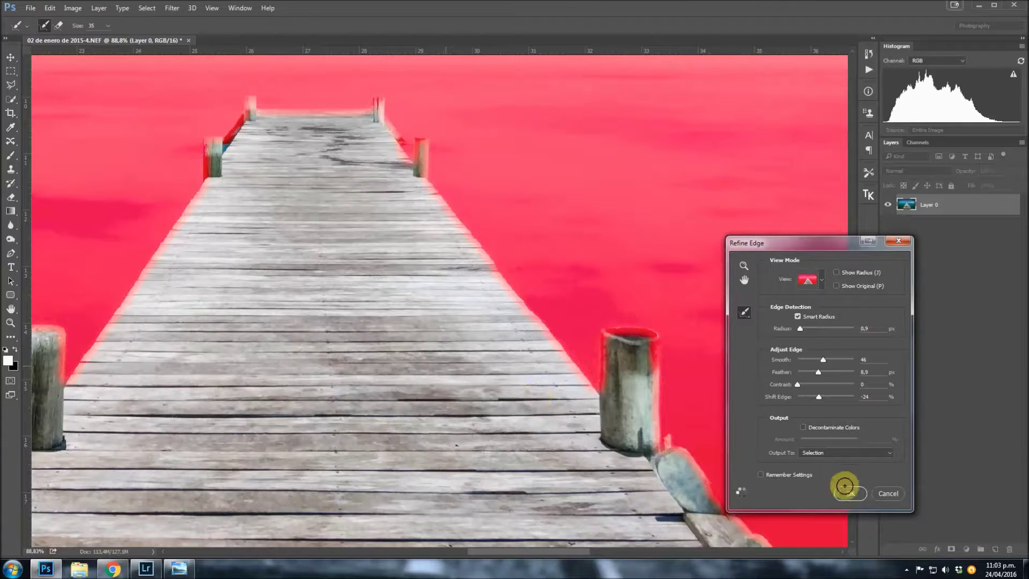
scroll(781, 469, "down", 2)
scroll(536, 400, "down", 2)
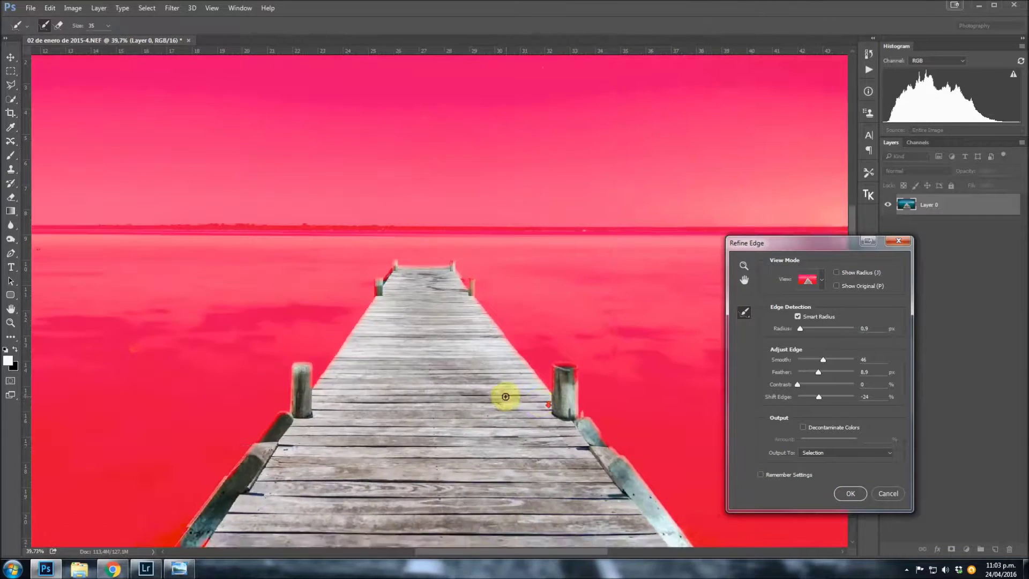
scroll(506, 397, "down", 3)
left_click(856, 492)
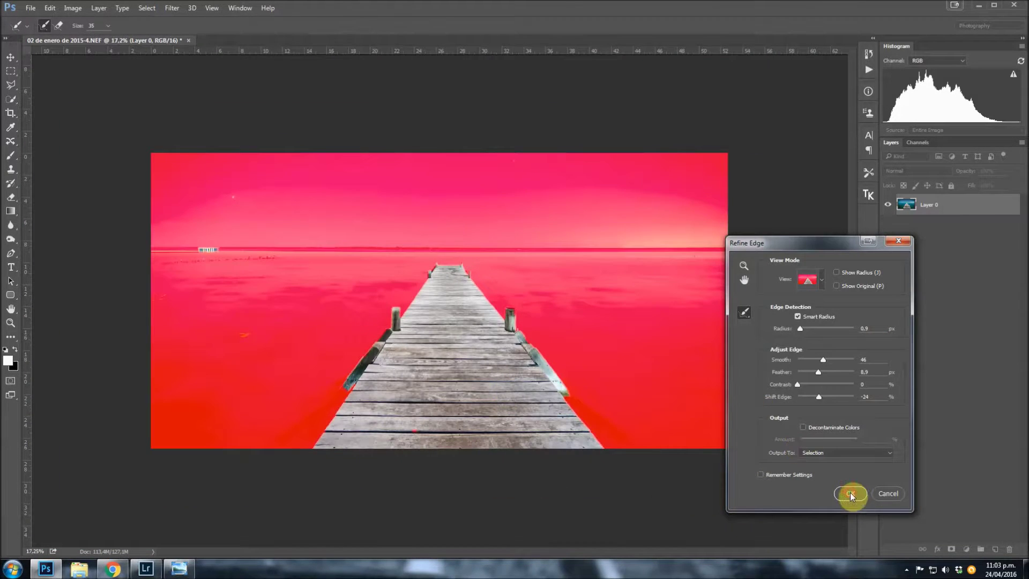
scroll(438, 303, "up", 1)
key("j")
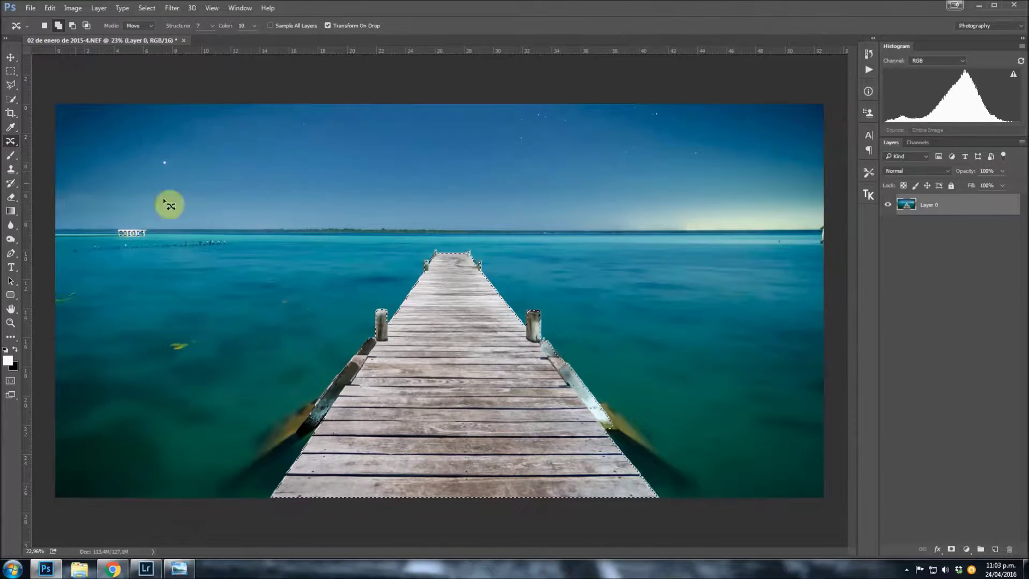
Add a Levels adjustment masked to the pier selection and drag its white-point slider
left_click(972, 553)
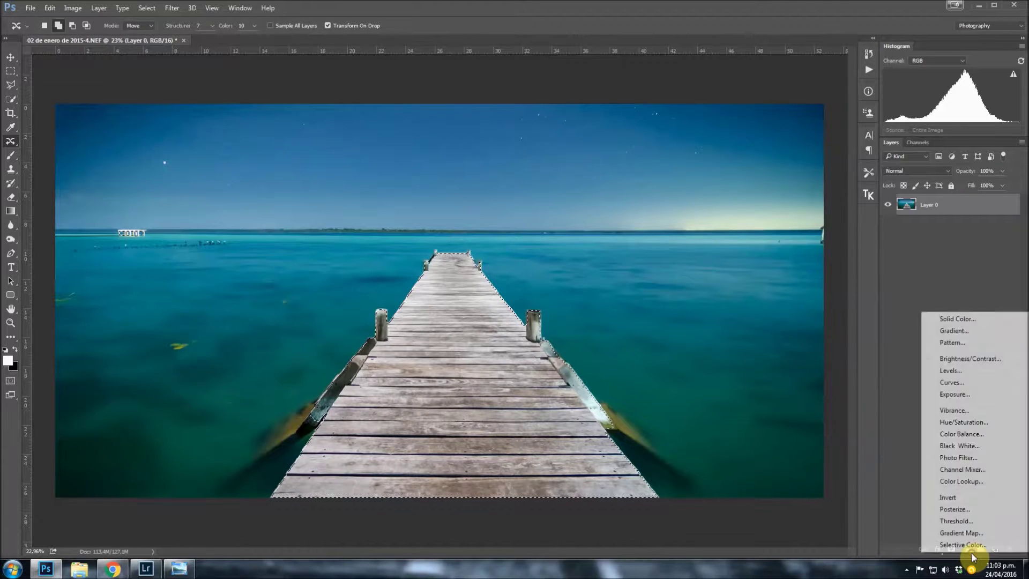
left_click(956, 371)
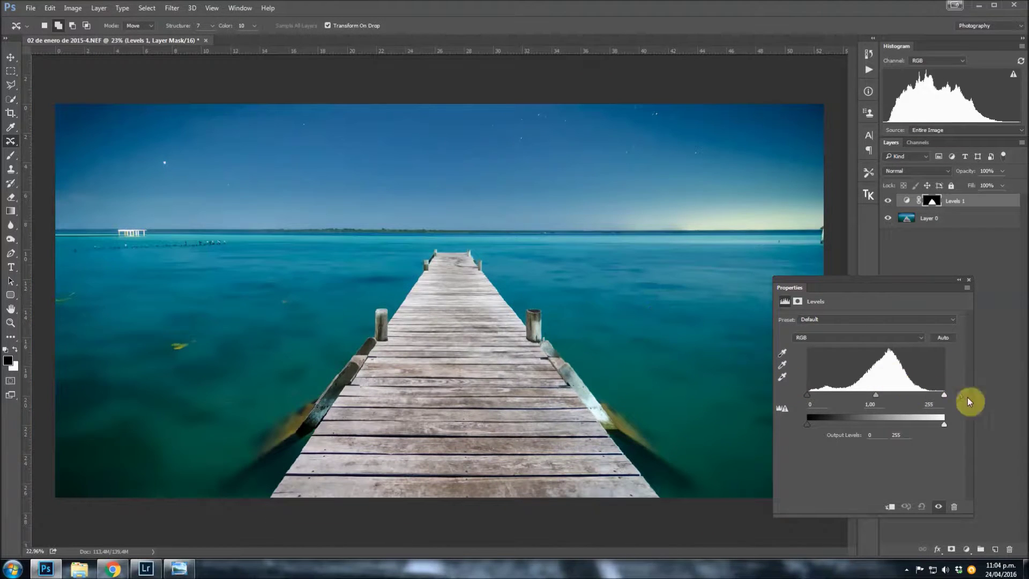
mouse_move(944, 396)
left_mouse_down()
mouse_move(931, 395)
mouse_move(971, 395)
left_mouse_up()
left_click(934, 201)
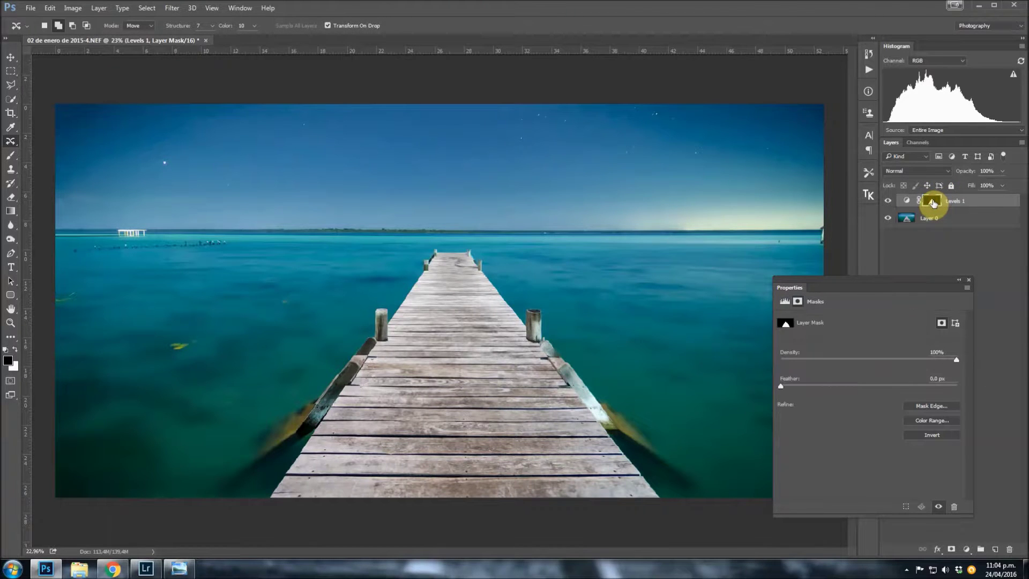
left_click(933, 202, "alt")
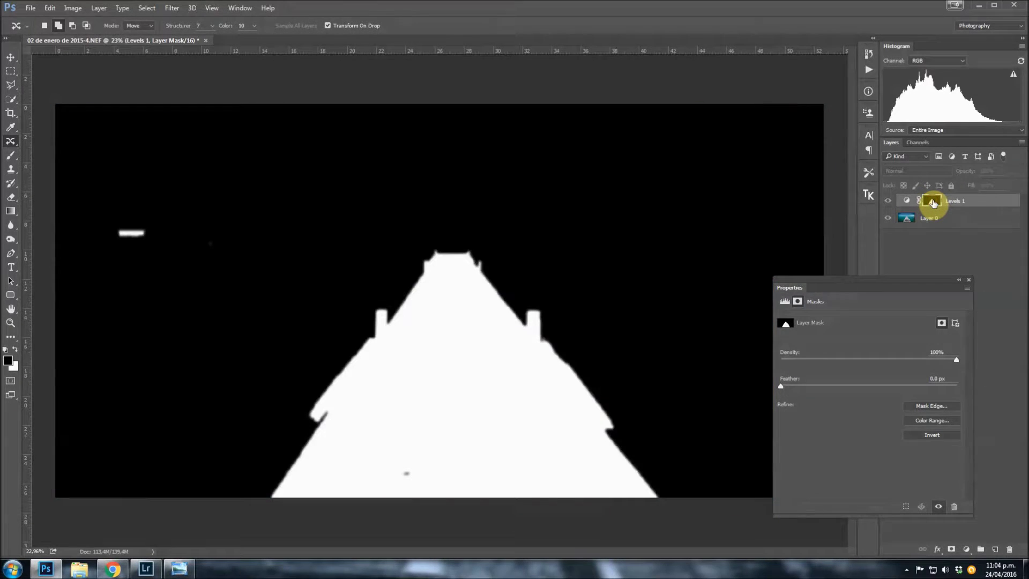
left_click(934, 202, "alt")
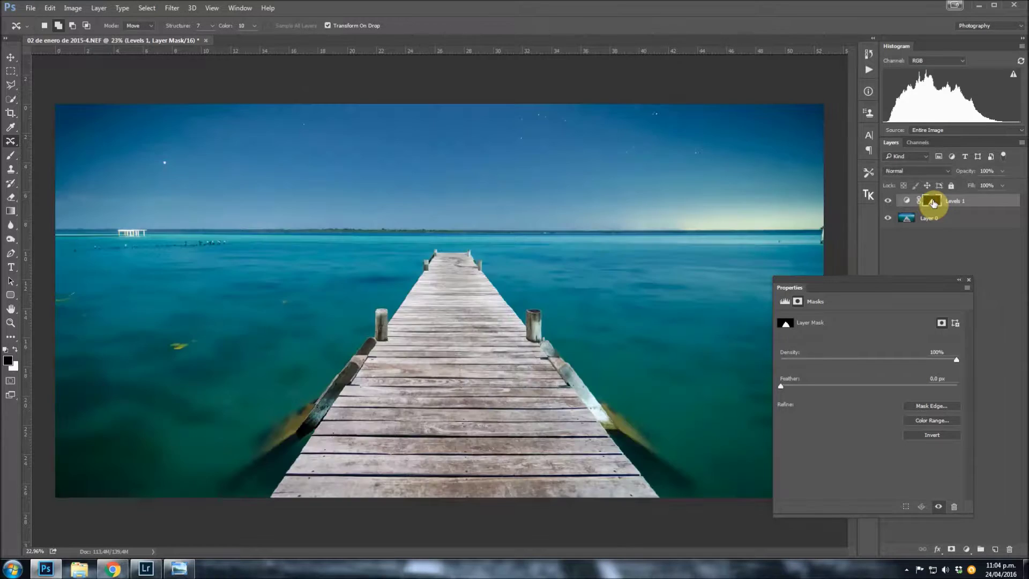
left_click(934, 202, "alt")
left_click(934, 201, "alt")
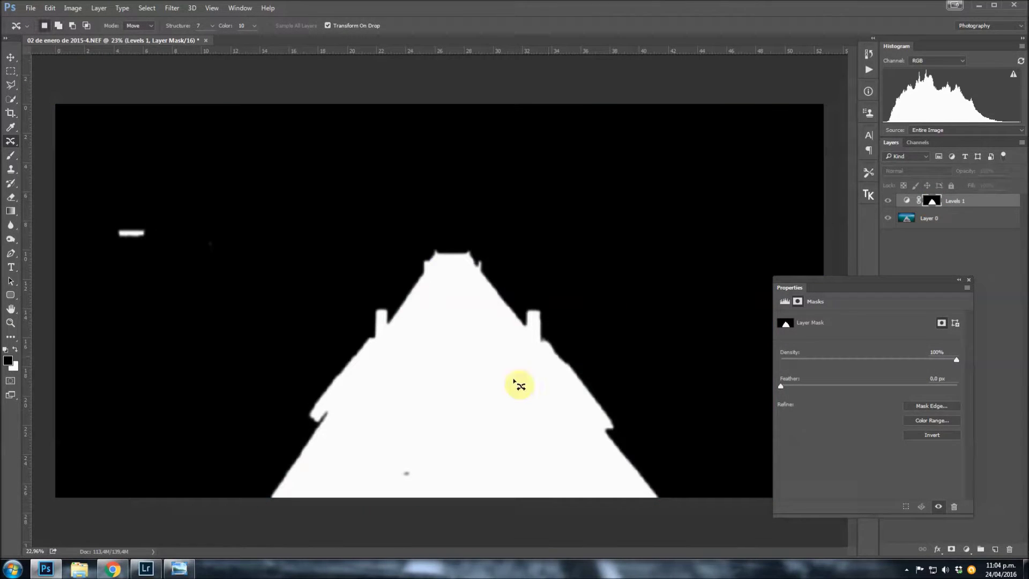
left_click(932, 202, "alt")
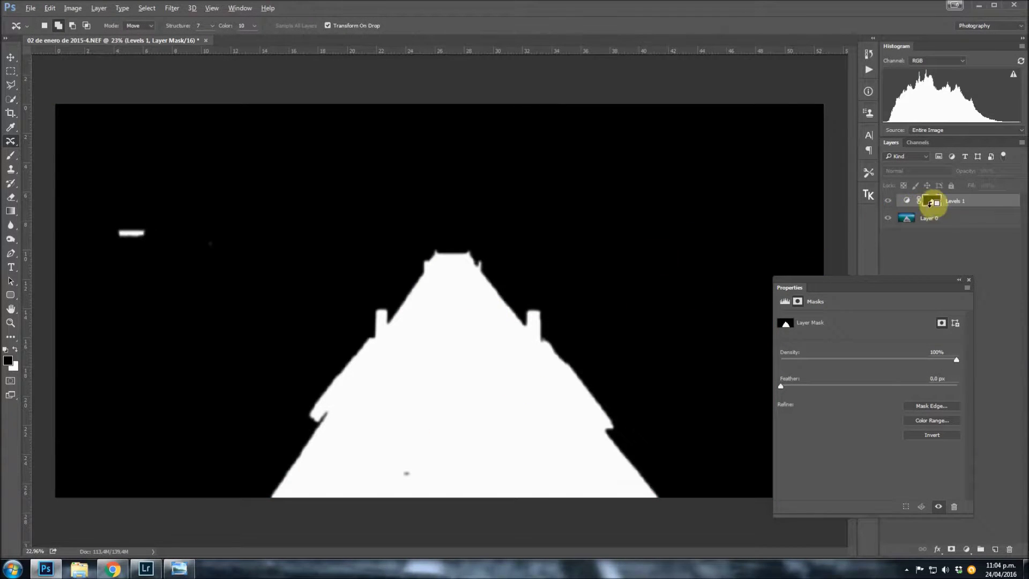
left_click(933, 202, "alt")
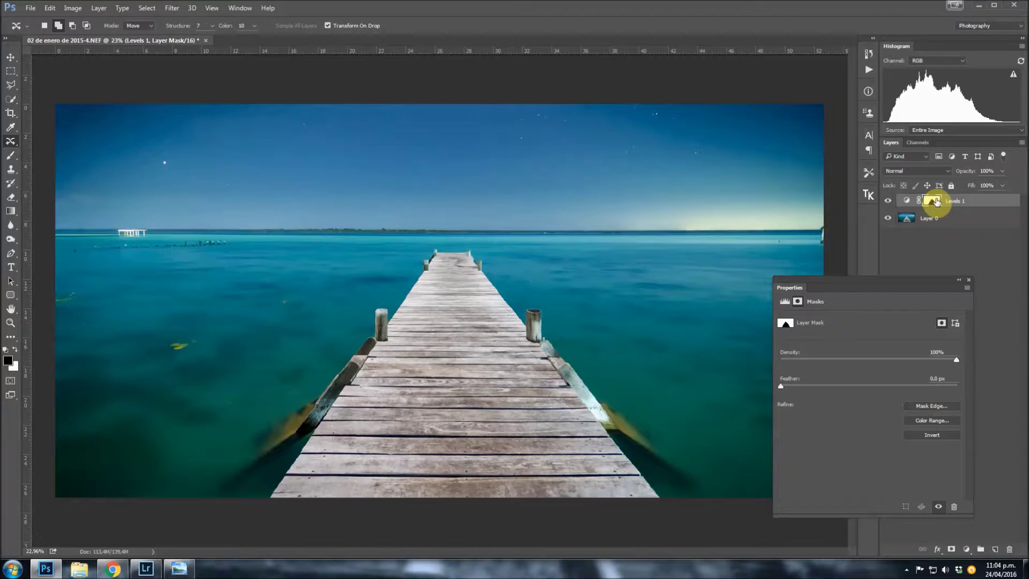
left_click(936, 202, "alt")
left_click(906, 201)
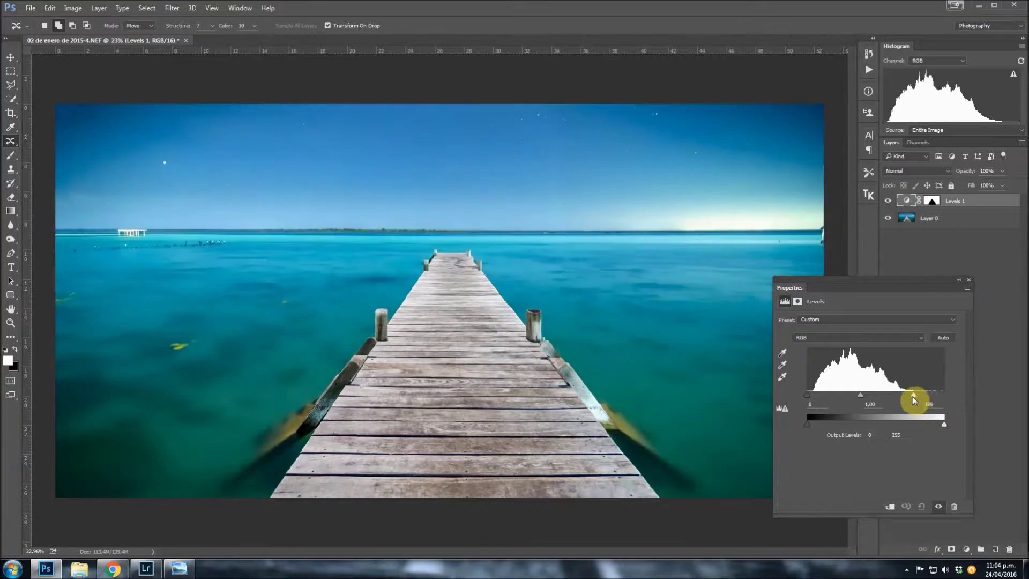
Lower the pier Levels white input to about 203 while previewing highlight clipping
mouse_move(938, 397)
left_mouse_down()
mouse_move(895, 410)
mouse_move(914, 413)
mouse_move(874, 412)
mouse_move(967, 405)
mouse_move(913, 412)
left_mouse_up()
left_click(913, 413, "alt")
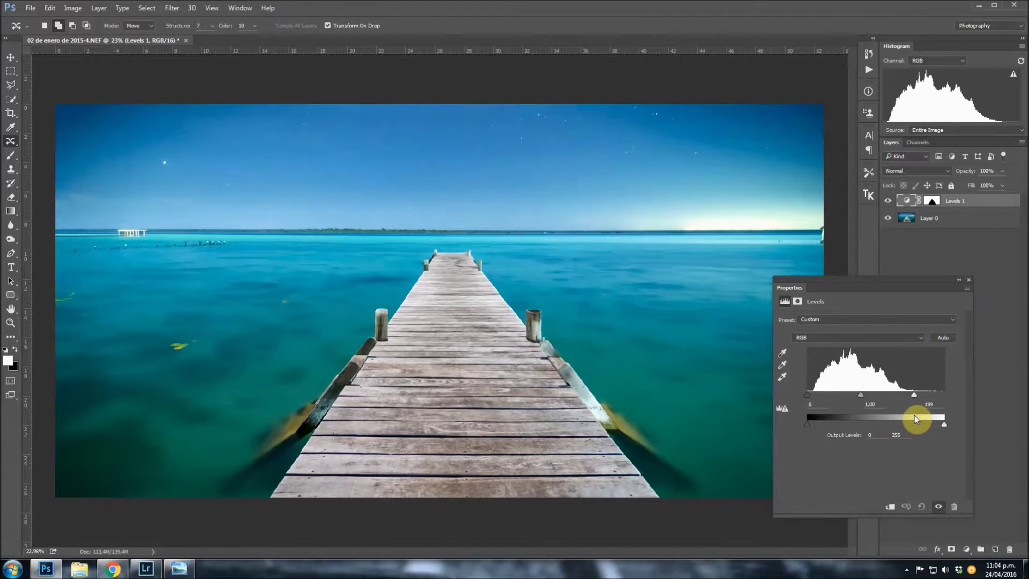
left_click(915, 416, "alt")
left_click_drag(910, 416, 920, 421)
left_click_drag(919, 396, 917, 395)
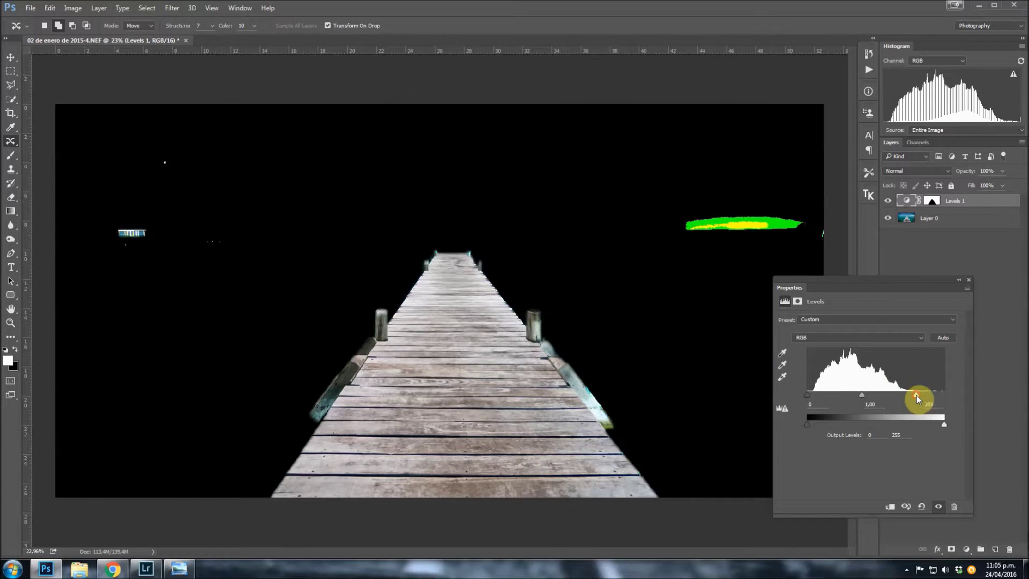
Toggle Levels 1 visibility to compare, then close Properties and target its mask
left_click(938, 507)
left_click(939, 507)
left_click(939, 508)
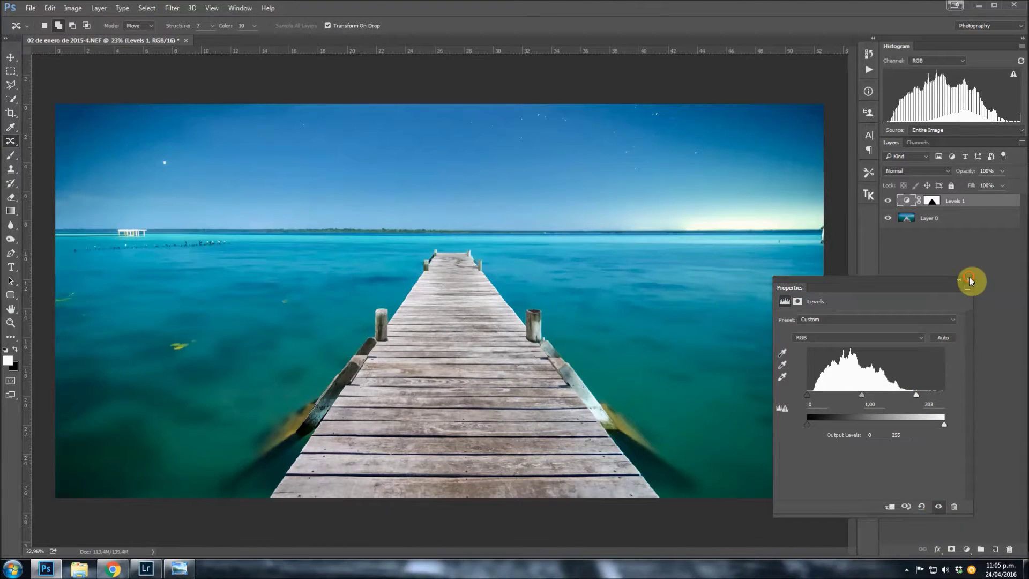
left_click(970, 278)
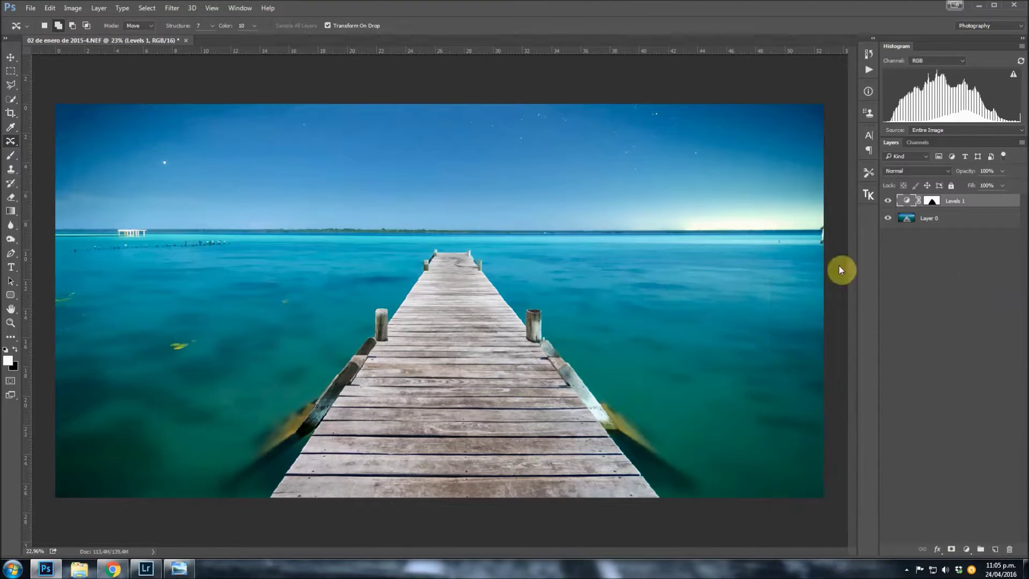
left_click(934, 202)
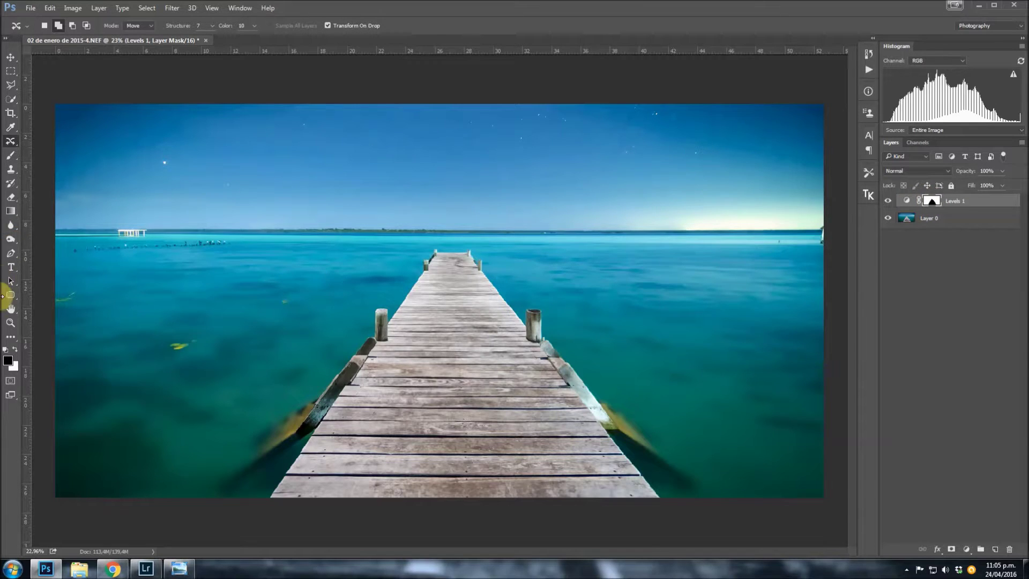
Draw a sky-to-pier gradient on the Levels 1 mask so the brightening fades toward the top
left_click(11, 211)
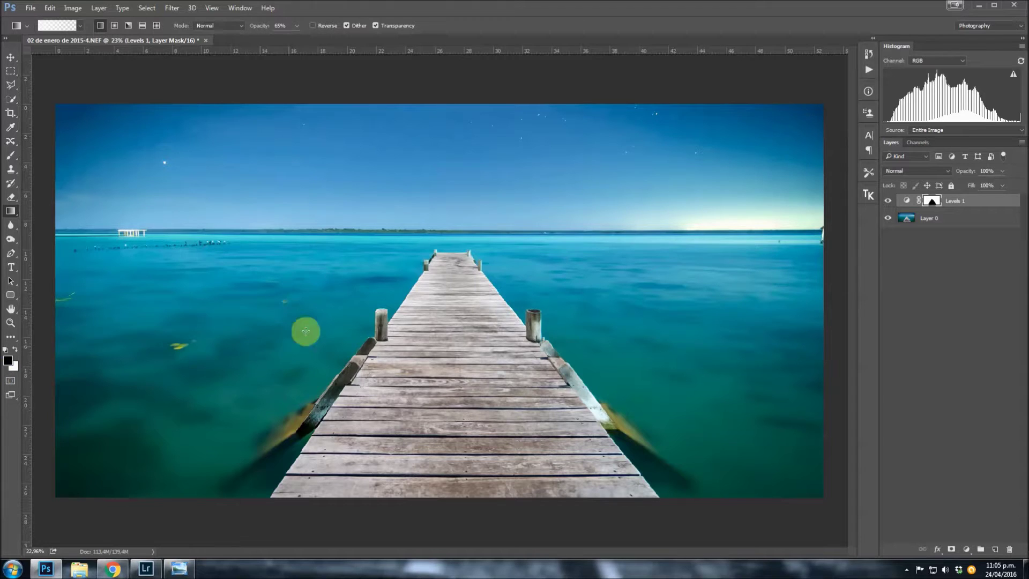
left_click_drag(459, 162, 450, 271)
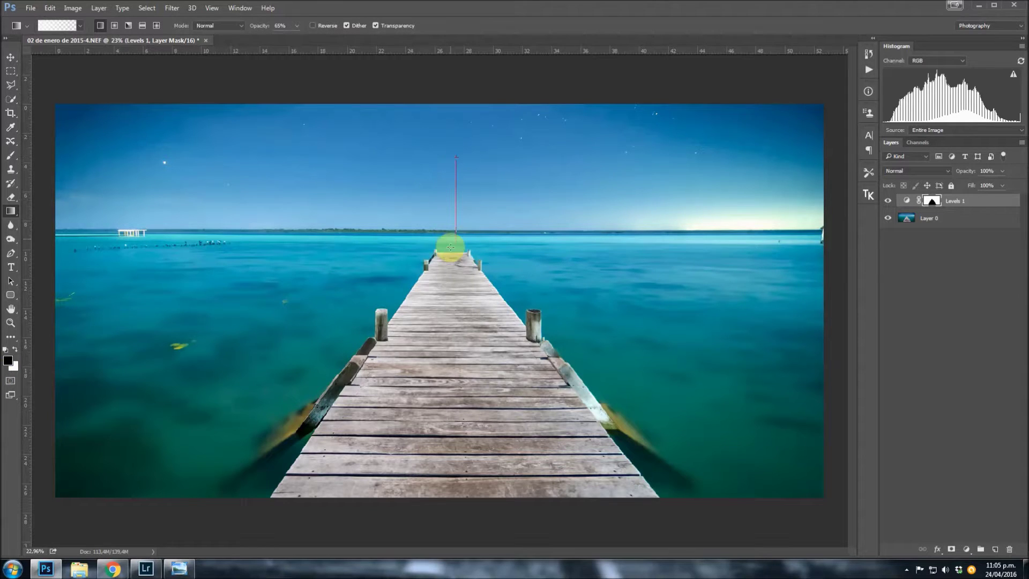
left_click_drag(468, 154, 465, 252)
left_click_drag(450, 167, 444, 262)
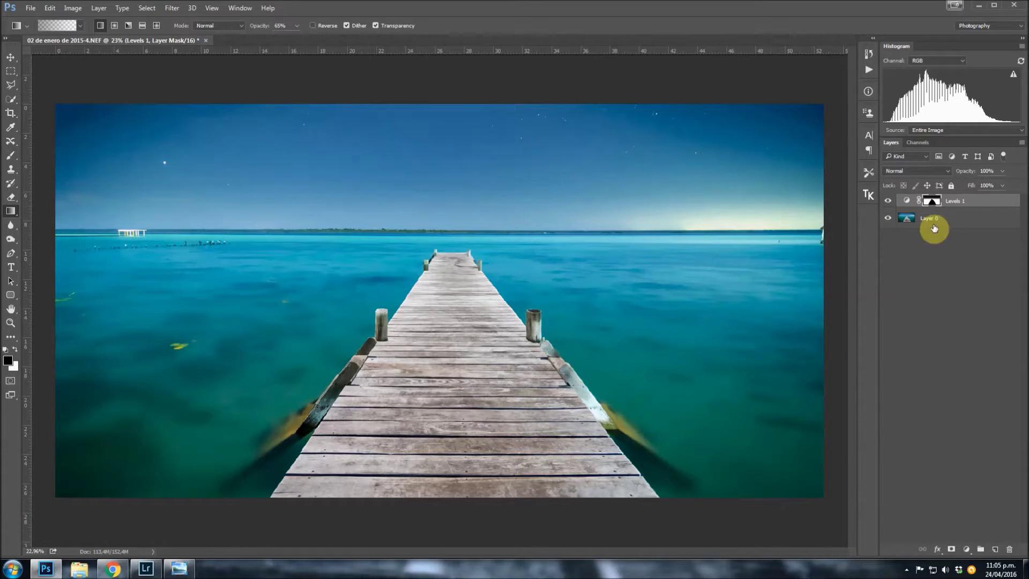
left_click(925, 203, "alt")
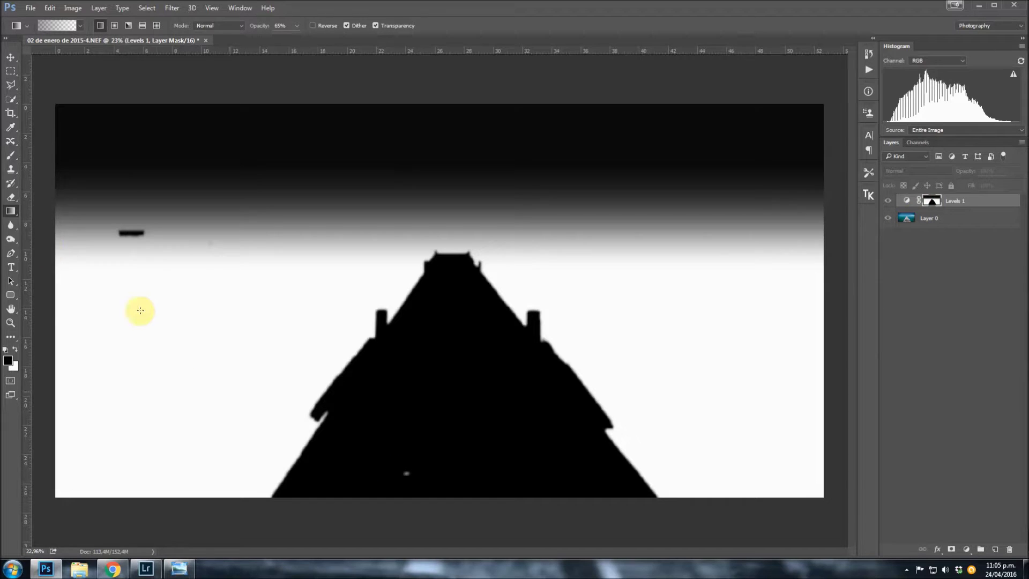
left_click(7, 156)
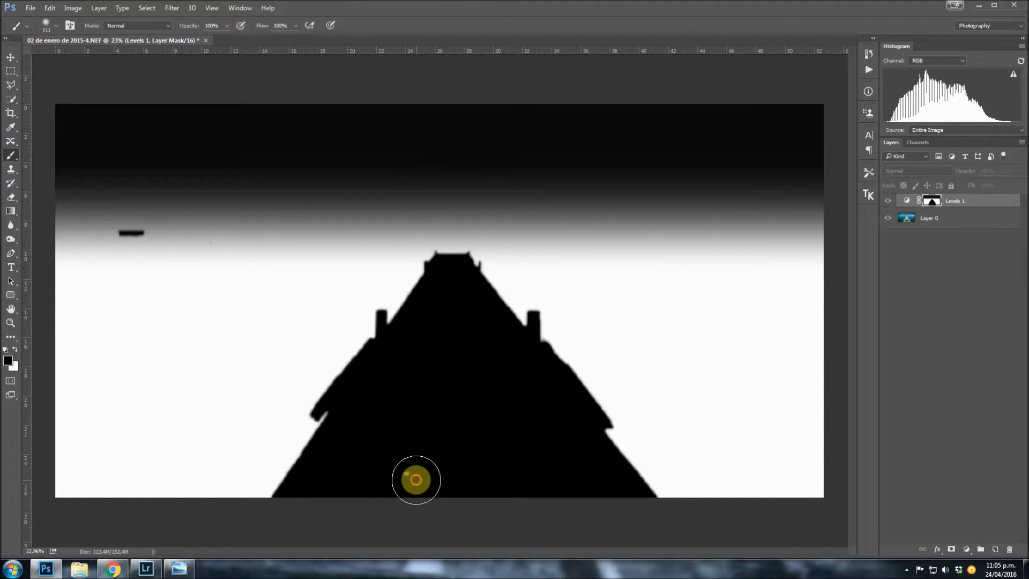
left_click(966, 202)
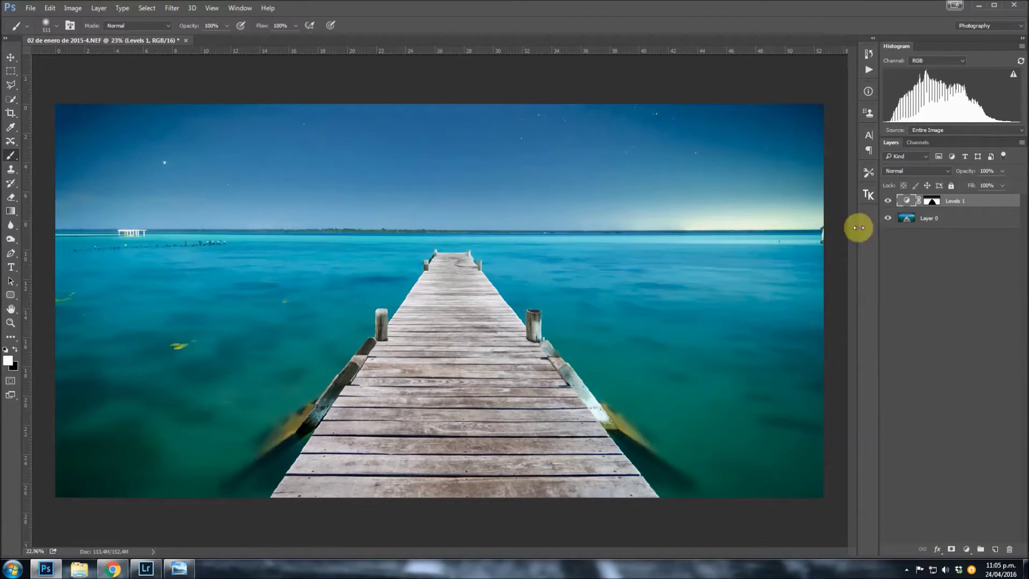
left_click(888, 200)
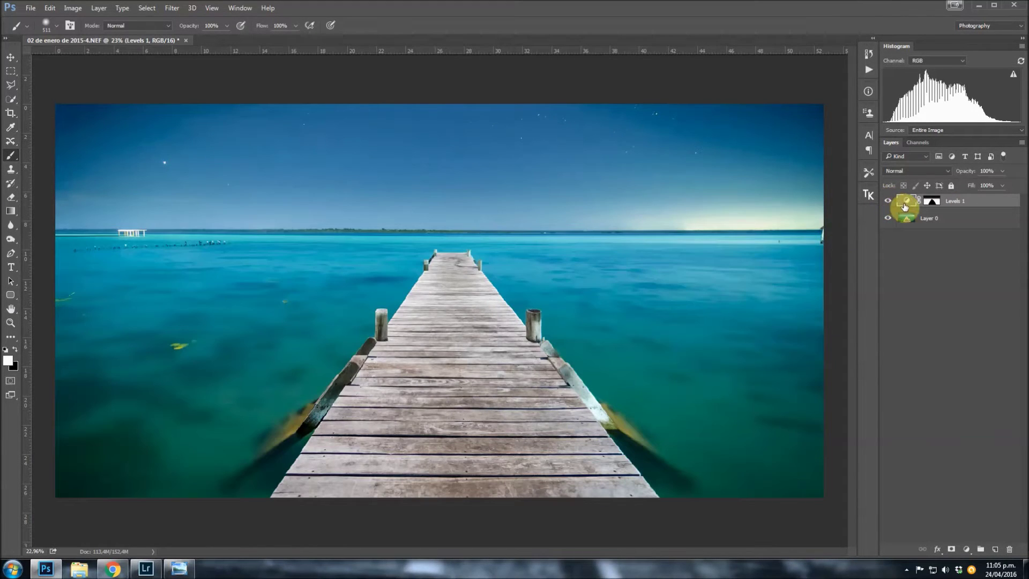
Lower the Levels 1 white input to 180 and compare the image before and after
double_click(905, 203)
left_click_drag(914, 397, 907, 396)
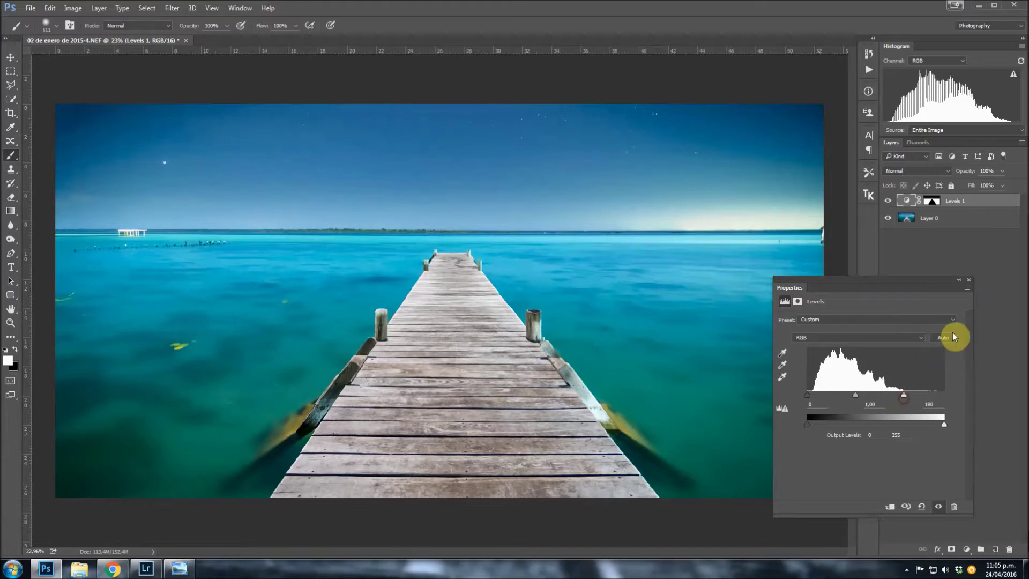
left_click(889, 200)
left_click(888, 200)
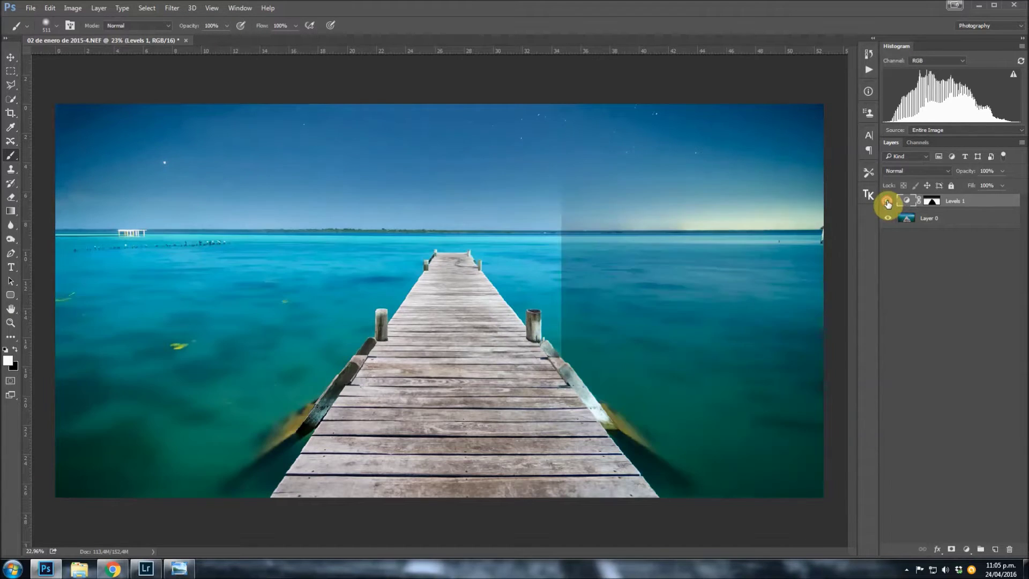
left_click(946, 280)
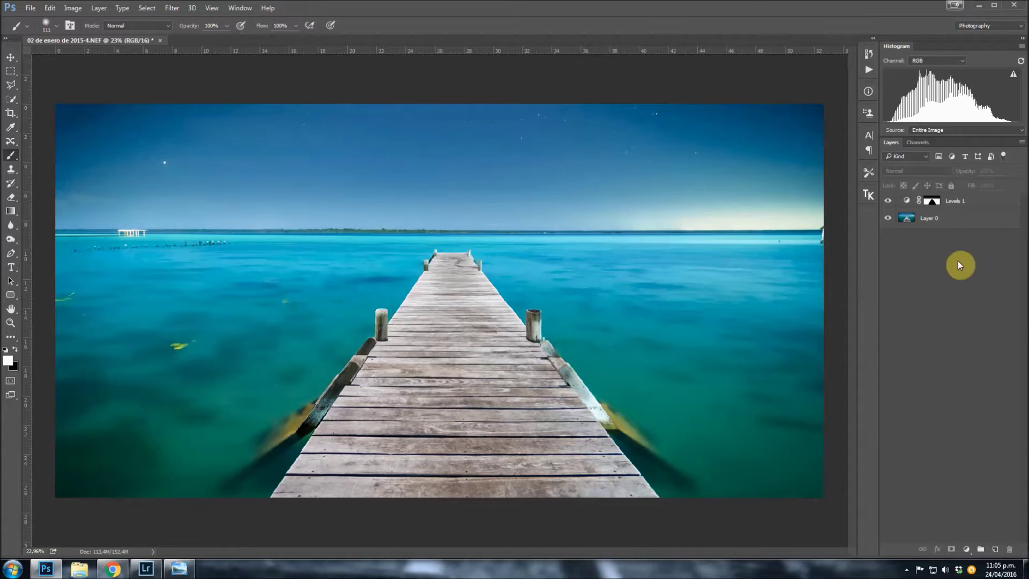
left_click(1021, 146)
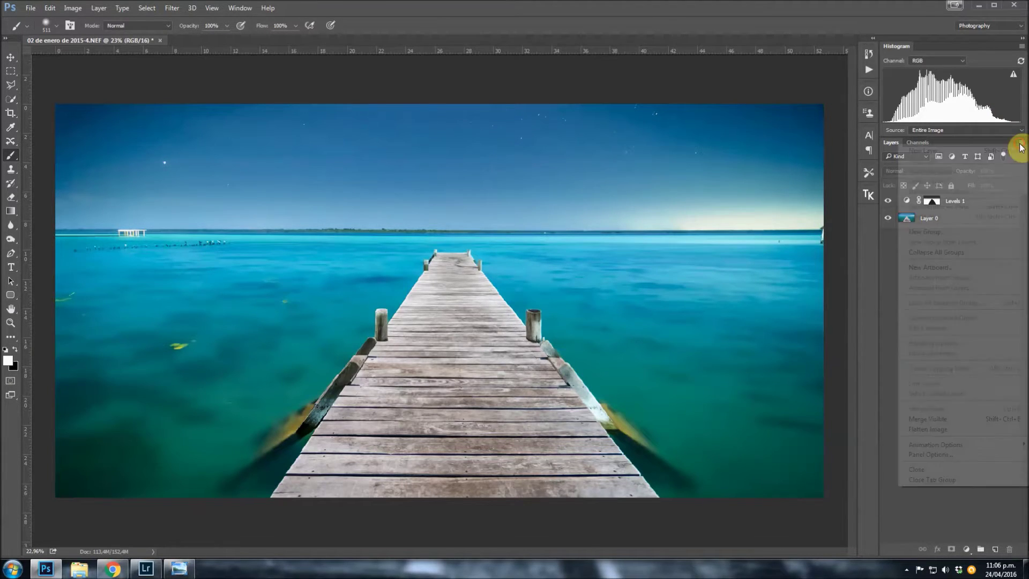
Stamp all visible layers into a new Layer 1, toggling its visibility to compare
left_click(950, 421, "alt")
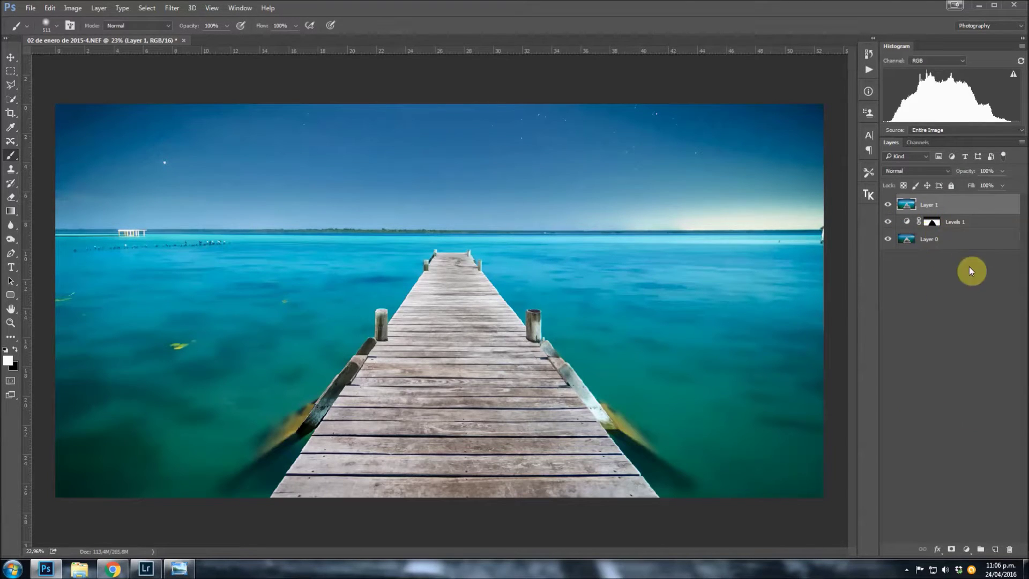
left_click(889, 206)
left_click(951, 221)
left_click(965, 239)
left_click(949, 219)
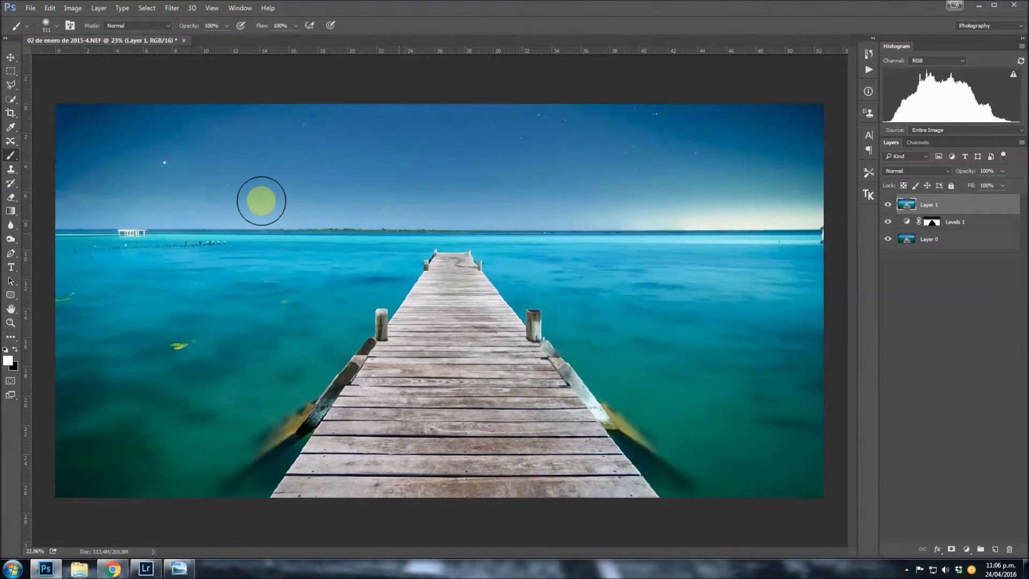
left_click(11, 70)
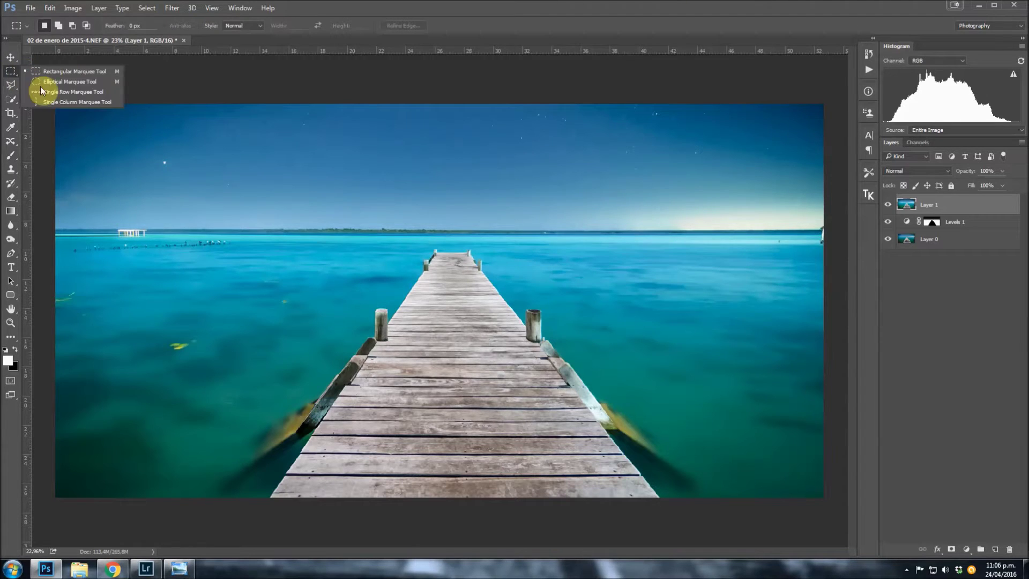
Draw an elliptical selection centred on the pier photo
left_click(55, 83)
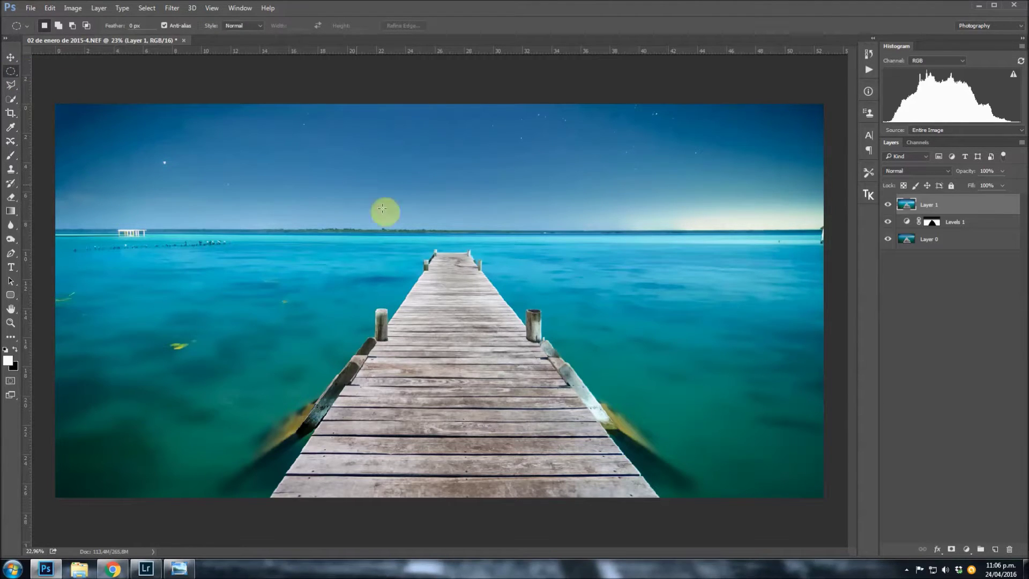
scroll(453, 250, "down", 1)
left_click_drag(452, 283, 791, 407)
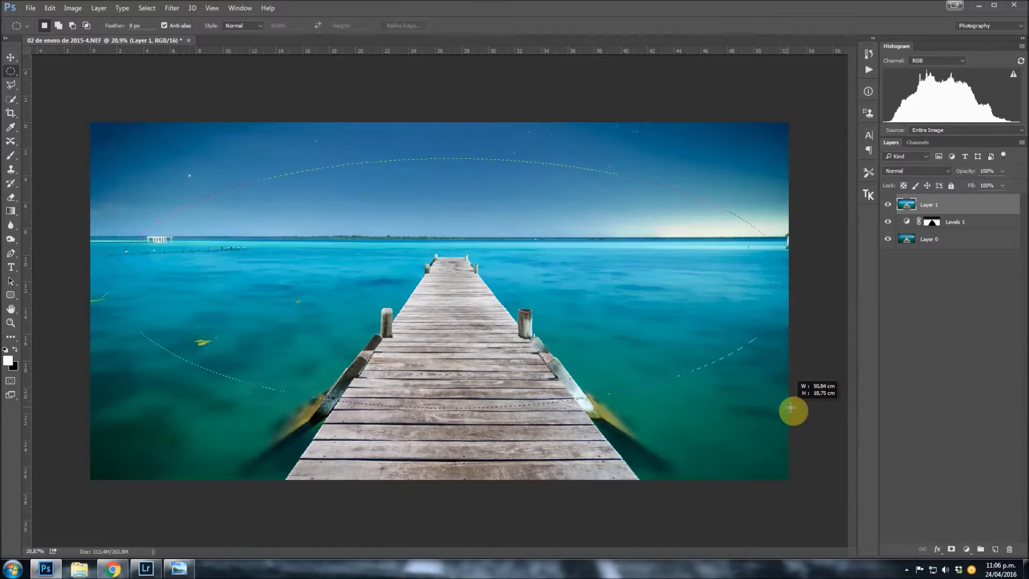
left_click_drag(791, 407, 809, 414)
left_click_drag(547, 308, 440, 318)
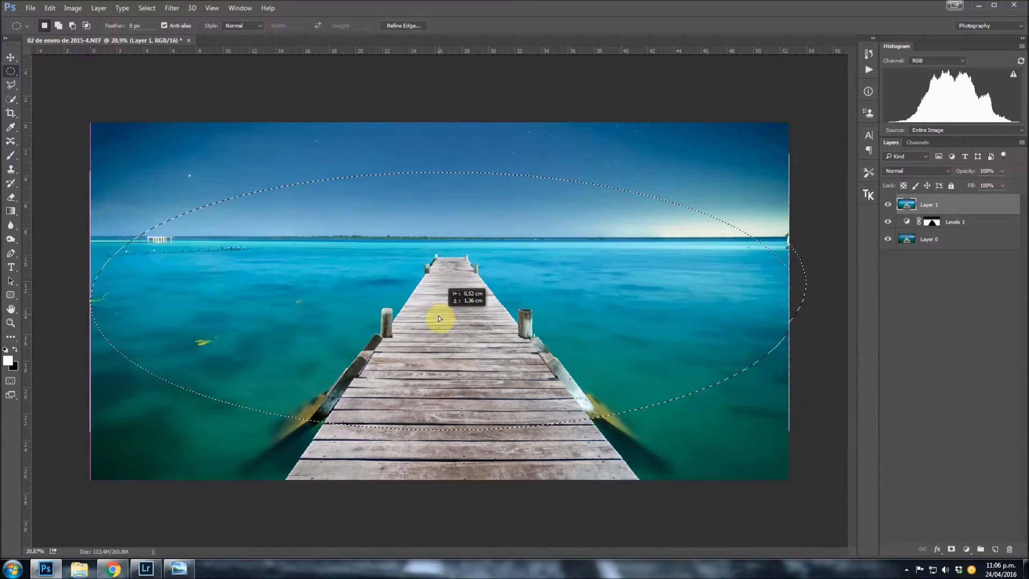
left_click_drag(438, 320, 441, 326)
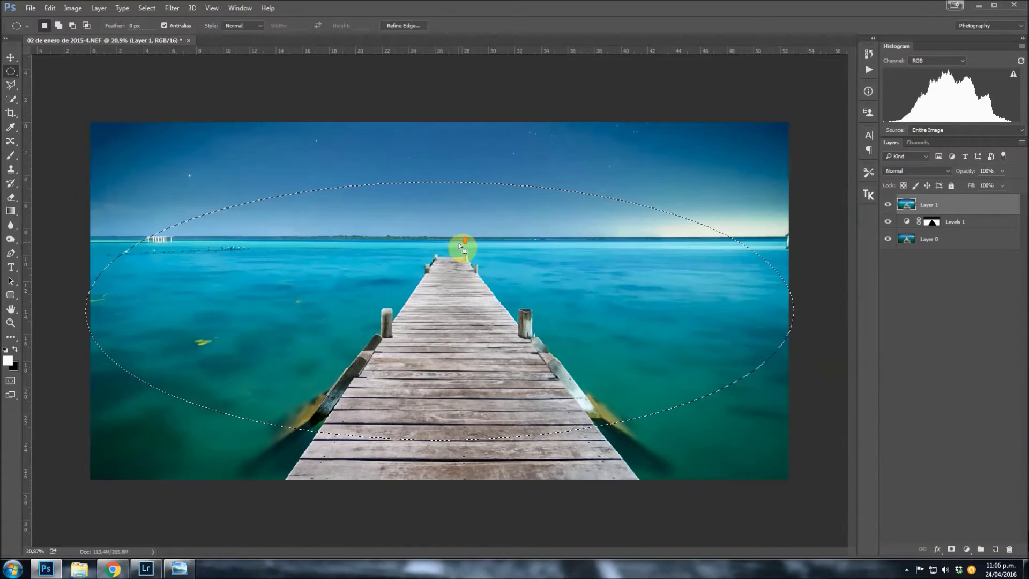
Add a Curves adjustment with the ellipse mask inverted and feathered to 322.5 px
left_click(967, 549)
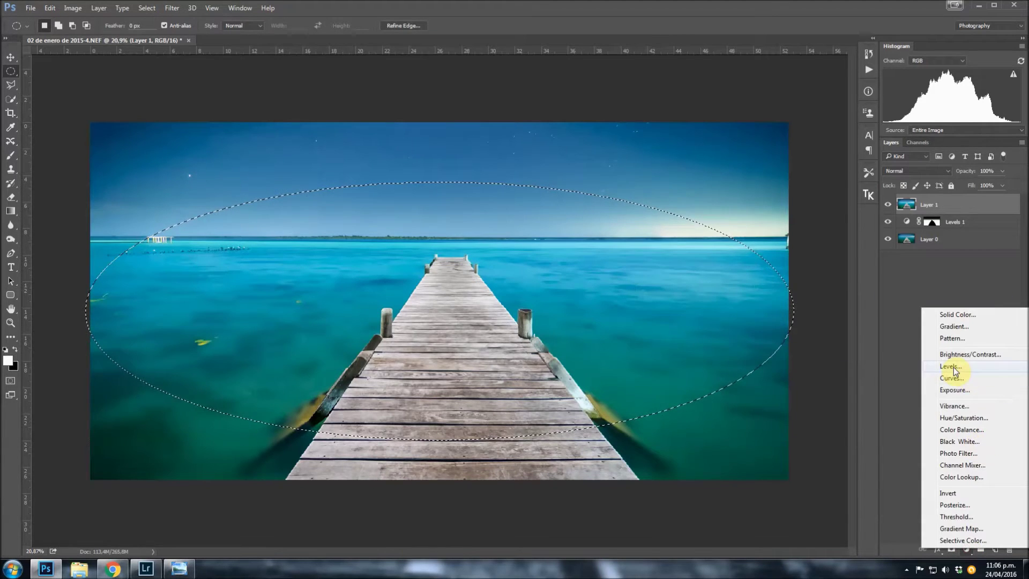
left_click(956, 378)
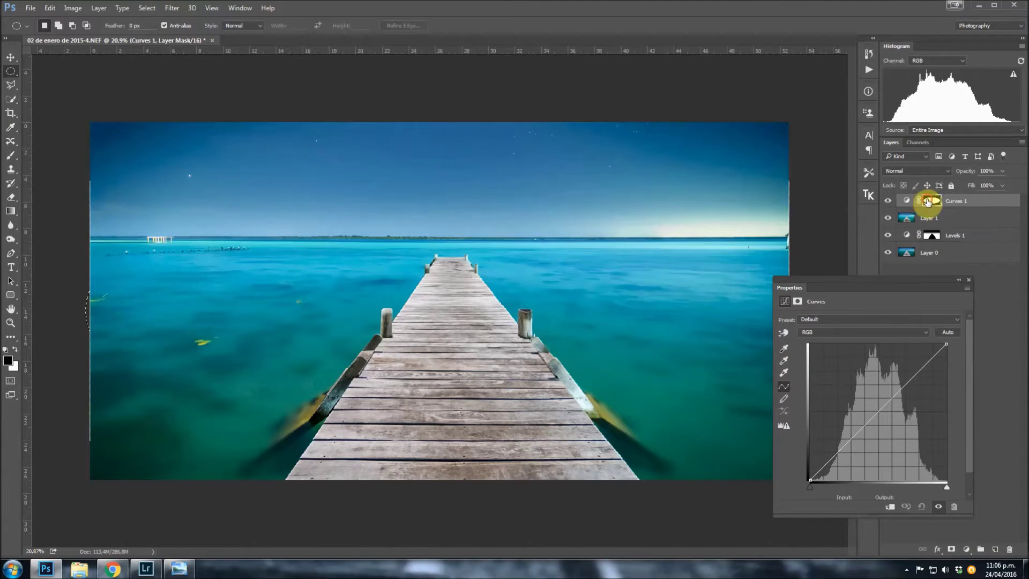
left_click(929, 201)
key("ctrl+i")
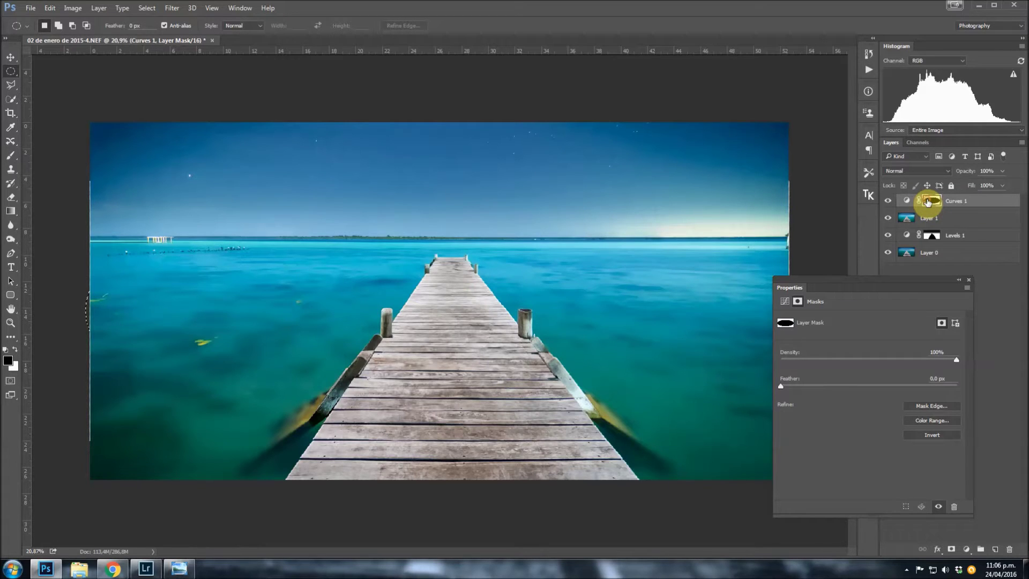
left_click(929, 202, "alt")
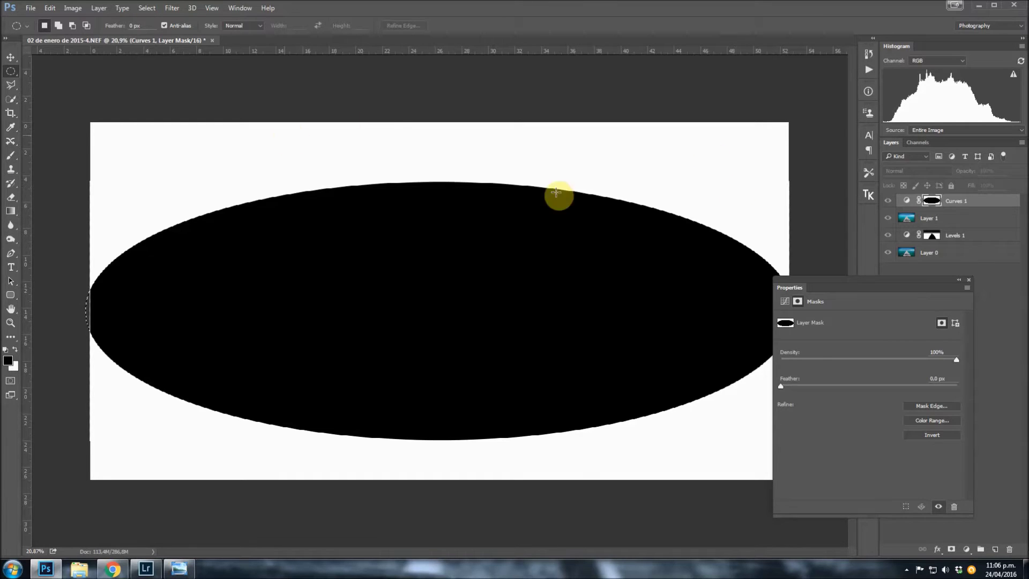
left_click(929, 387)
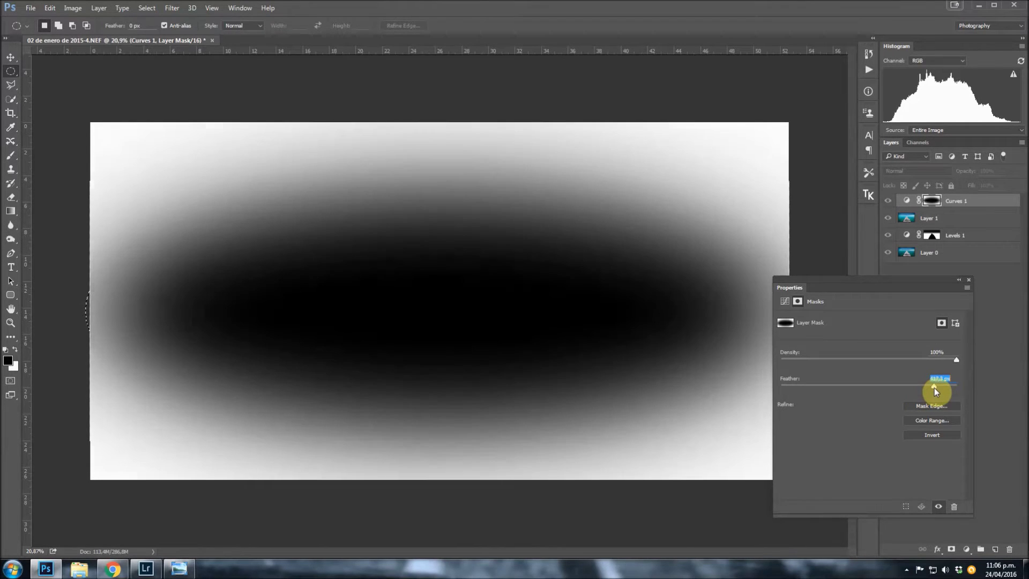
left_click_drag(931, 388, 931, 388)
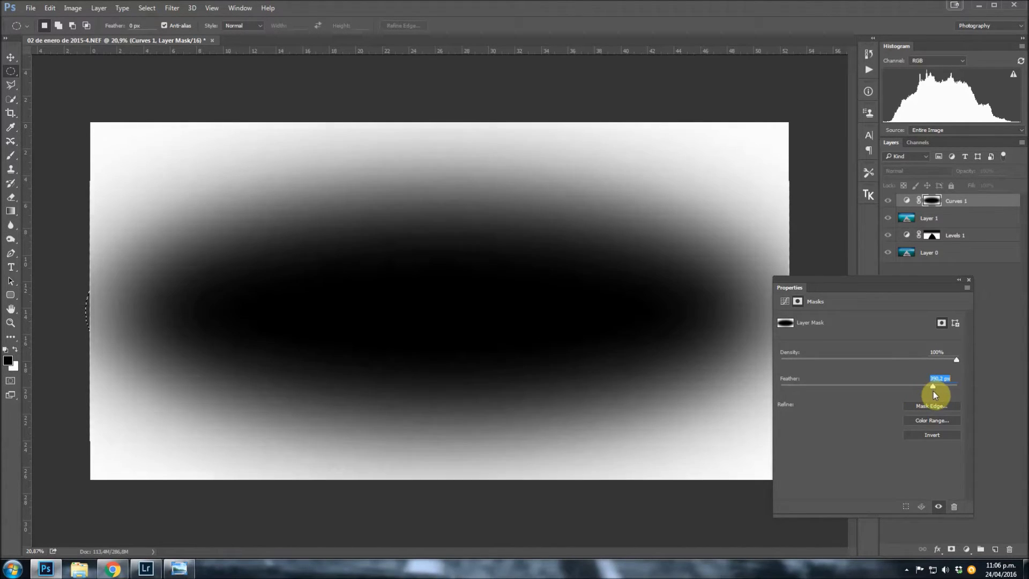
Pull the Curves curve down to darken the edges, then hide the vignette to compare
left_click(907, 202)
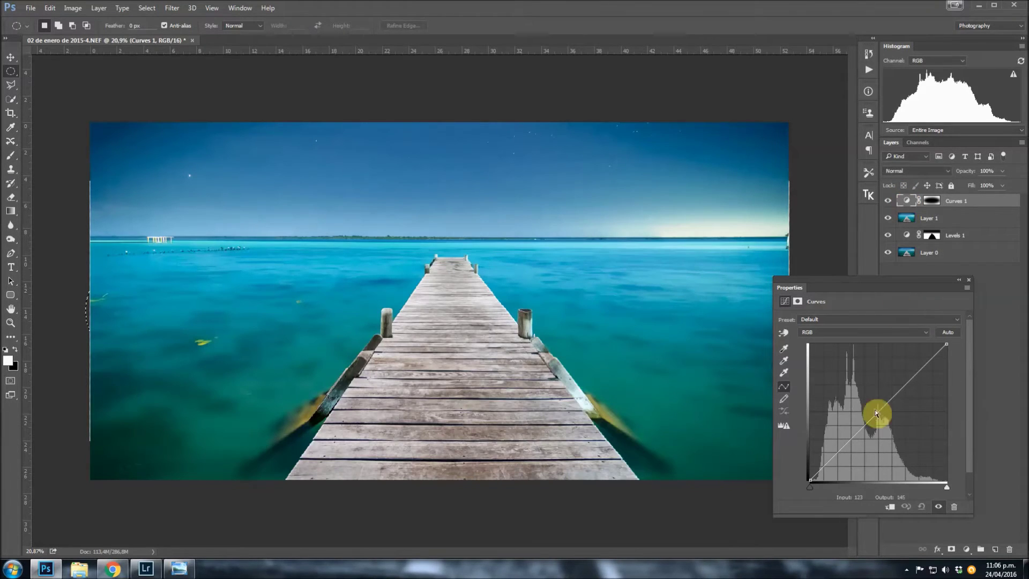
left_click_drag(882, 409, 893, 427)
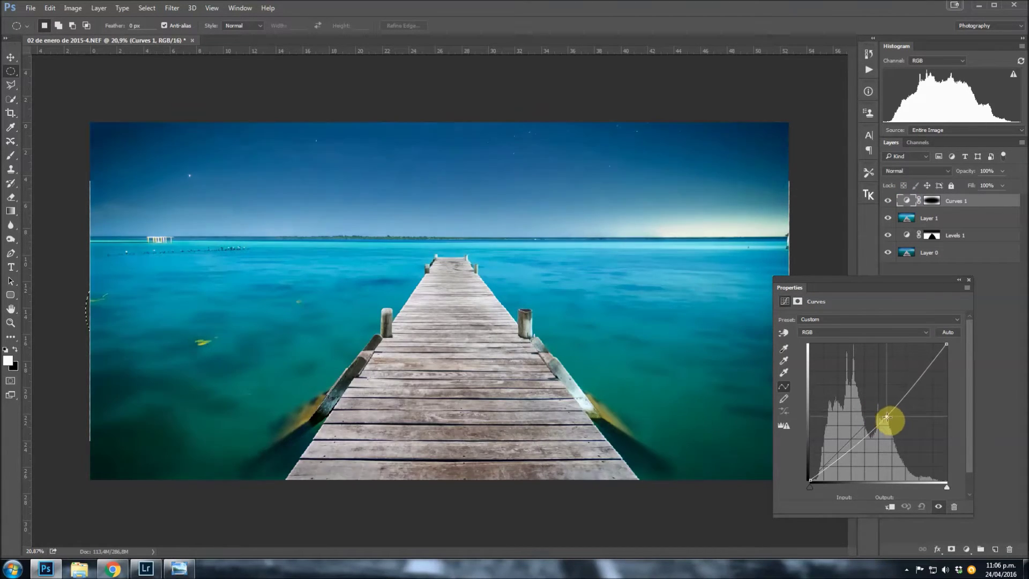
mouse_move(893, 427)
left_mouse_down()
mouse_move(911, 436)
mouse_move(892, 420)
left_mouse_up()
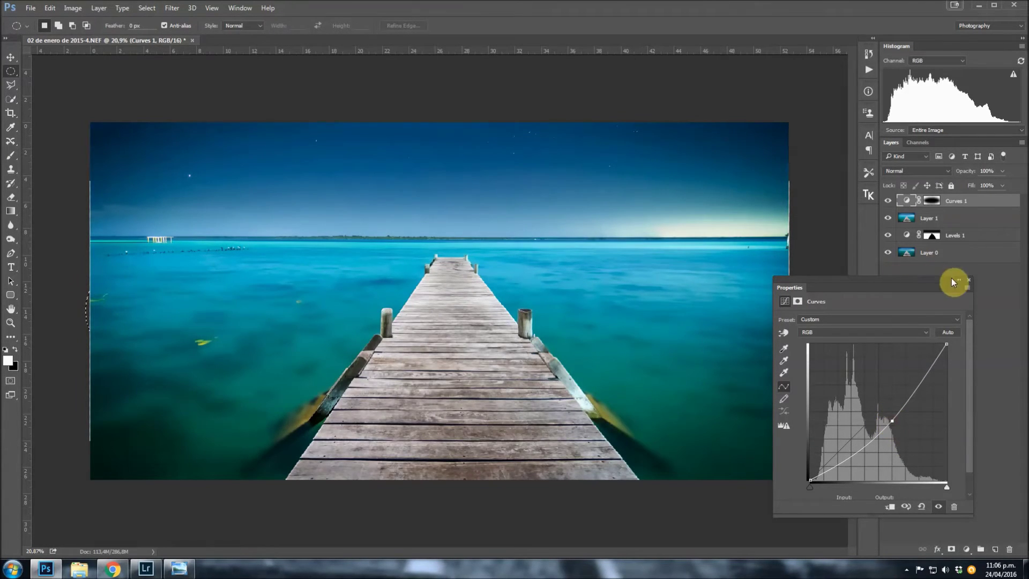
left_click(969, 280)
left_click(888, 201)
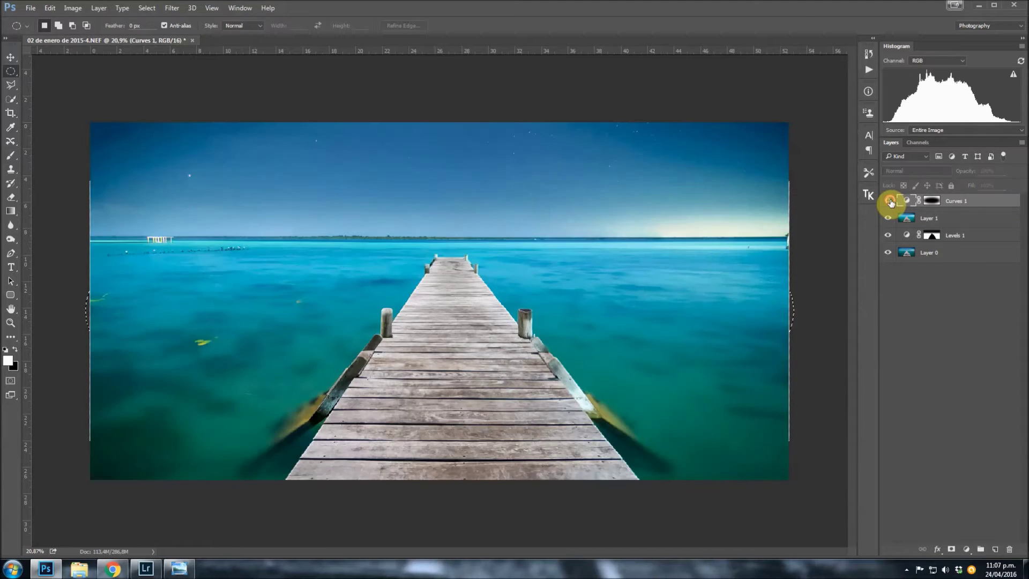
Compare Normal and Luminosity blending for Curves 1, settling on Luminosity
scroll(533, 215, "up", 1)
scroll(606, 222, "down", 1)
scroll(647, 189, "up", 1)
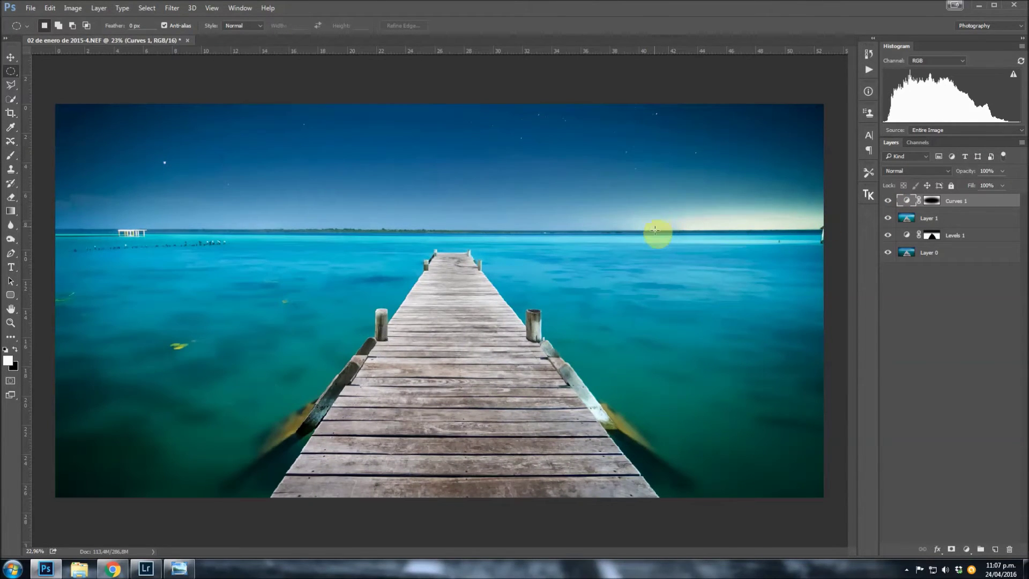
scroll(731, 439, "up", 1)
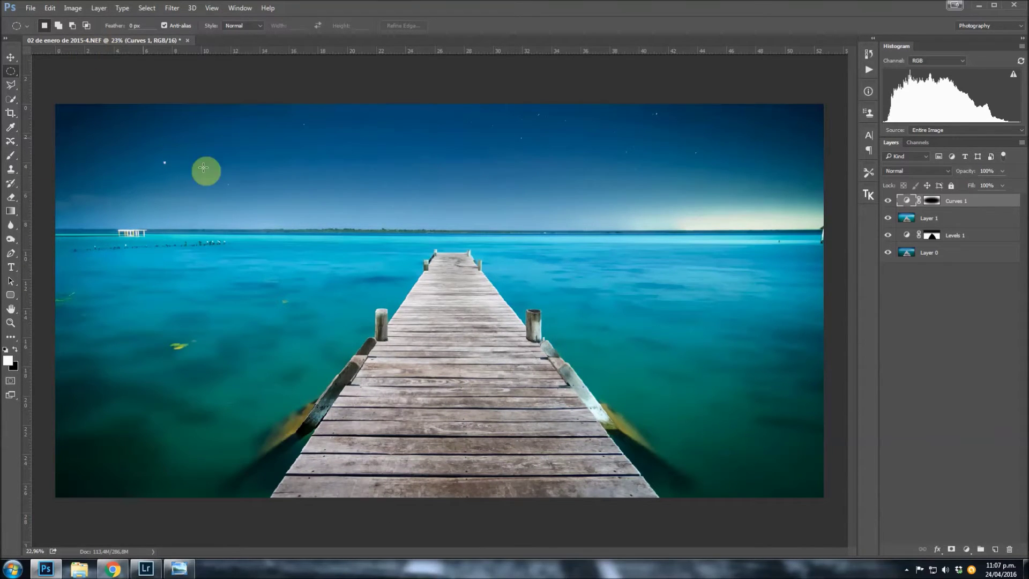
left_click(917, 172)
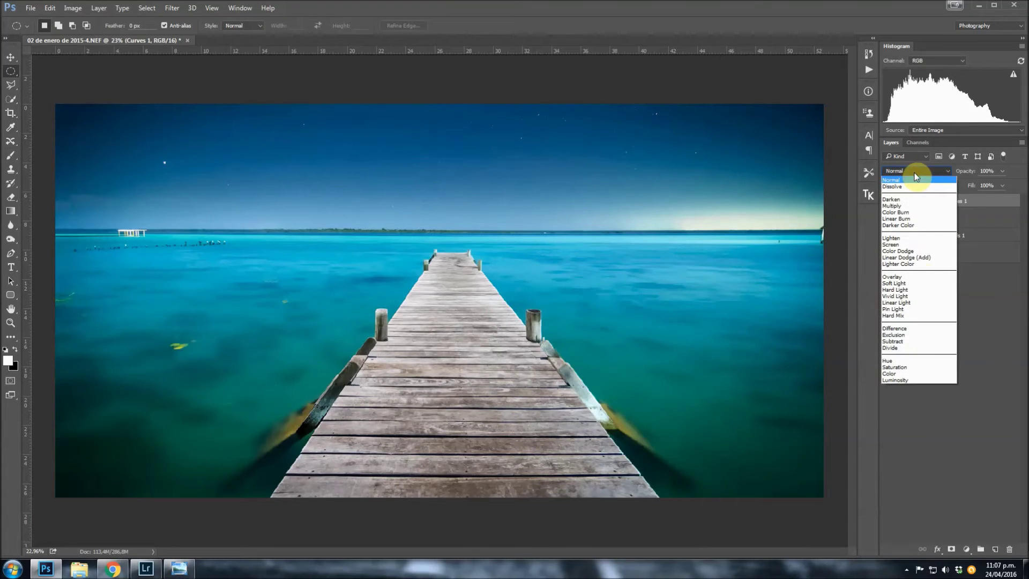
left_click(902, 380)
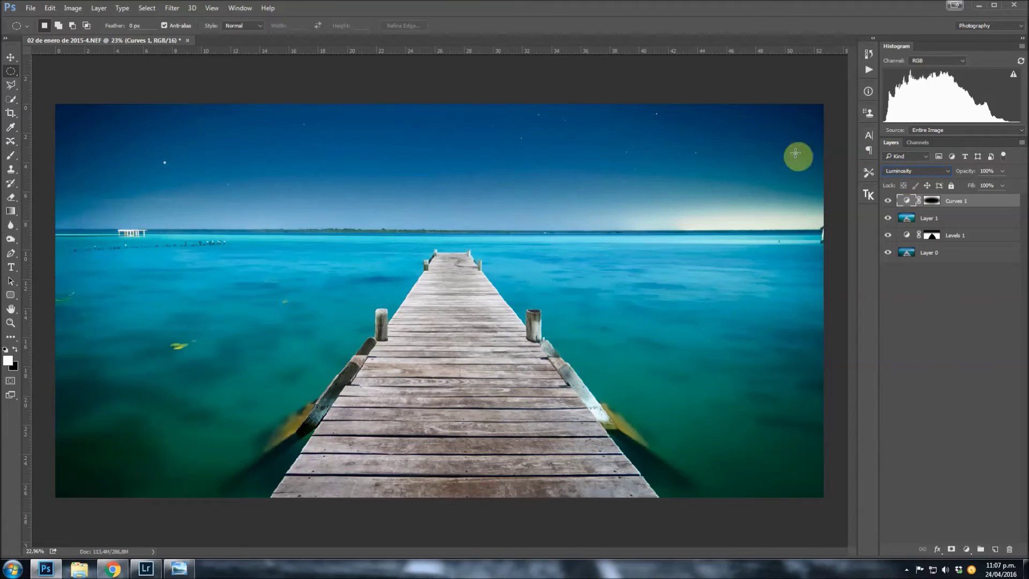
left_click(904, 173)
left_click(903, 177)
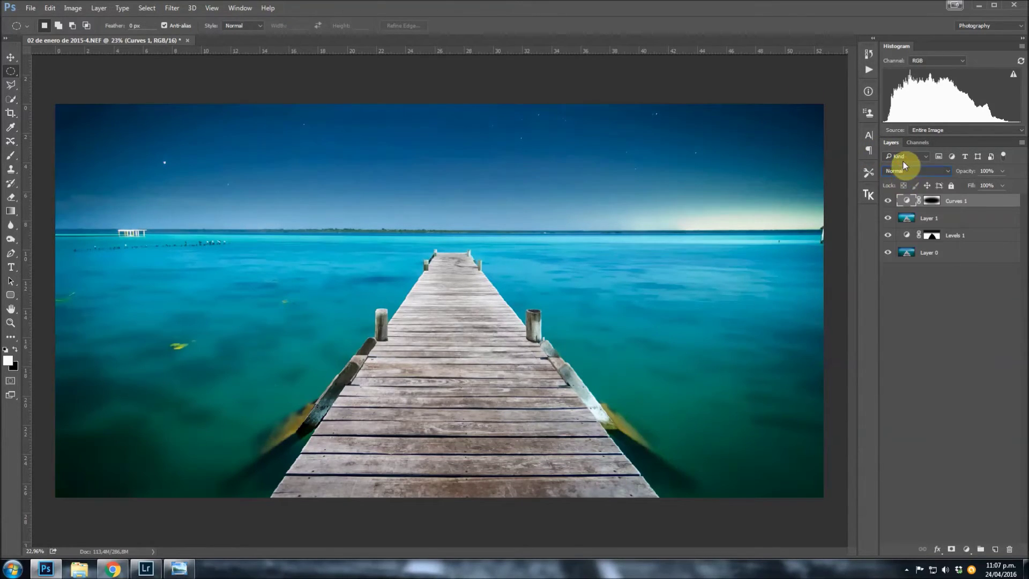
left_click(904, 170)
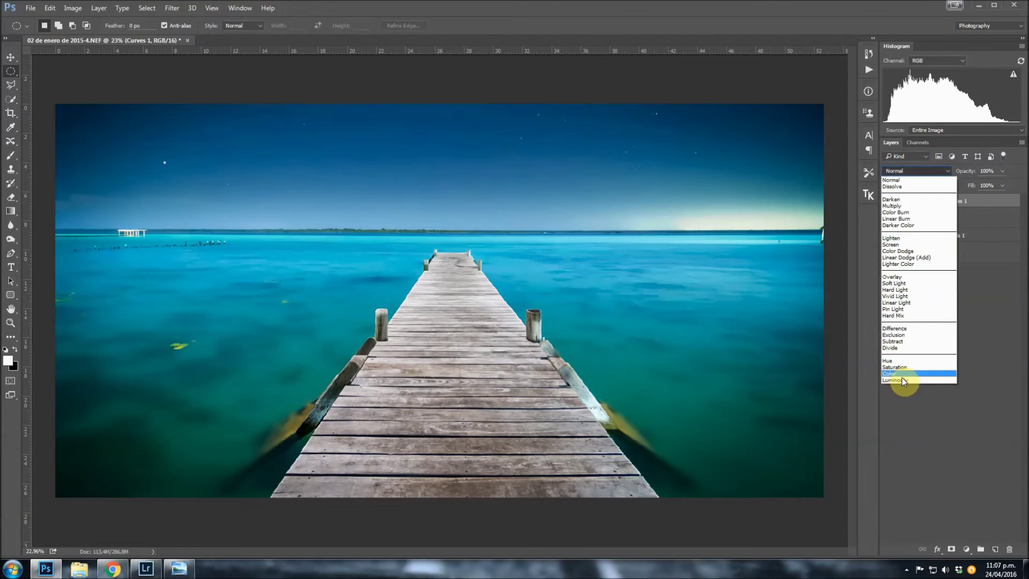
left_click(902, 380)
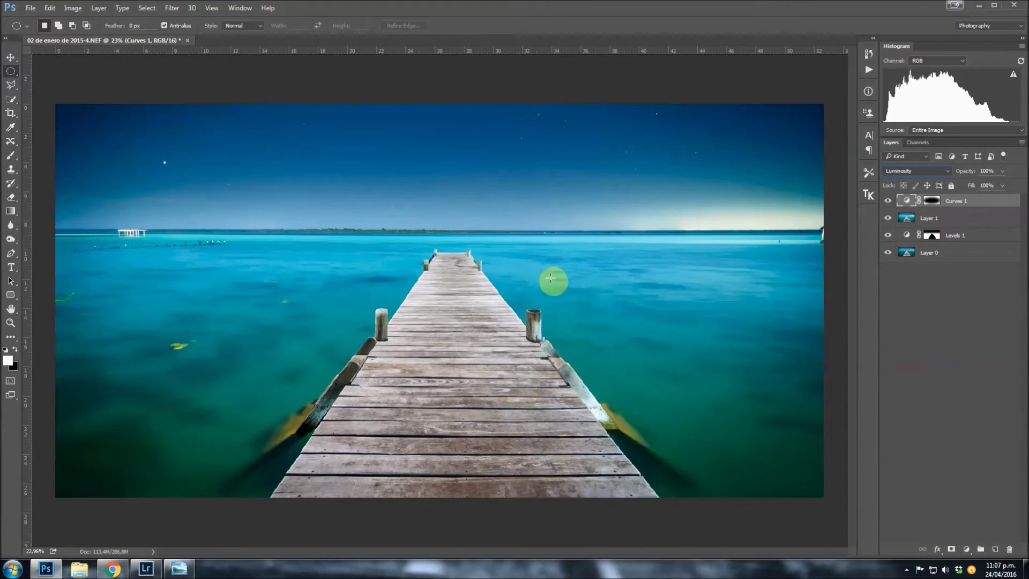
left_click(975, 347)
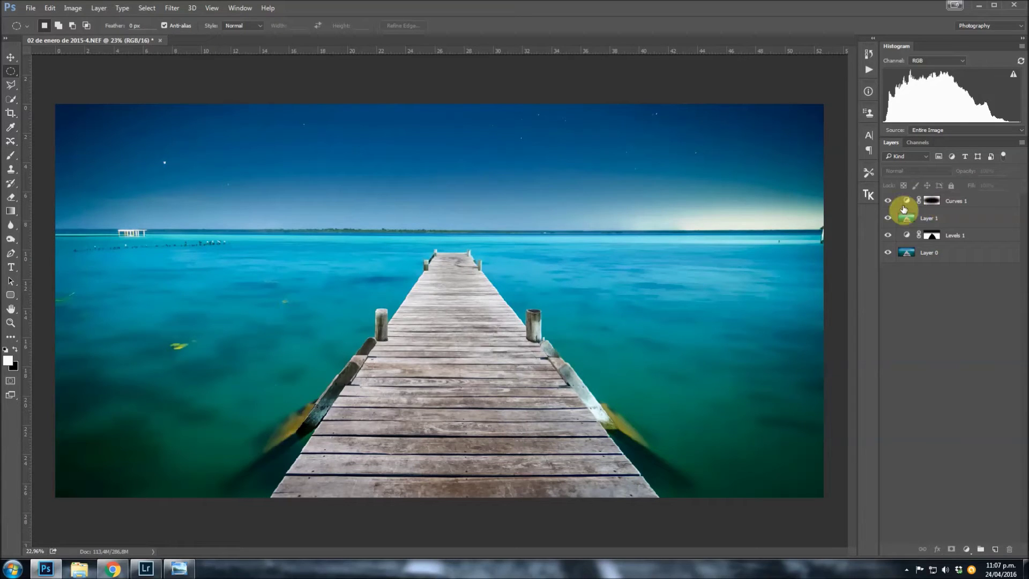
Toggle the edits on and off to compare the original and finished photo
left_click(889, 257, "alt")
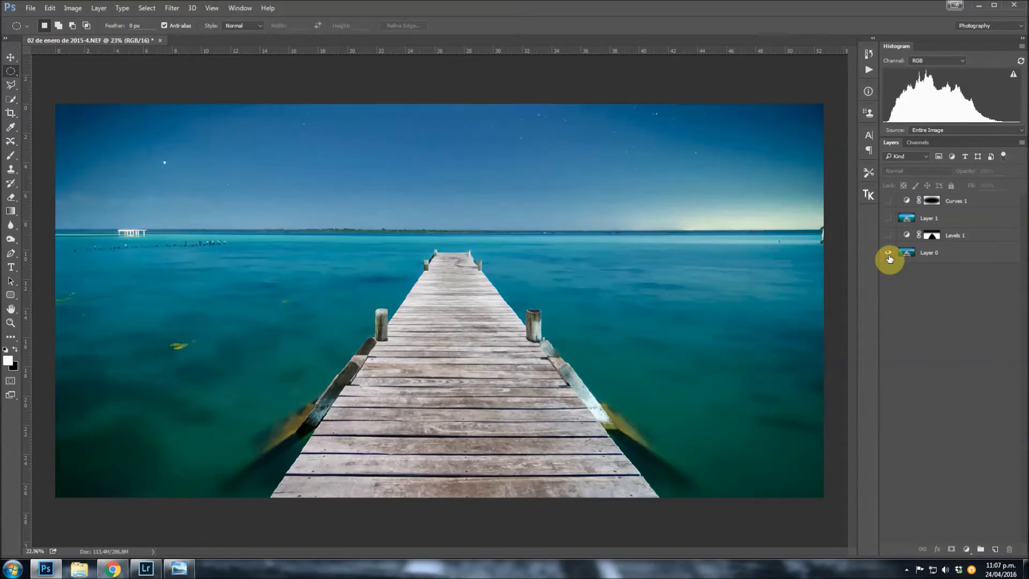
left_click(890, 257, "alt")
left_click(889, 257, "alt")
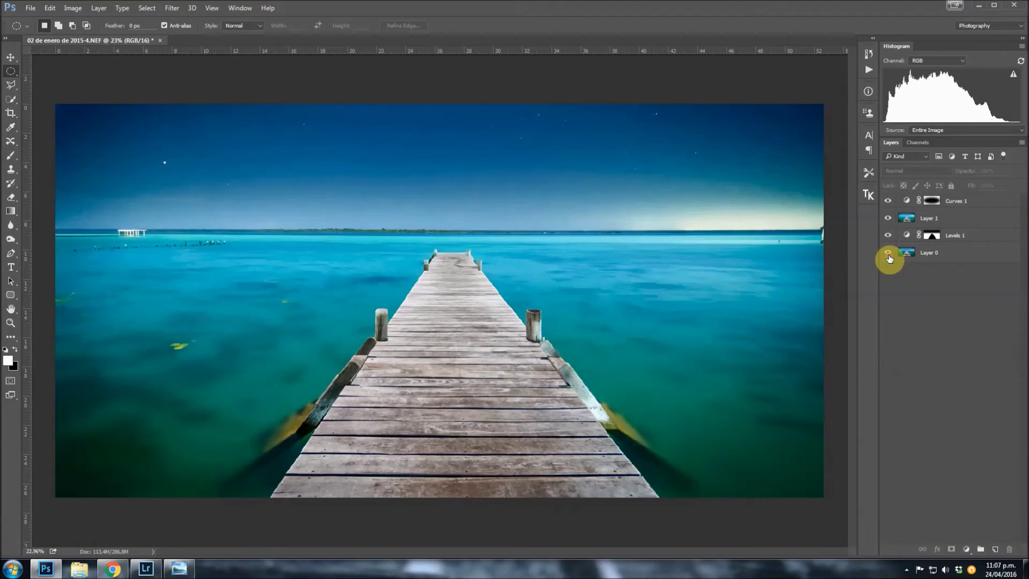
left_click(889, 257, "alt")
left_click(890, 257, "alt")
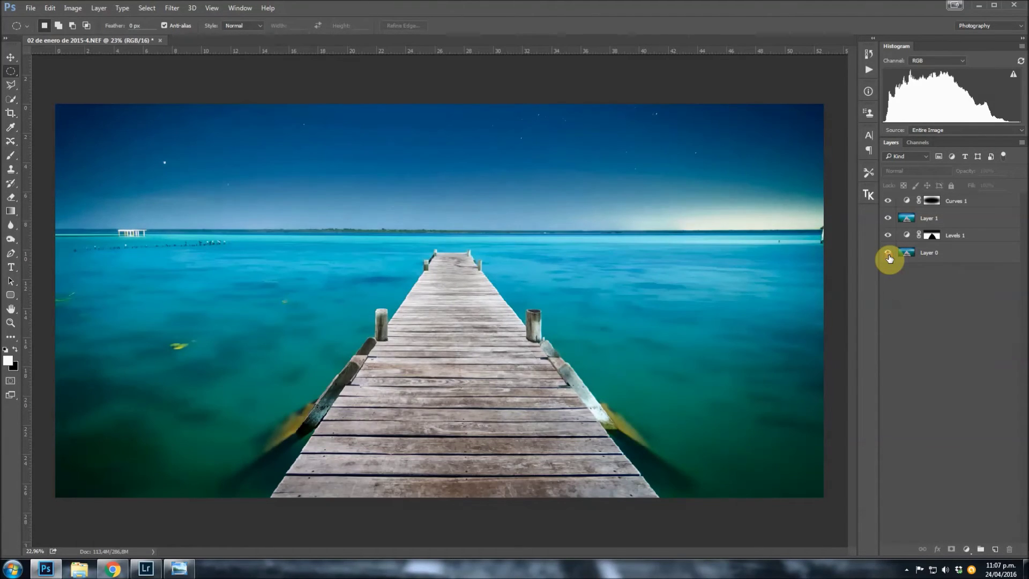